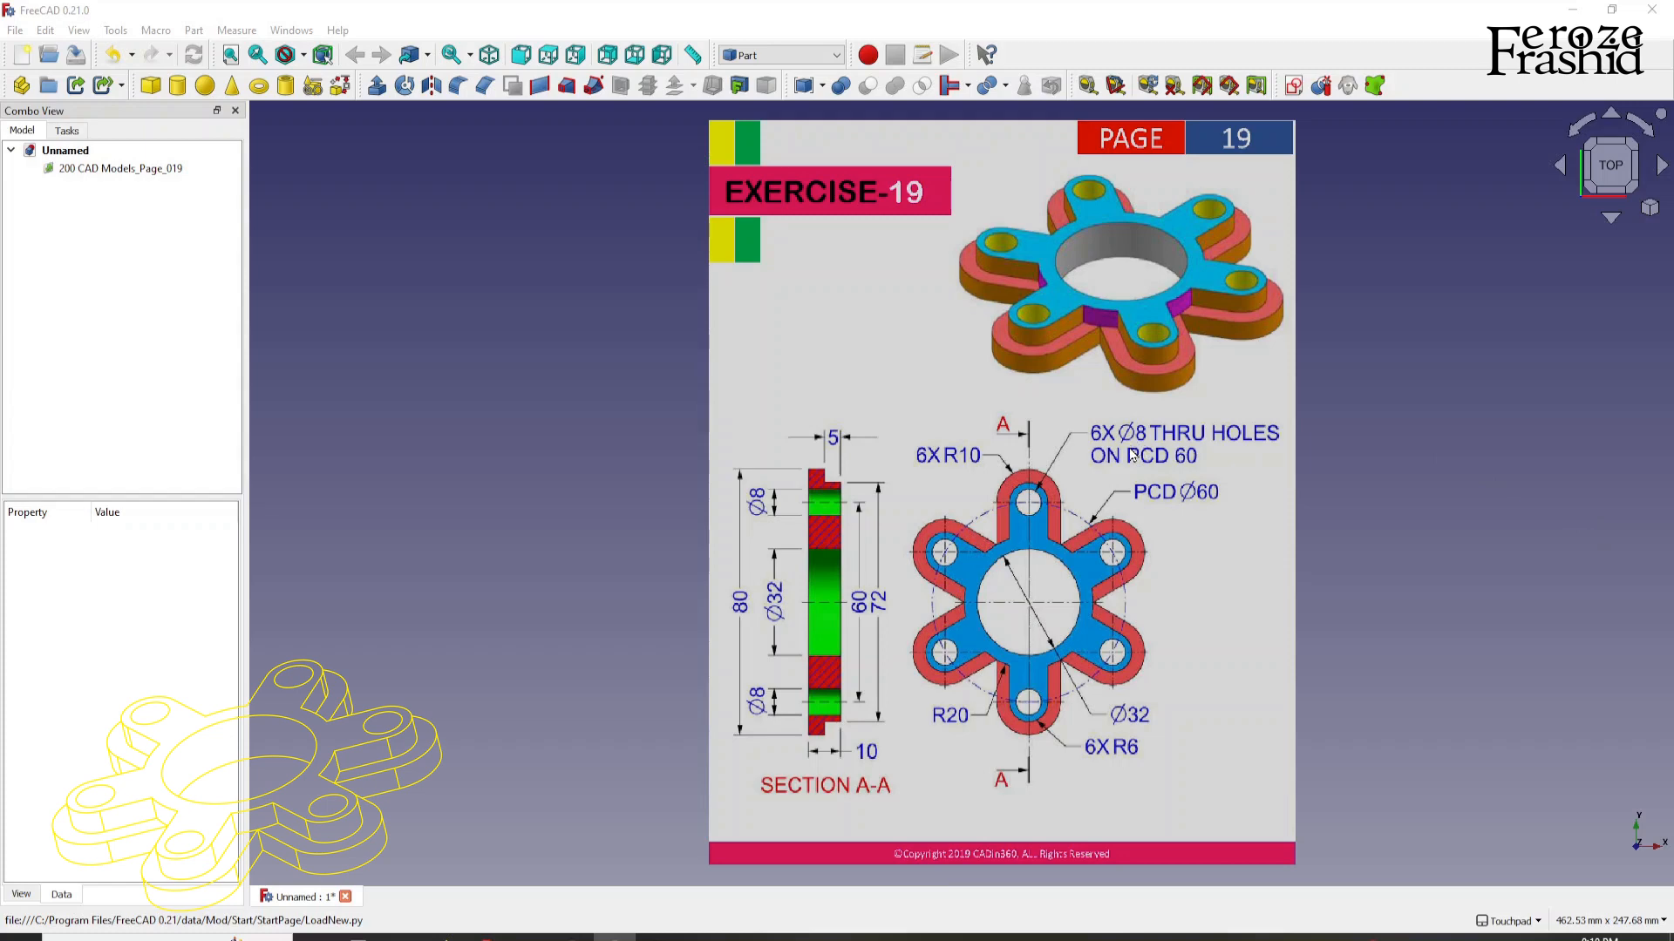
{"action": "middle_click_drag", "start_coordinate": [1133, 453], "coordinate": [1098, 462]}
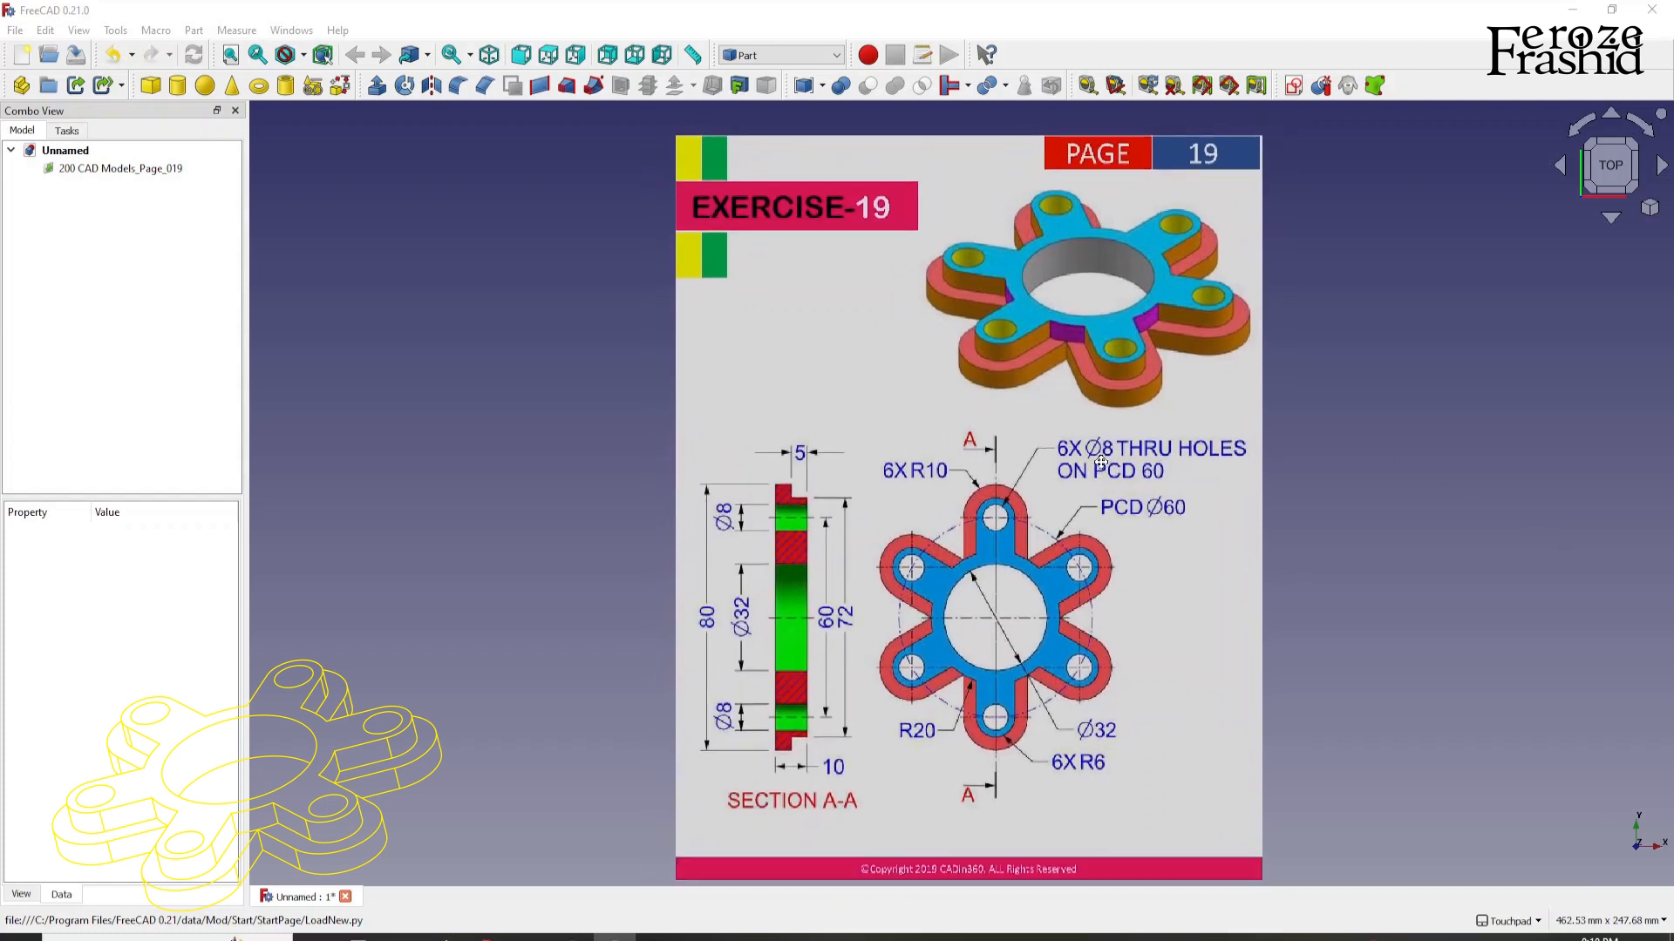
{"action": "scroll", "coordinate": [1068, 270], "scroll_direction": "up", "scroll_amount": 2}
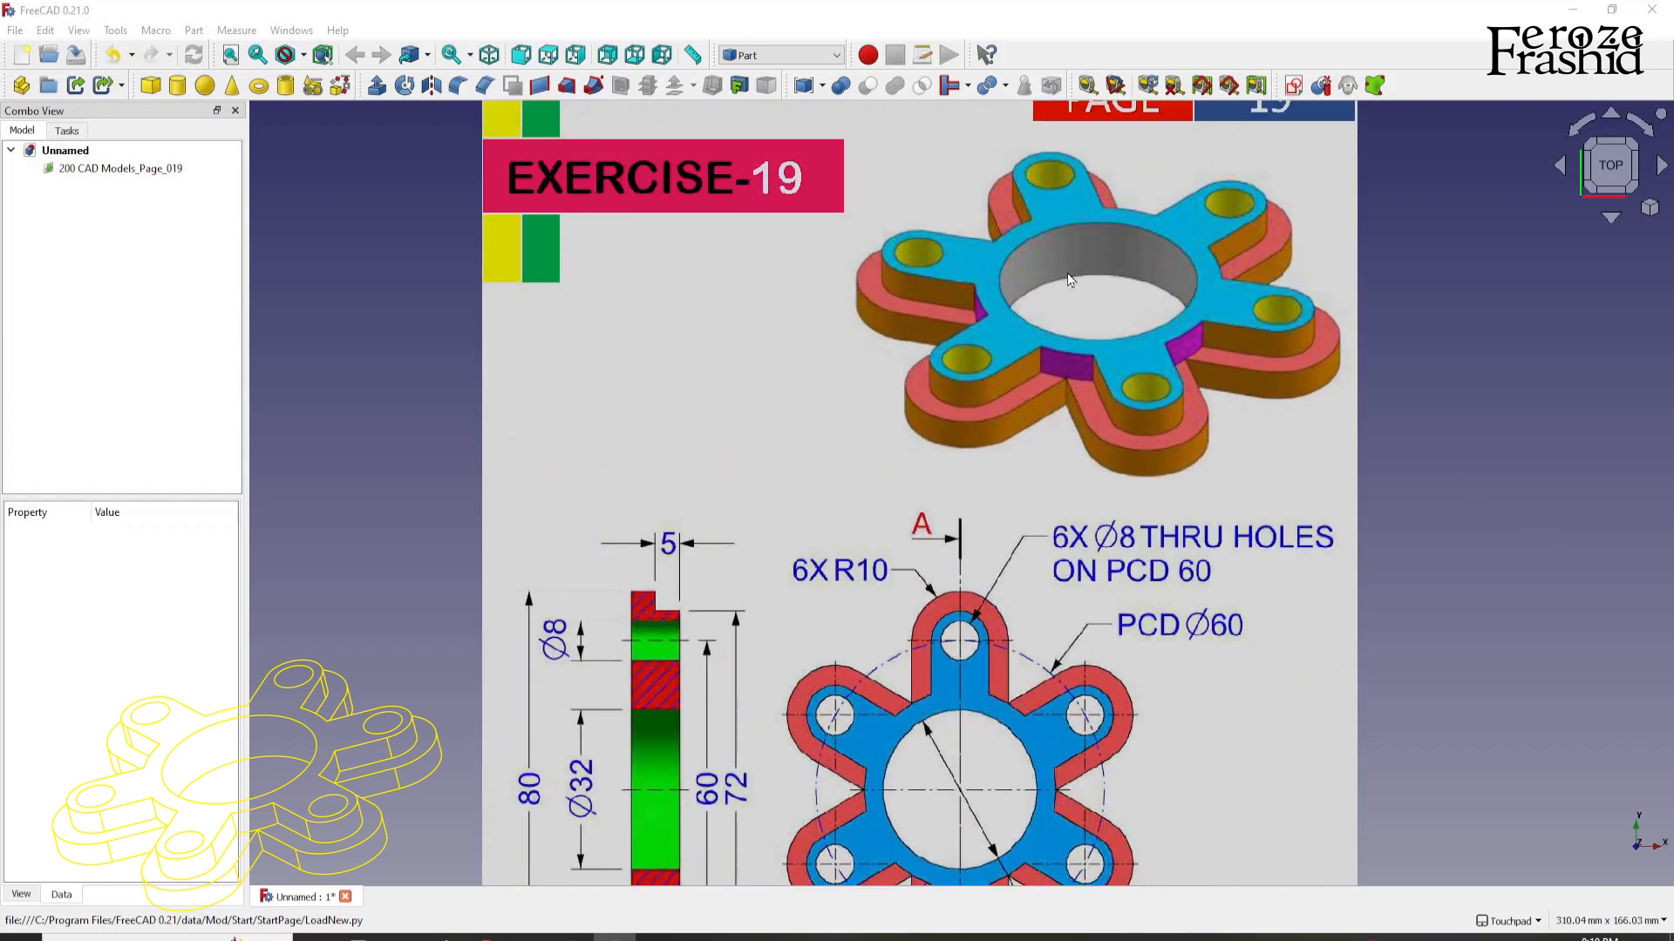
{"action": "middle_click_drag", "start_coordinate": [1071, 279], "coordinate": [1074, 347]}
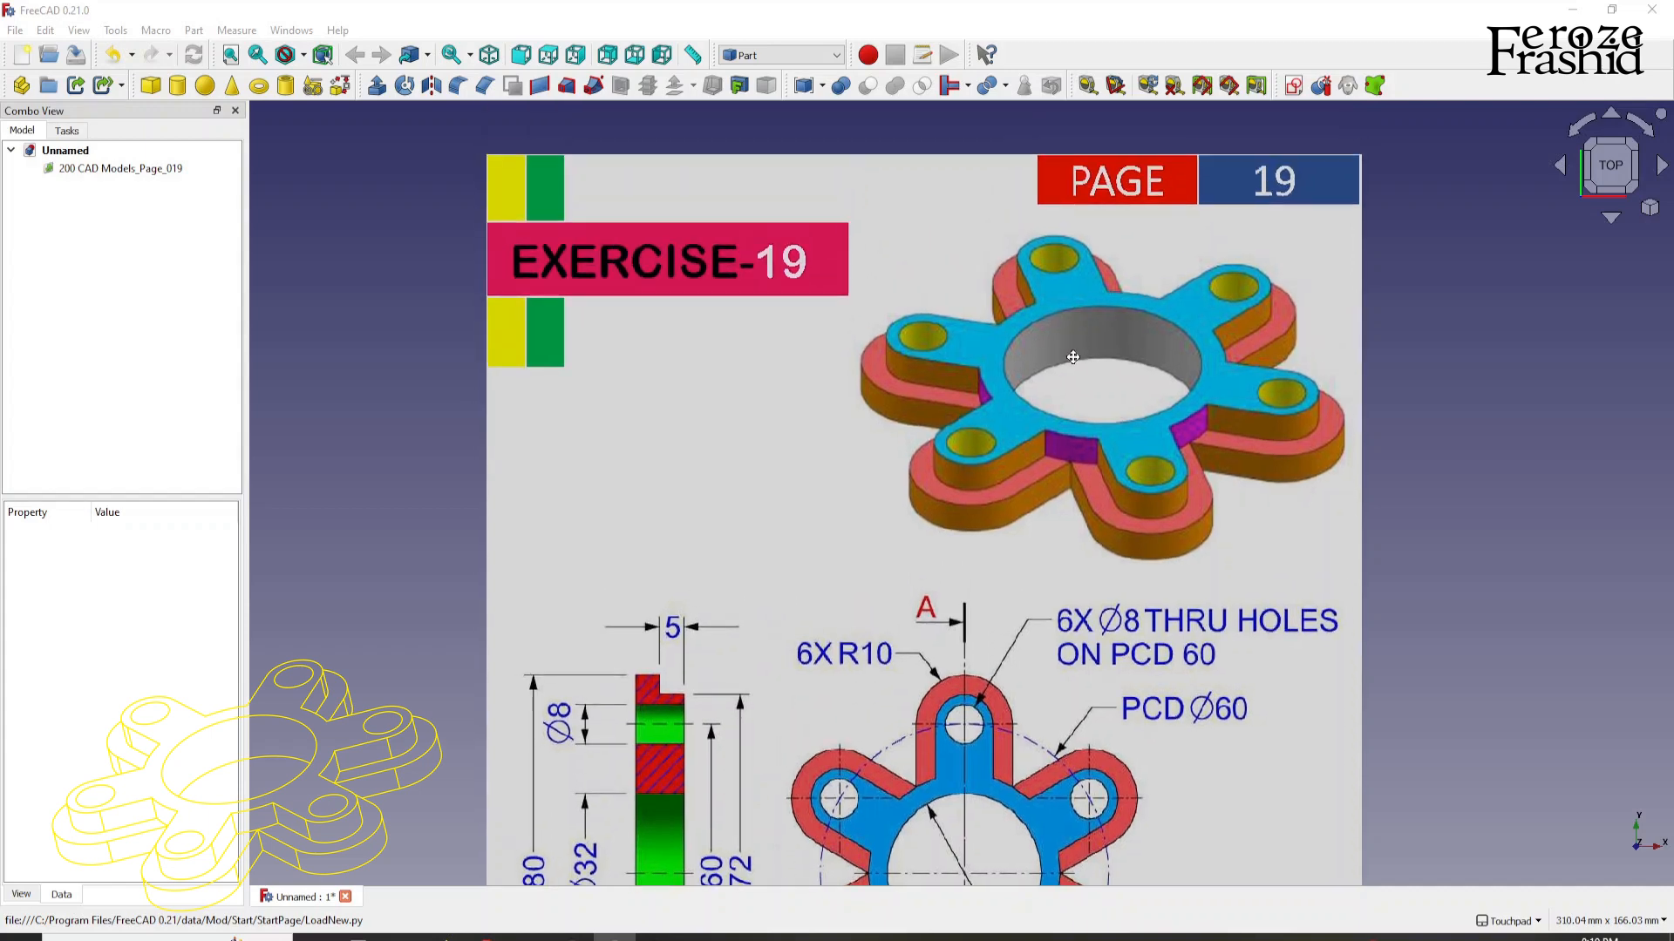
{"action": "scroll", "coordinate": [1074, 347], "scroll_direction": "down", "scroll_amount": 1}
{"action": "middle_click_drag", "start_coordinate": [1118, 456], "coordinate": [1134, 397]}
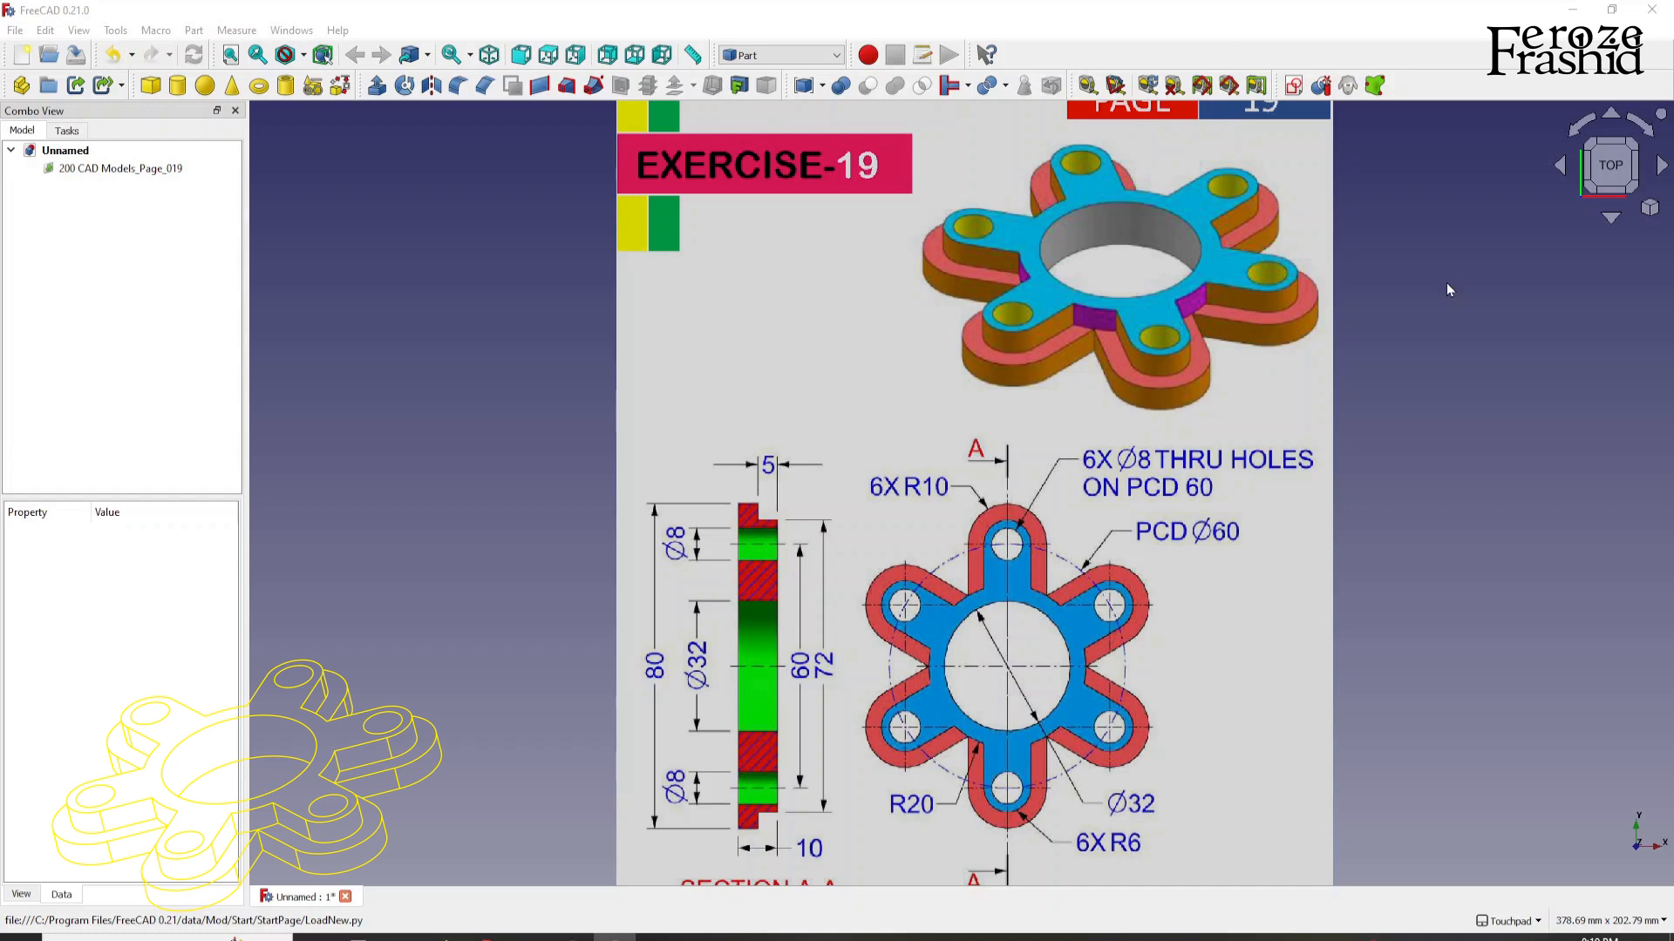
Step: Calibrate the reference image's scale by picking both ends of the section view's overall height dimension and setting that distance to 80 mm
{"action": "double_click", "coordinate": [140, 169]}
{"action": "scroll", "coordinate": [805, 270], "scroll_direction": "down", "scroll_amount": 1}
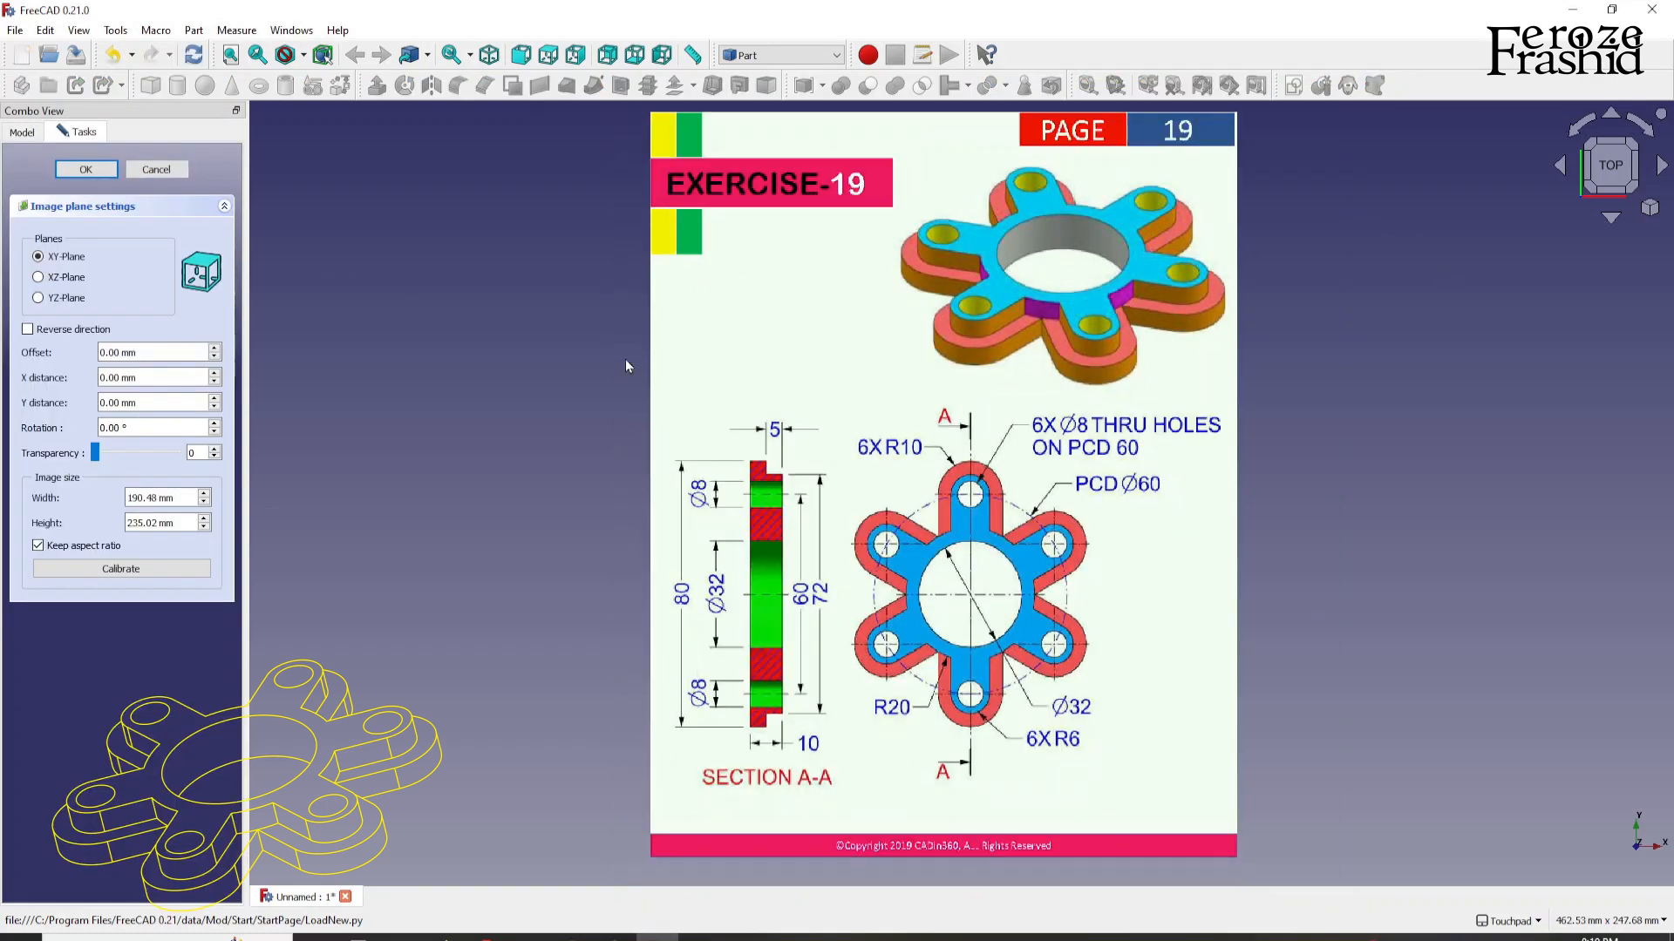
{"action": "left_click", "coordinate": [155, 569]}
{"action": "scroll", "coordinate": [693, 645], "scroll_direction": "up", "scroll_amount": 8}
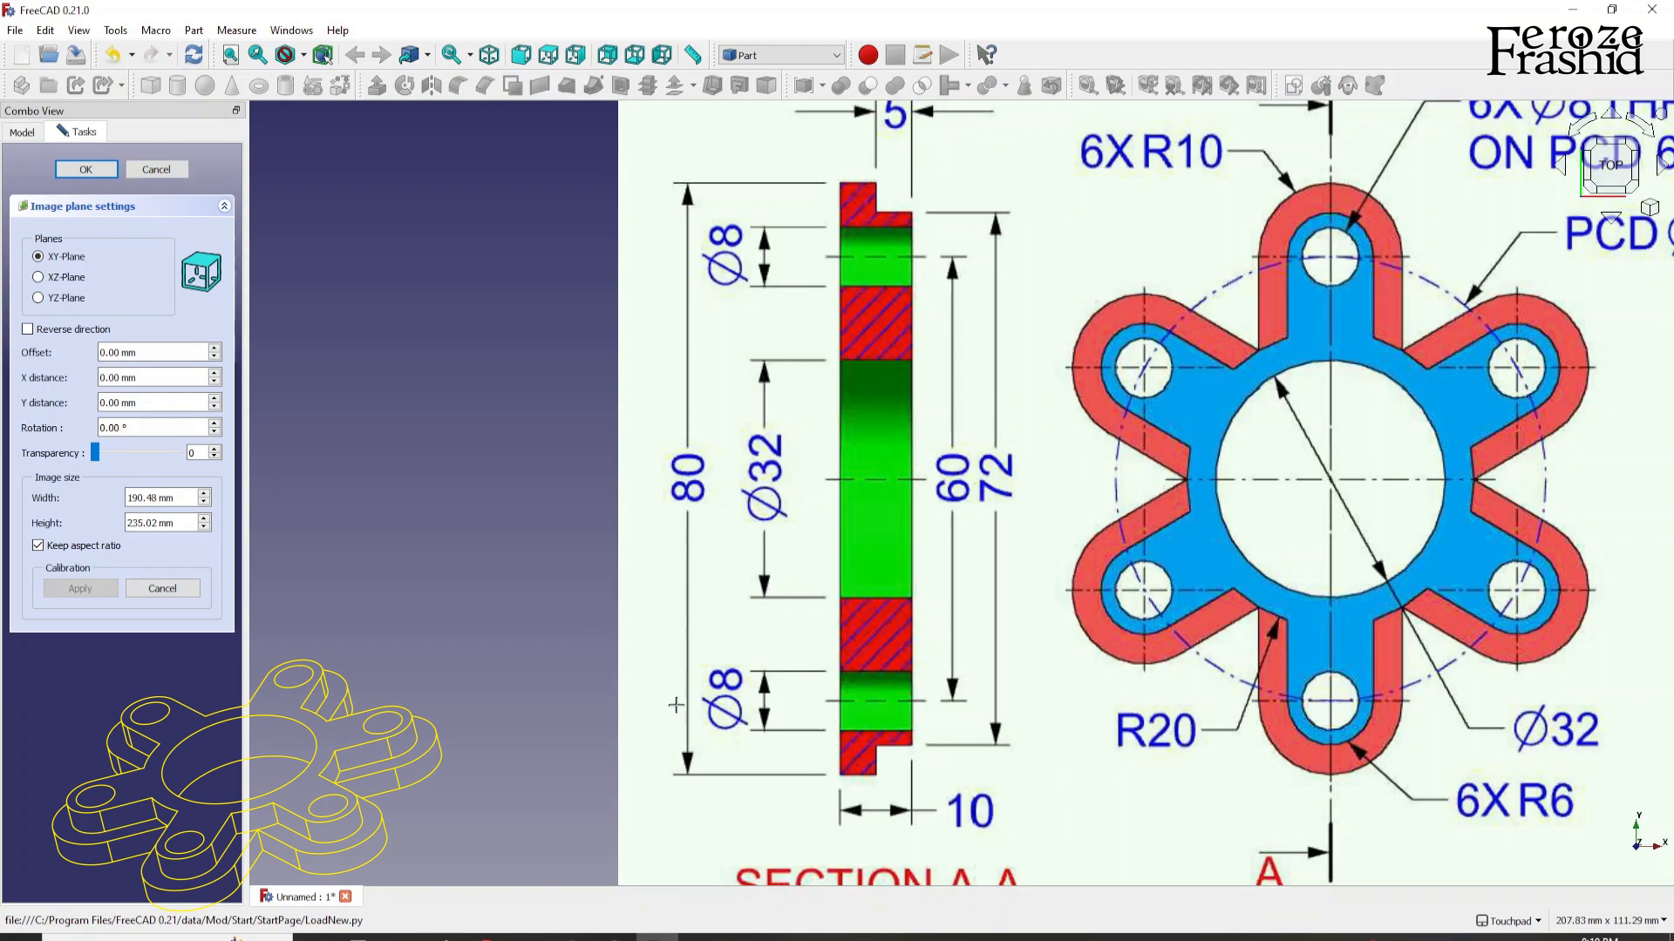
{"action": "left_click", "coordinate": [689, 842]}
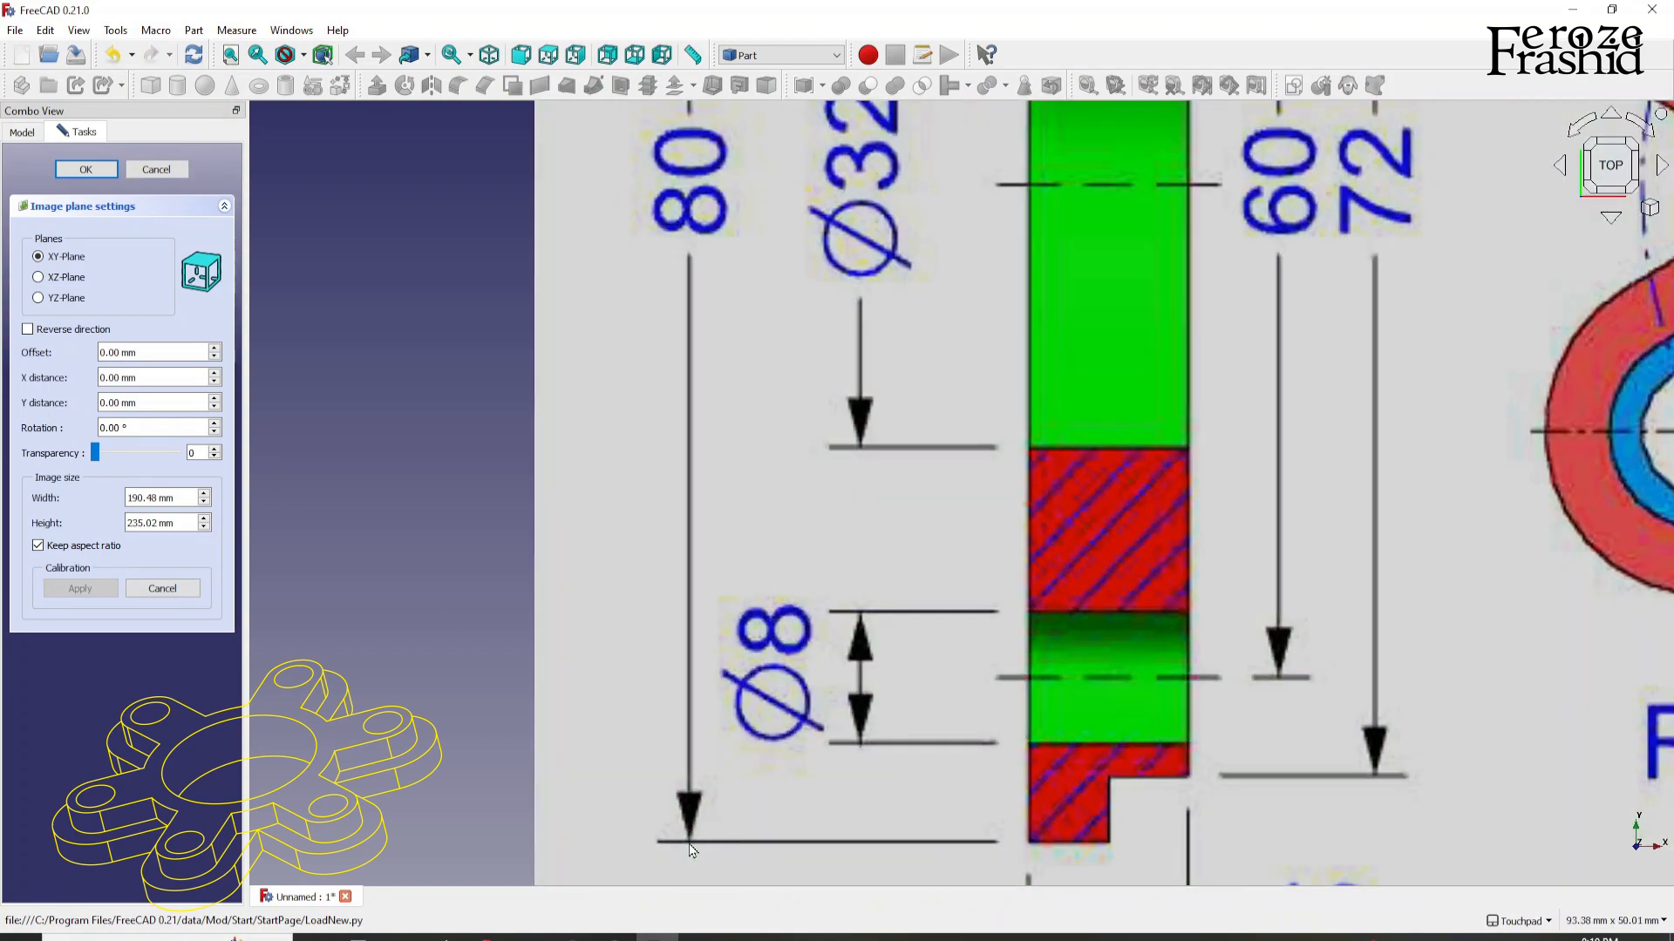
{"action": "scroll", "coordinate": [735, 849], "scroll_direction": "down", "scroll_amount": 5}
{"action": "scroll", "coordinate": [718, 411], "scroll_direction": "up", "scroll_amount": 3}
{"action": "scroll", "coordinate": [715, 358], "scroll_direction": "up", "scroll_amount": 3}
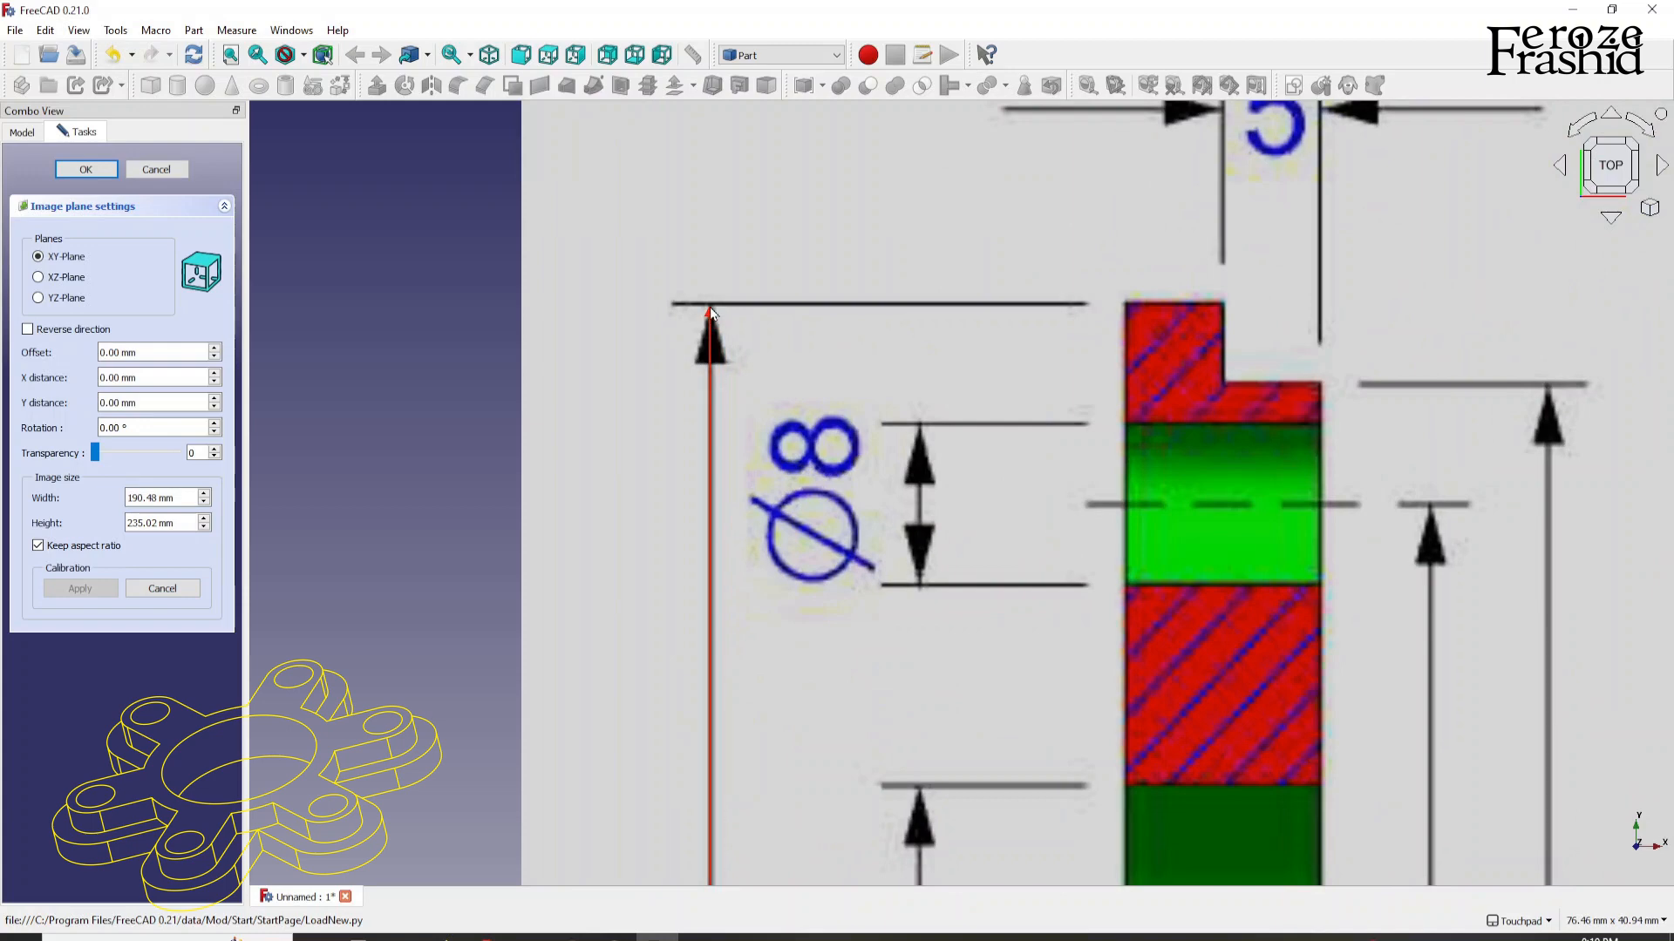
{"action": "left_click", "coordinate": [710, 307]}
{"action": "scroll", "coordinate": [715, 322], "scroll_direction": "down", "scroll_amount": 3}
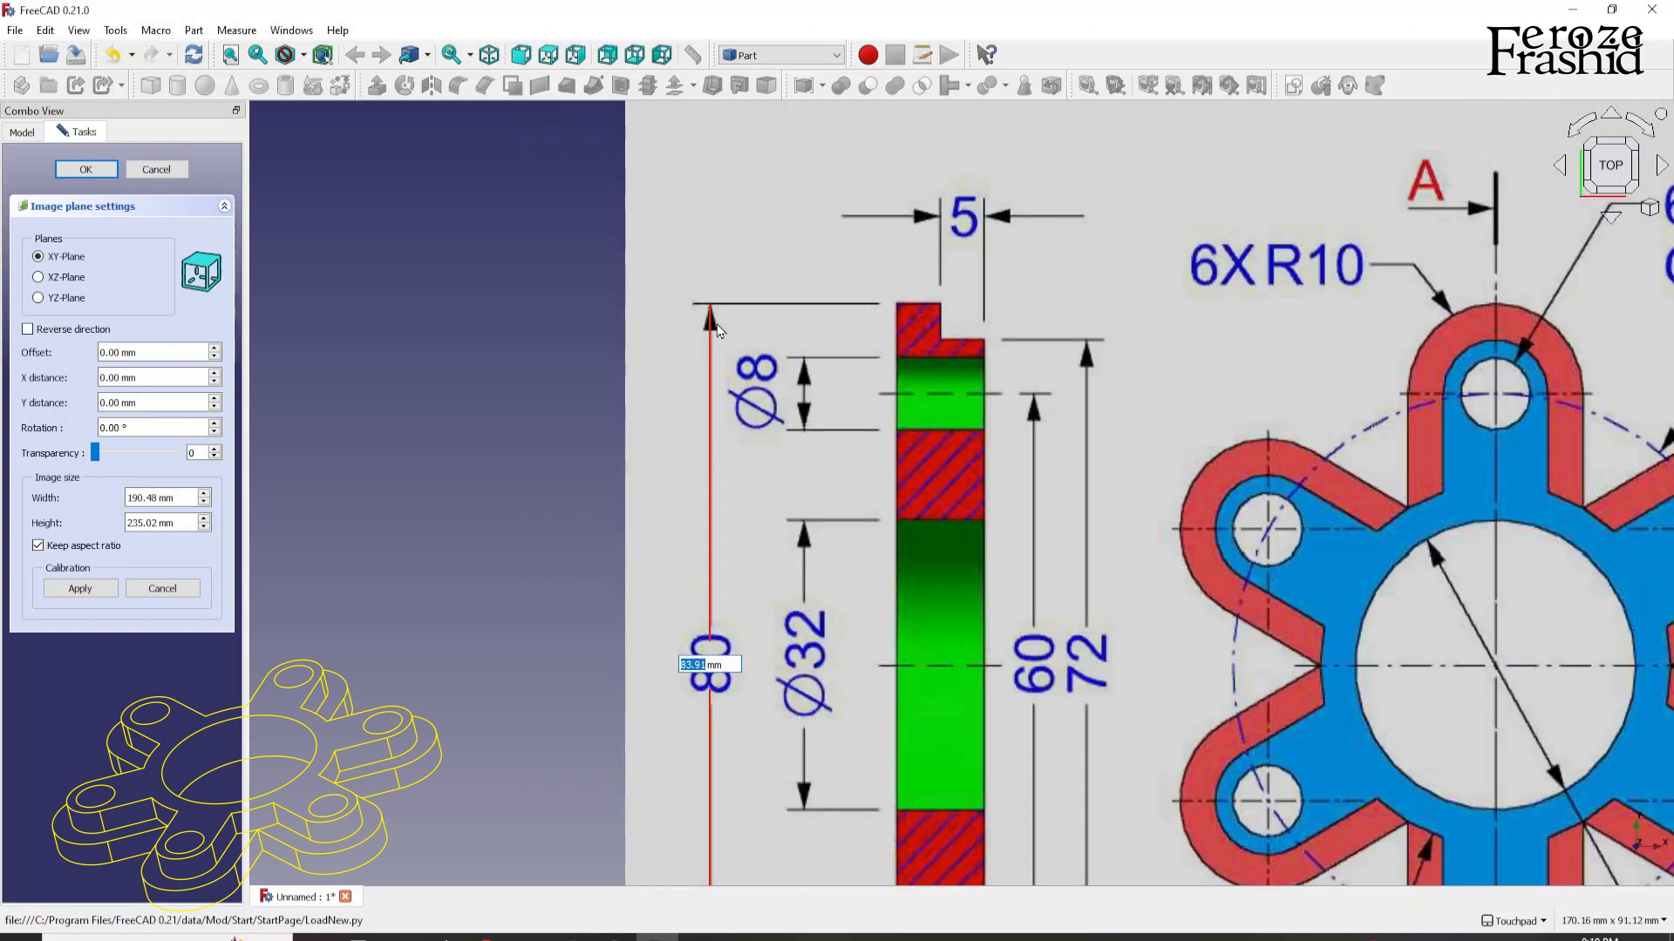
{"action": "type", "text": "80"}
{"action": "key", "text": "Return"}
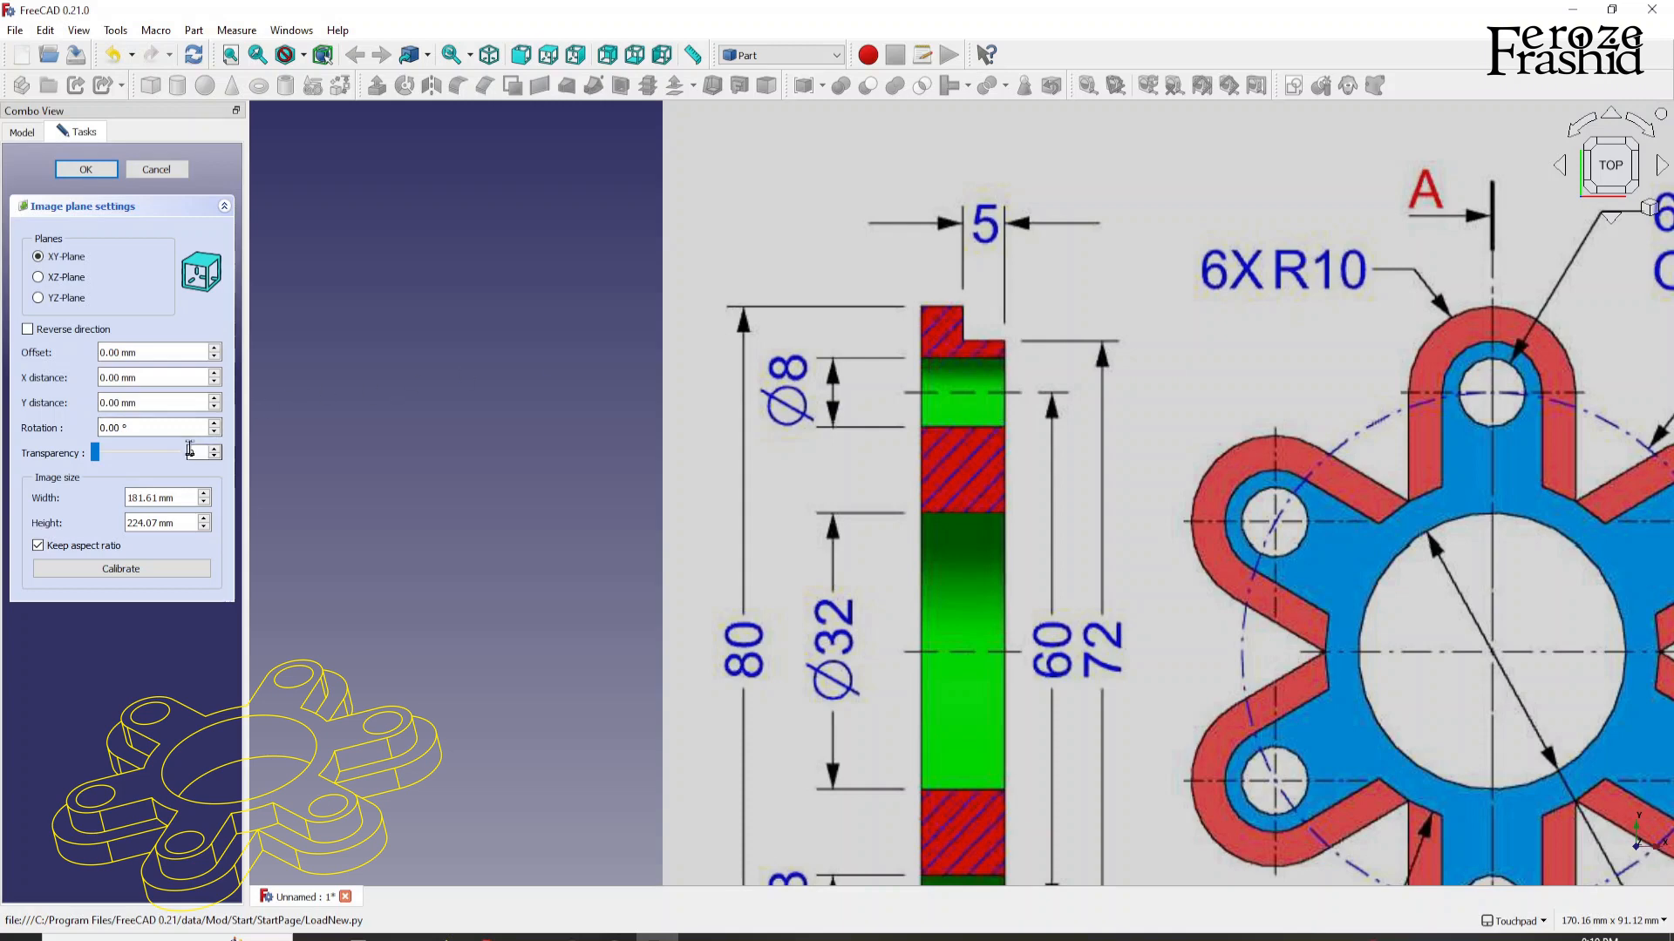
Step: Set the reference image's transparency to 50 and accept the image plane settings
{"action": "type", "text": "5"}
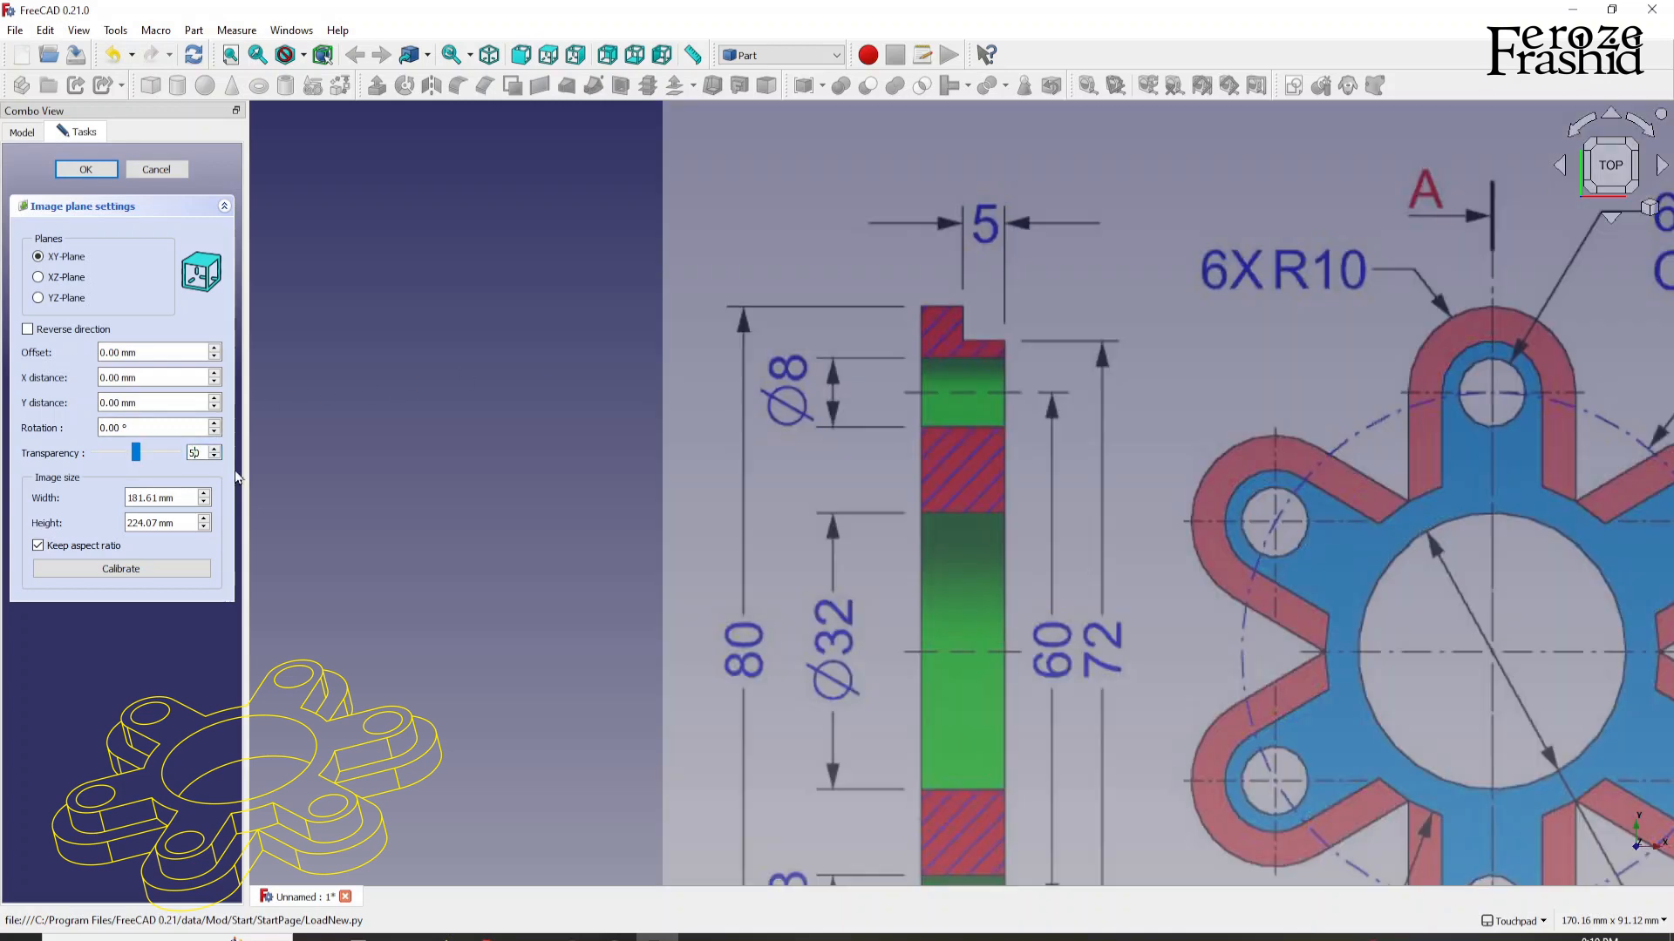
{"action": "key", "text": "Return"}
{"action": "scroll", "coordinate": [485, 376], "scroll_direction": "down", "scroll_amount": 3}
{"action": "scroll", "coordinate": [486, 381], "scroll_direction": "down", "scroll_amount": 2}
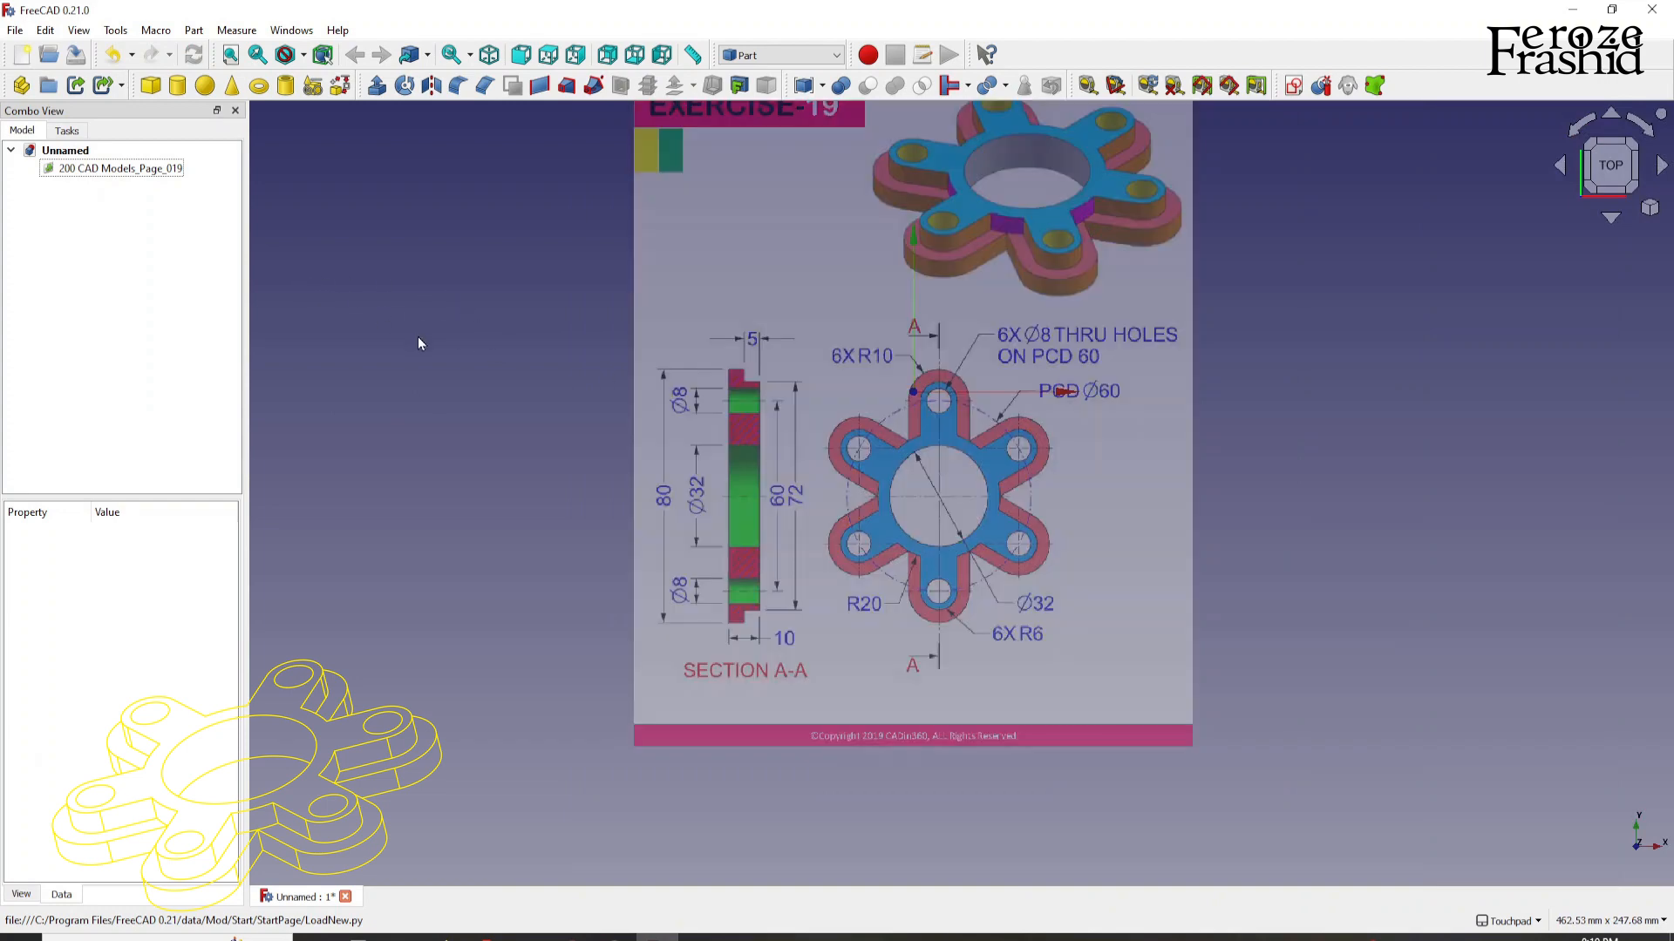
Step: Move the reference image along X and Y until the centre of the front view's large bore sits on the origin
{"action": "left_click", "coordinate": [131, 170]}
{"action": "right_click", "coordinate": [130, 175]}
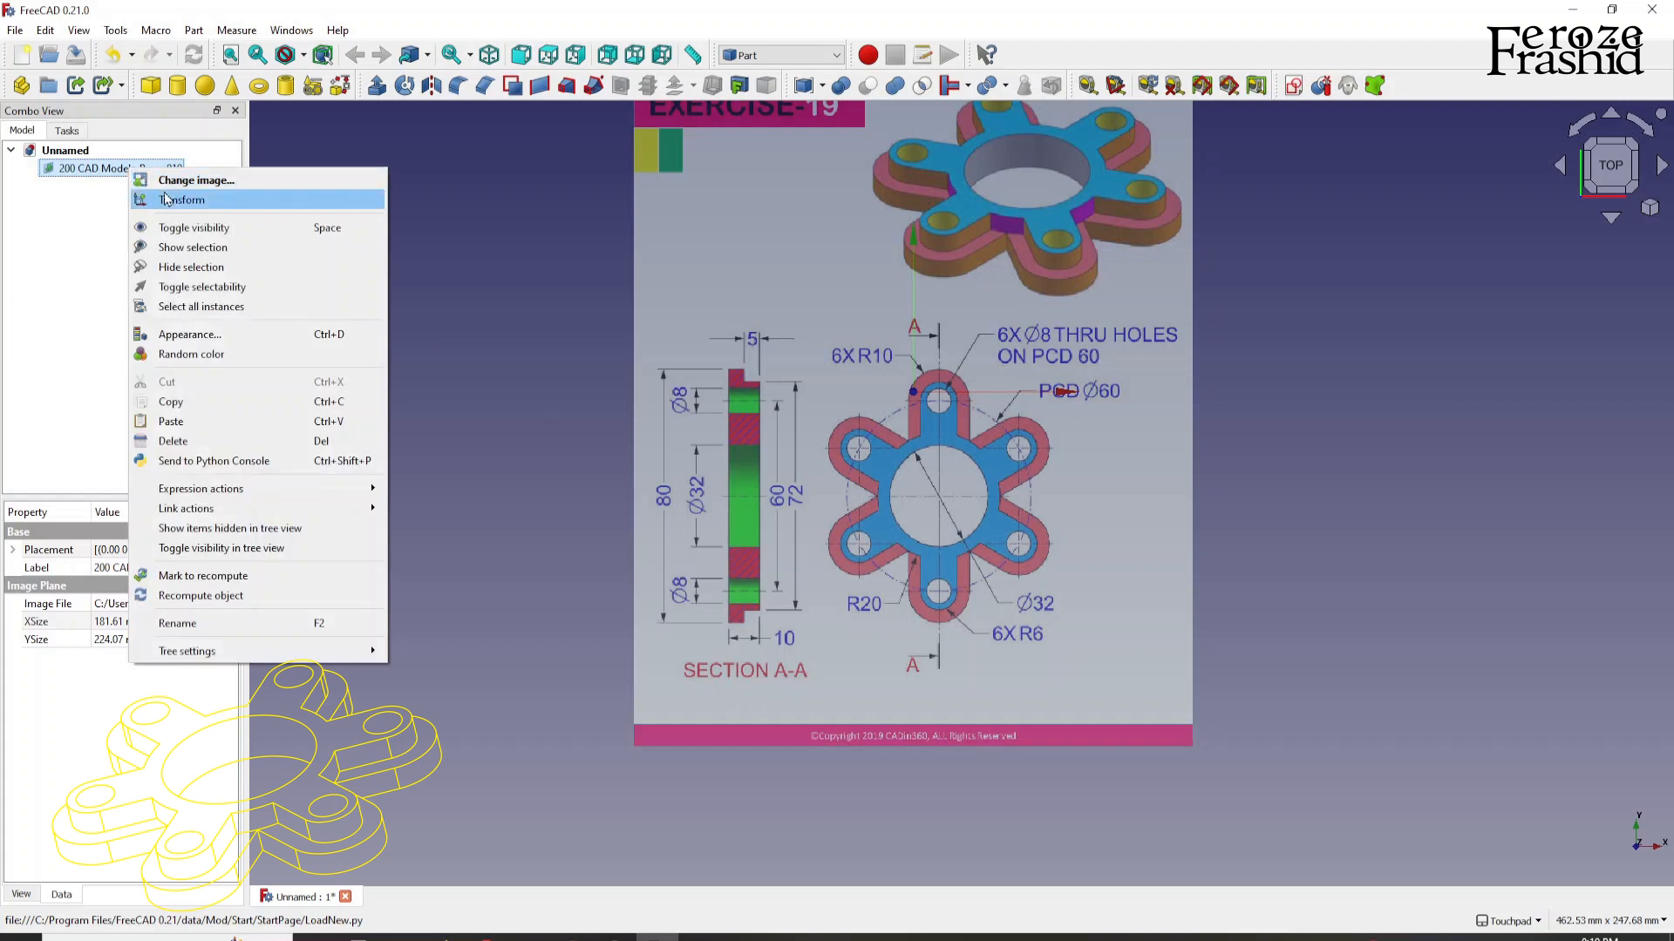
{"action": "left_click", "coordinate": [169, 201]}
{"action": "left_click_drag", "start_coordinate": [1108, 396], "coordinate": [1084, 397]}
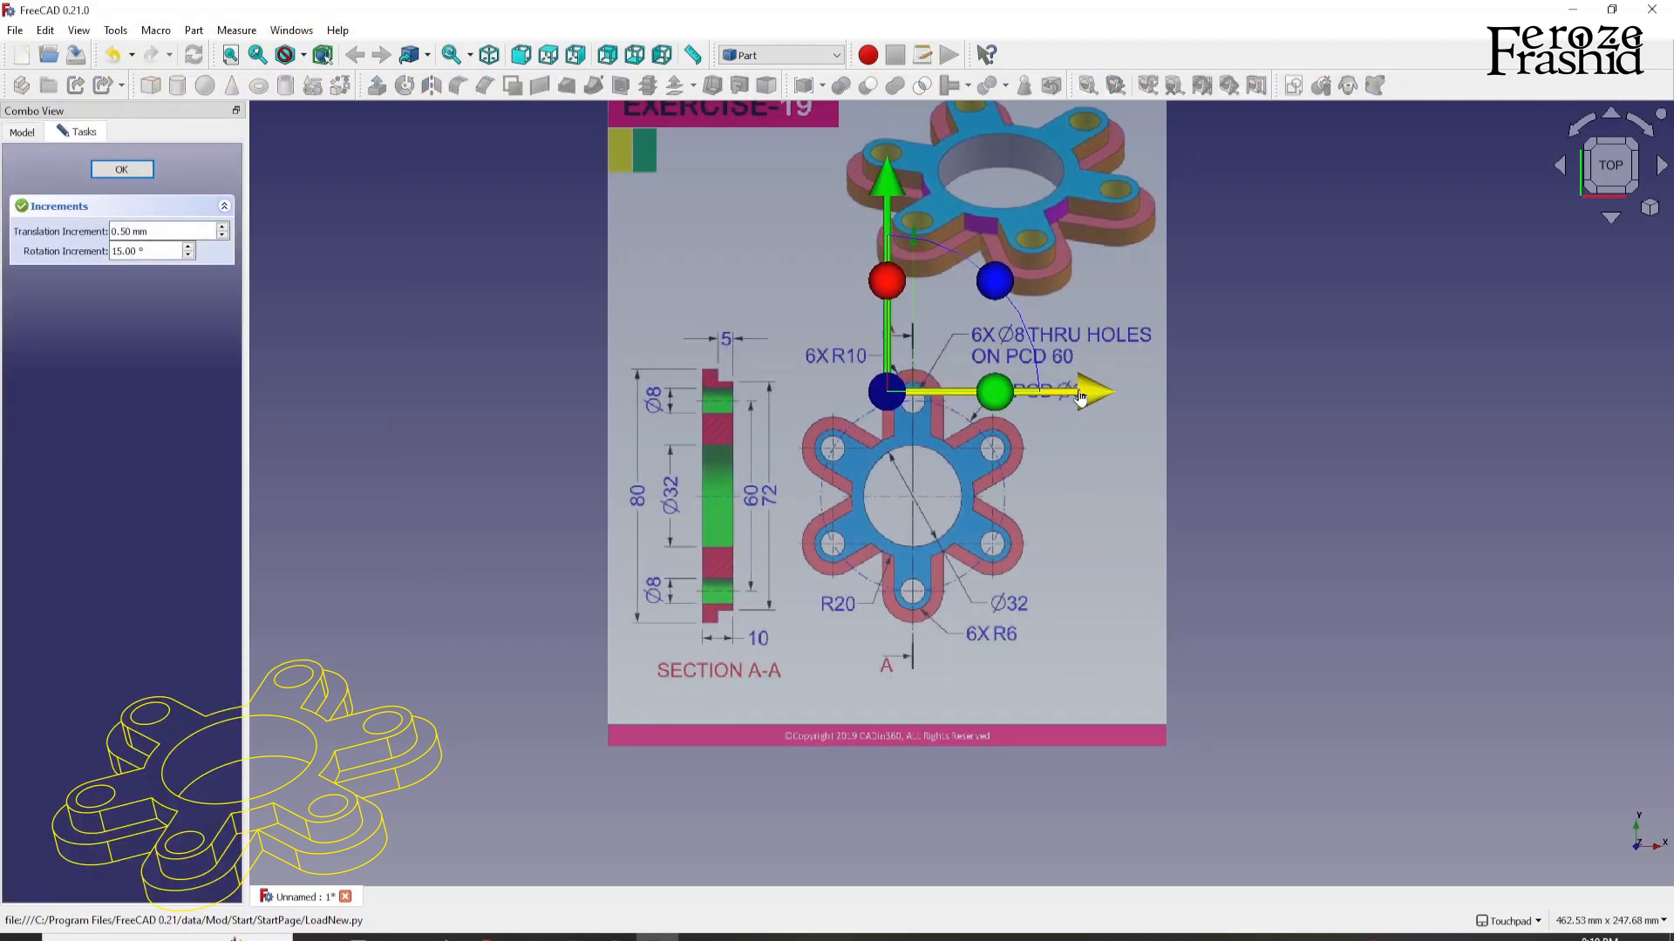
{"action": "scroll", "coordinate": [890, 696], "scroll_direction": "down", "scroll_amount": 1}
{"action": "scroll", "coordinate": [909, 420], "scroll_direction": "up", "scroll_amount": 3}
{"action": "left_click_drag", "start_coordinate": [868, 271], "coordinate": [854, 118]}
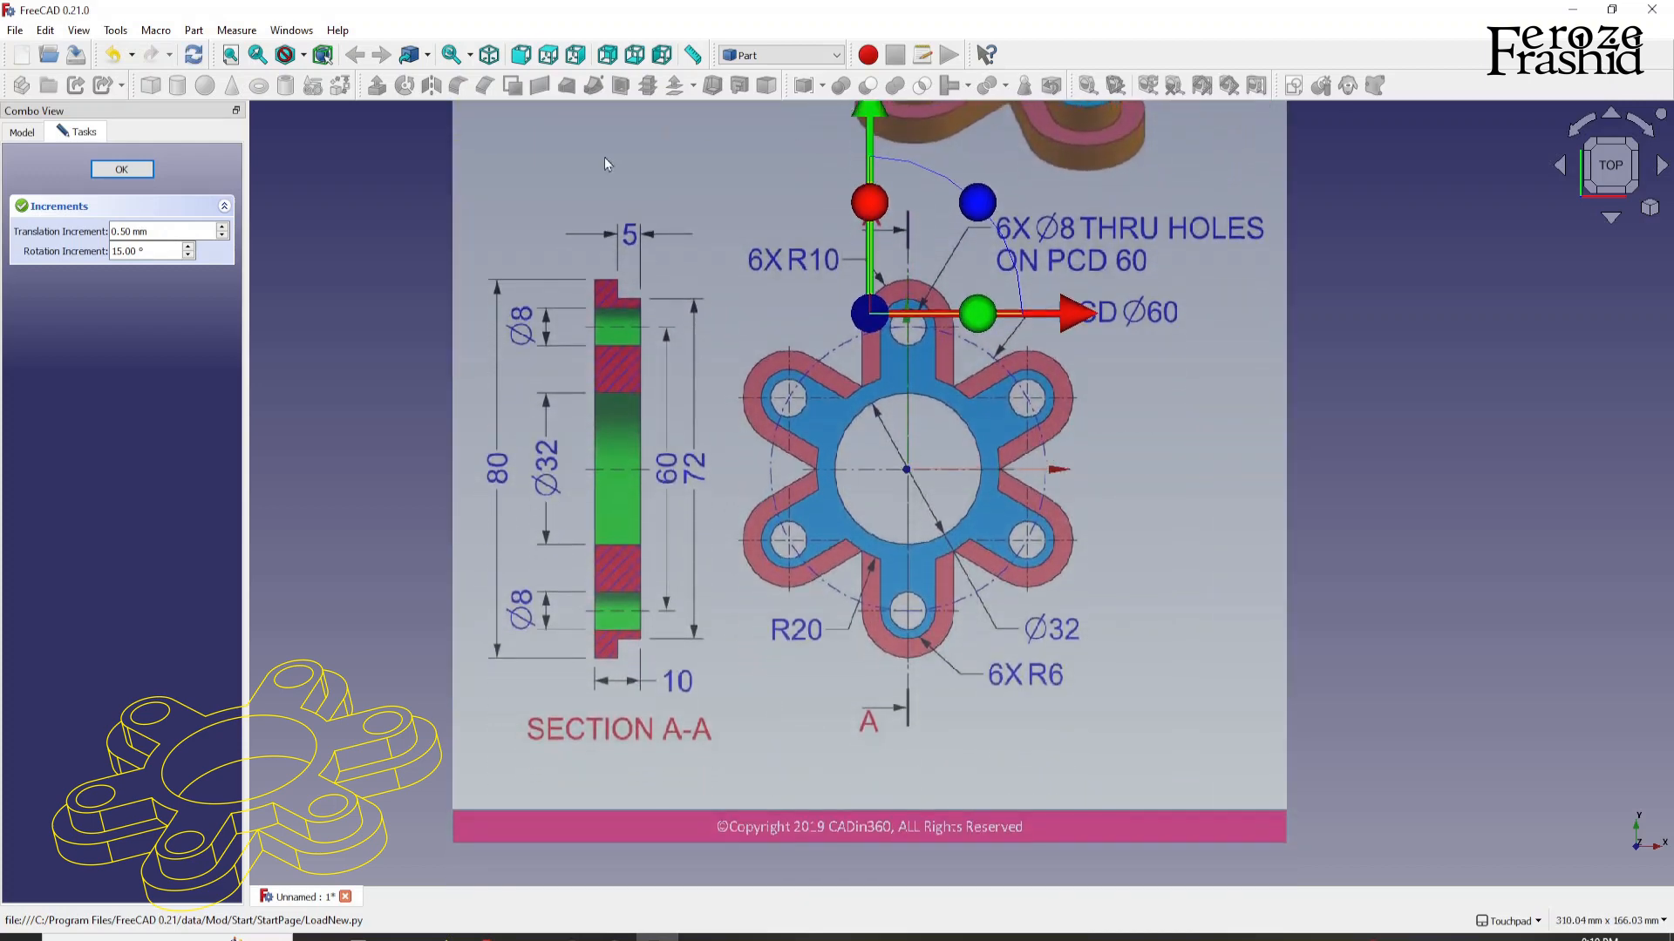
{"action": "left_click", "coordinate": [122, 169]}
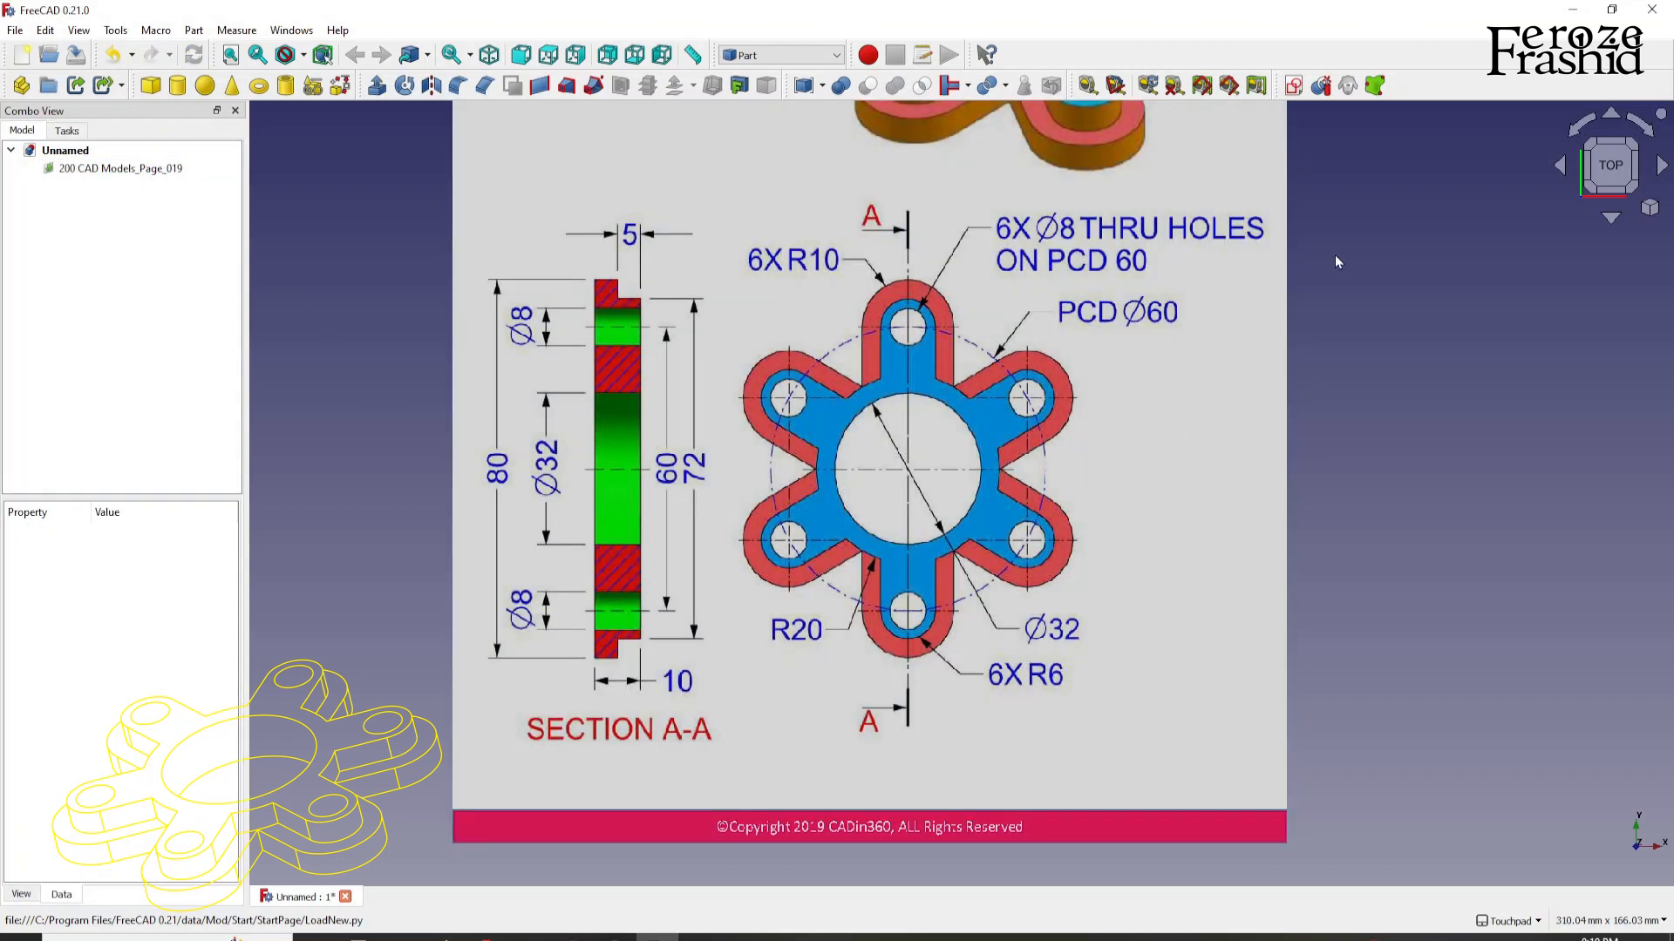
Step: Create a new sketch on the XY plane with zero offset
{"action": "left_click", "coordinate": [1292, 84]}
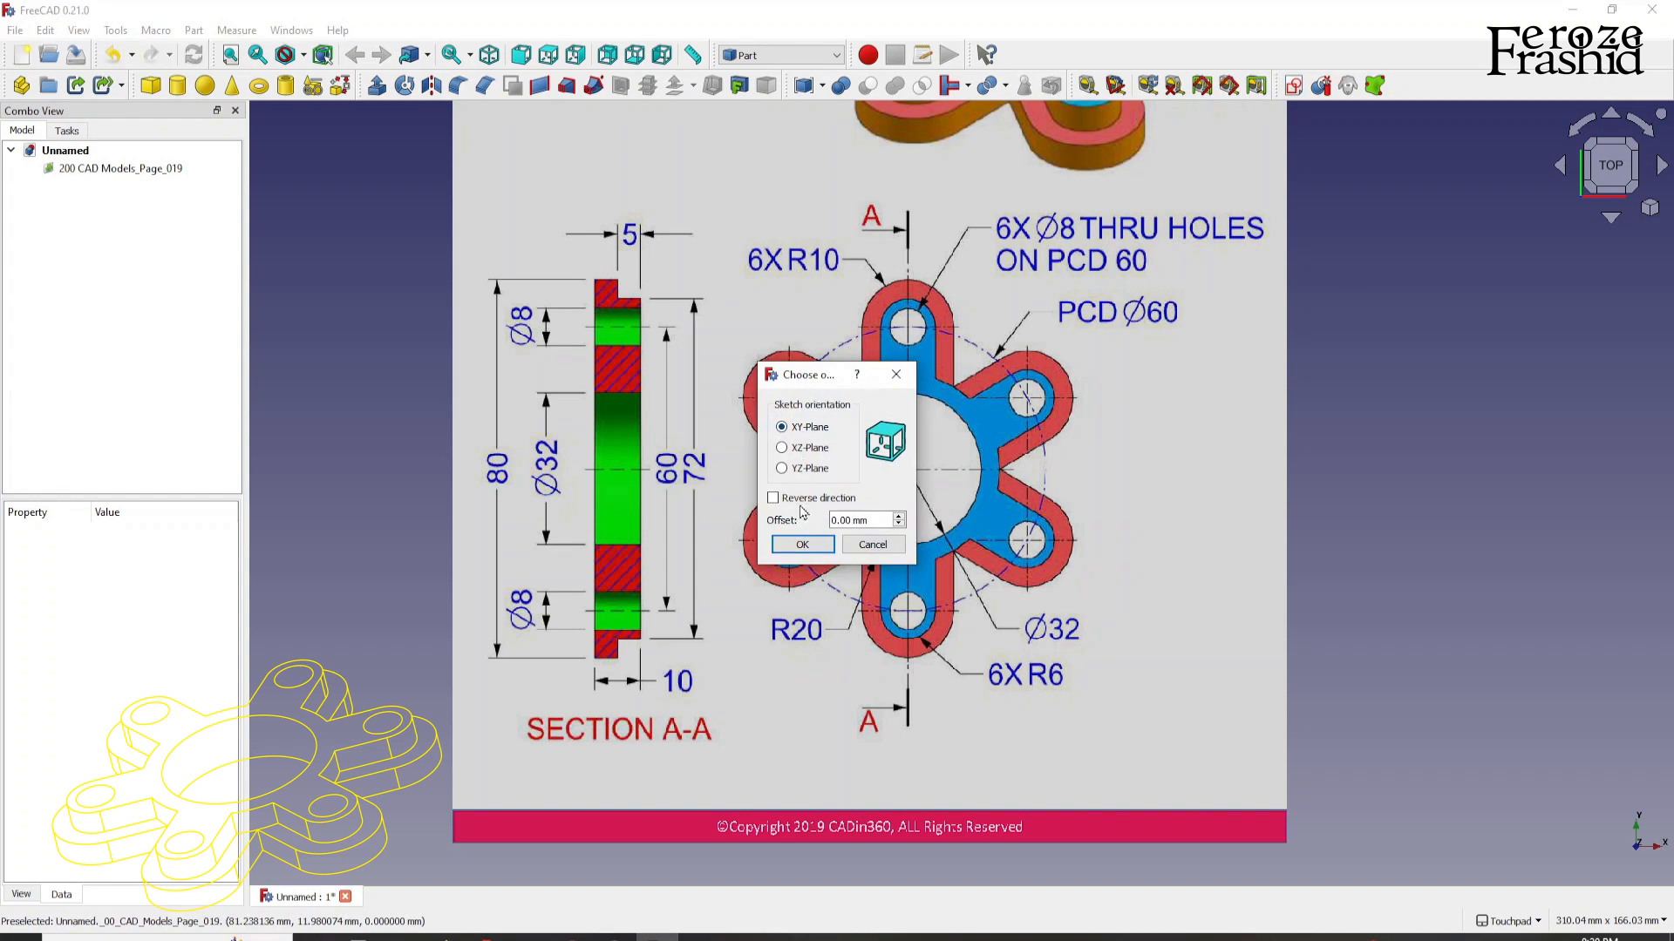
{"action": "left_click", "coordinate": [802, 544]}
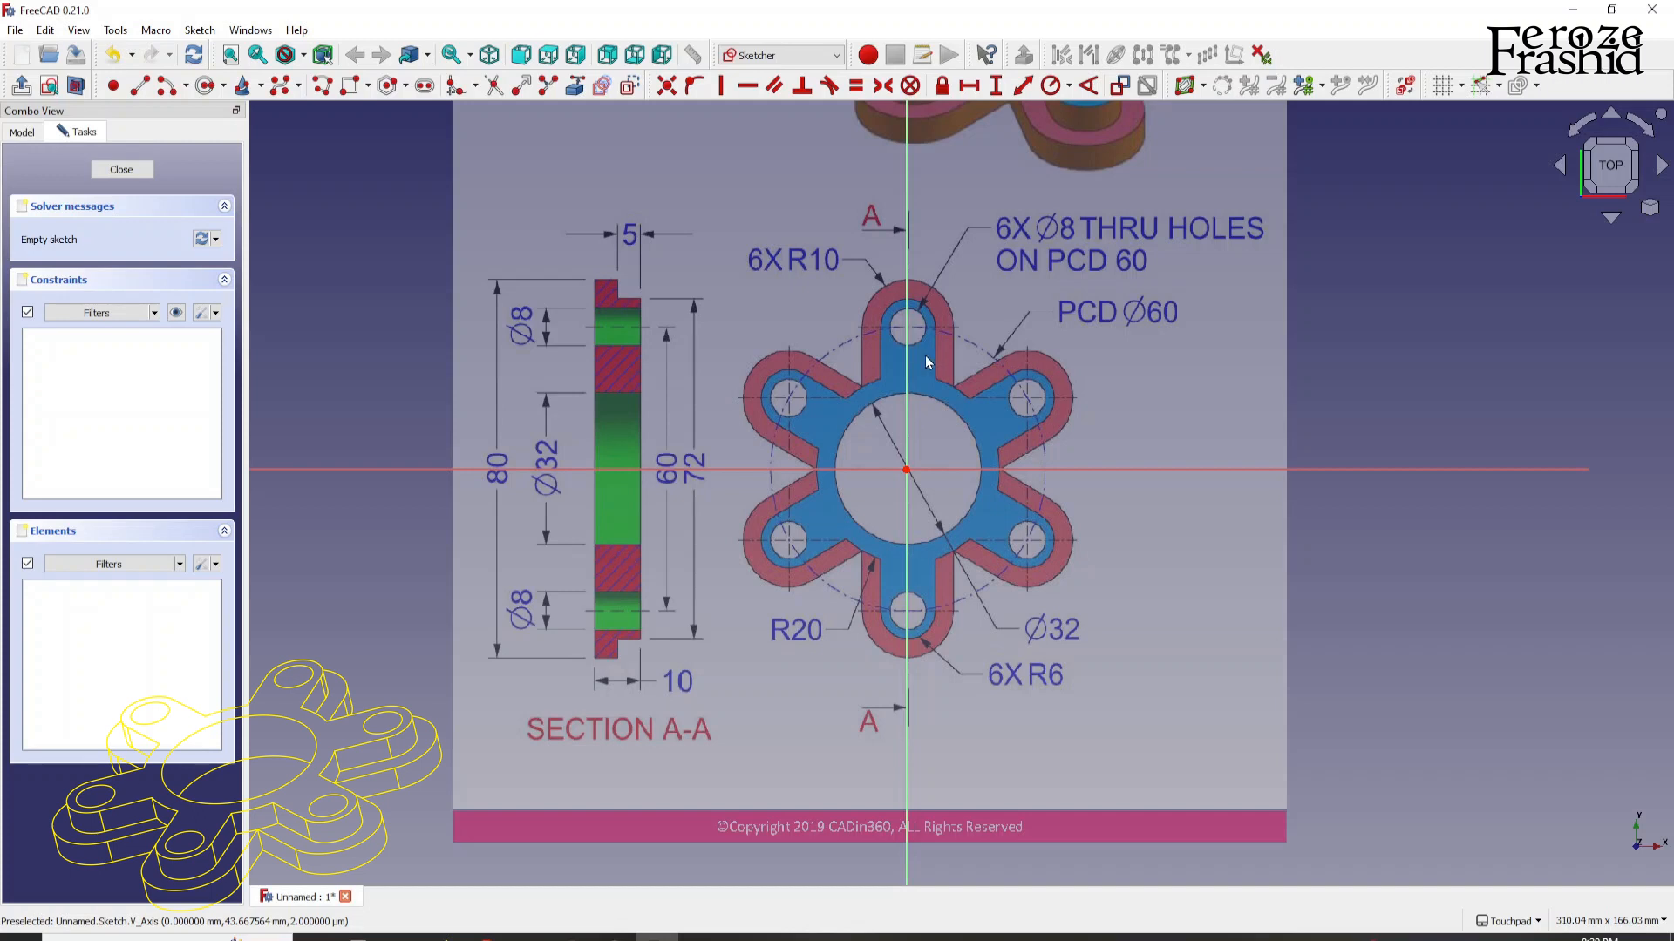
{"action": "scroll", "coordinate": [908, 343], "scroll_direction": "up", "scroll_amount": 1}
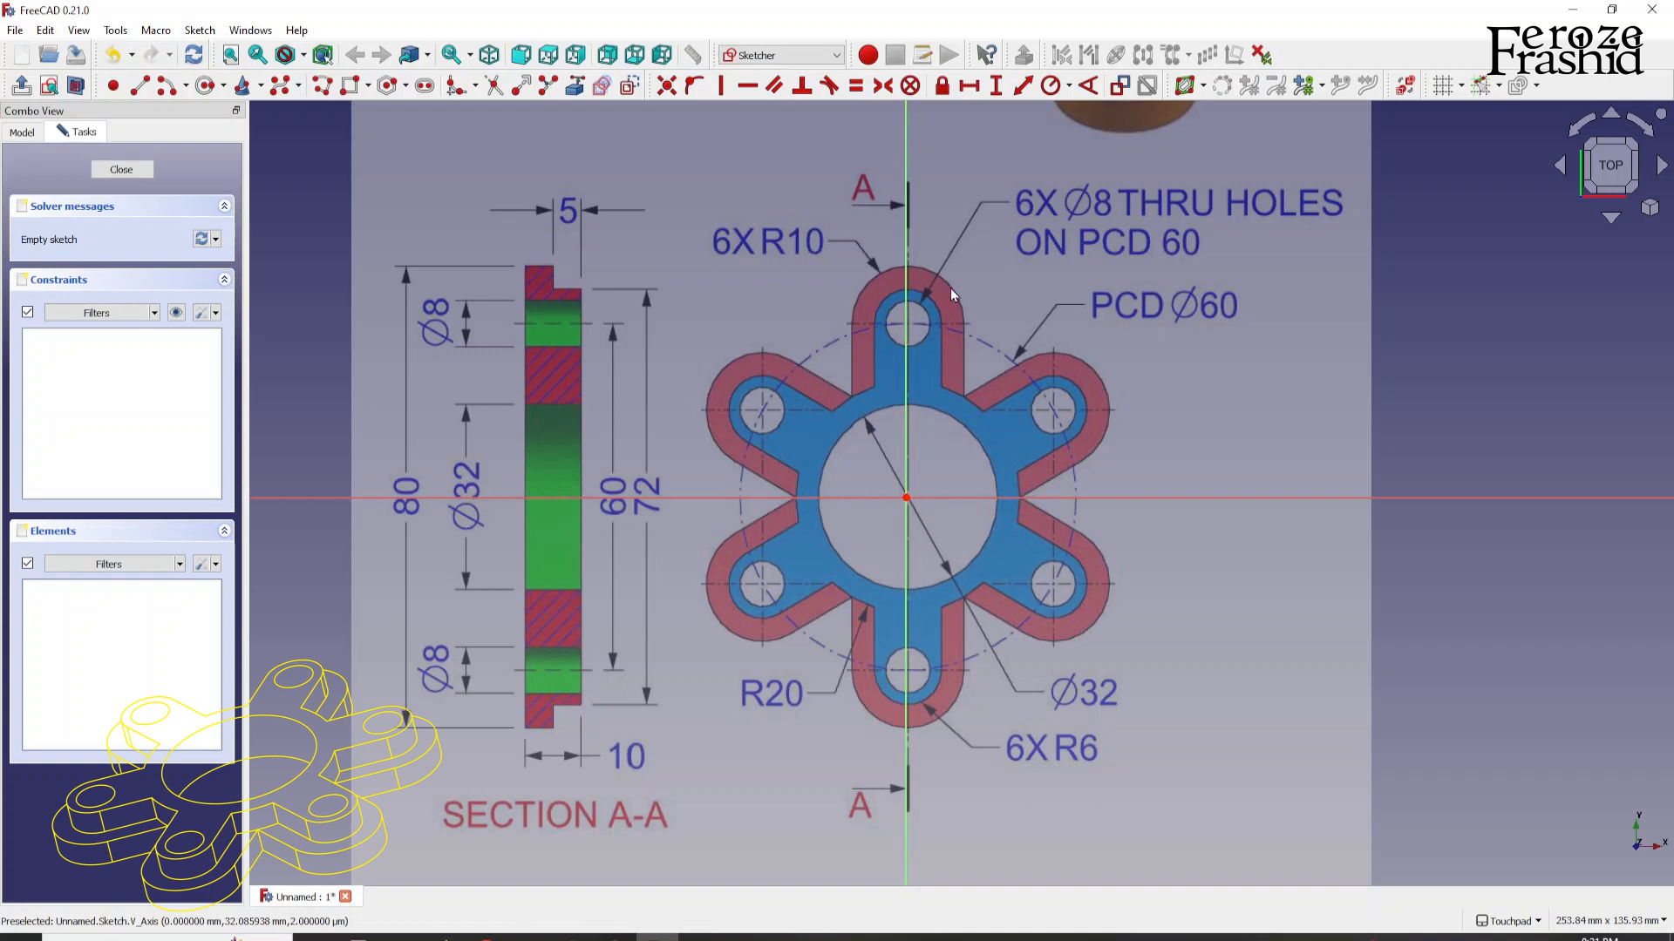
Step: Begin a polyline on the vertical axis from the bore's upper edge to the top hole, adding a 180° arc around the hole's right half
{"action": "left_click", "coordinate": [319, 88]}
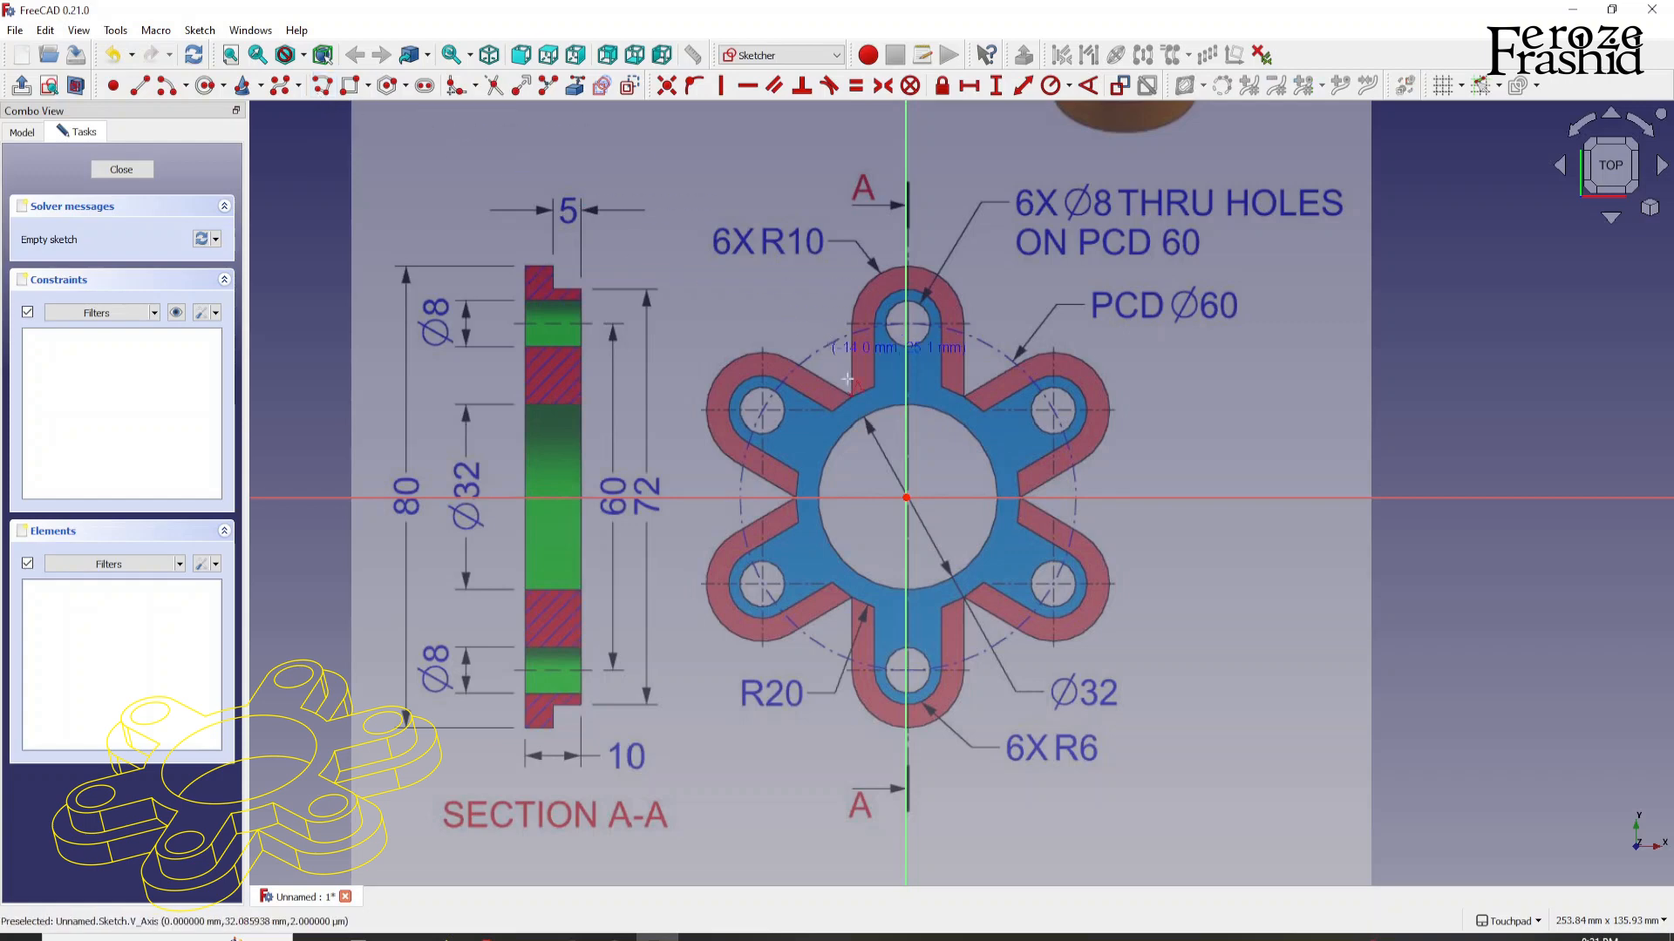
{"action": "scroll", "coordinate": [902, 406], "scroll_direction": "up", "scroll_amount": 3}
{"action": "left_click", "coordinate": [915, 393]}
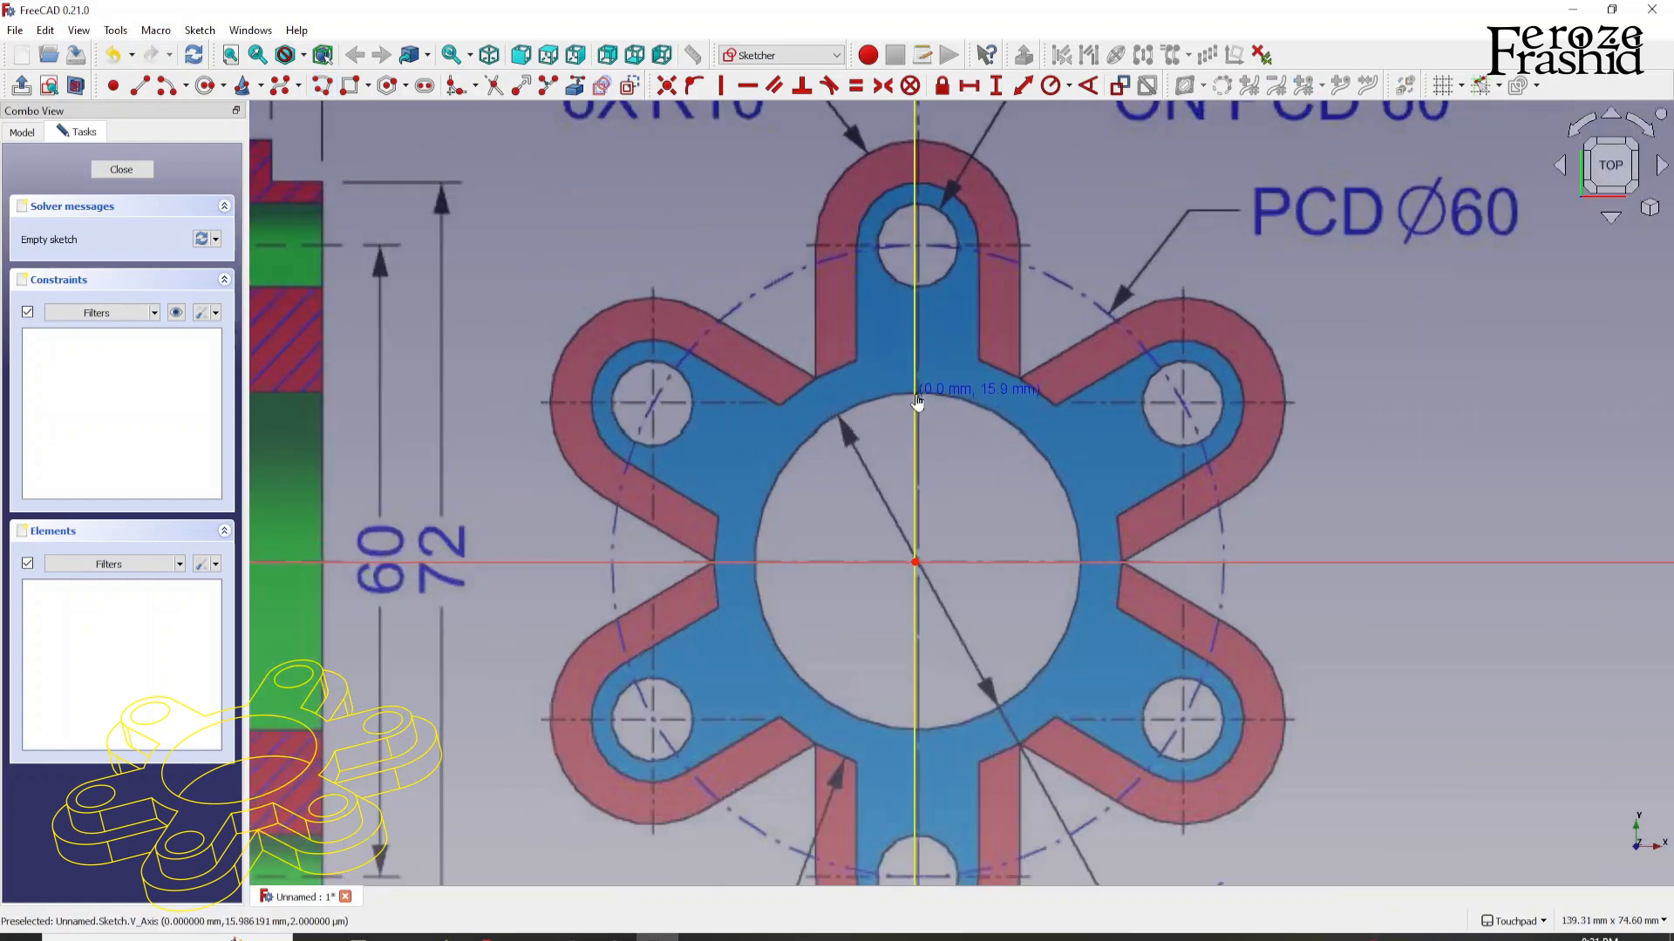
{"action": "scroll", "coordinate": [915, 246], "scroll_direction": "down", "scroll_amount": 2}
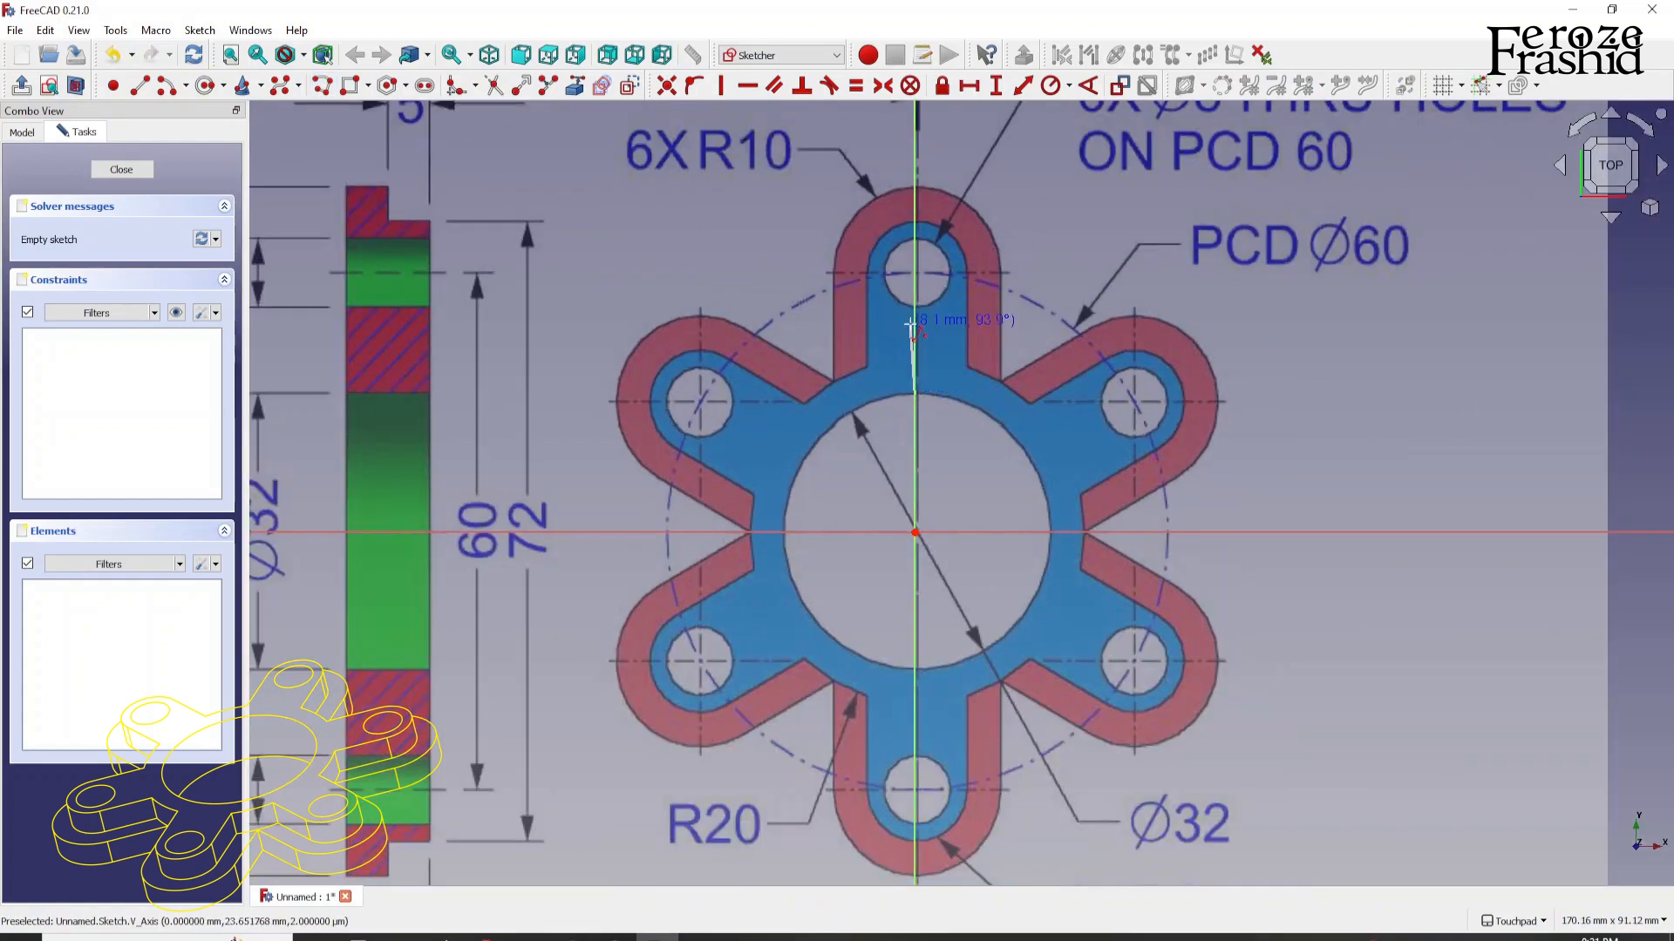
{"action": "scroll", "coordinate": [917, 299], "scroll_direction": "up", "scroll_amount": 3}
{"action": "left_click", "coordinate": [917, 298]}
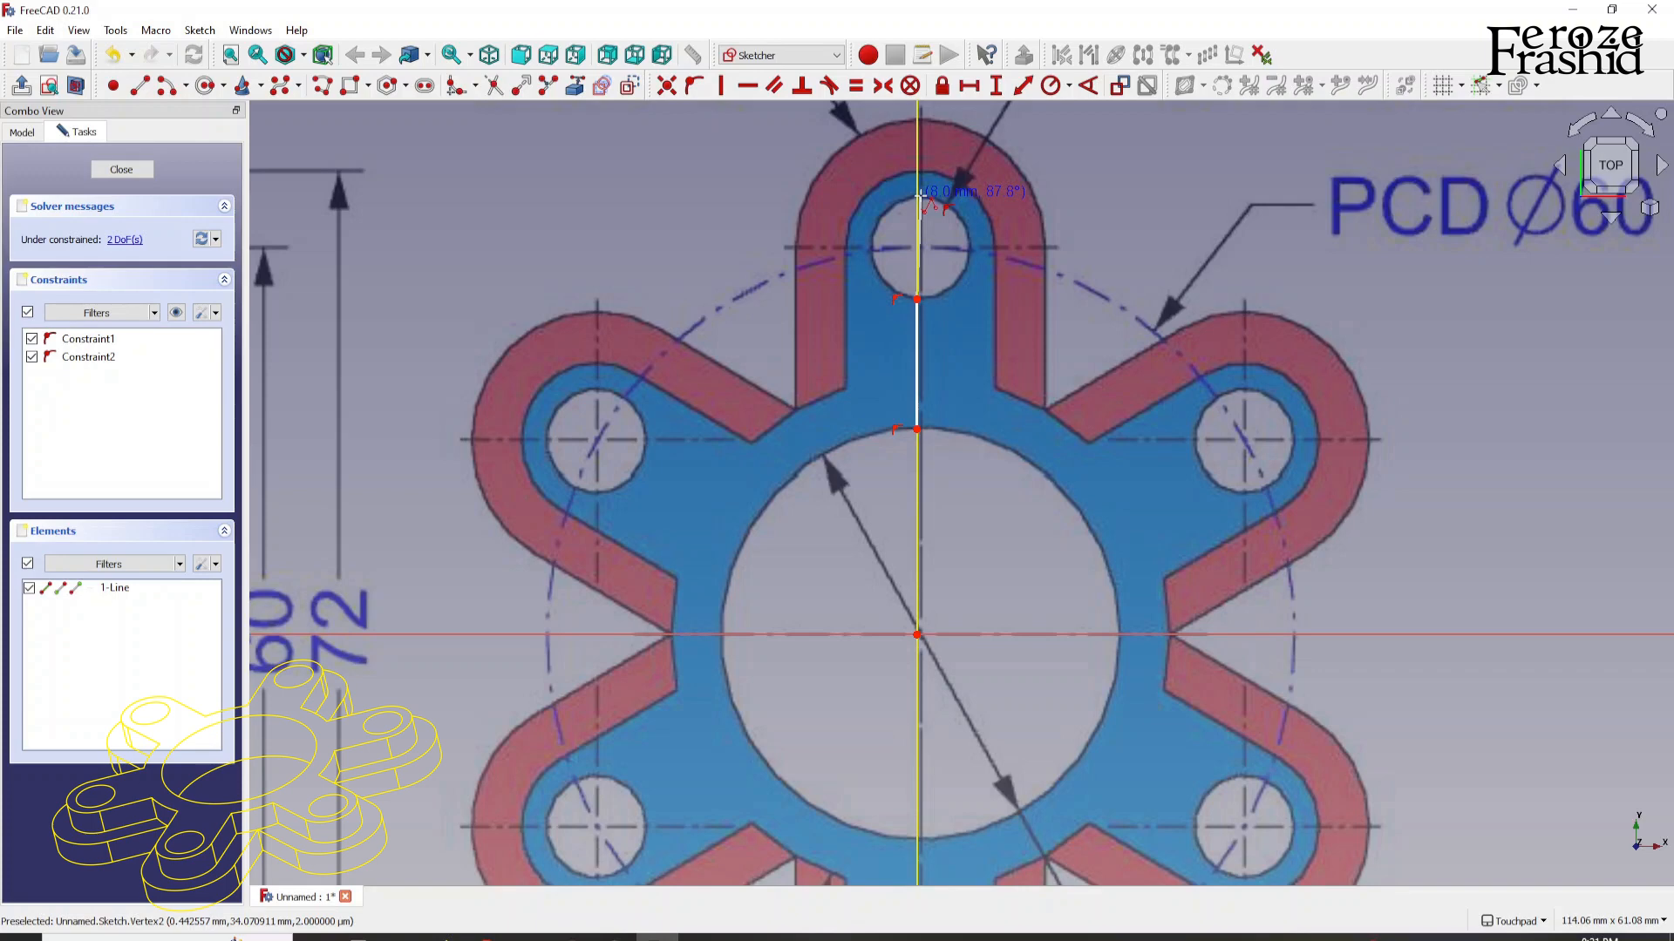
{"action": "key", "text": "m"}
{"action": "key", "text": "m"}
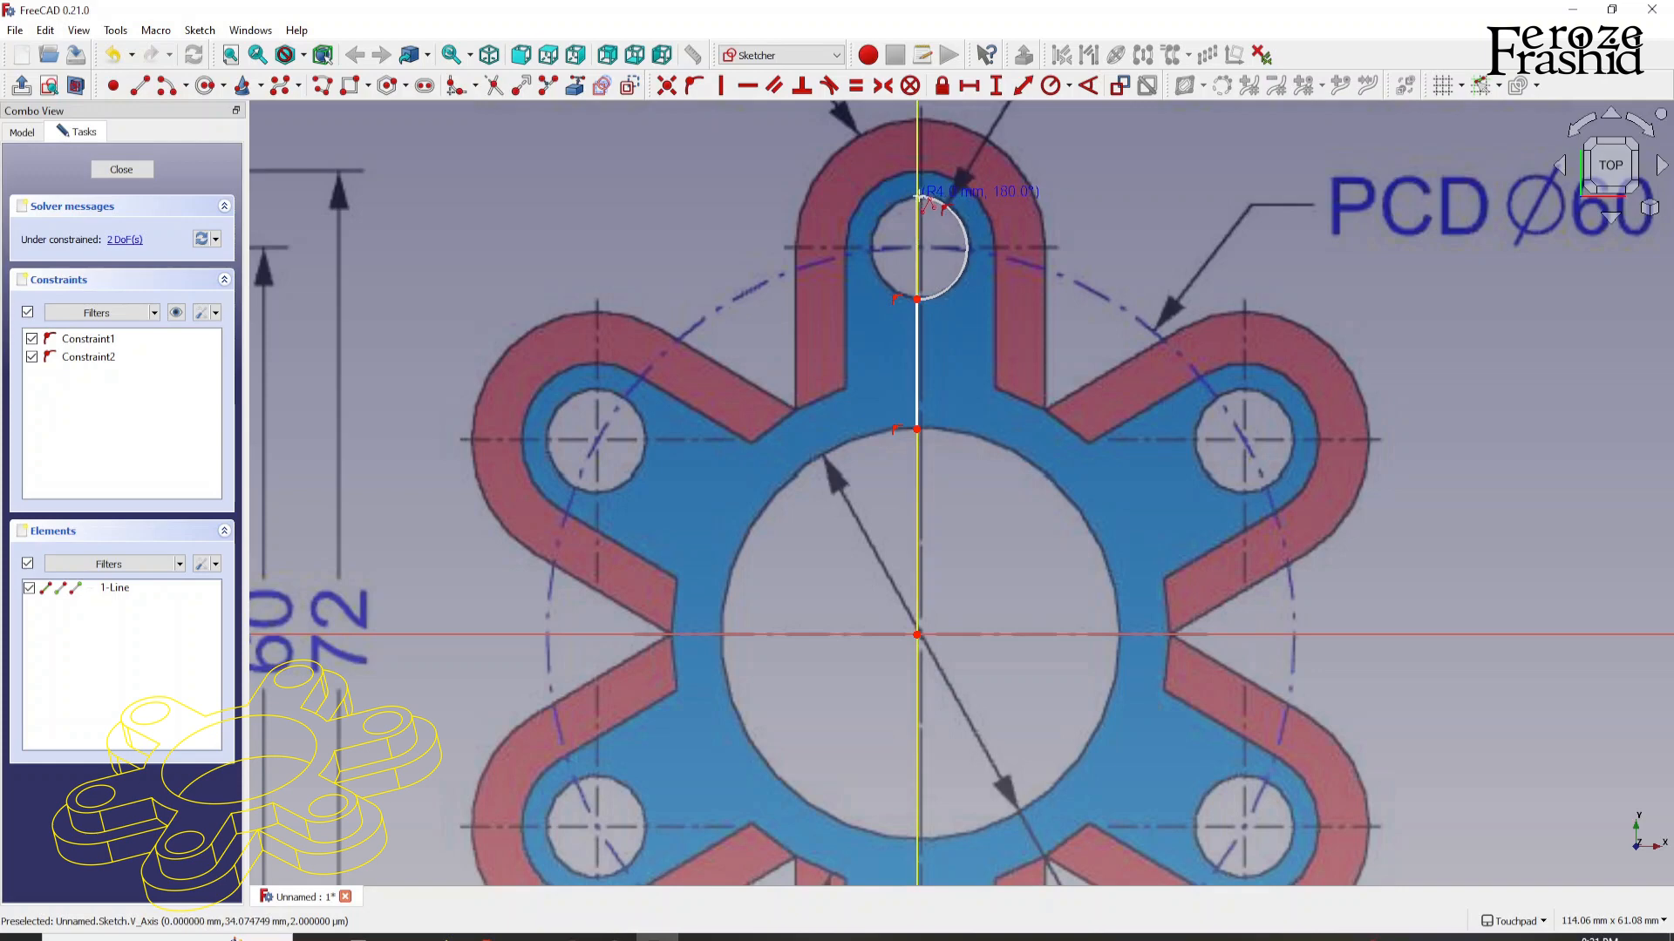
{"action": "left_click", "coordinate": [918, 195]}
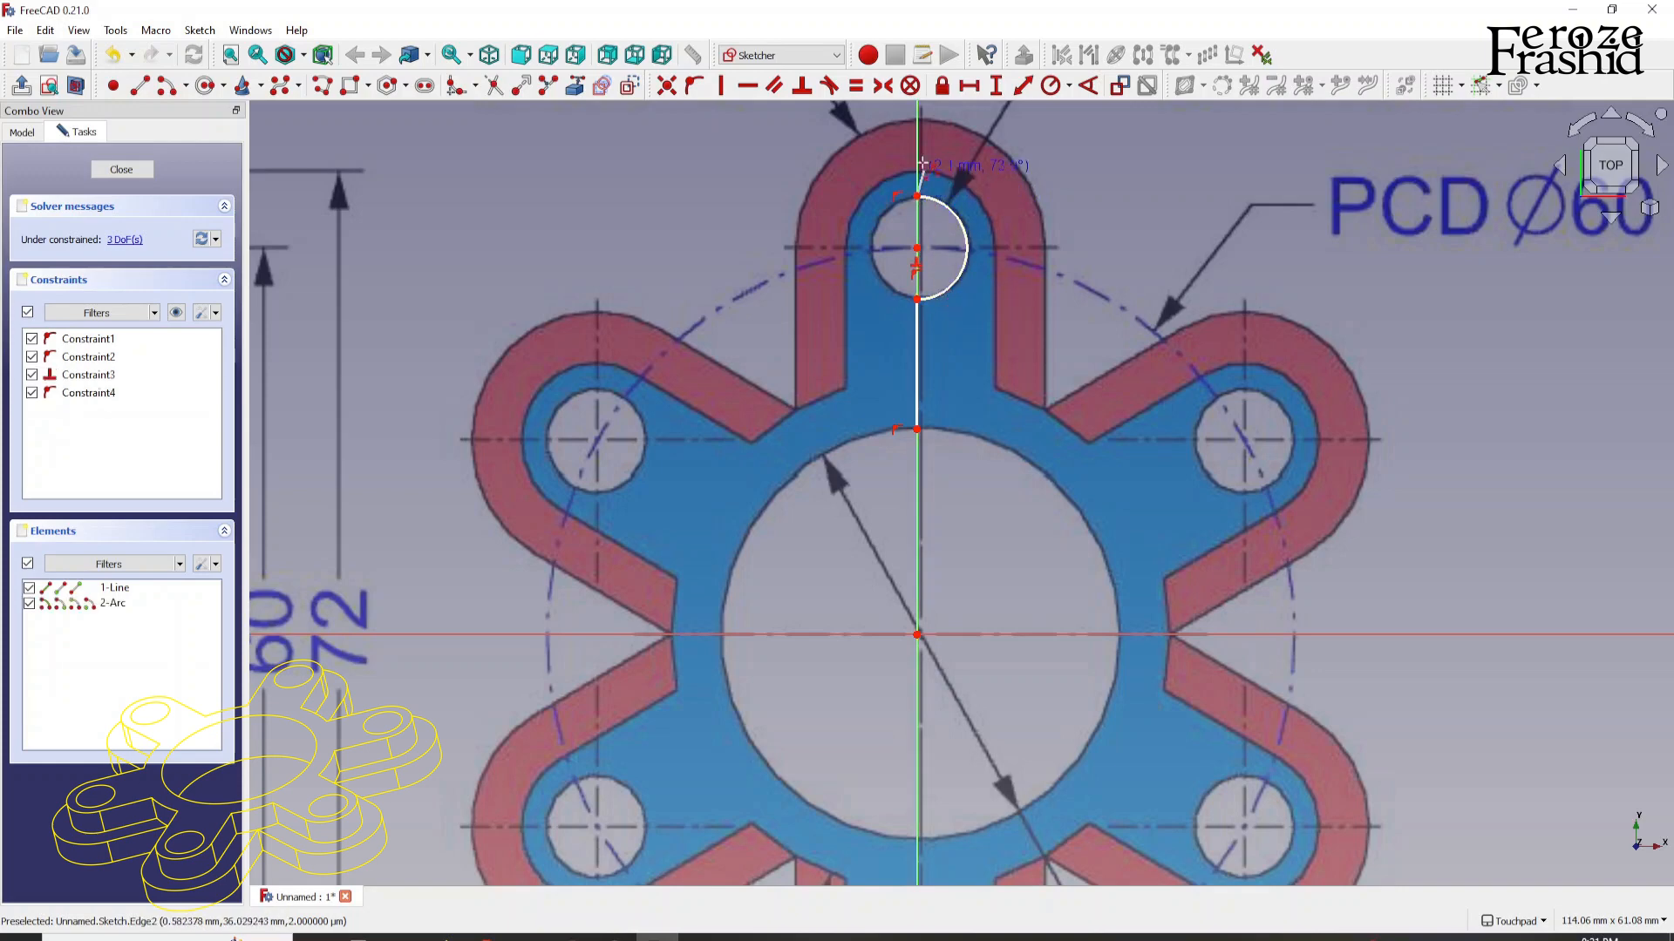
Step: Continue the polyline to the top arm's tip, add a 90° arc of about 9.8 mm radius, and run its right side down to the valley
{"action": "left_click", "coordinate": [917, 121]}
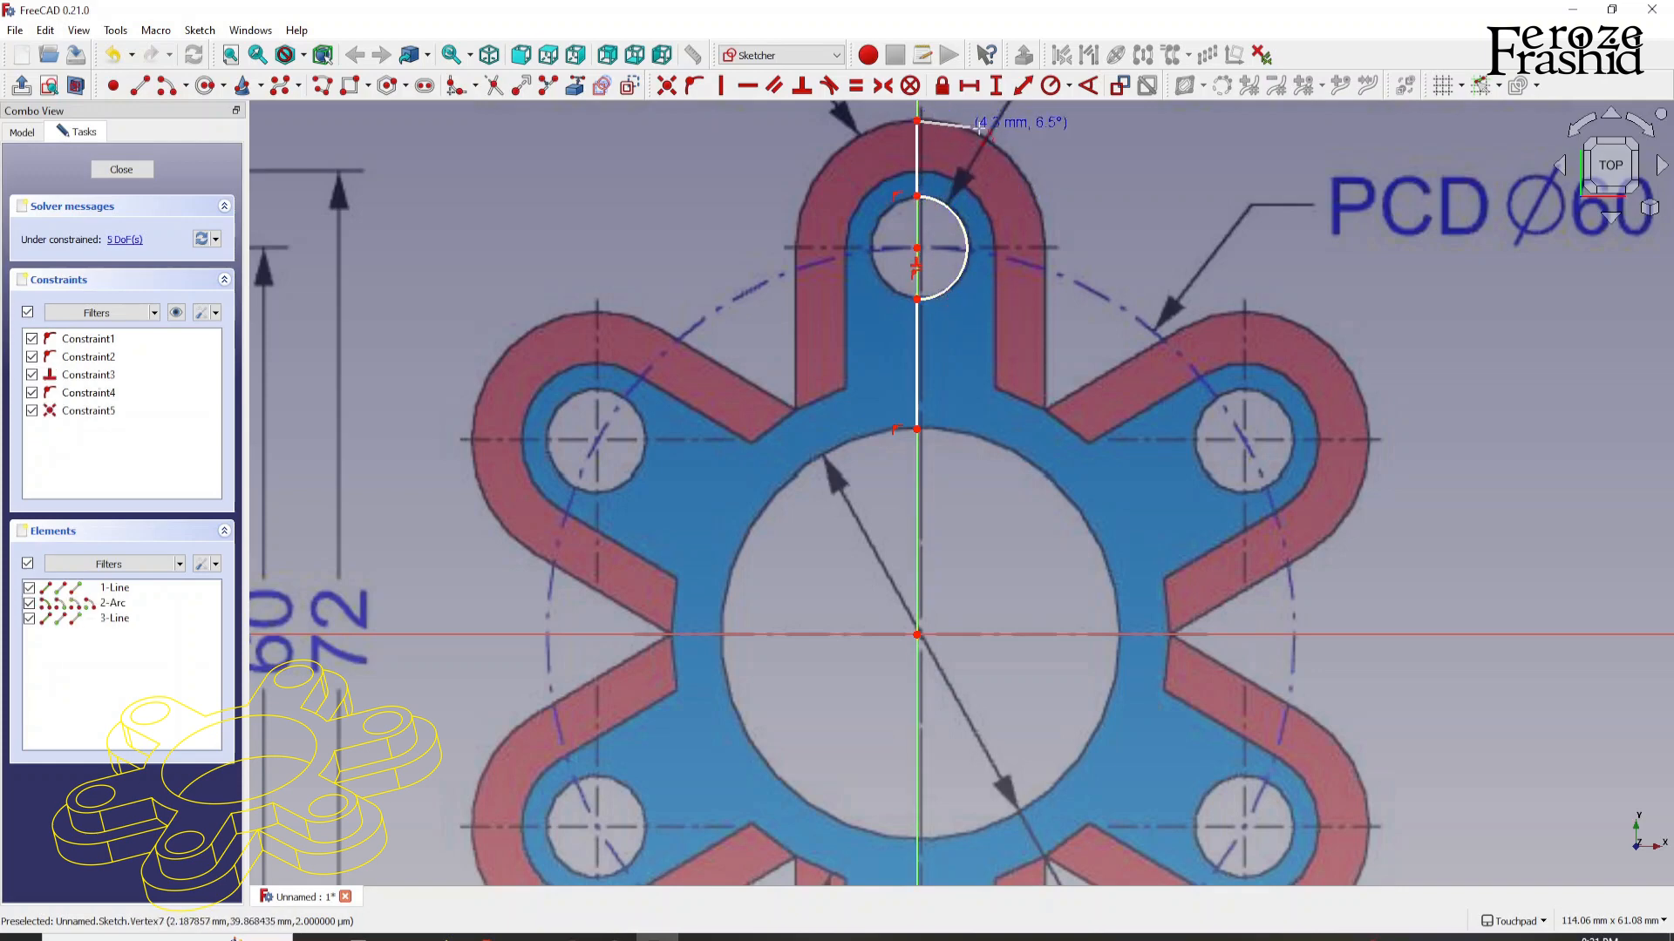
{"action": "key", "text": "m"}
{"action": "key", "text": "m"}
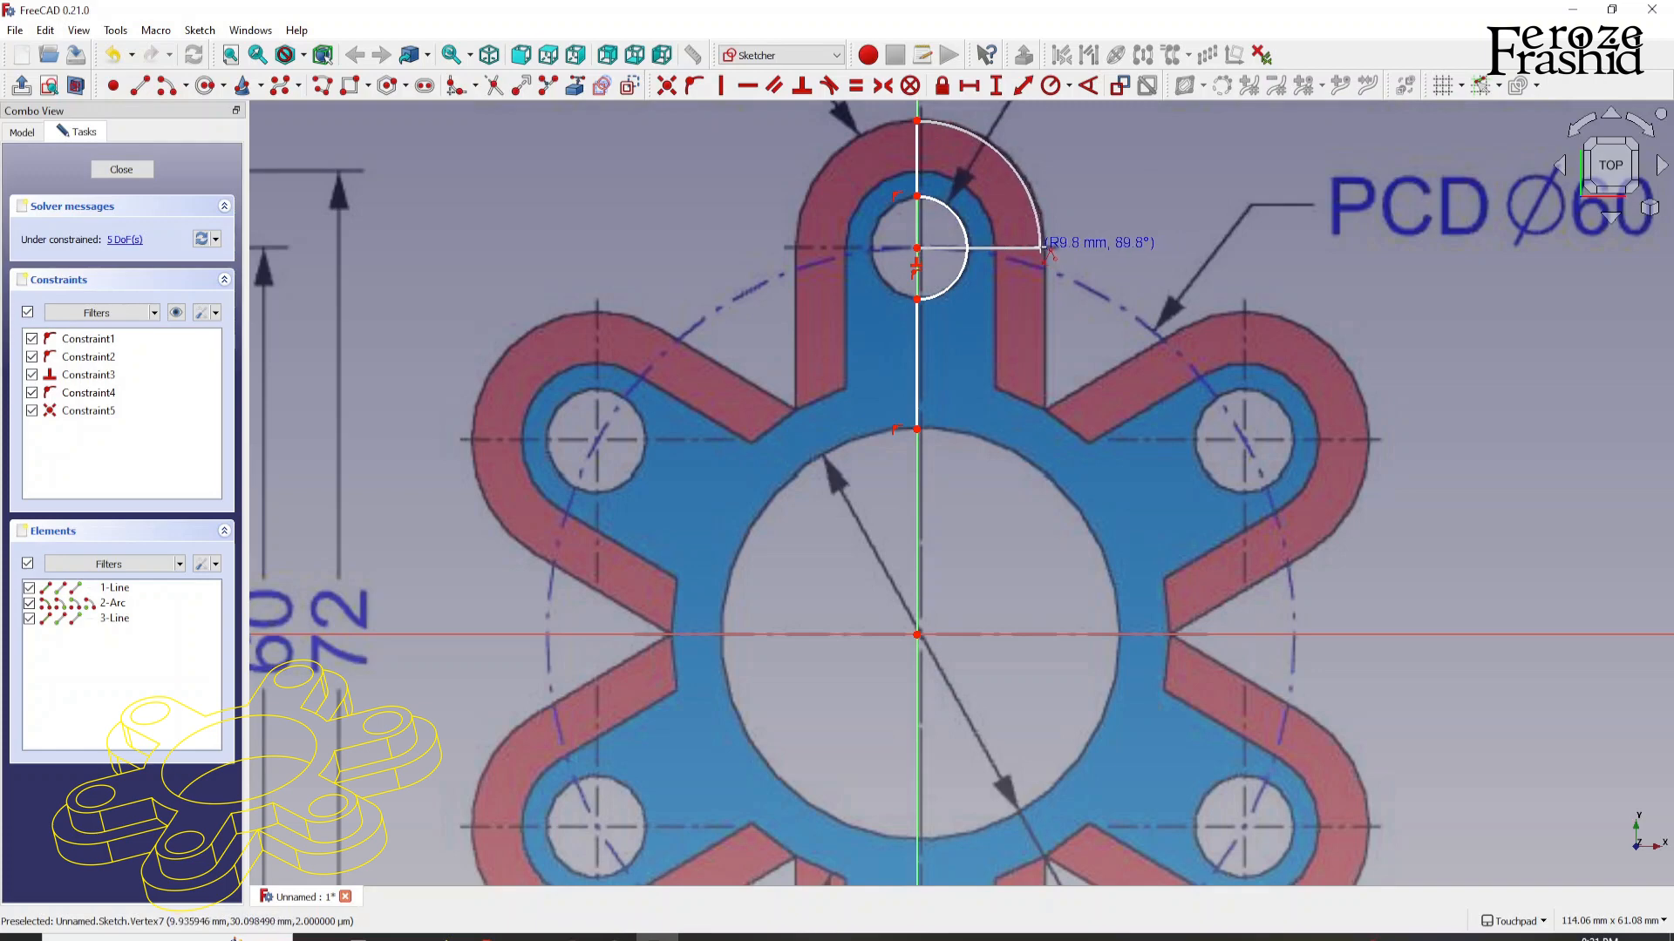
{"action": "left_click", "coordinate": [1041, 249]}
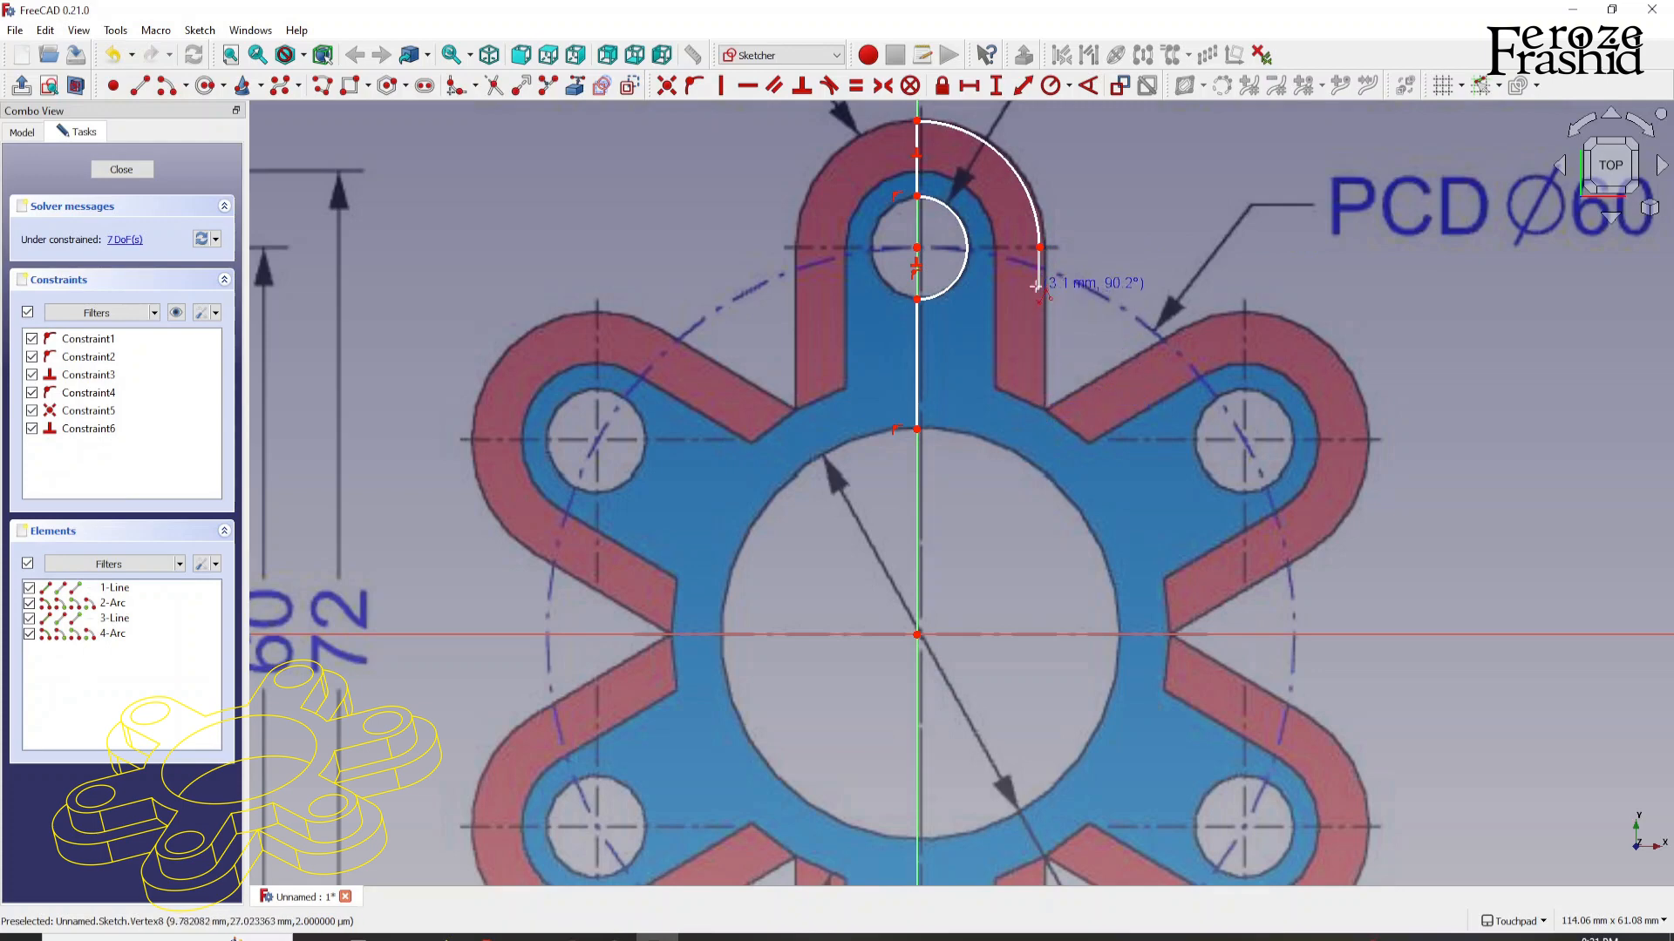
{"action": "left_click", "coordinate": [1039, 409]}
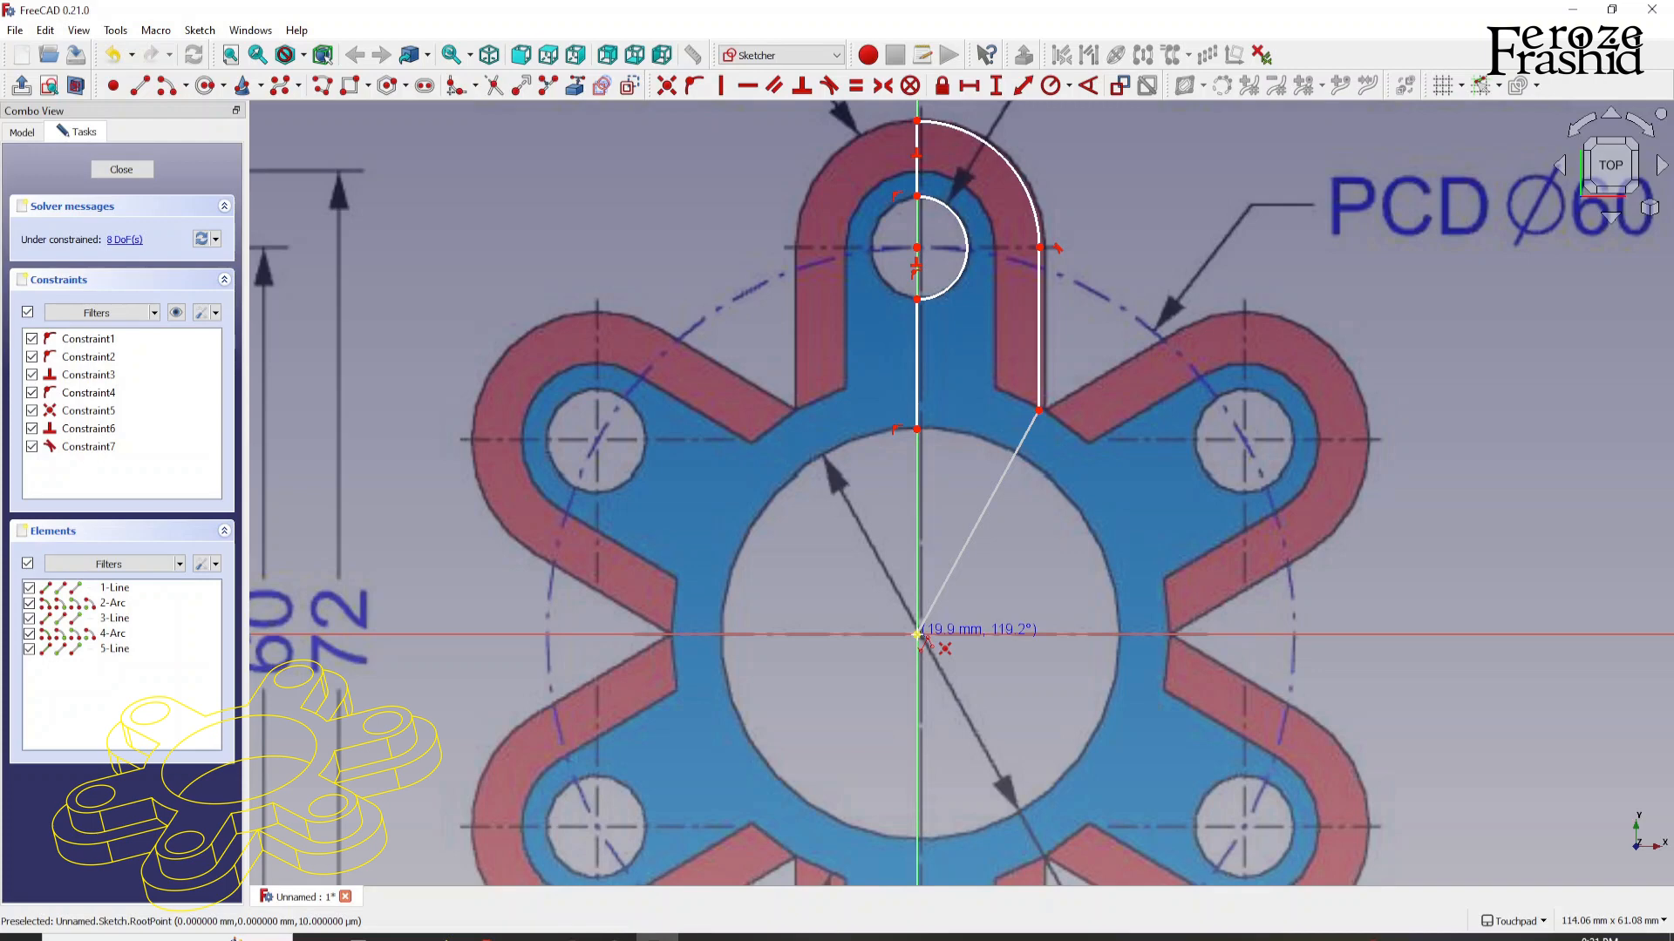
Step: Close the half-arm profile with a short slanted line to the central bore and an arc of about 11.1 mm radius to the start point
{"action": "left_click", "coordinate": [1011, 452]}
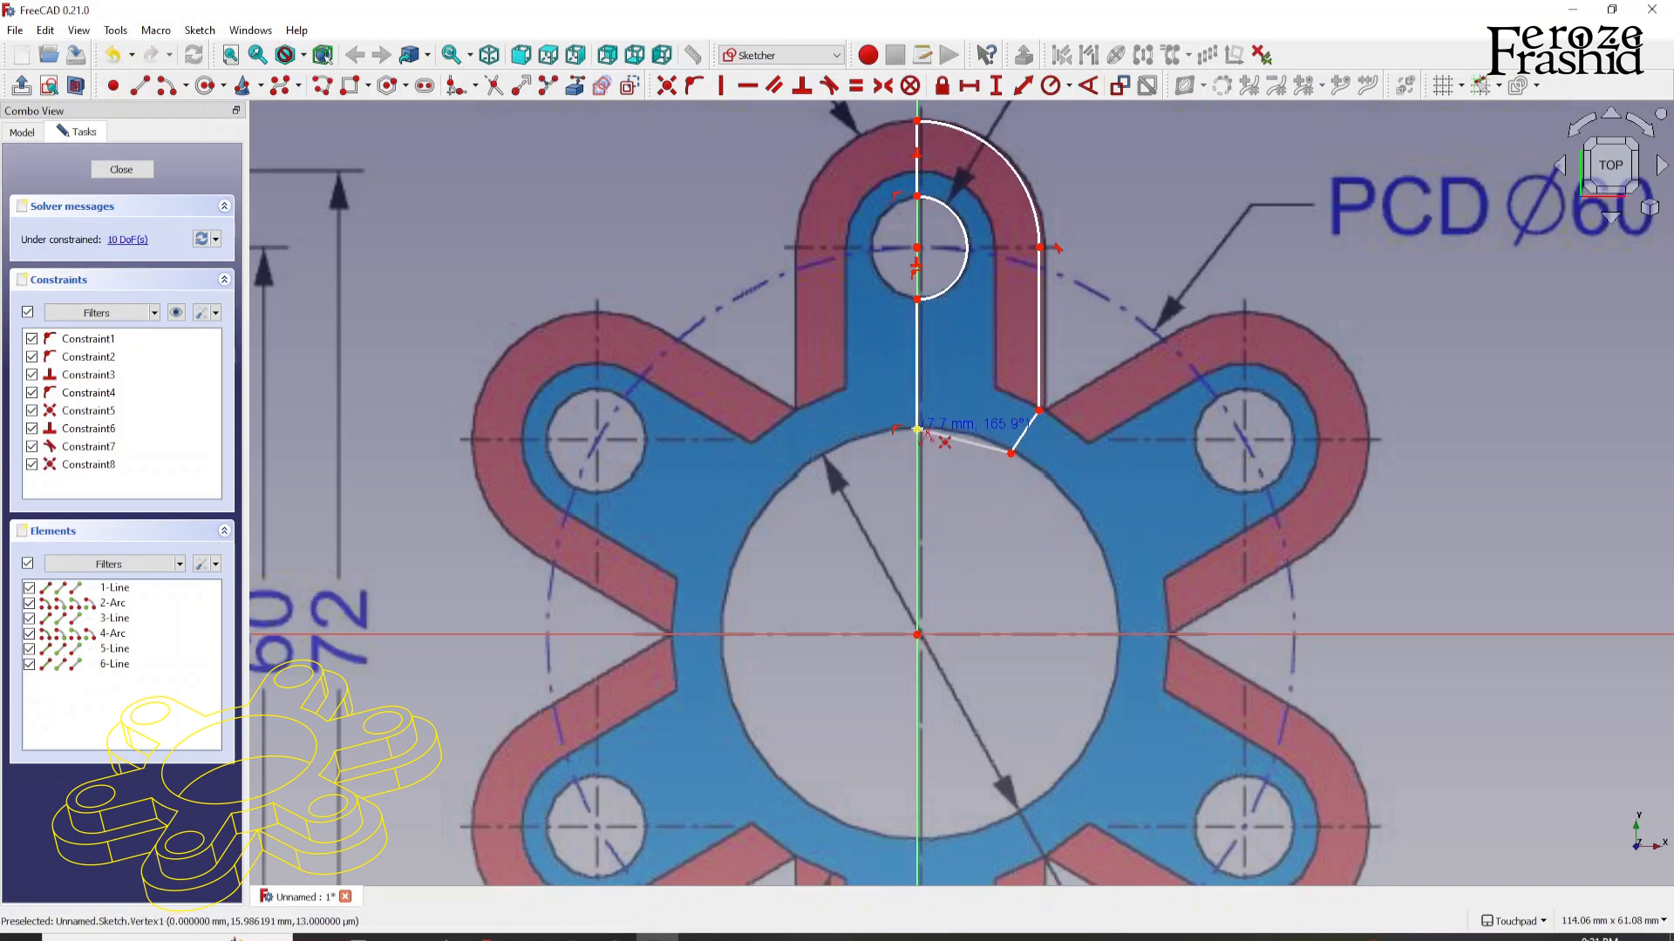
{"action": "key", "text": "m"}
{"action": "key", "text": "m"}
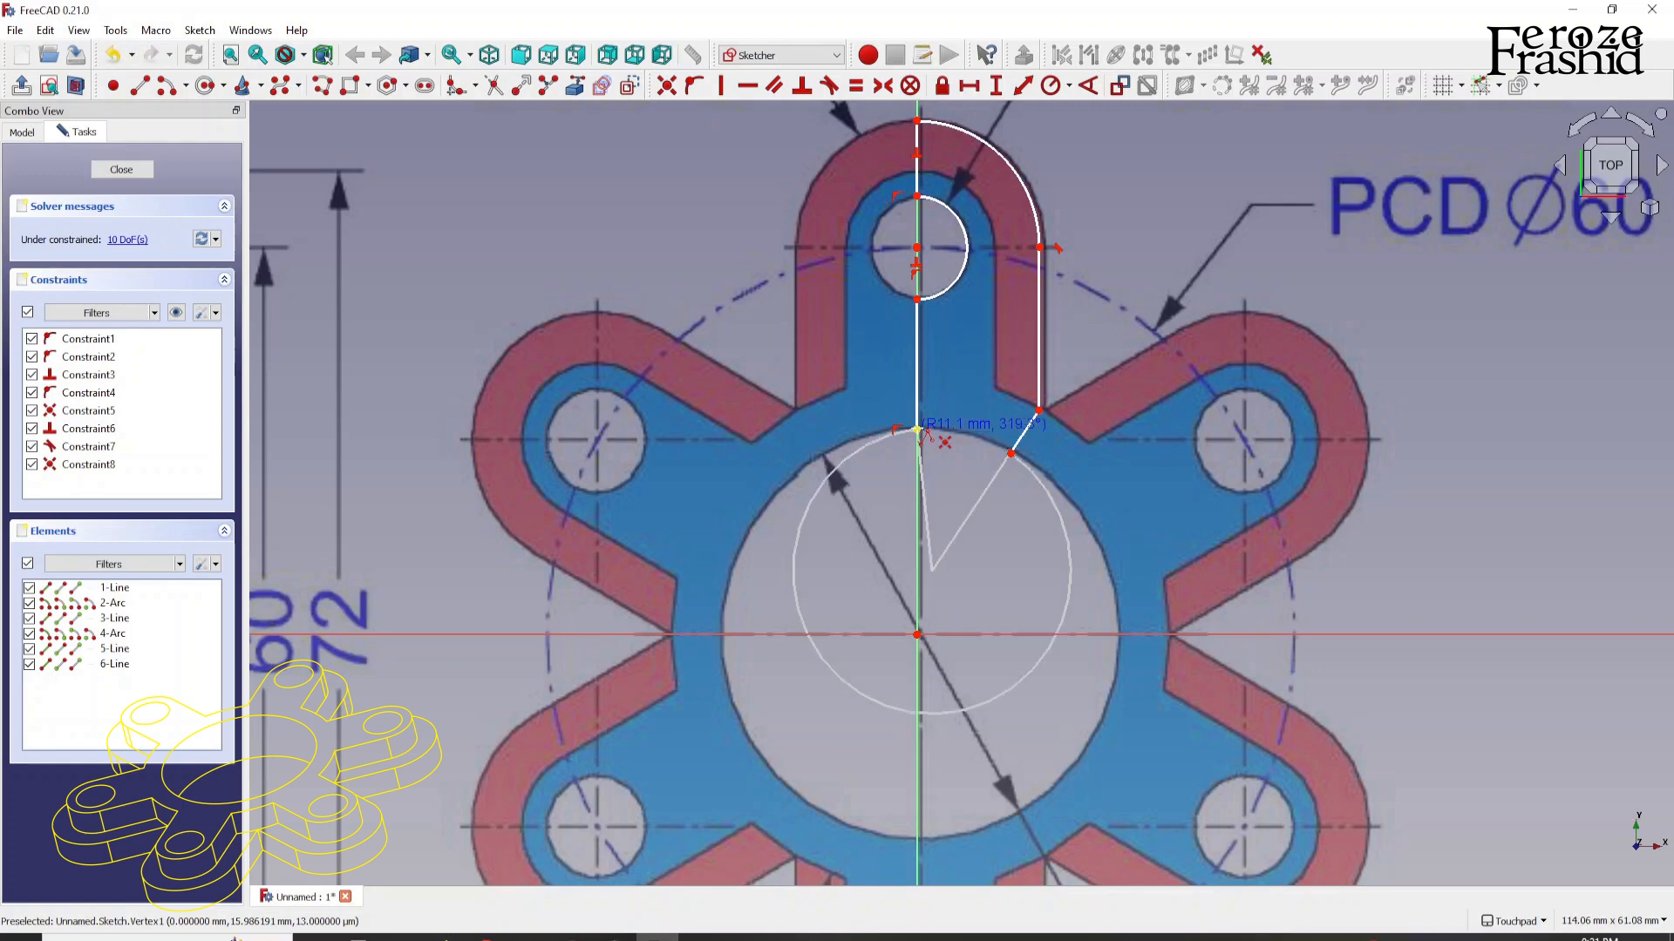
{"action": "left_click", "coordinate": [917, 430]}
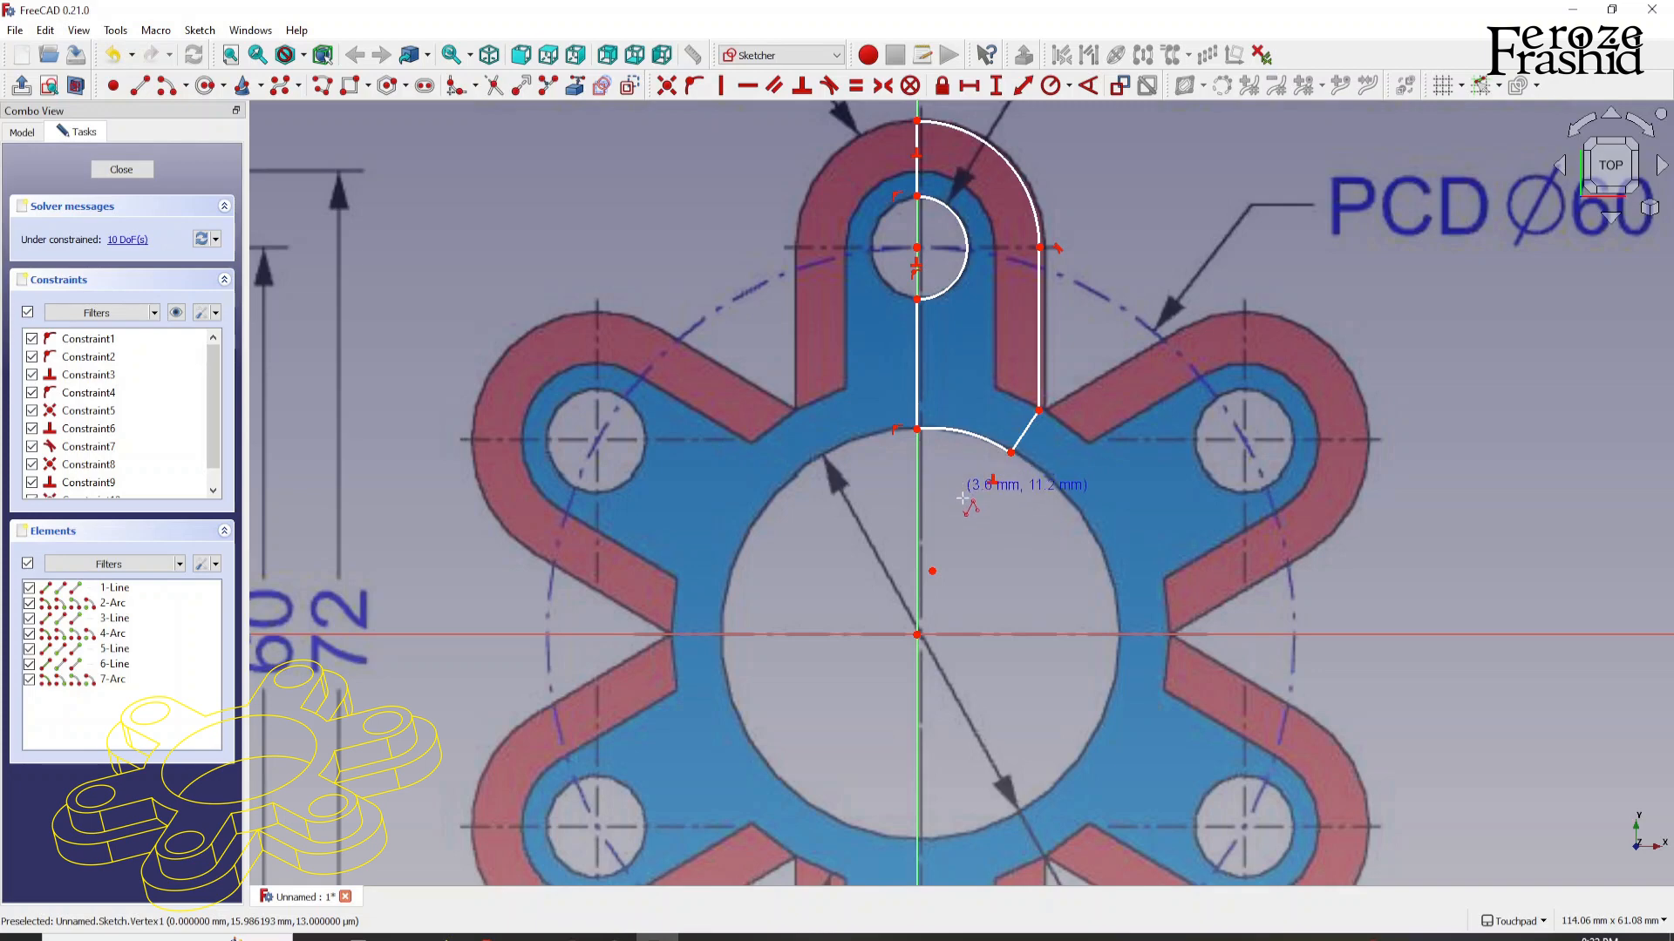
{"action": "scroll", "coordinate": [963, 475], "scroll_direction": "down", "scroll_amount": 2}
{"action": "right_click", "coordinate": [1055, 347]}
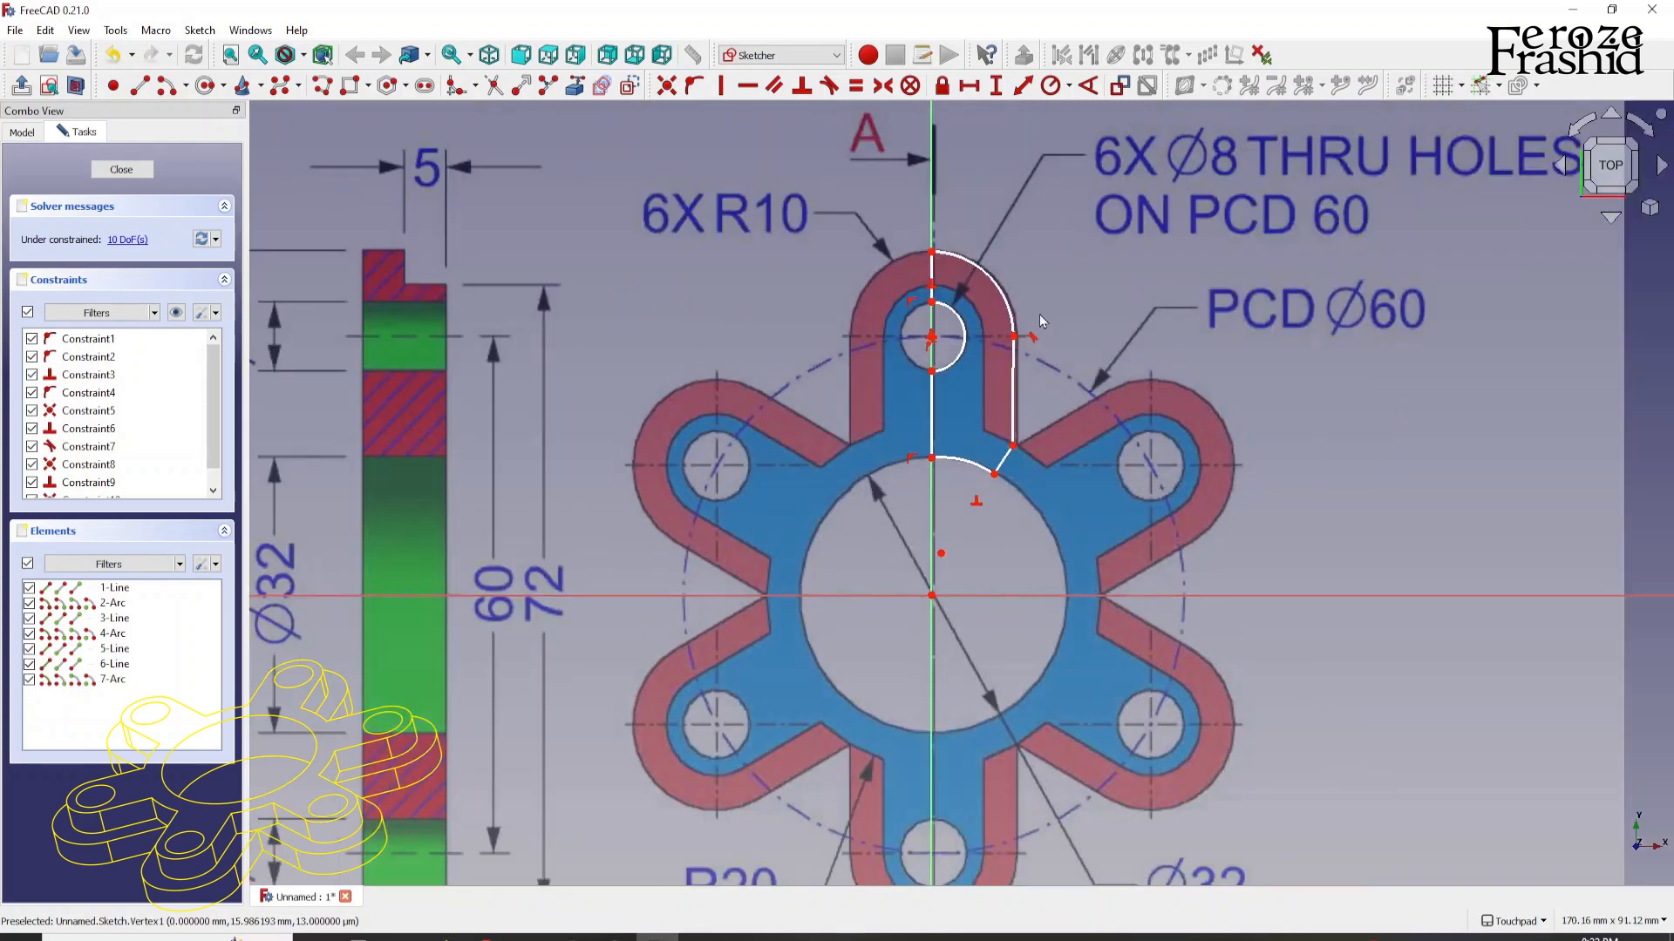
Step: Constrain the outer arc at the top arm's tip to a 10 mm radius
{"action": "scroll", "coordinate": [989, 292], "scroll_direction": "up", "scroll_amount": 2}
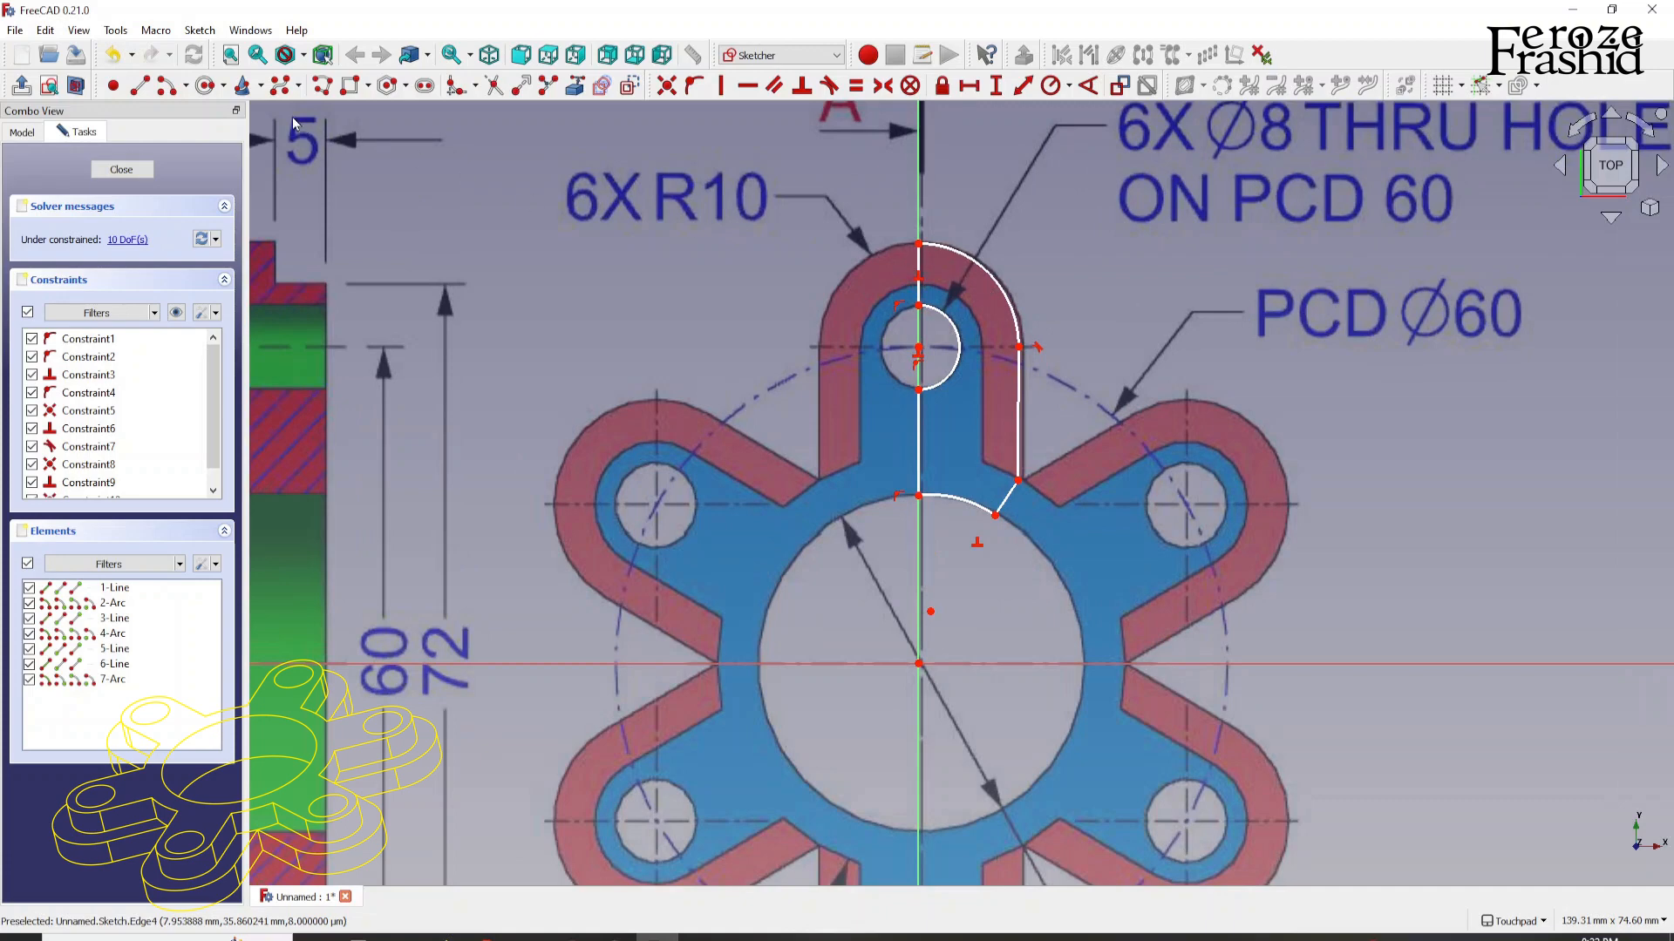
{"action": "left_click", "coordinate": [976, 268]}
{"action": "scroll", "coordinate": [956, 405], "scroll_direction": "down", "scroll_amount": 1}
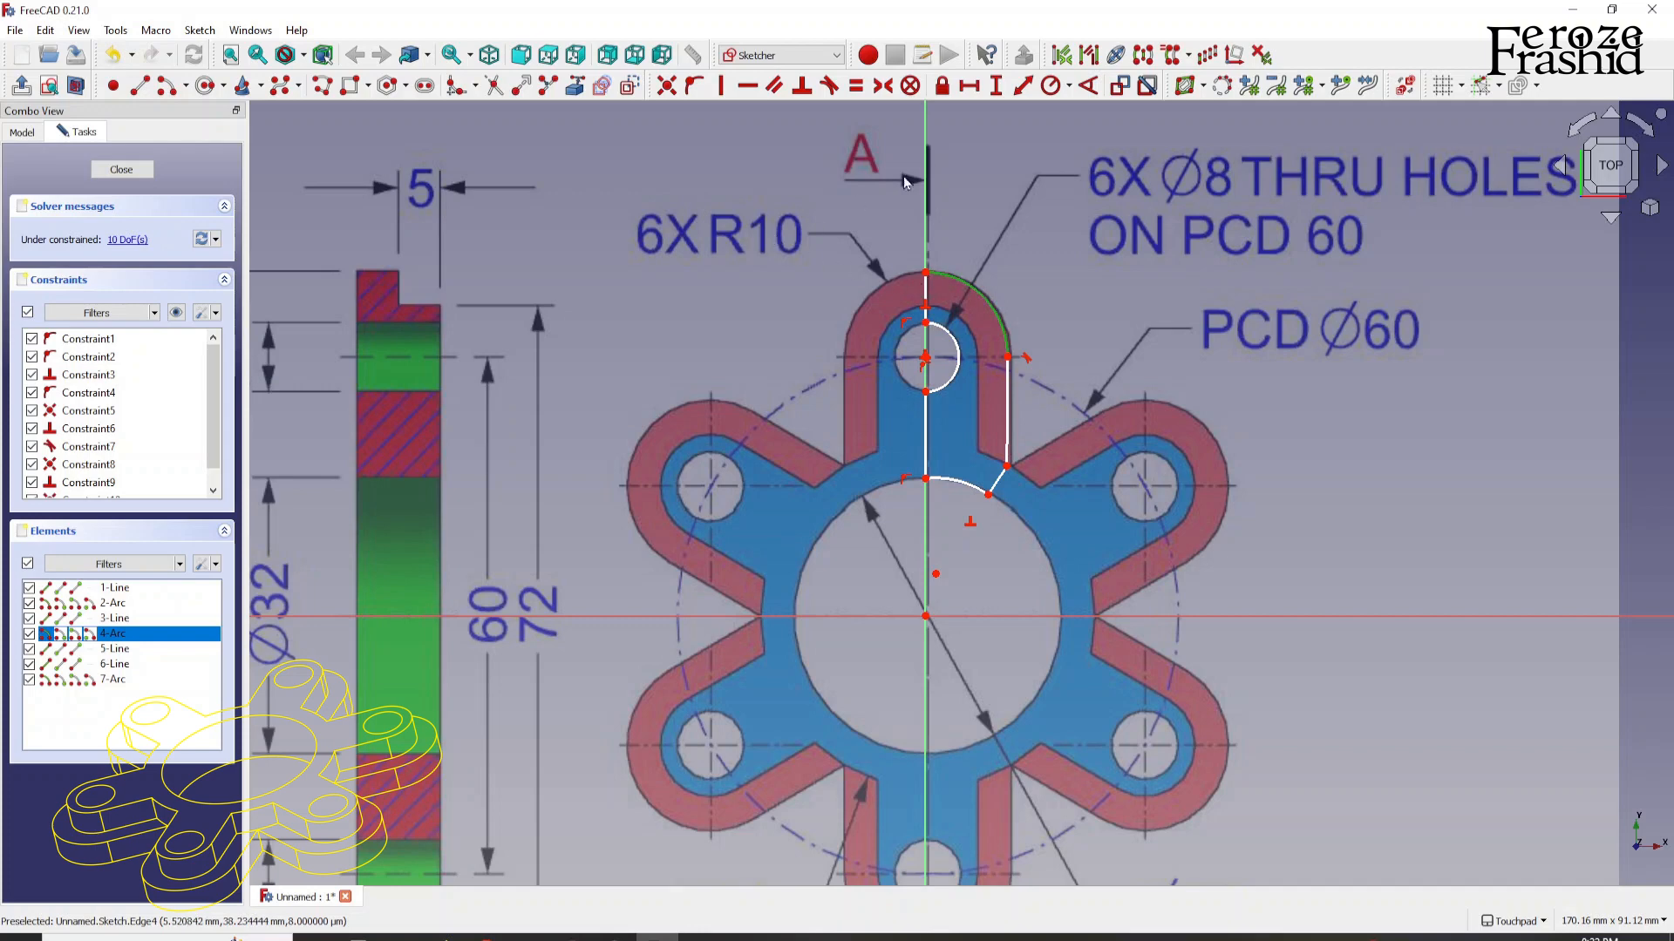
{"action": "left_click", "coordinate": [1051, 86]}
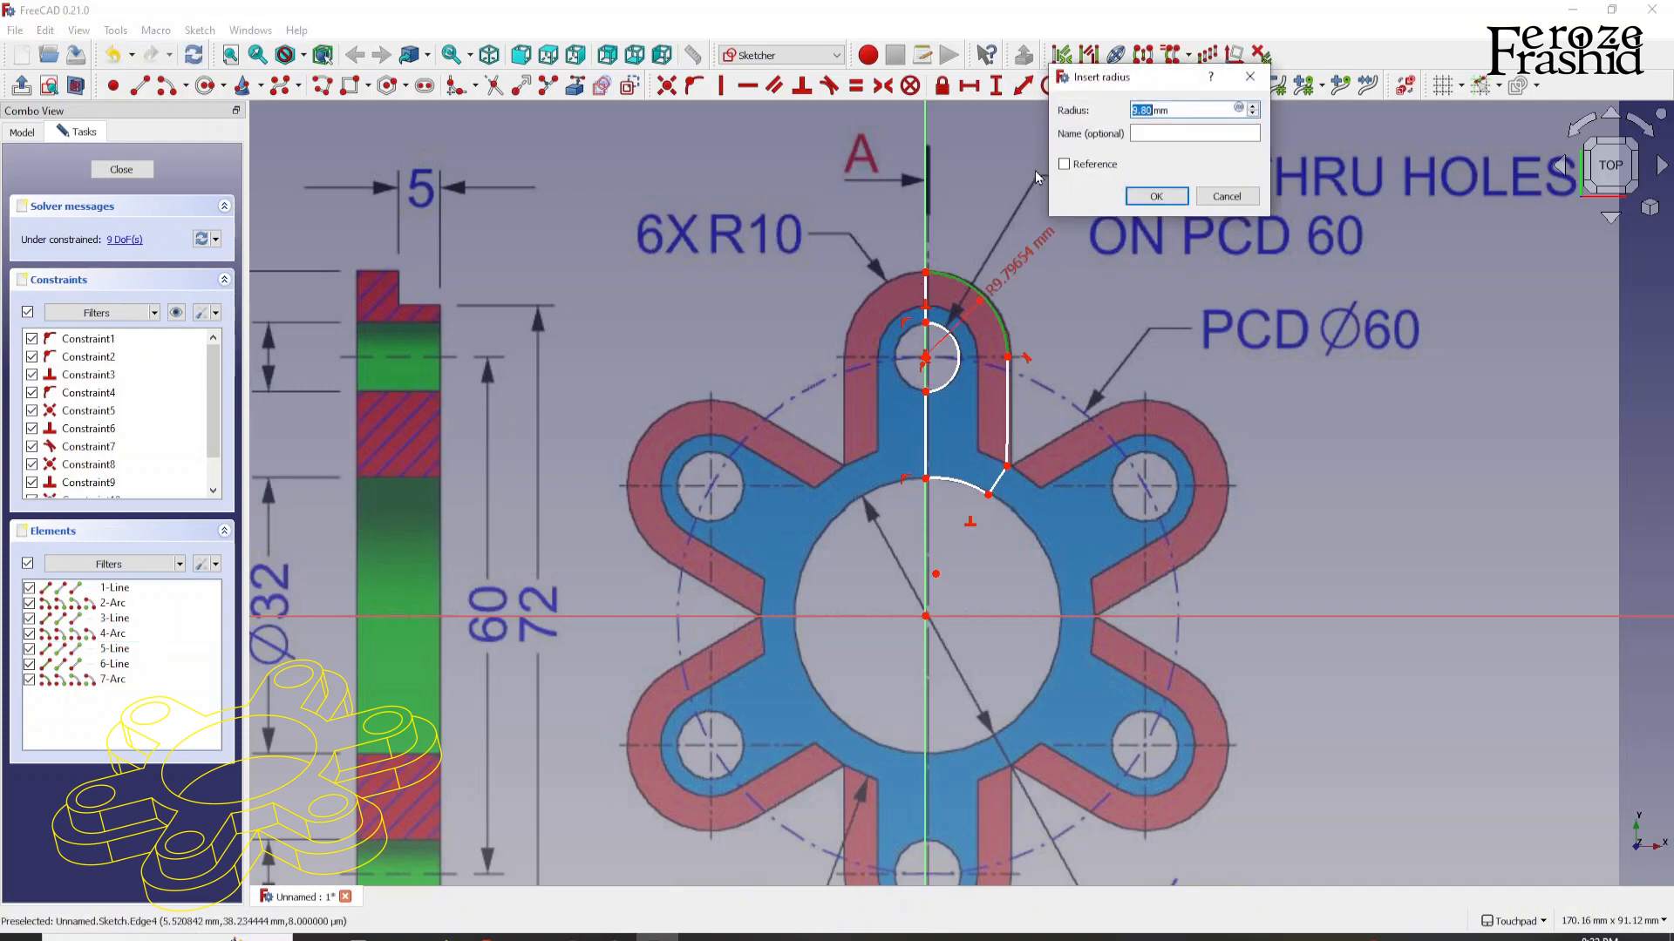
{"action": "type", "text": "0"}
{"action": "key", "text": "Return"}
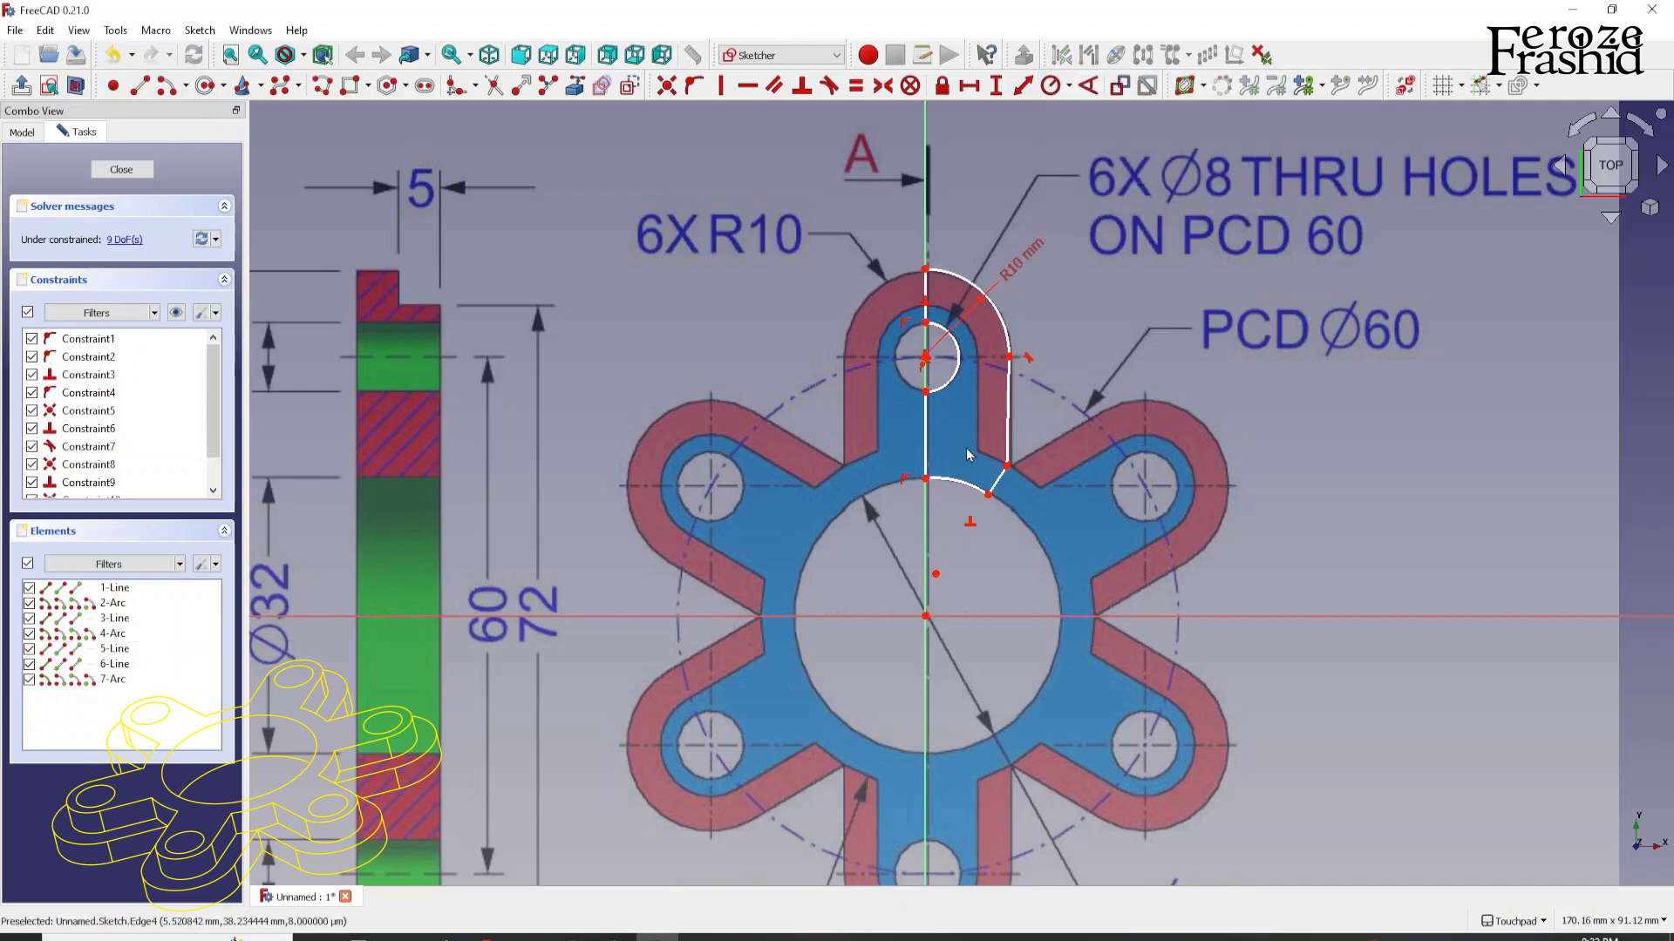
Step: Constrain the central bore arc to a 16 mm radius and make its center coincident with the origin
{"action": "left_click", "coordinate": [949, 484]}
{"action": "scroll", "coordinate": [891, 399], "scroll_direction": "down", "scroll_amount": 1}
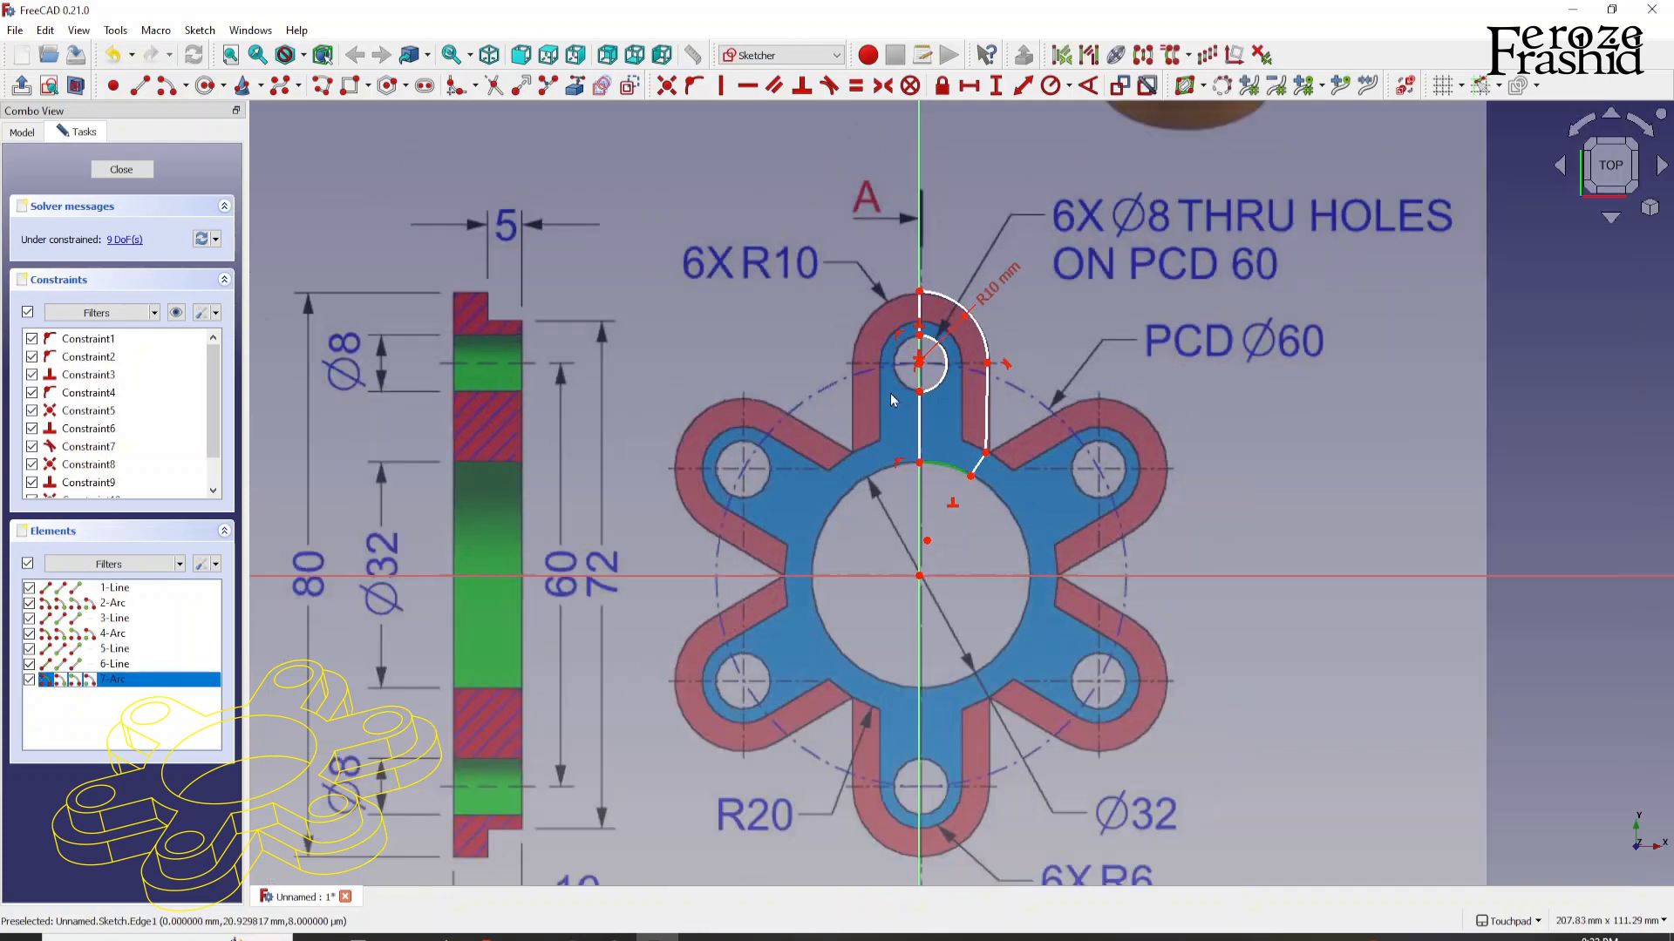
{"action": "left_click", "coordinate": [1051, 86]}
{"action": "type", "text": "16"}
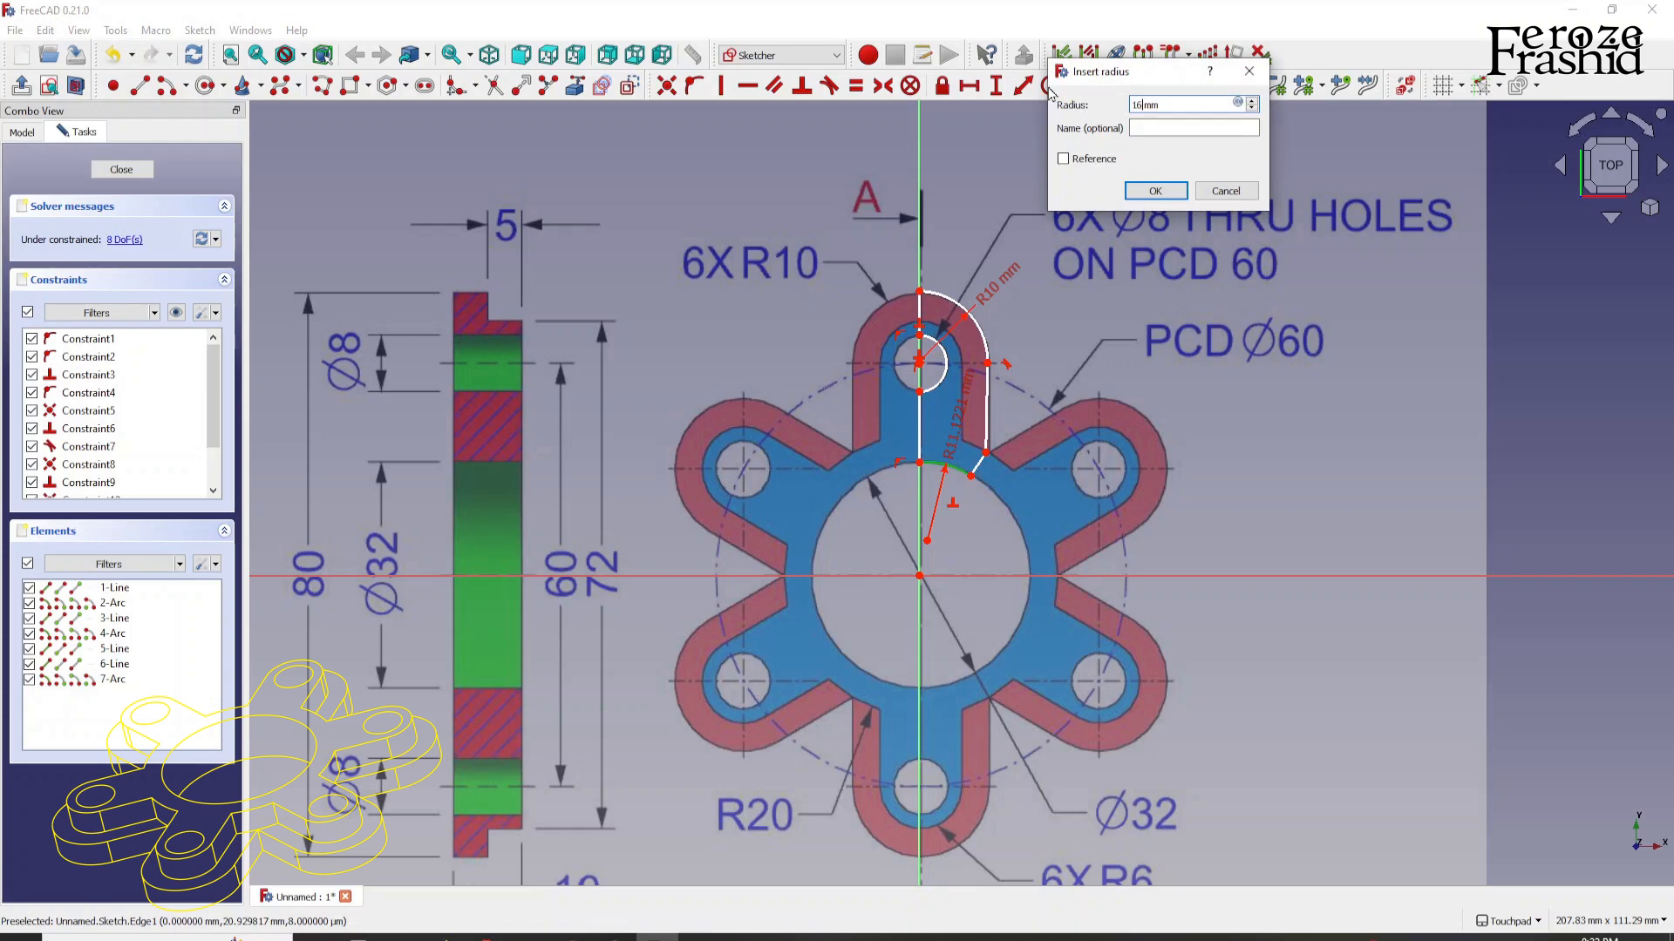
{"action": "key", "text": "Return"}
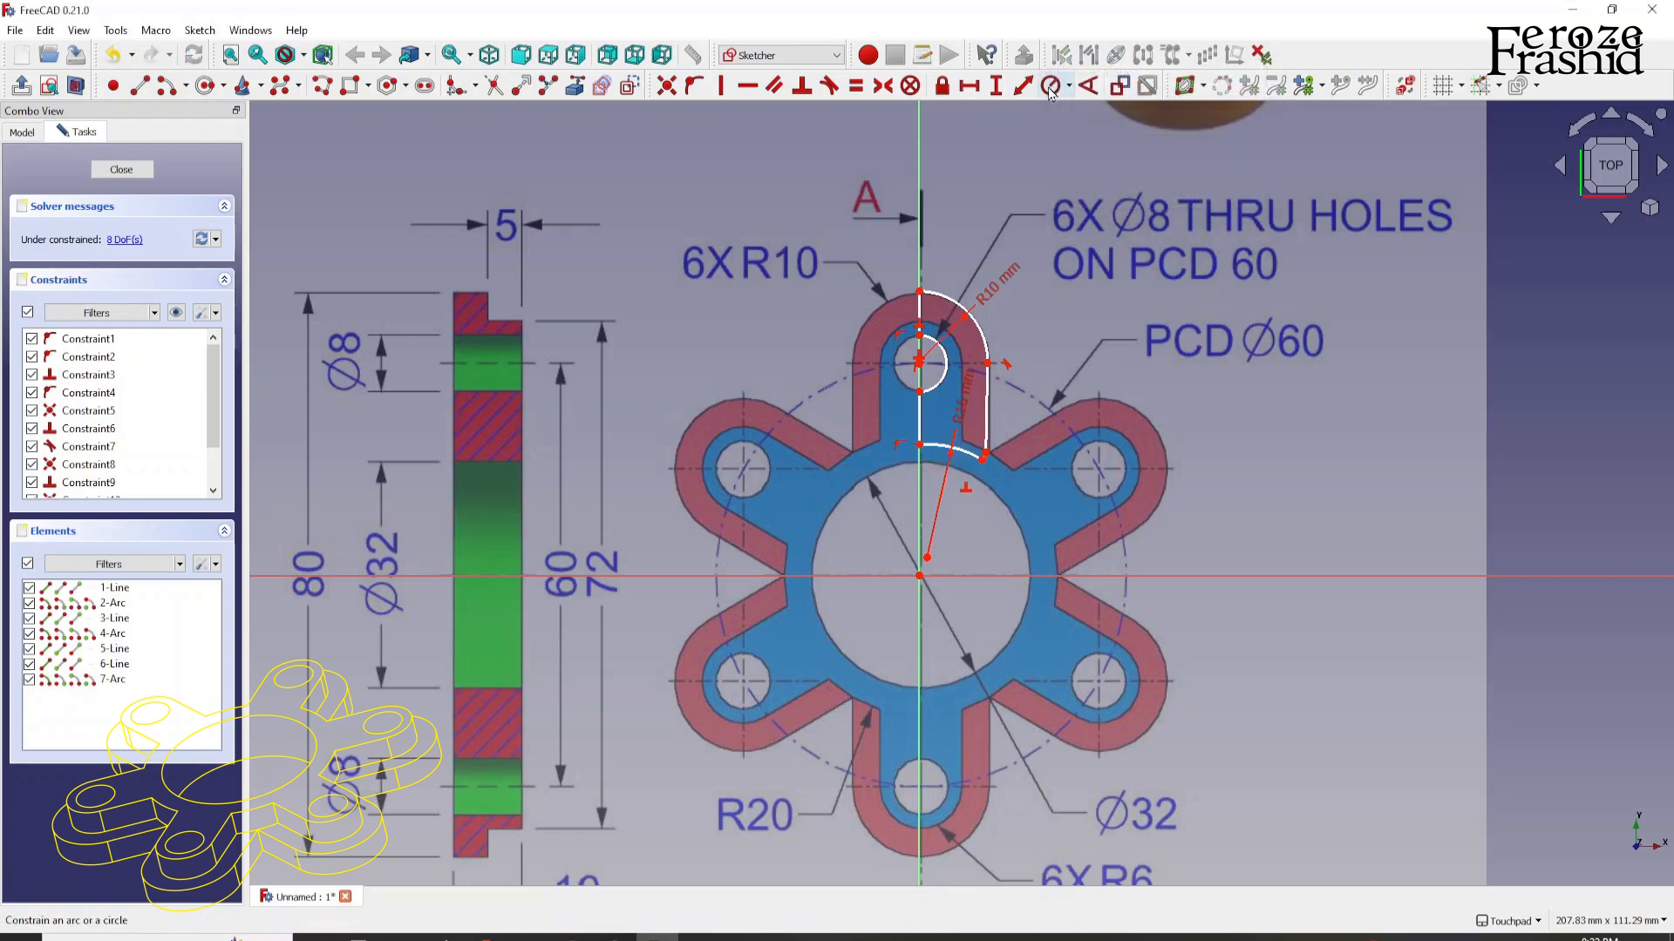
{"action": "left_click", "coordinate": [927, 558]}
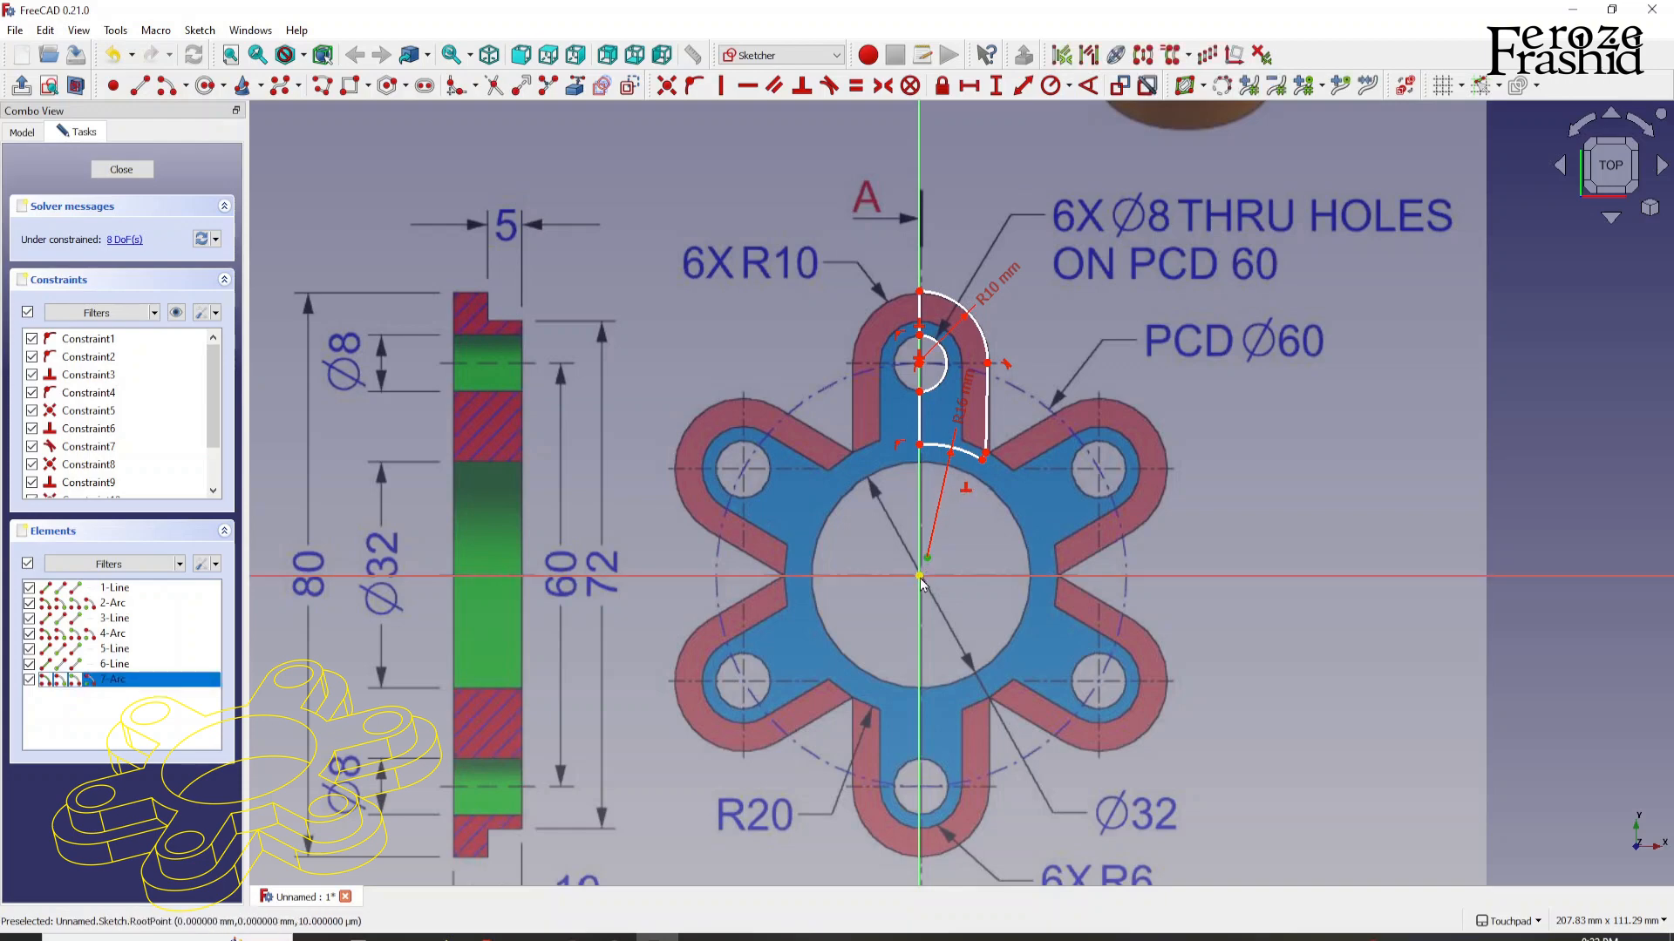
{"action": "left_click", "coordinate": [669, 87]}
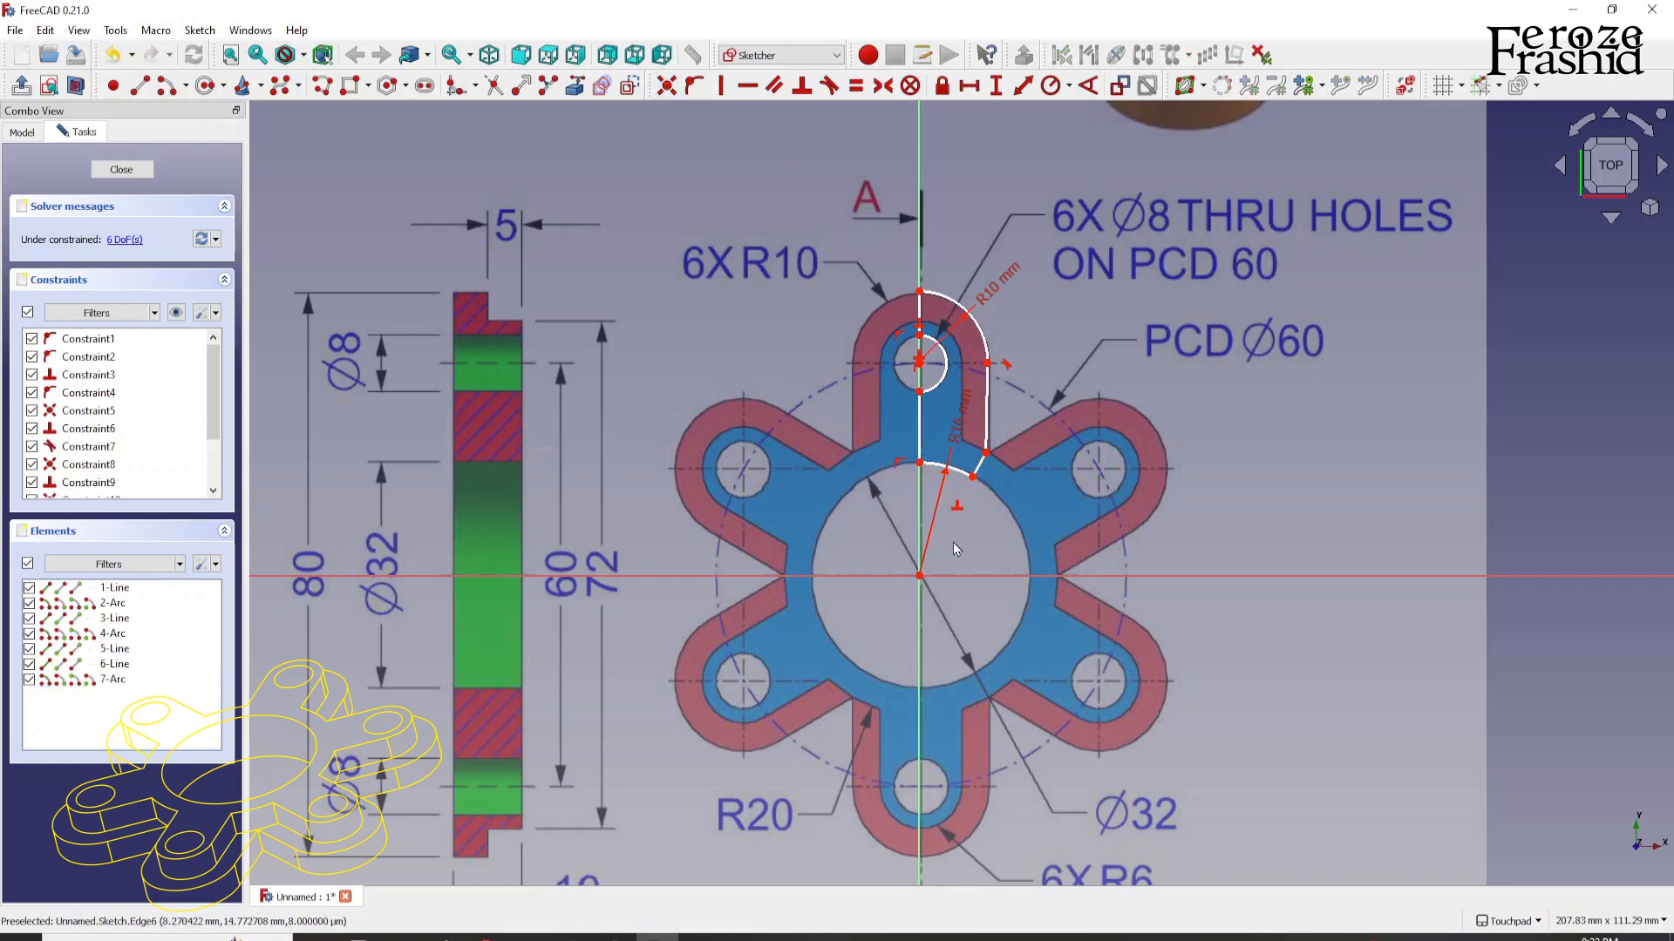
Step: Try to constrain the bore arc's center to lie on the short slanted line, and undo it
{"action": "left_click", "coordinate": [983, 470]}
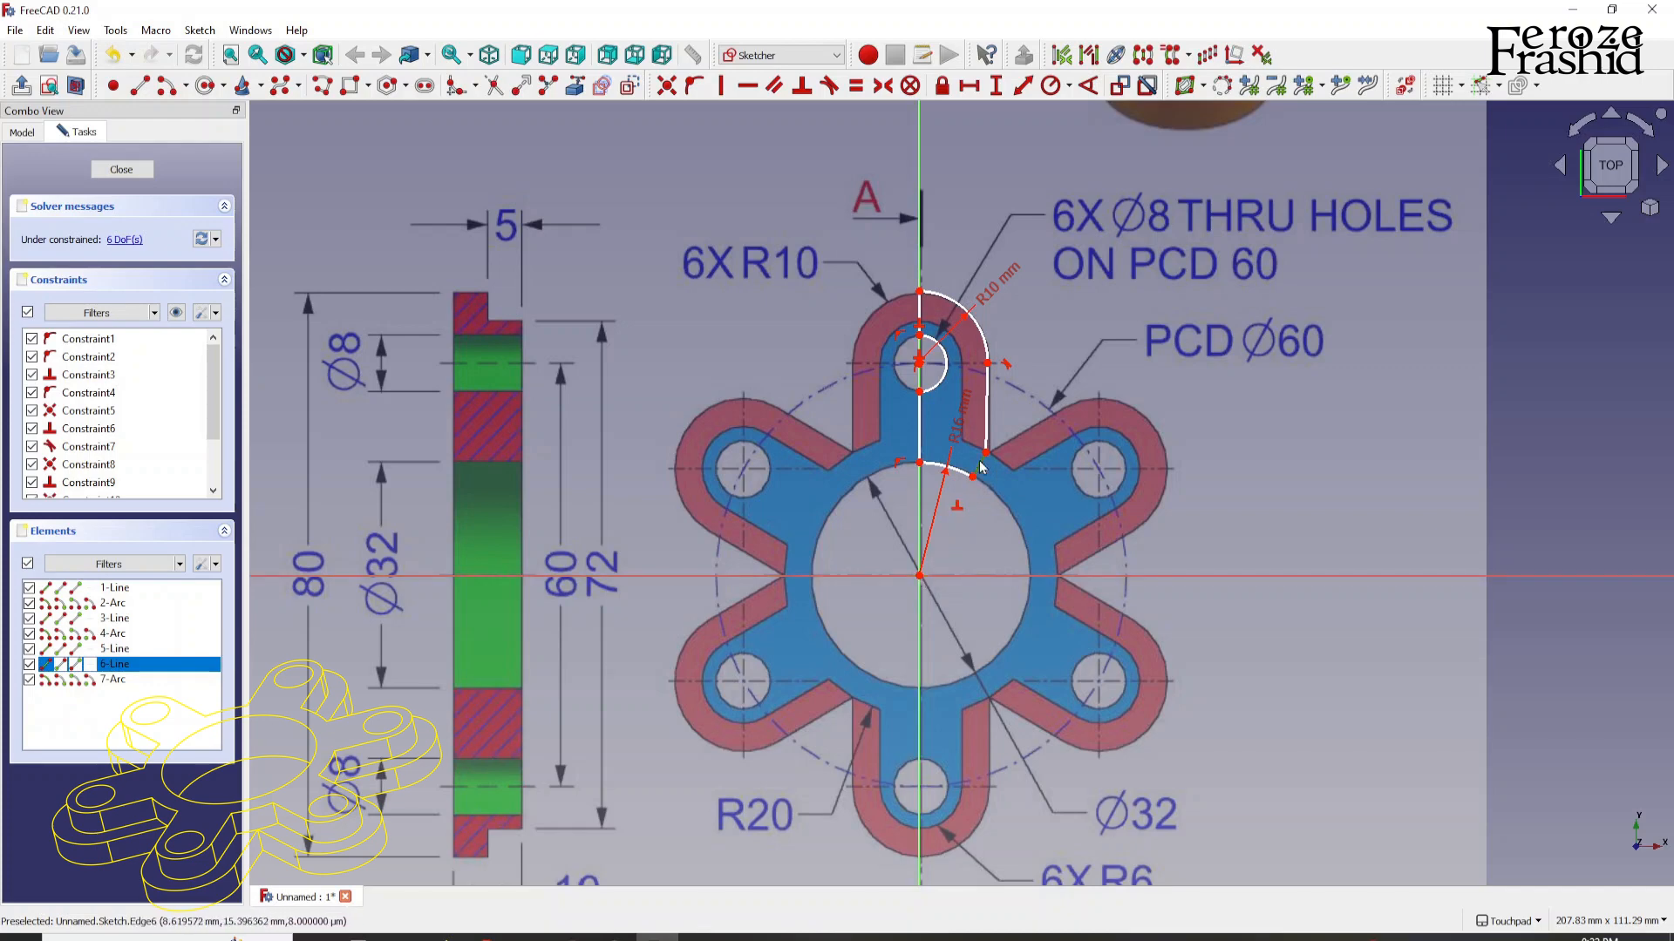
{"action": "key", "text": "Escape"}
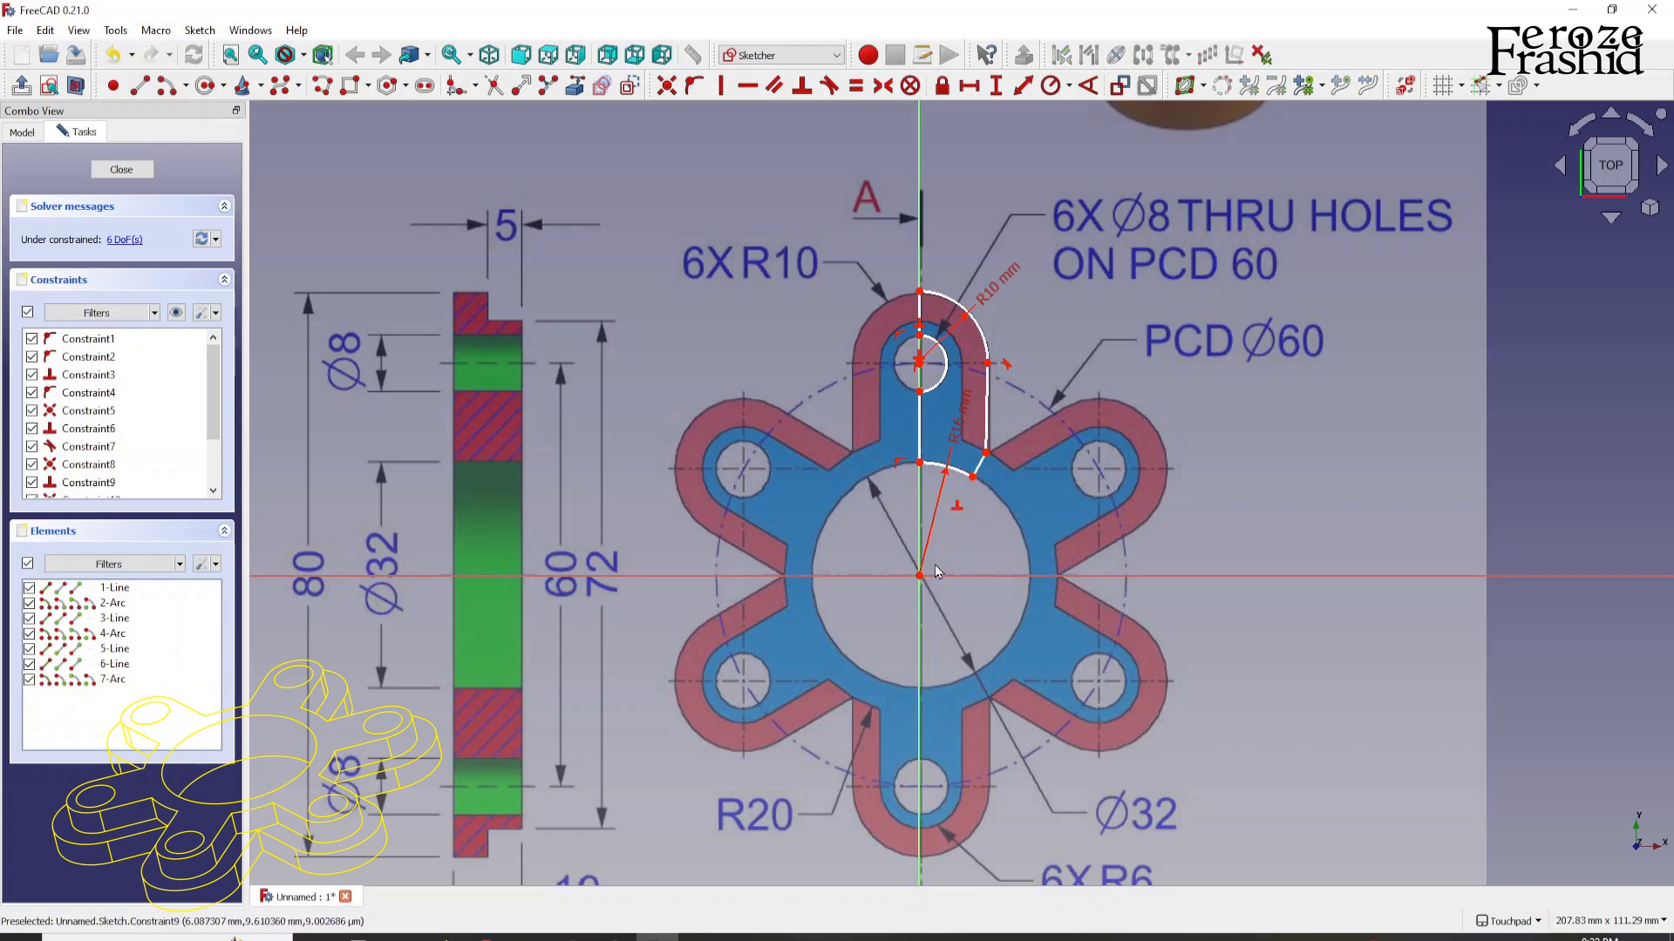
{"action": "left_click", "coordinate": [950, 469]}
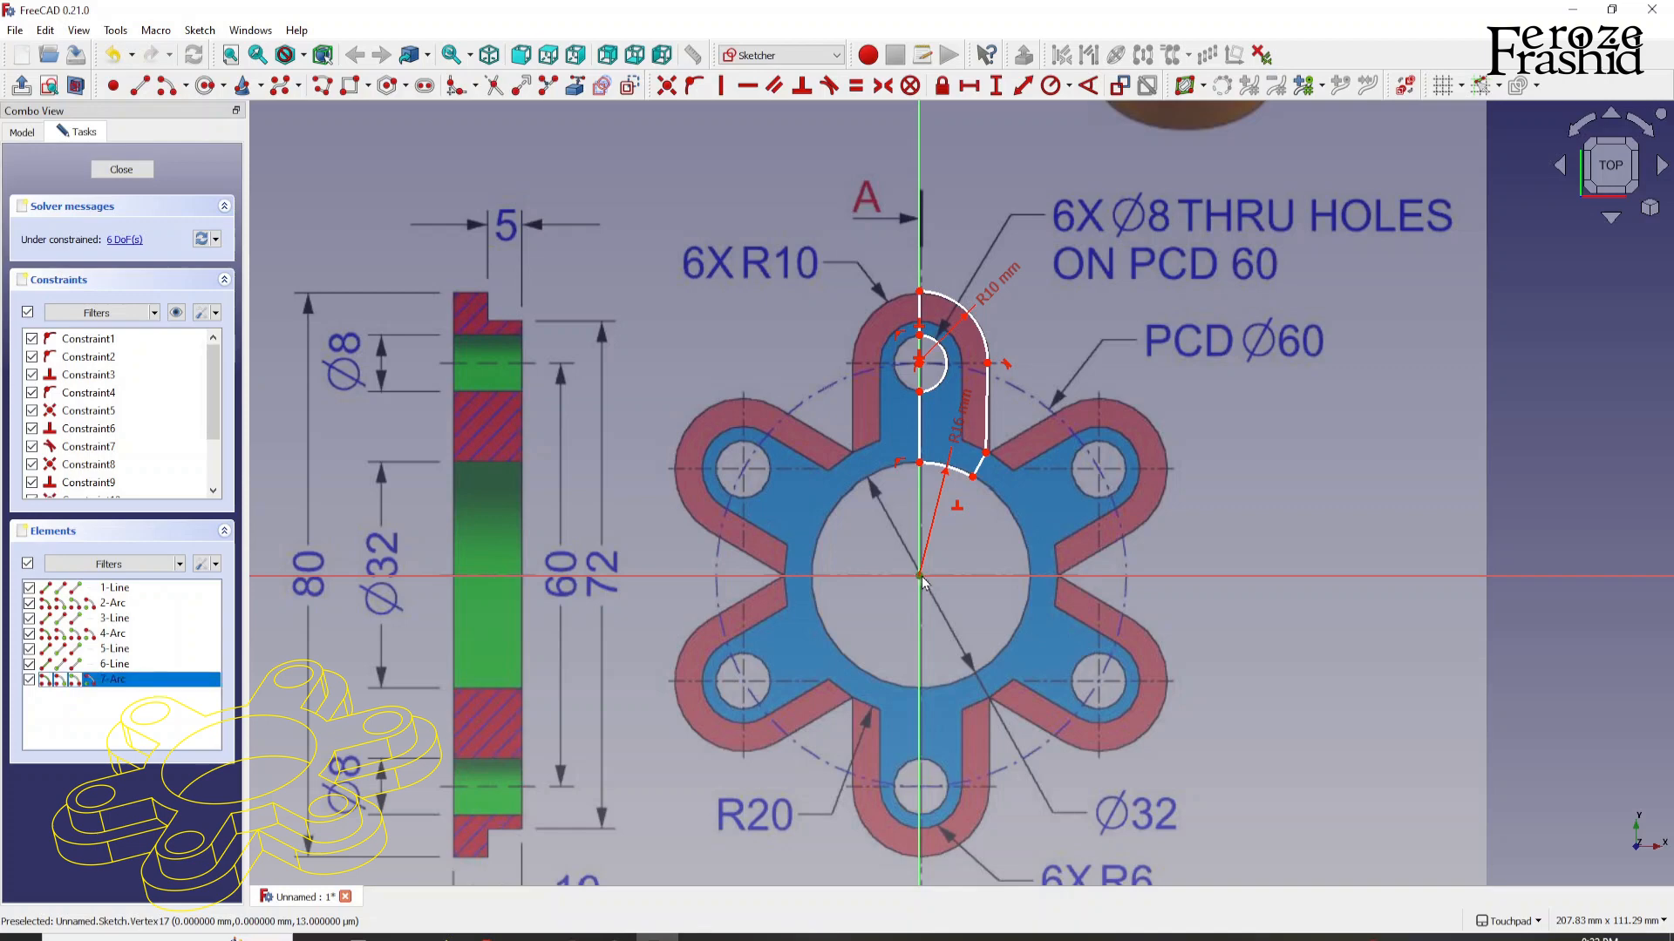
{"action": "left_click", "coordinate": [979, 465]}
{"action": "left_click", "coordinate": [694, 86]}
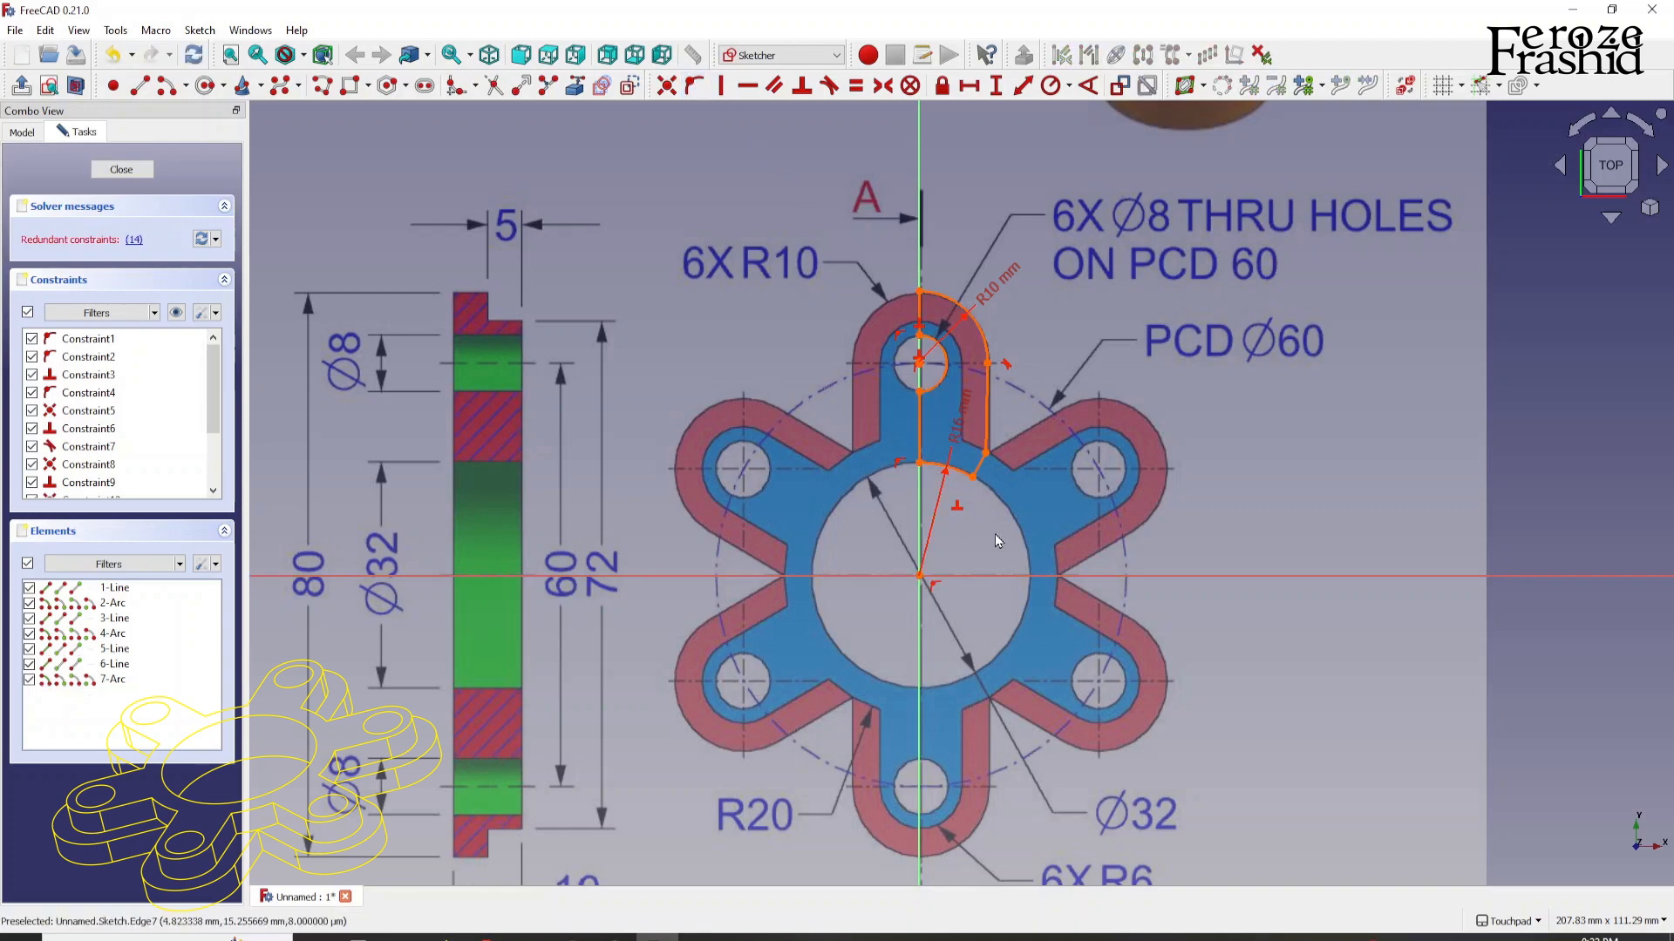
{"action": "key", "text": "ctrl+z"}
Step: Constrain the arm's straight right side to be vertical after test-moving the short slanted line
{"action": "scroll", "coordinate": [992, 475], "scroll_direction": "up", "scroll_amount": 2}
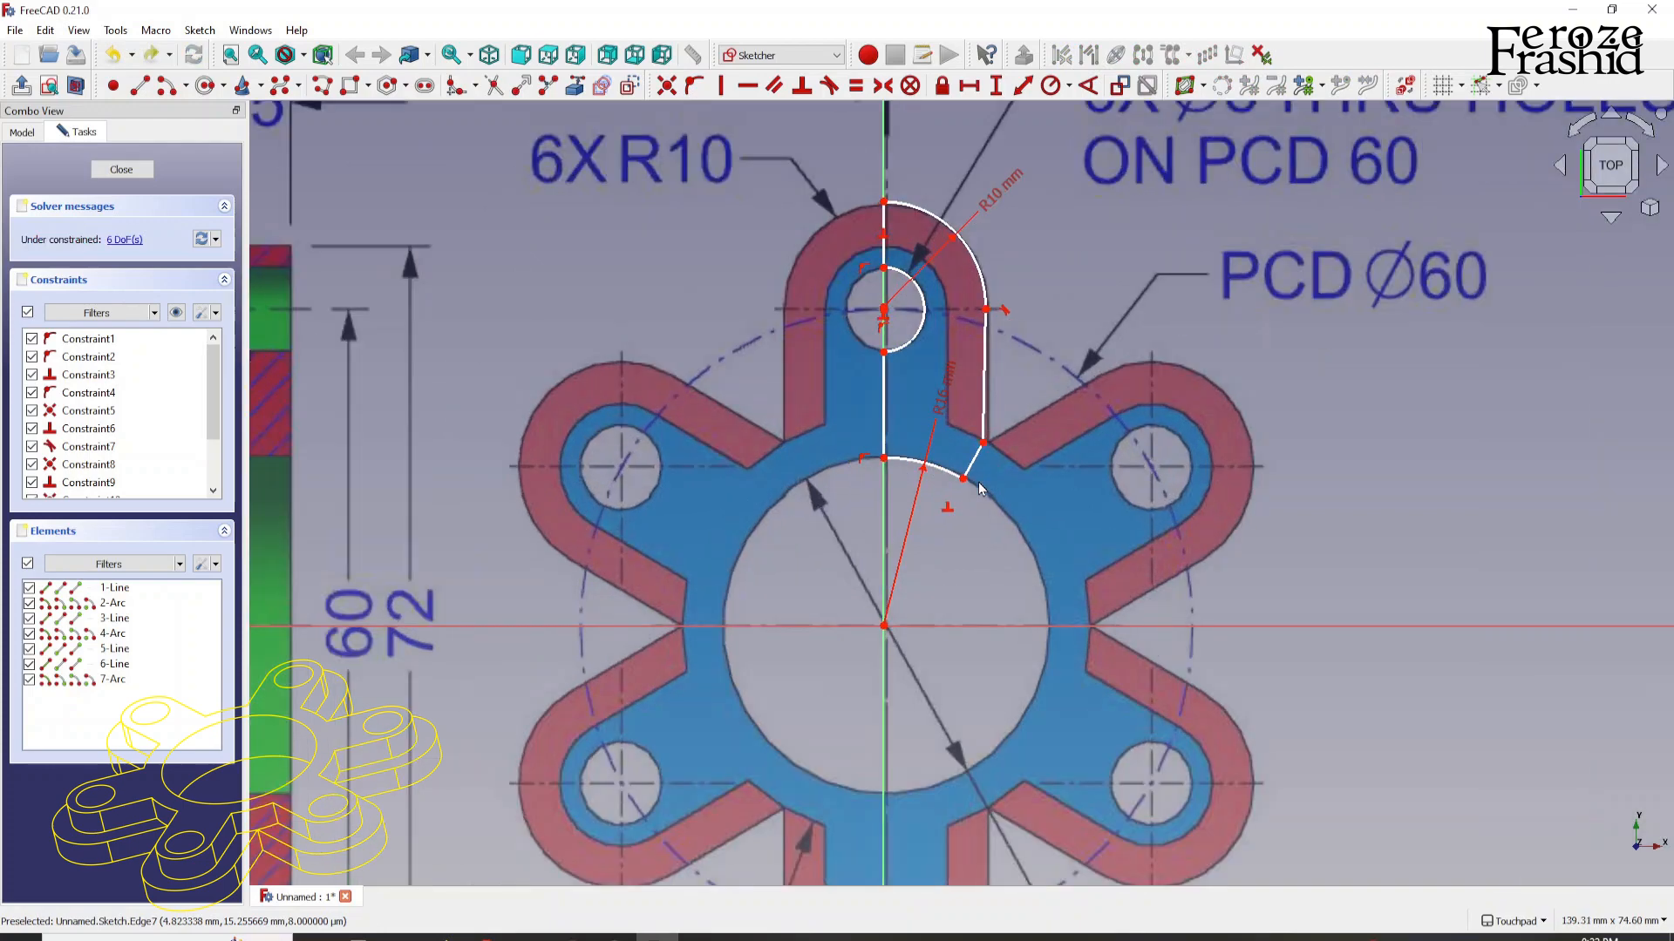
{"action": "left_click", "coordinate": [970, 476]}
{"action": "mouse_move", "coordinate": [972, 471]}
{"action": "left_mouse_down"}
{"action": "mouse_move", "coordinate": [1008, 485]}
{"action": "mouse_move", "coordinate": [959, 453]}
{"action": "mouse_move", "coordinate": [990, 485]}
{"action": "mouse_move", "coordinate": [974, 491]}
{"action": "left_mouse_up"}
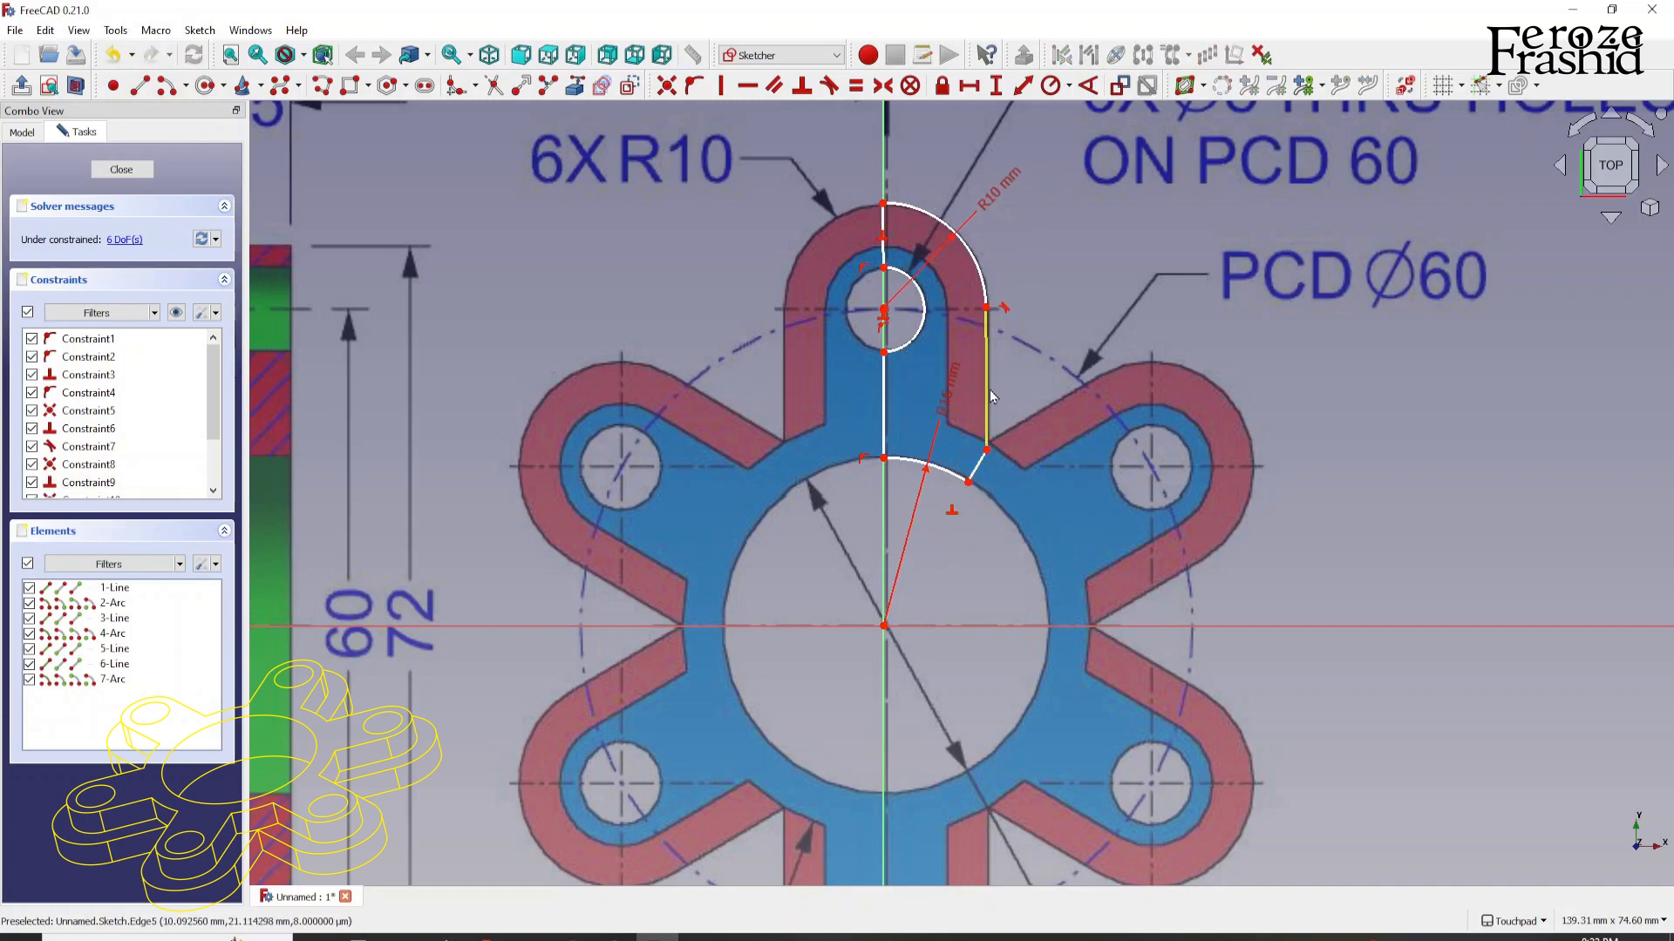
{"action": "left_click", "coordinate": [987, 348]}
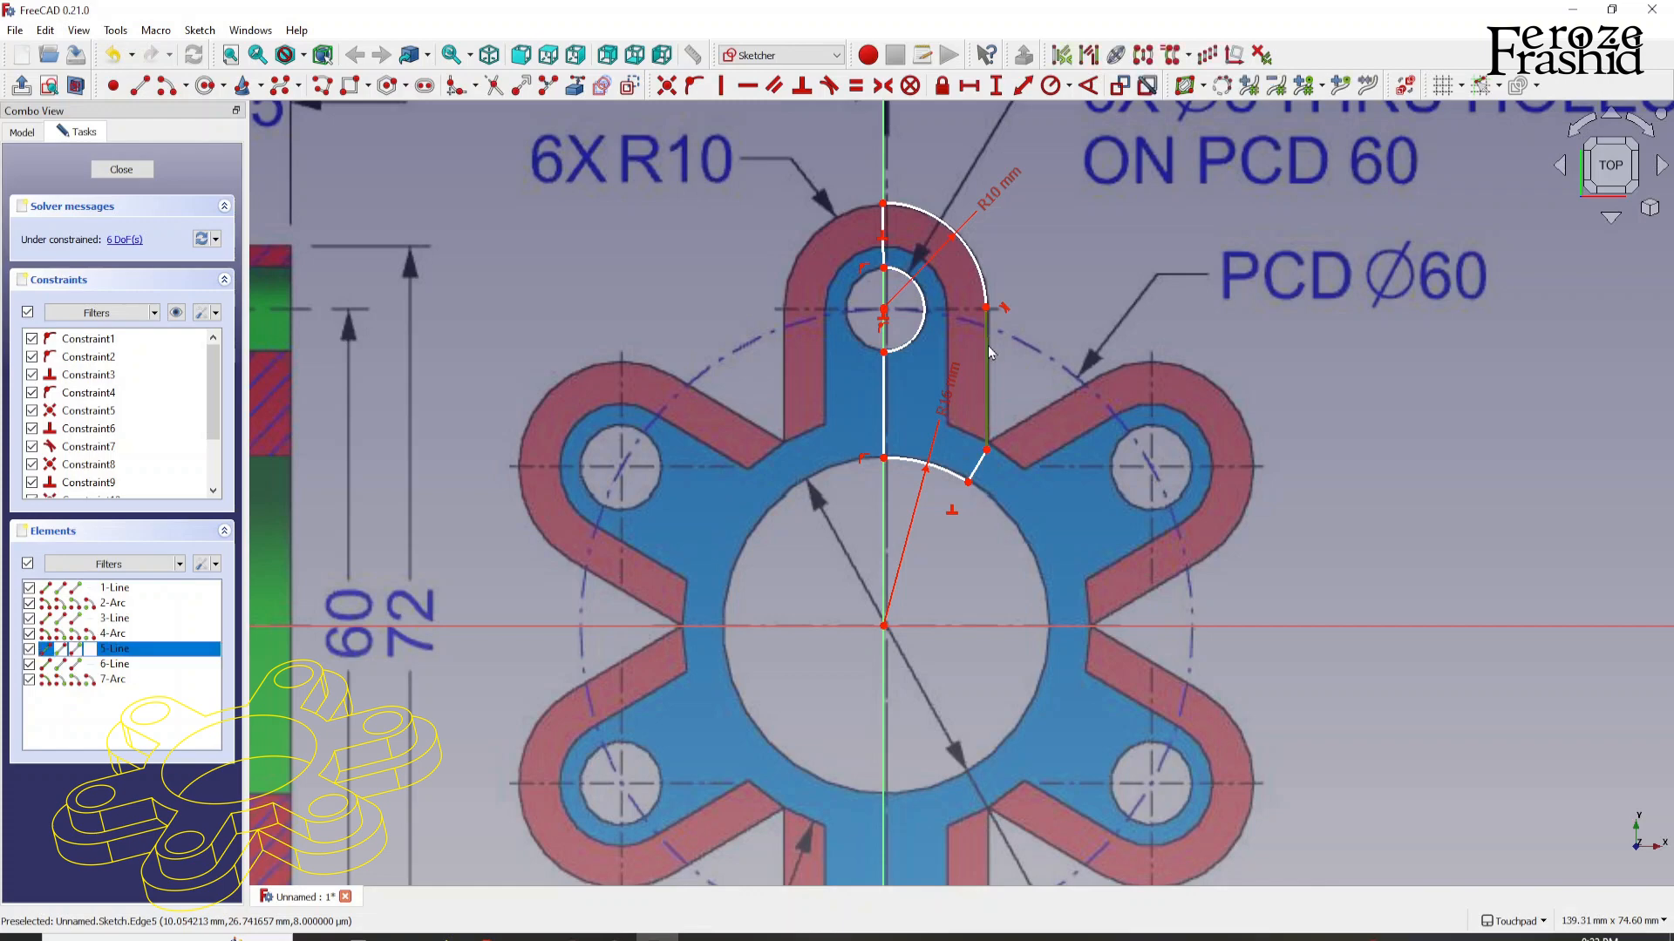
{"action": "left_click", "coordinate": [721, 85]}
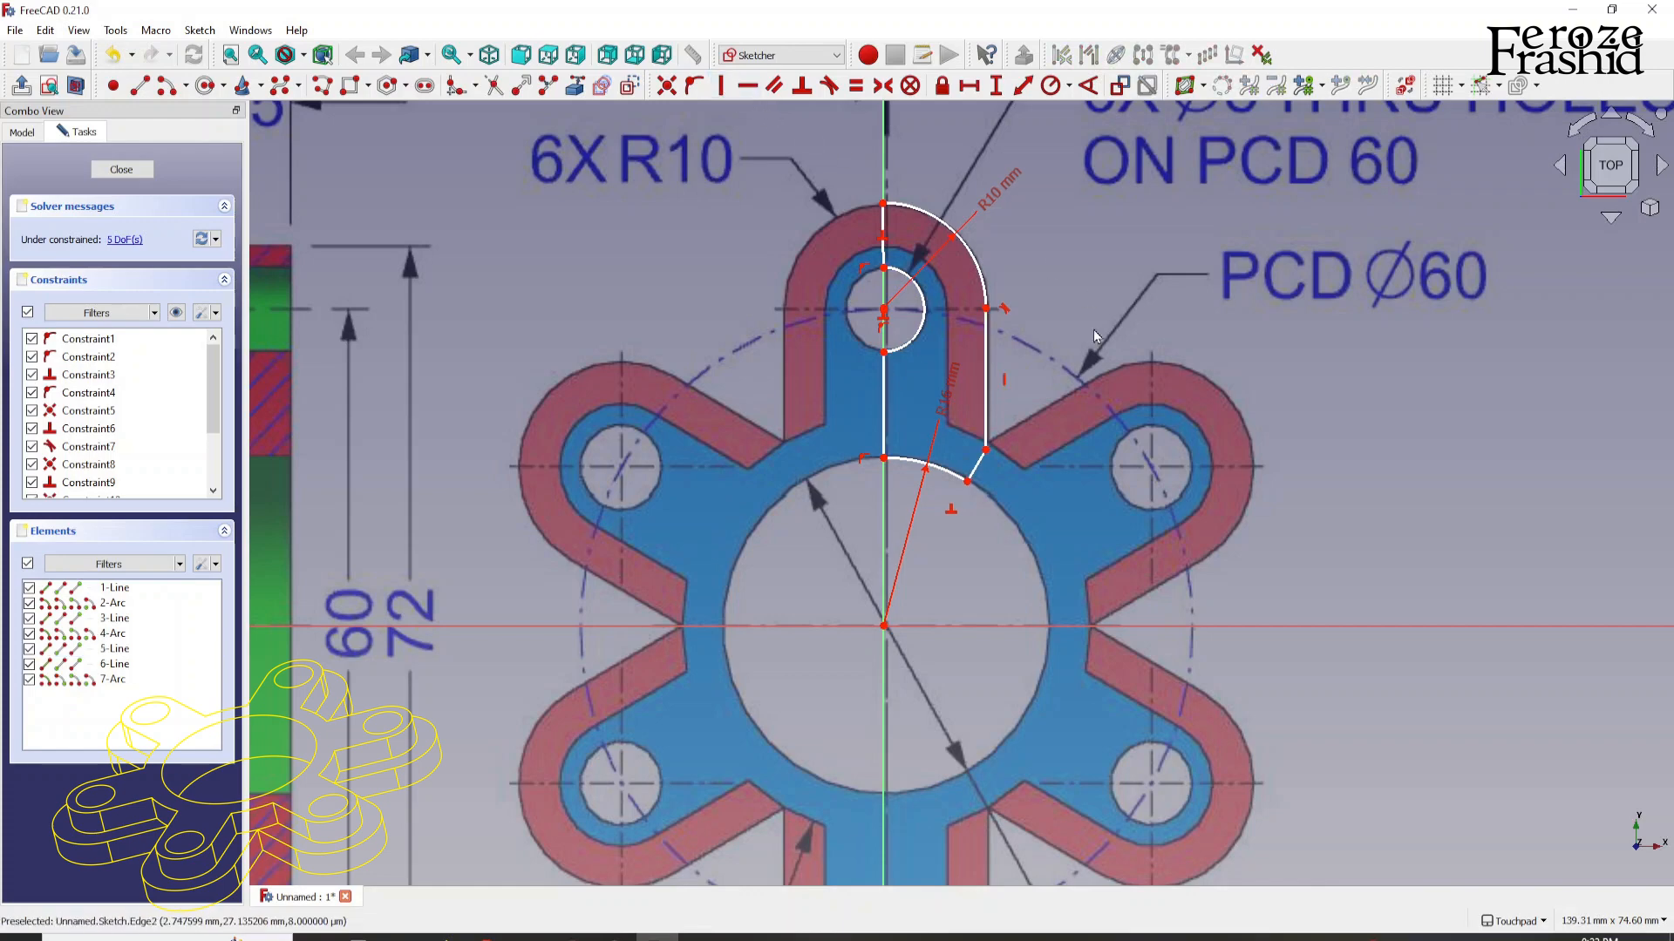
Step: Constrain the top endpoint of the arm's tip arc to lie on the vertical axis
{"action": "left_click_drag", "start_coordinate": [986, 327], "coordinate": [990, 324]}
{"action": "left_click", "coordinate": [880, 228]}
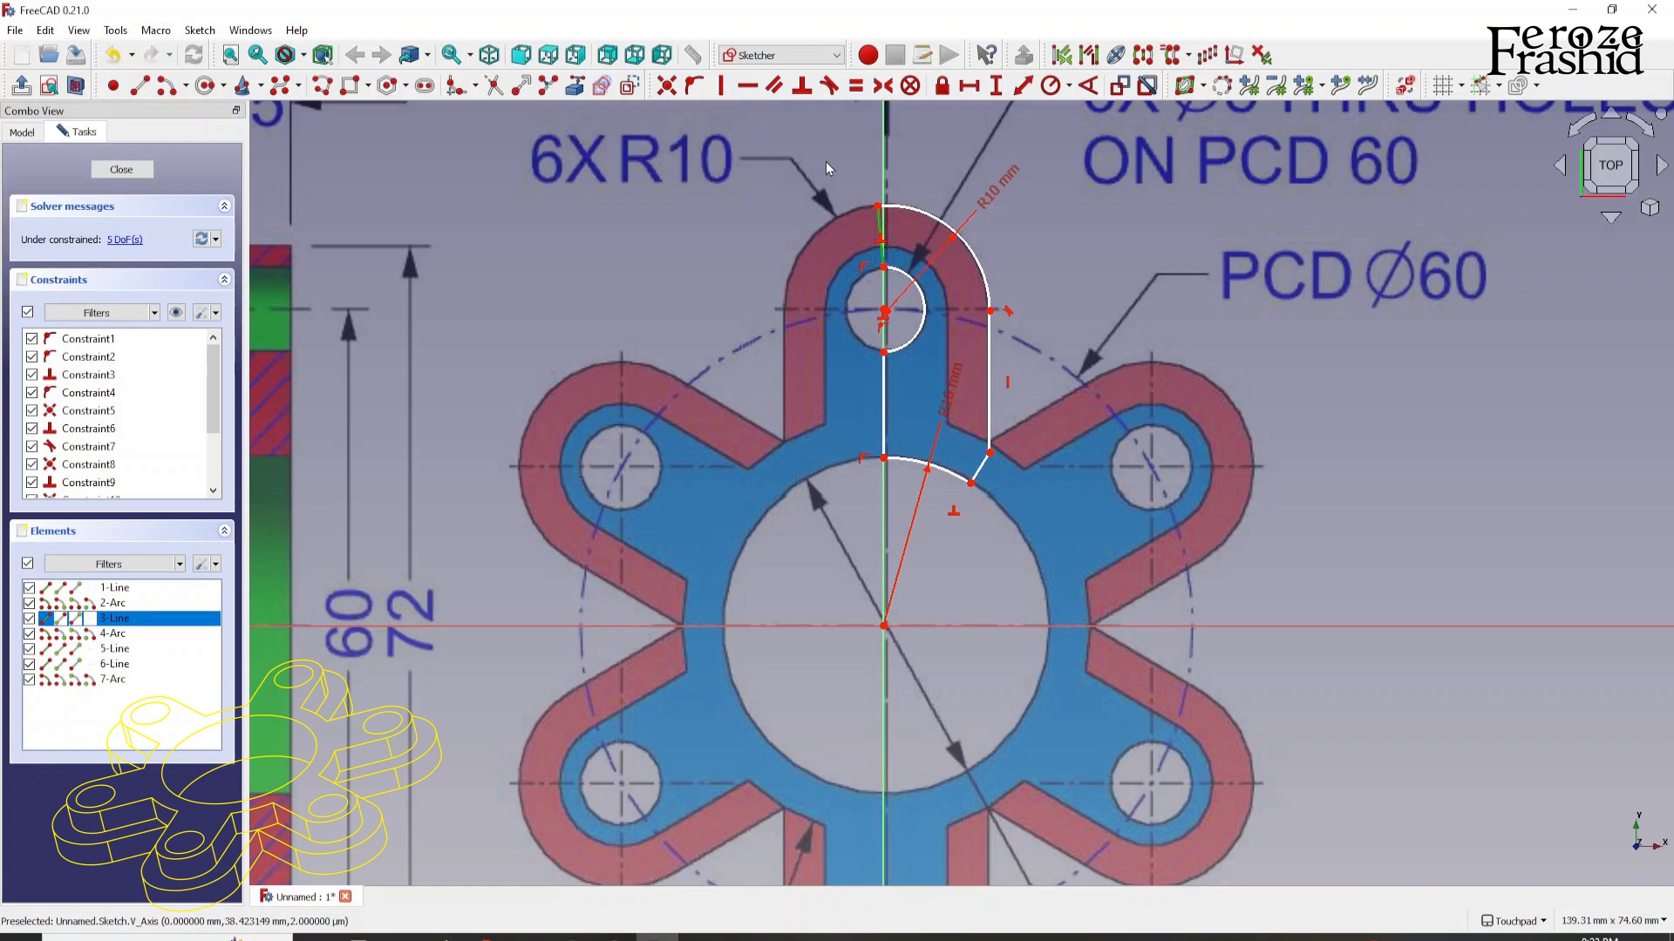
{"action": "left_click", "coordinate": [825, 160]}
{"action": "left_click", "coordinate": [877, 207]}
{"action": "left_click", "coordinate": [719, 87]}
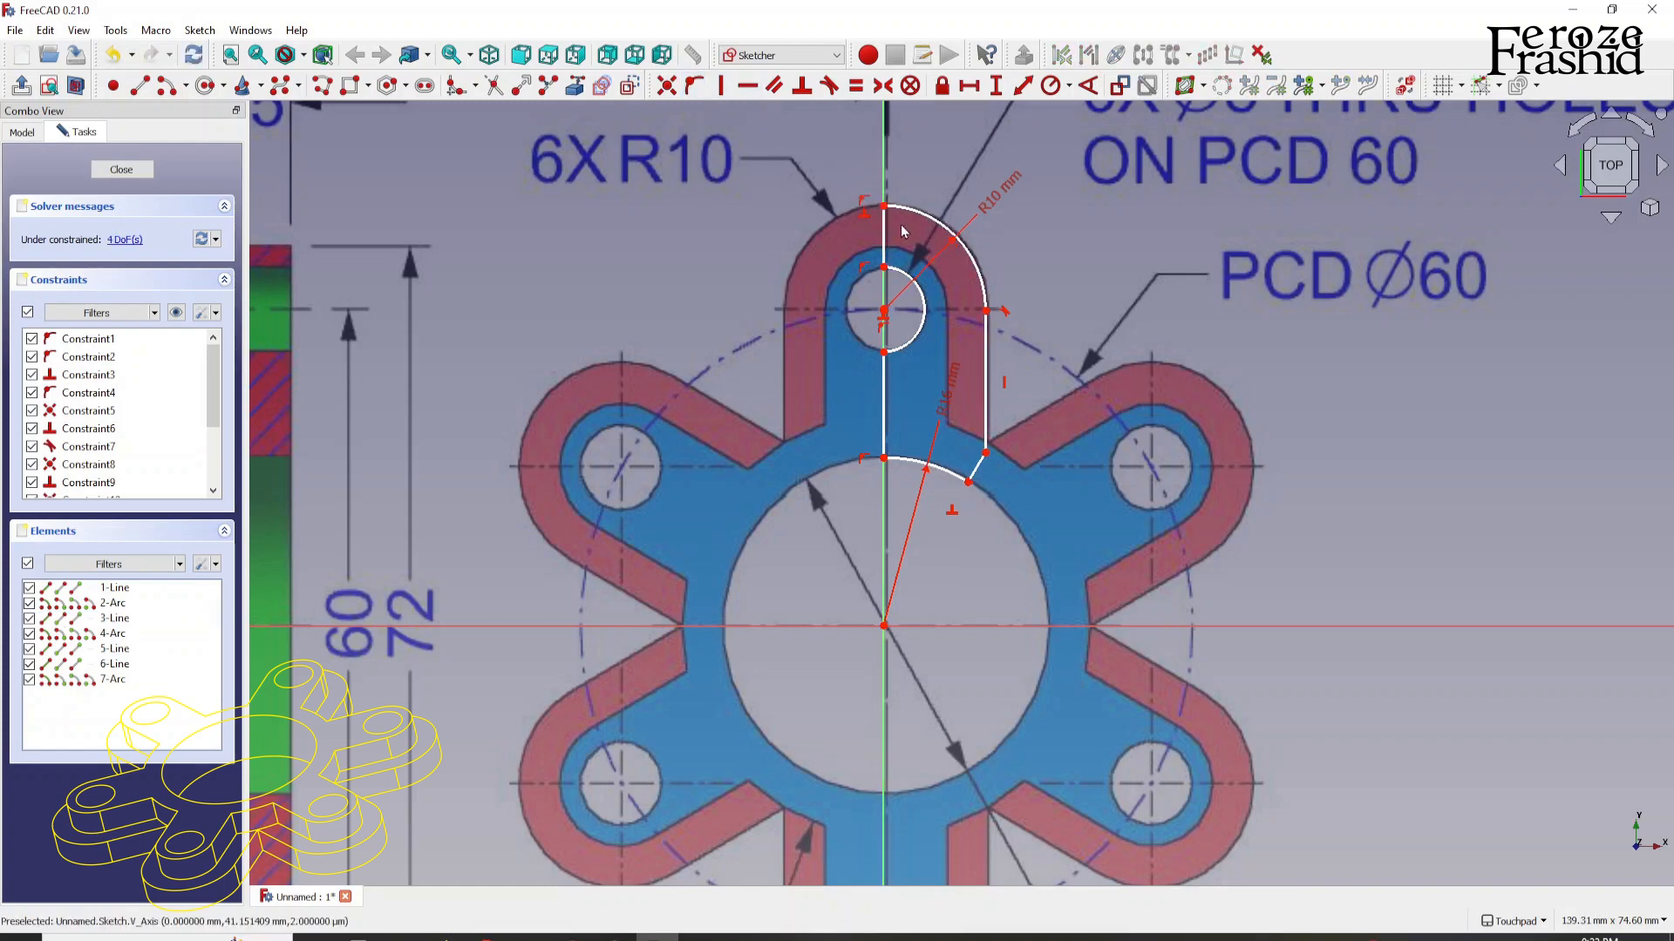
Step: Constrain the arc around the top hole to a 4 mm radius
{"action": "left_click", "coordinate": [902, 271]}
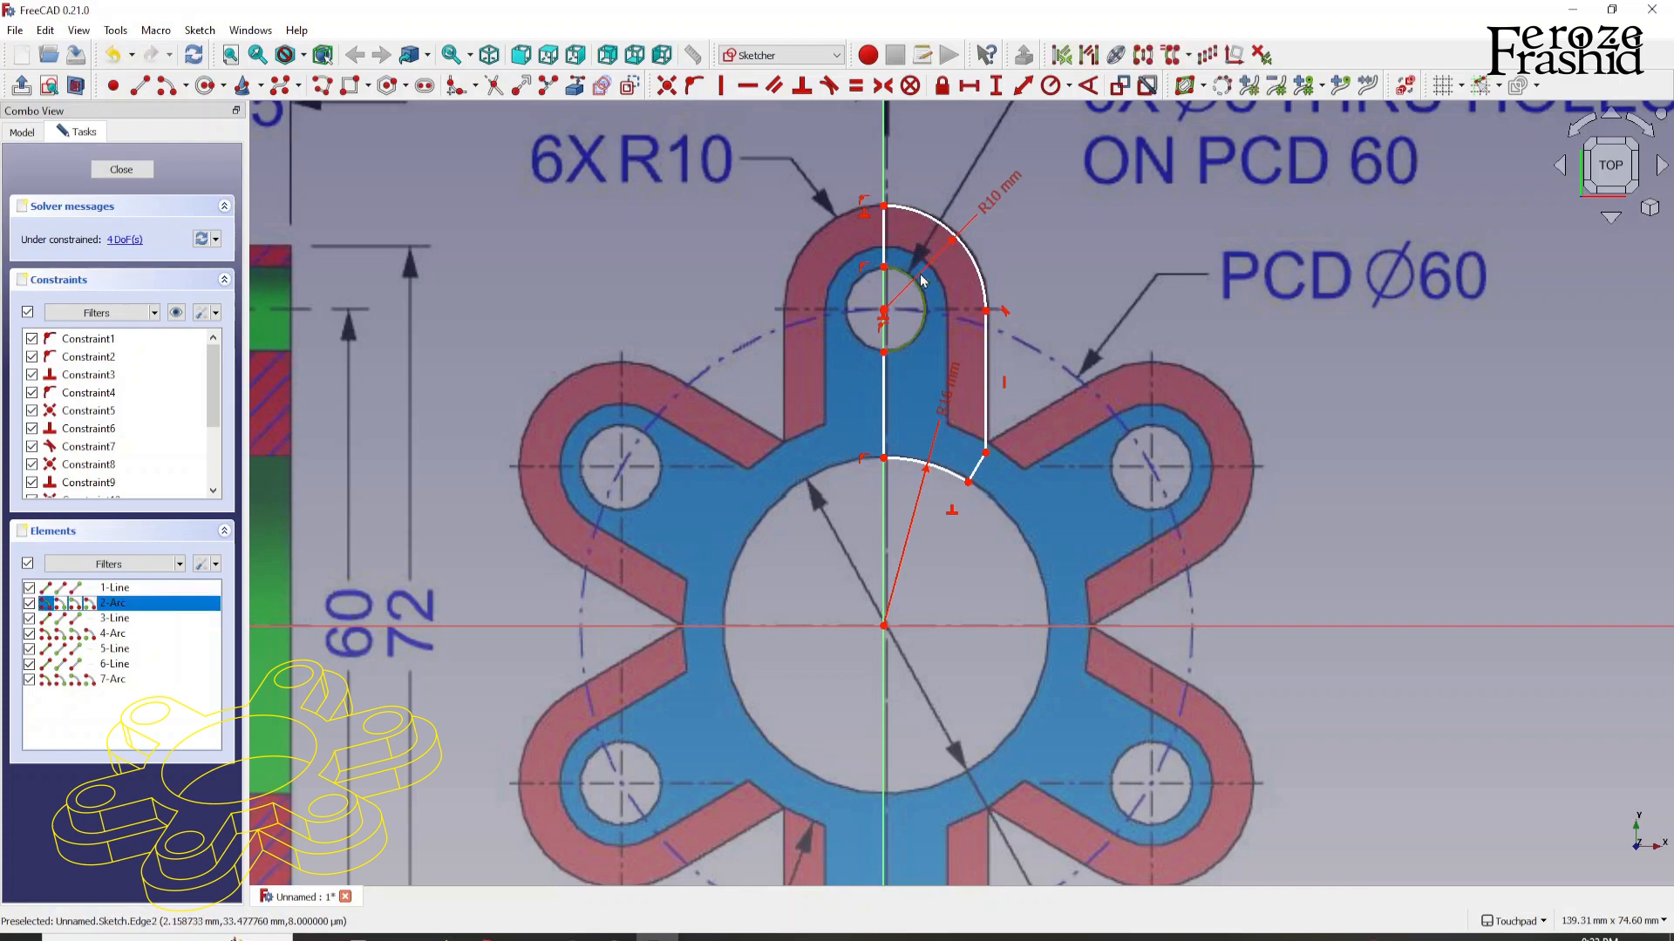
{"action": "scroll", "coordinate": [904, 384], "scroll_direction": "down", "scroll_amount": 2}
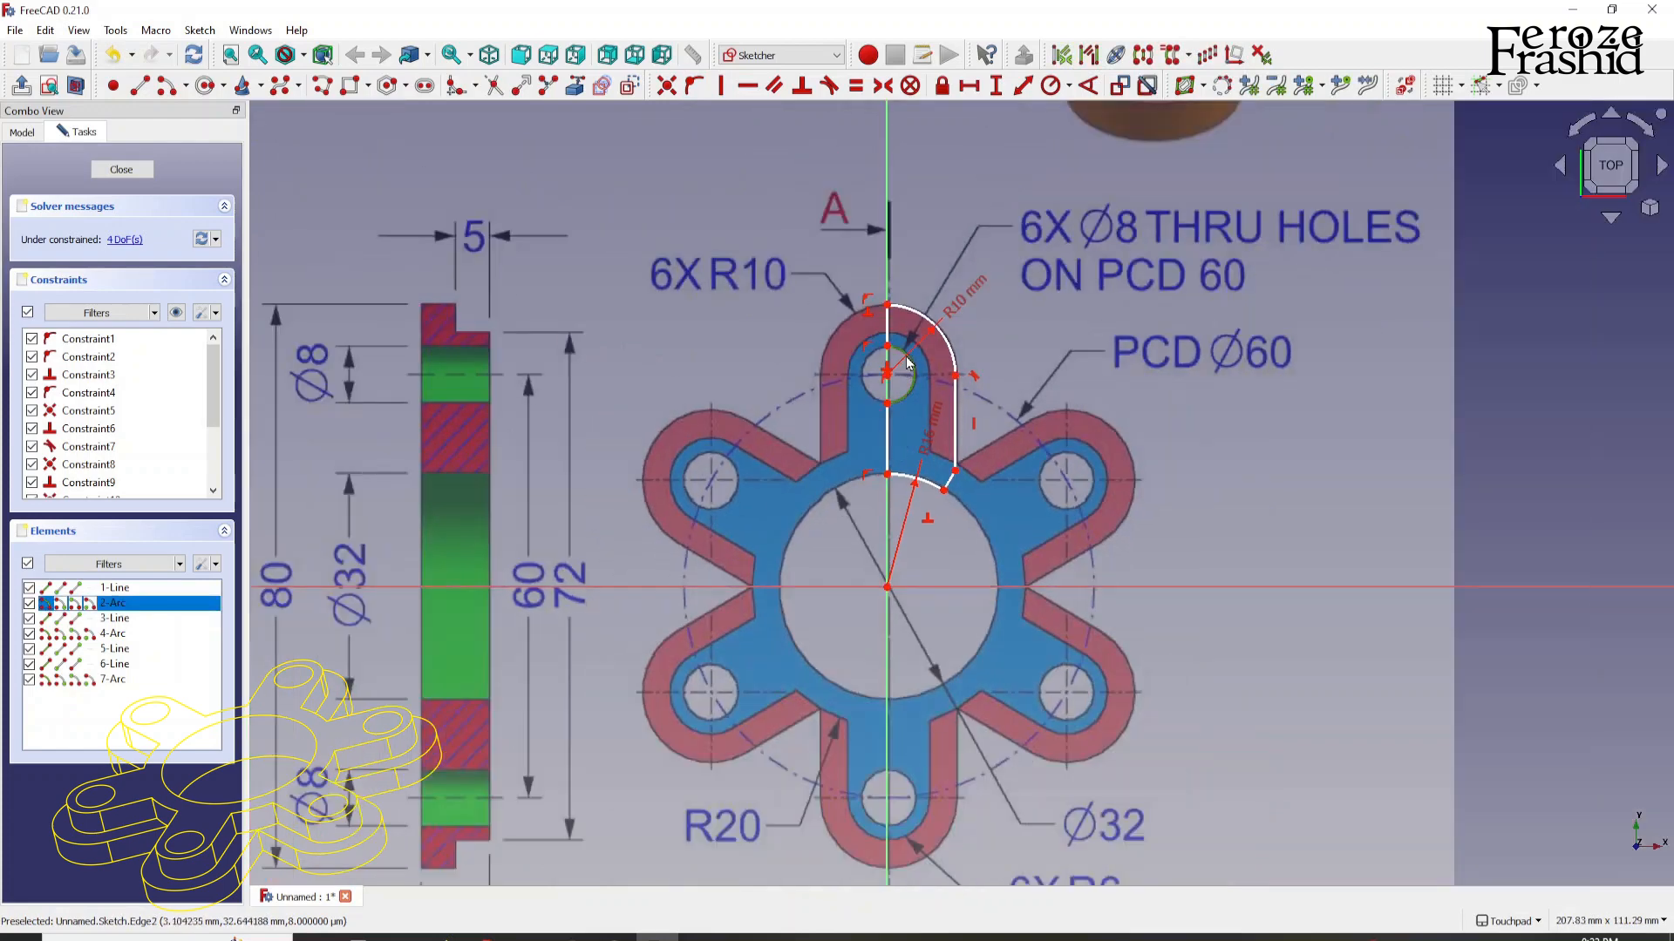
{"action": "left_click", "coordinate": [1051, 85]}
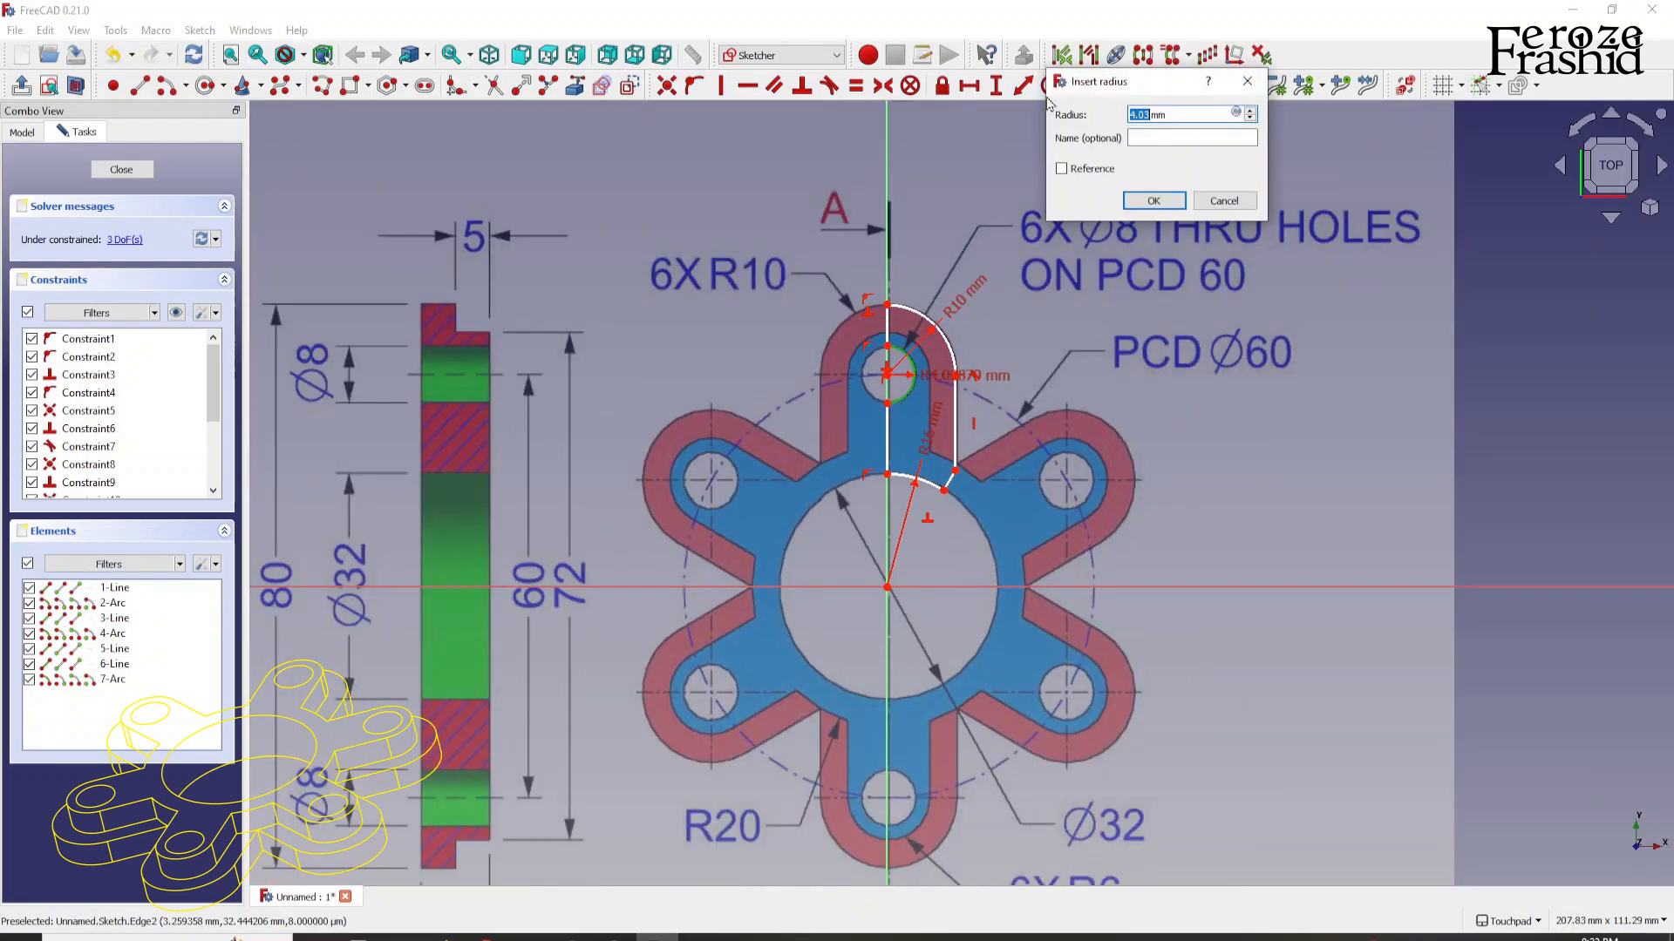
{"action": "type", "text": "4"}
{"action": "key", "text": "Return"}
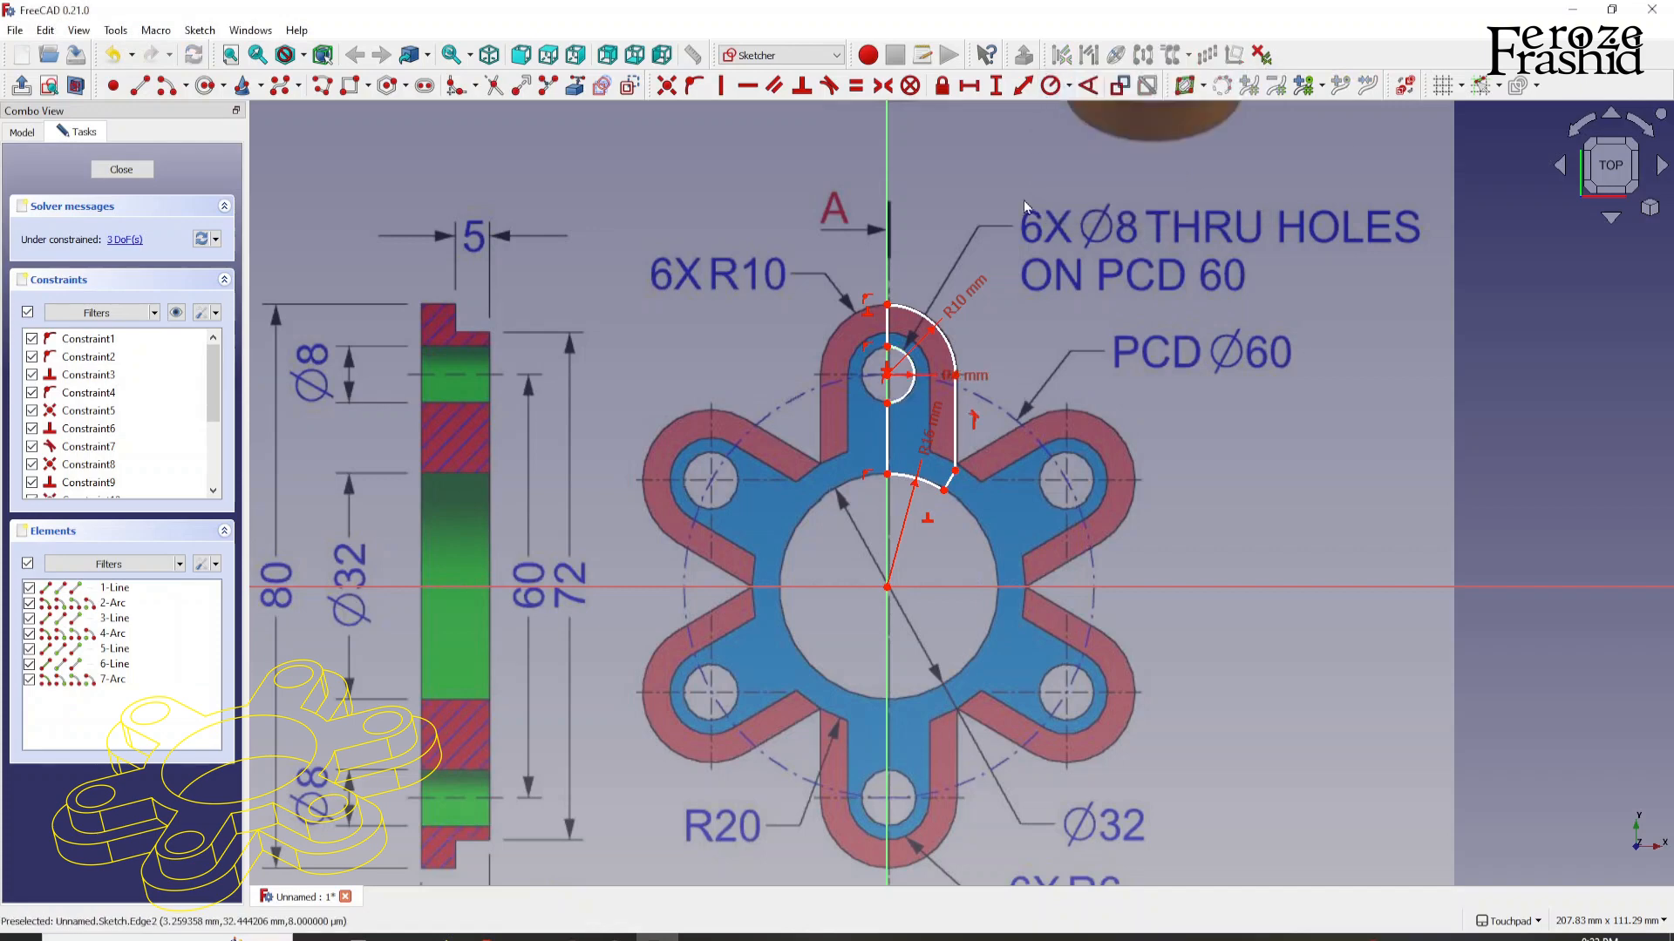
Step: Make the center of the arm's outer tip arc coincident with the center of the hole arc
{"action": "scroll", "coordinate": [884, 415], "scroll_direction": "up", "scroll_amount": 2}
{"action": "left_click_drag", "start_coordinate": [884, 355], "coordinate": [885, 338]}
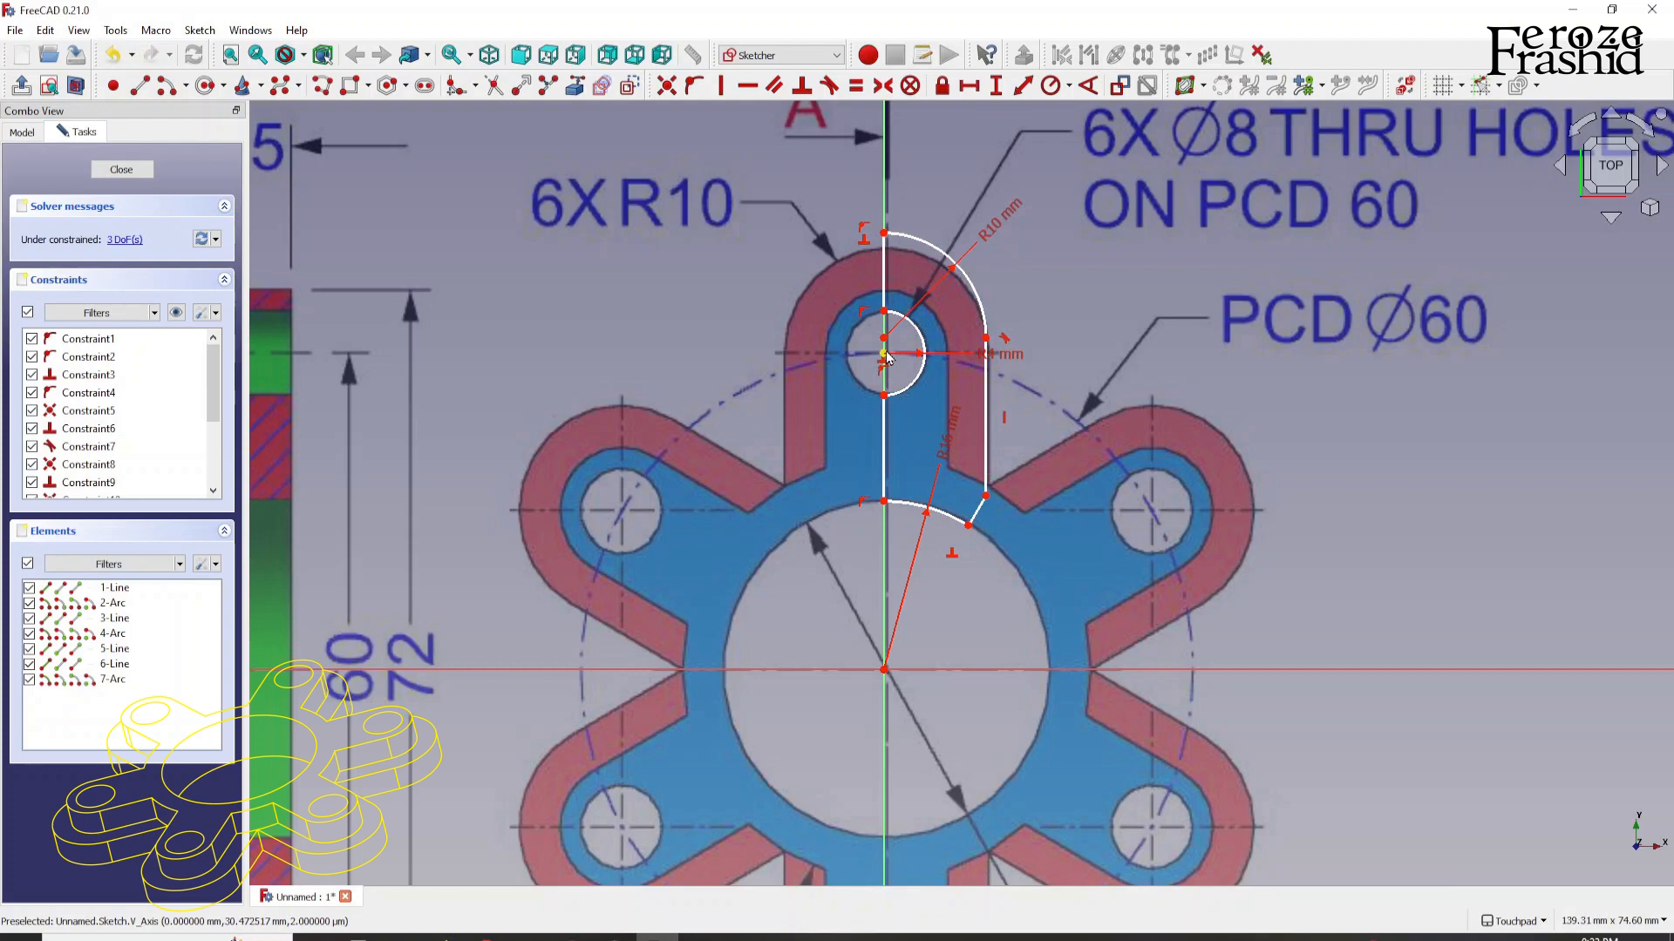
{"action": "left_click", "coordinate": [884, 353]}
{"action": "left_click", "coordinate": [884, 337]}
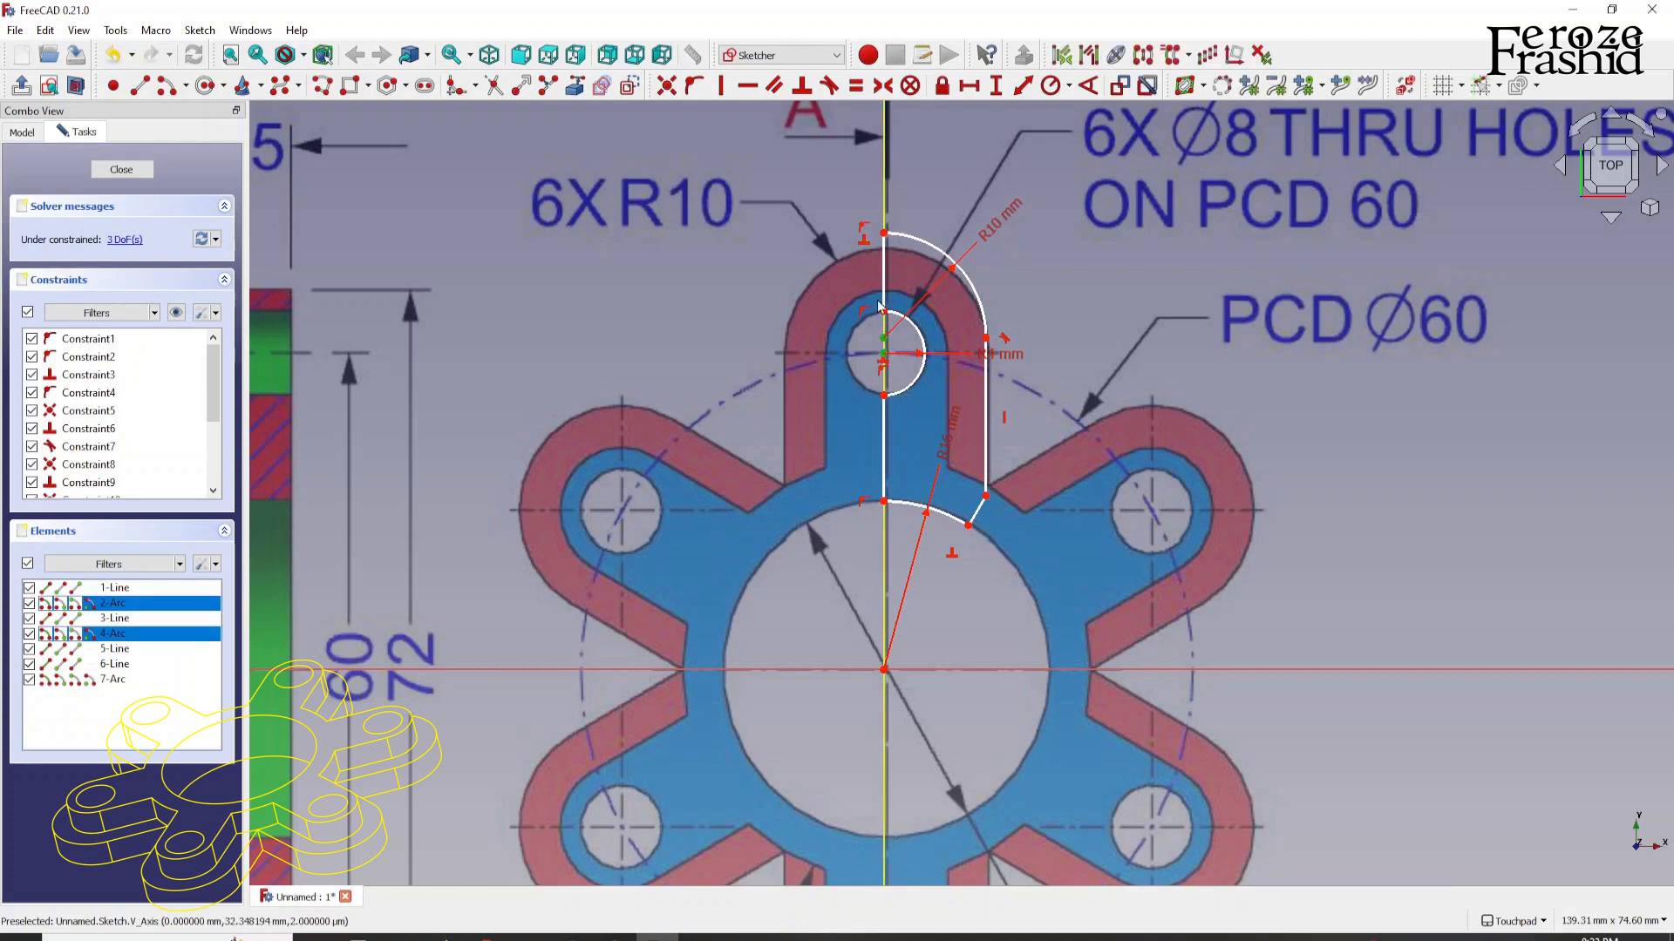
{"action": "left_click", "coordinate": [666, 84]}
{"action": "left_click_drag", "start_coordinate": [884, 338], "coordinate": [884, 353]}
Step: Set the vertical distance between the top hole's center and the origin to 30 mm
{"action": "scroll", "coordinate": [877, 340], "scroll_direction": "down", "scroll_amount": 3}
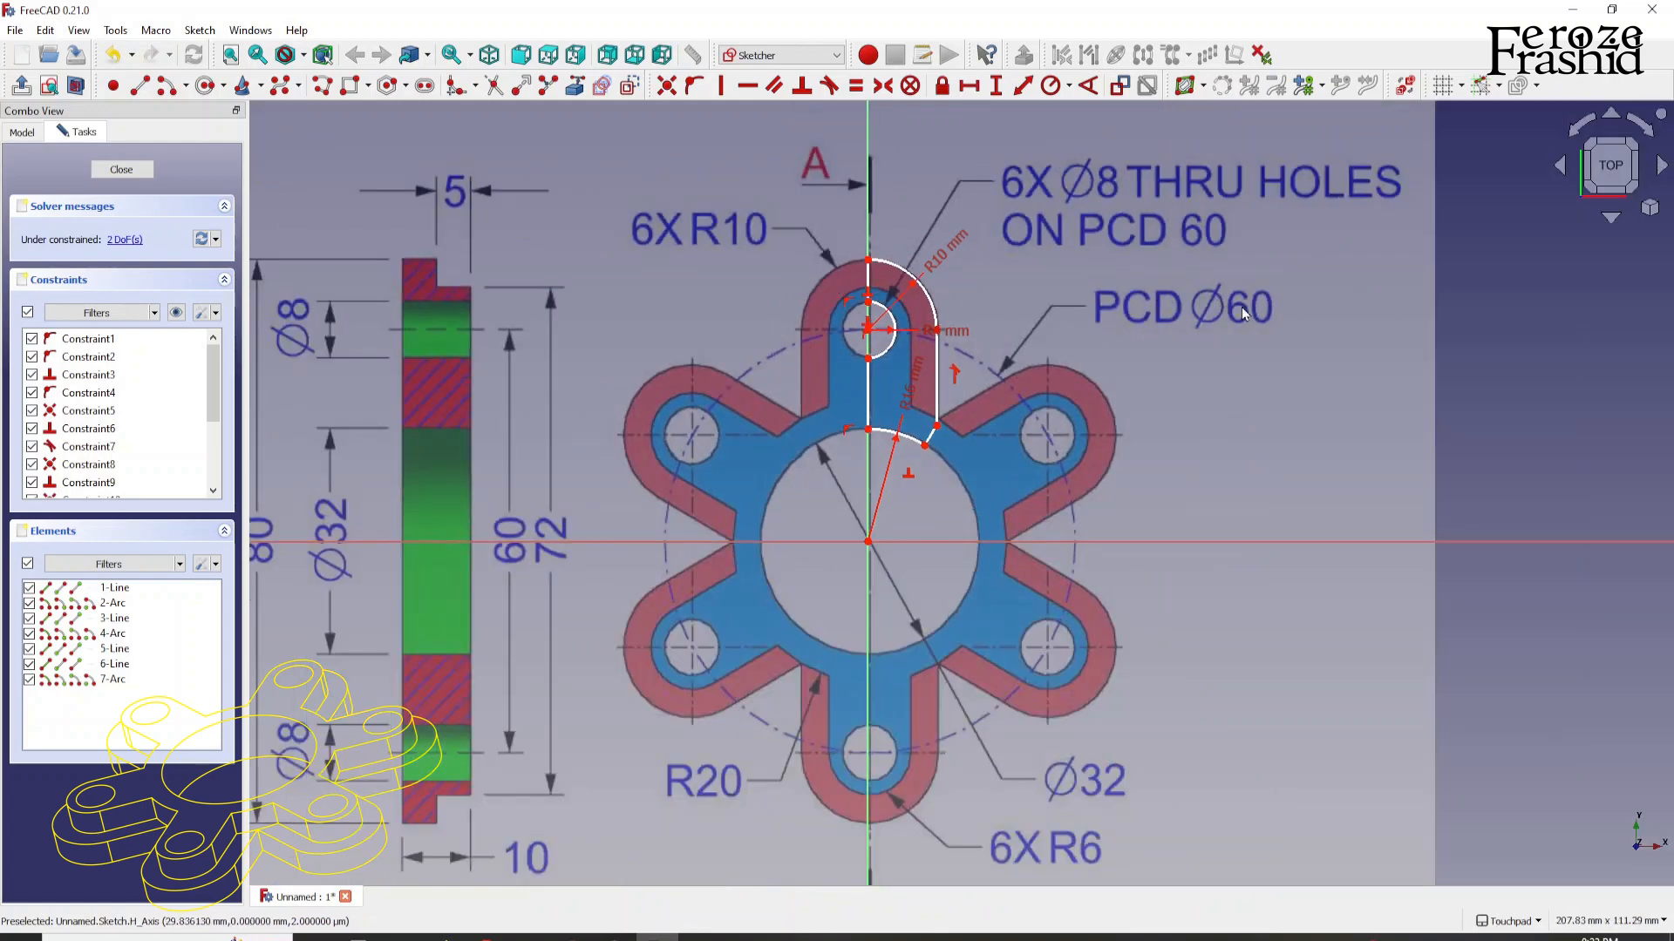
{"action": "scroll", "coordinate": [868, 330], "scroll_direction": "up", "scroll_amount": 3}
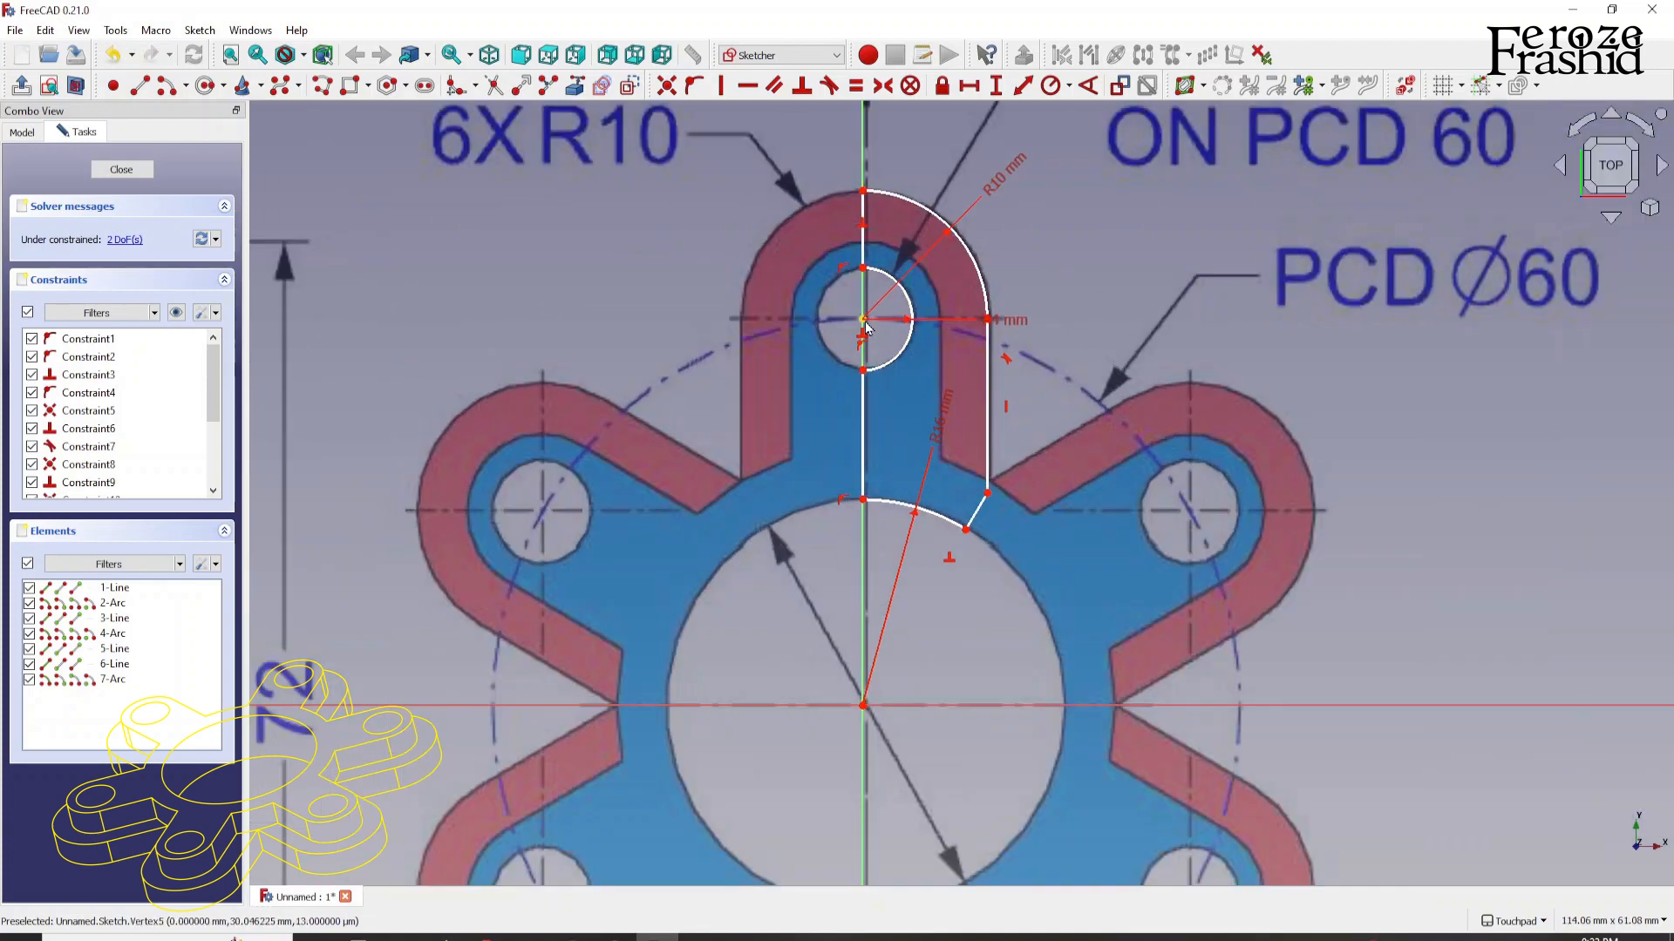
{"action": "left_click", "coordinate": [863, 320]}
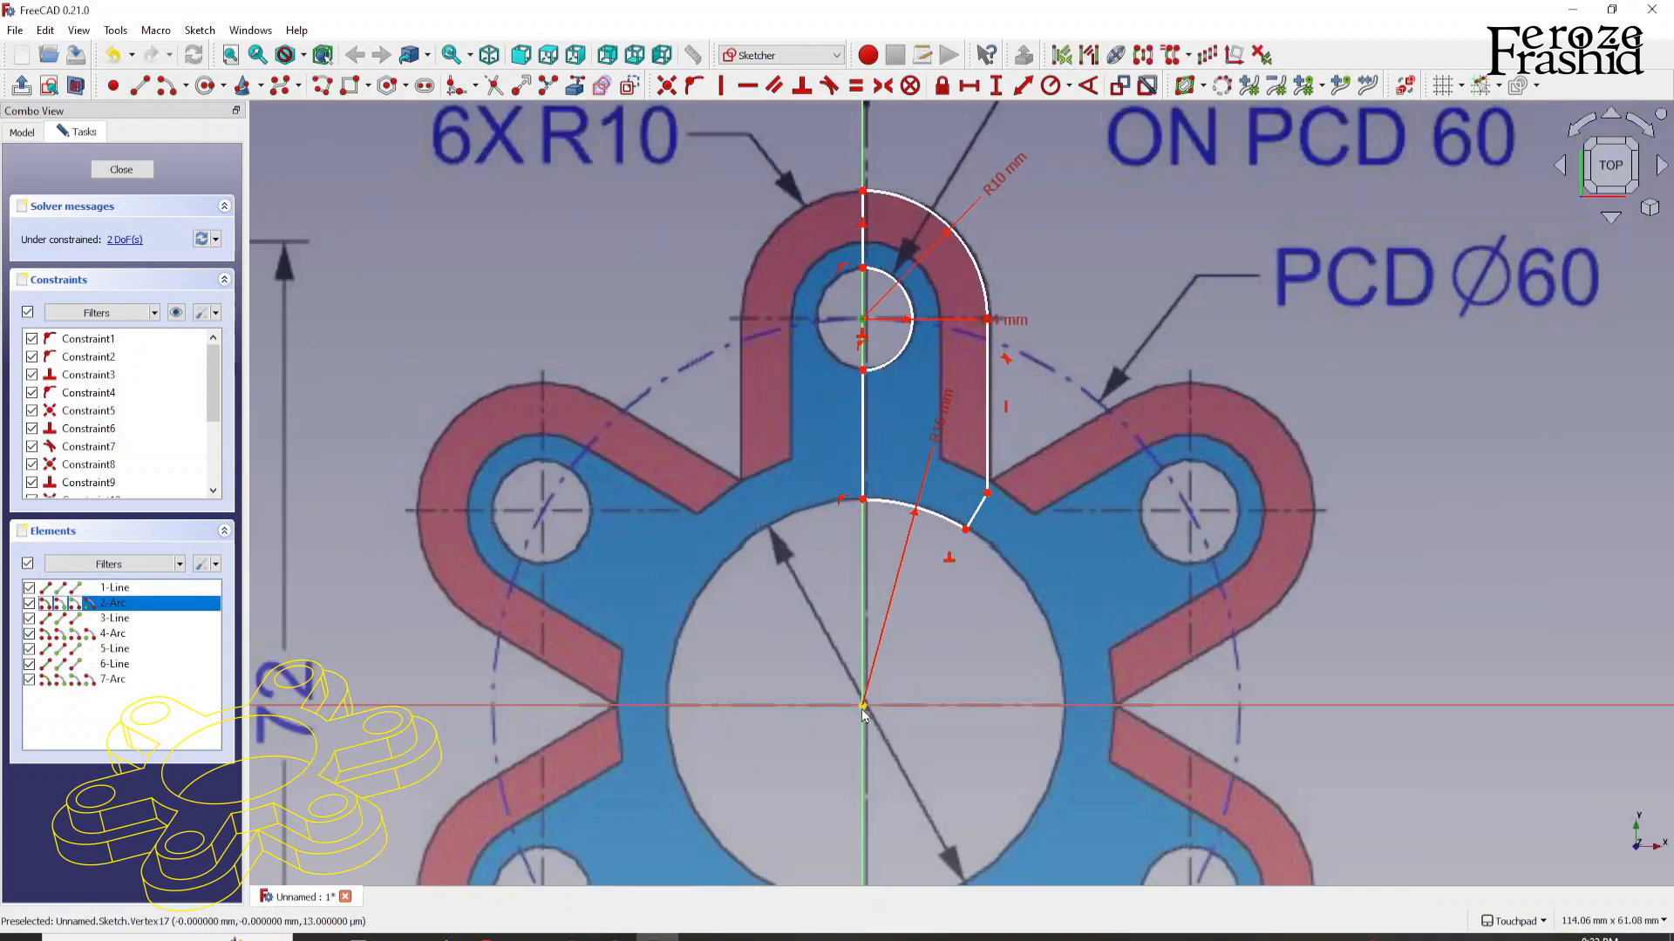
{"action": "left_click", "coordinate": [863, 706]}
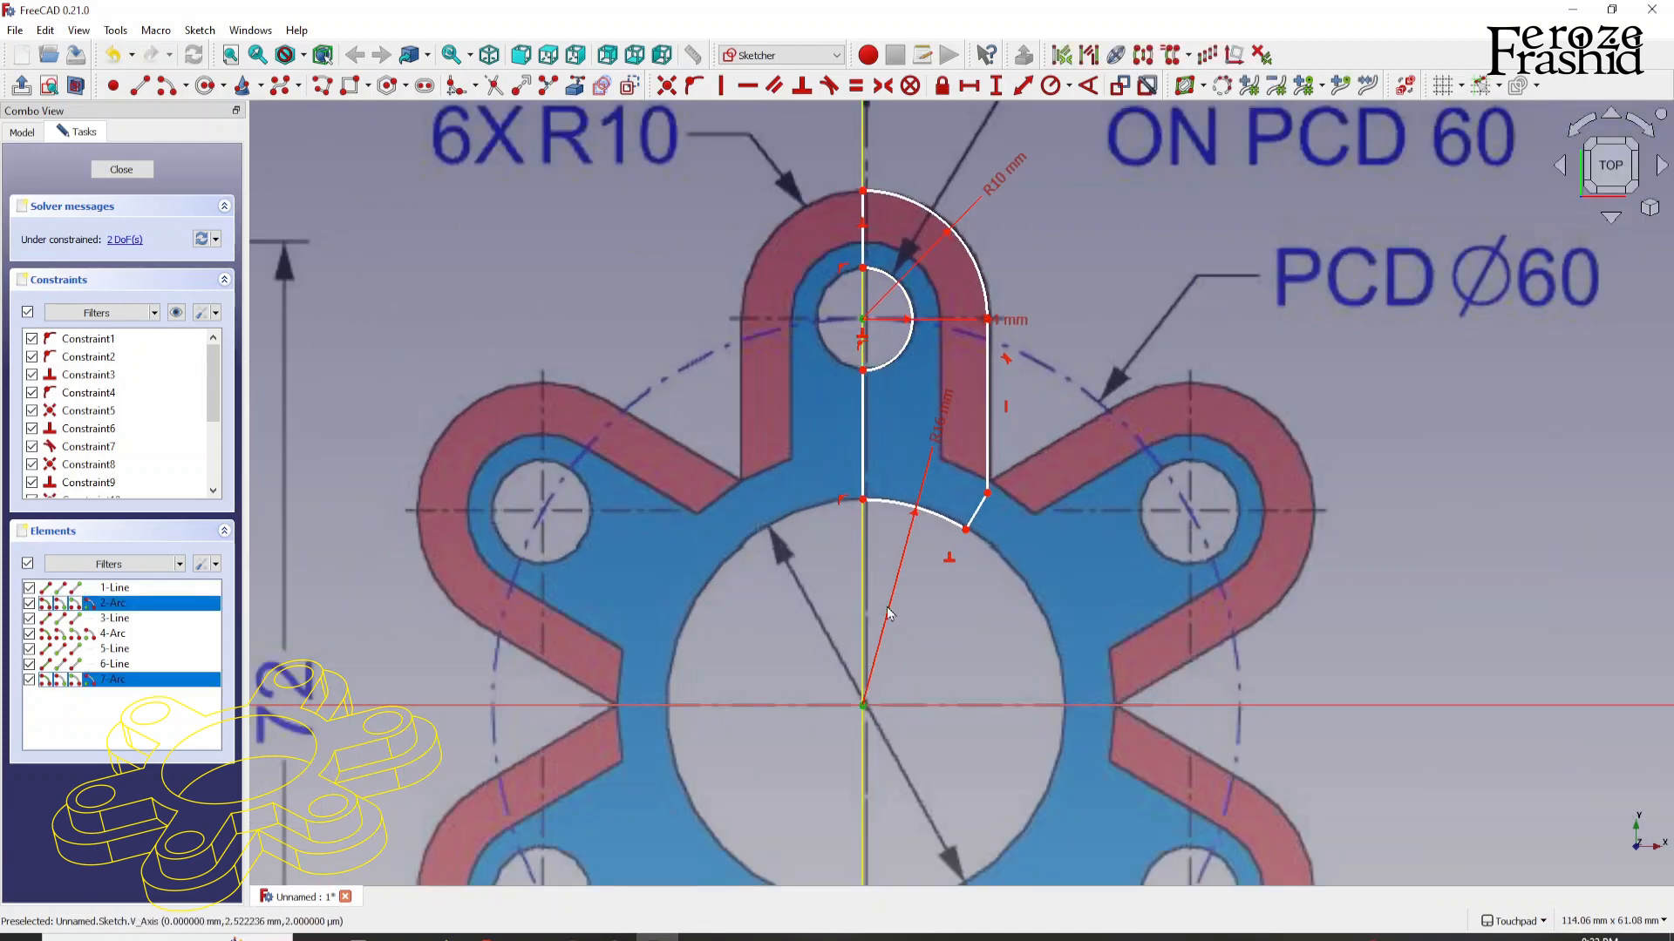
{"action": "left_click", "coordinate": [997, 85]}
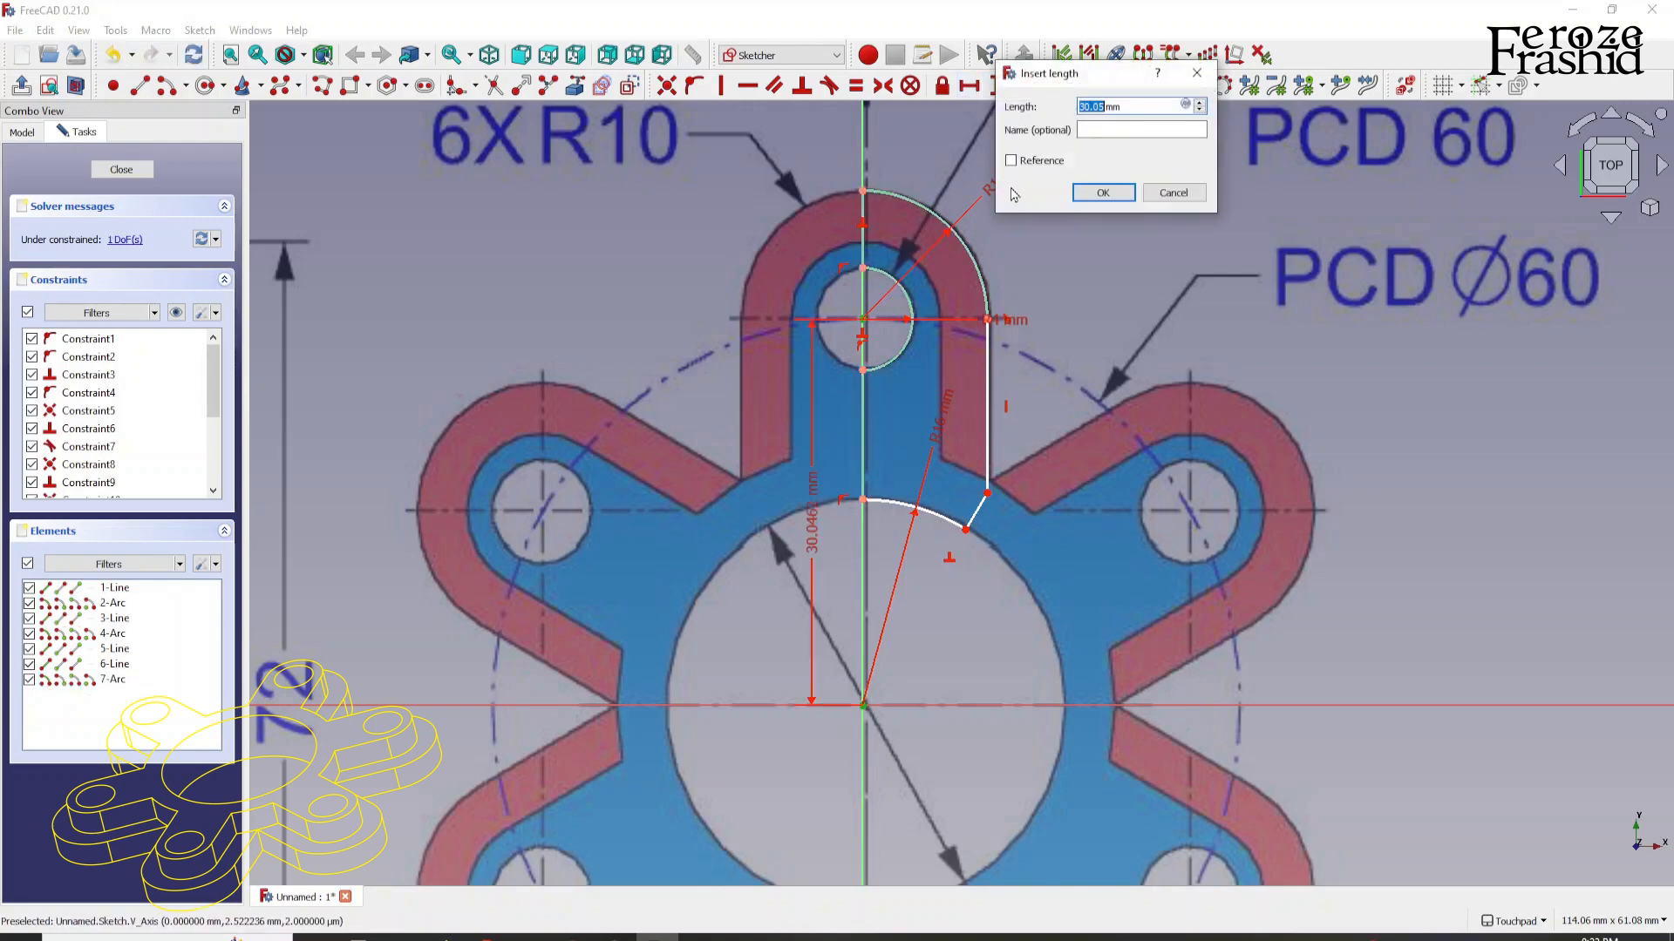
{"action": "type", "text": "30"}
{"action": "key", "text": "Return"}
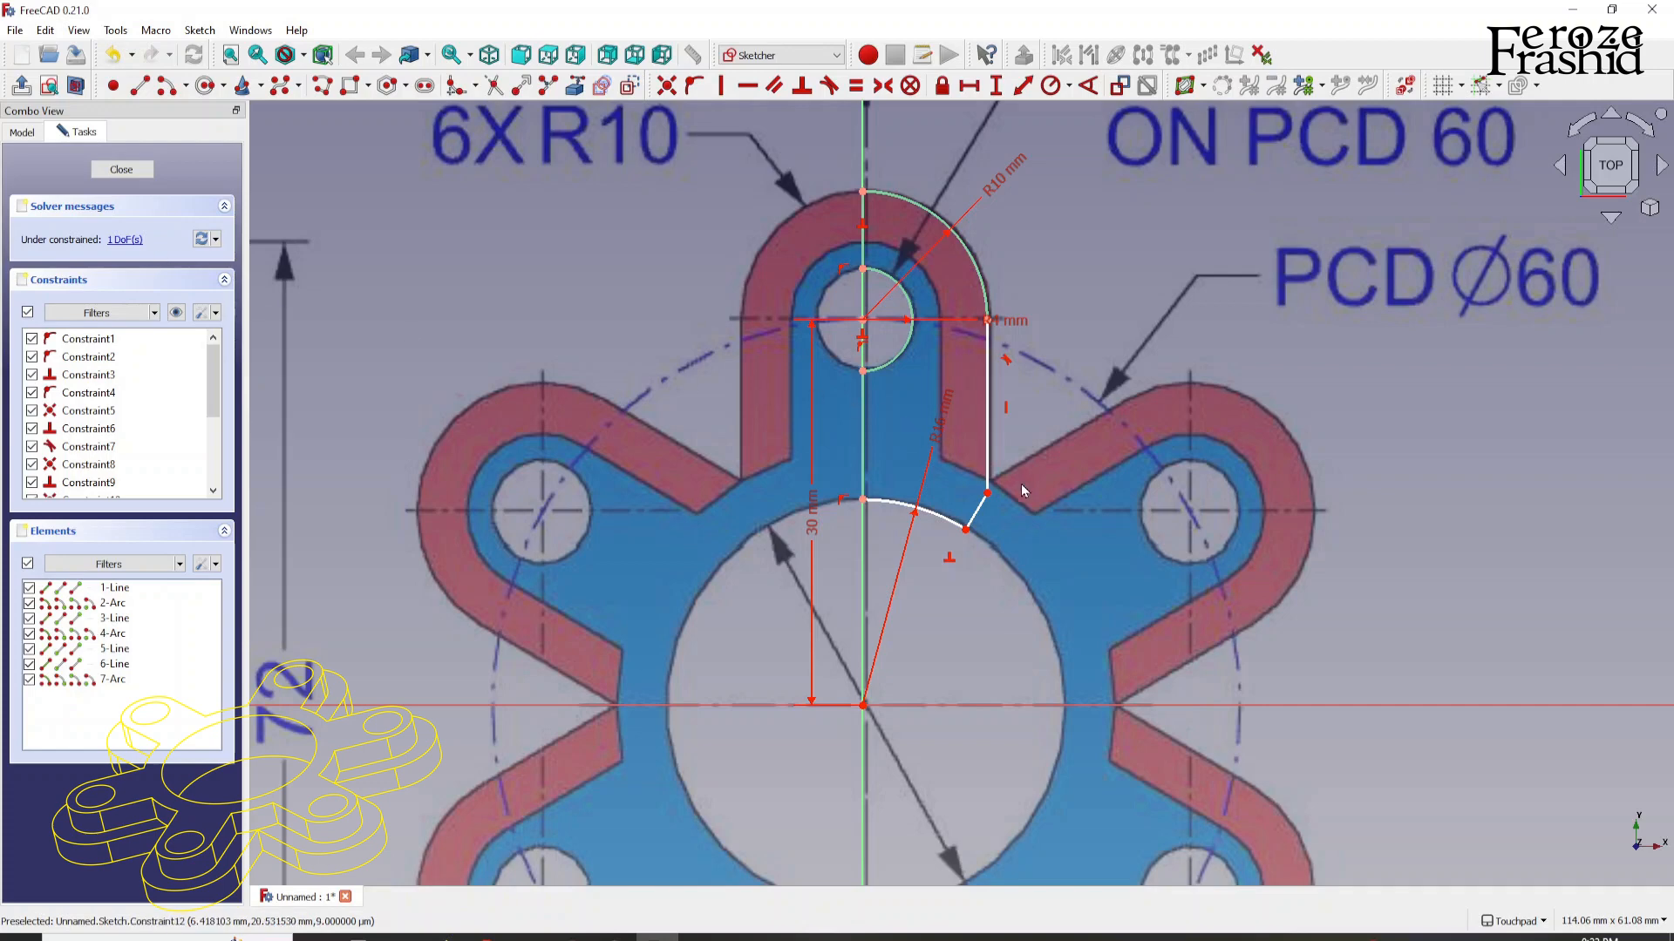
Step: Set the distance from the origin to the lower endpoint of the arm's vertical side line to 20 mm and close the sketch
{"action": "left_click_drag", "start_coordinate": [986, 494], "coordinate": [987, 476]}
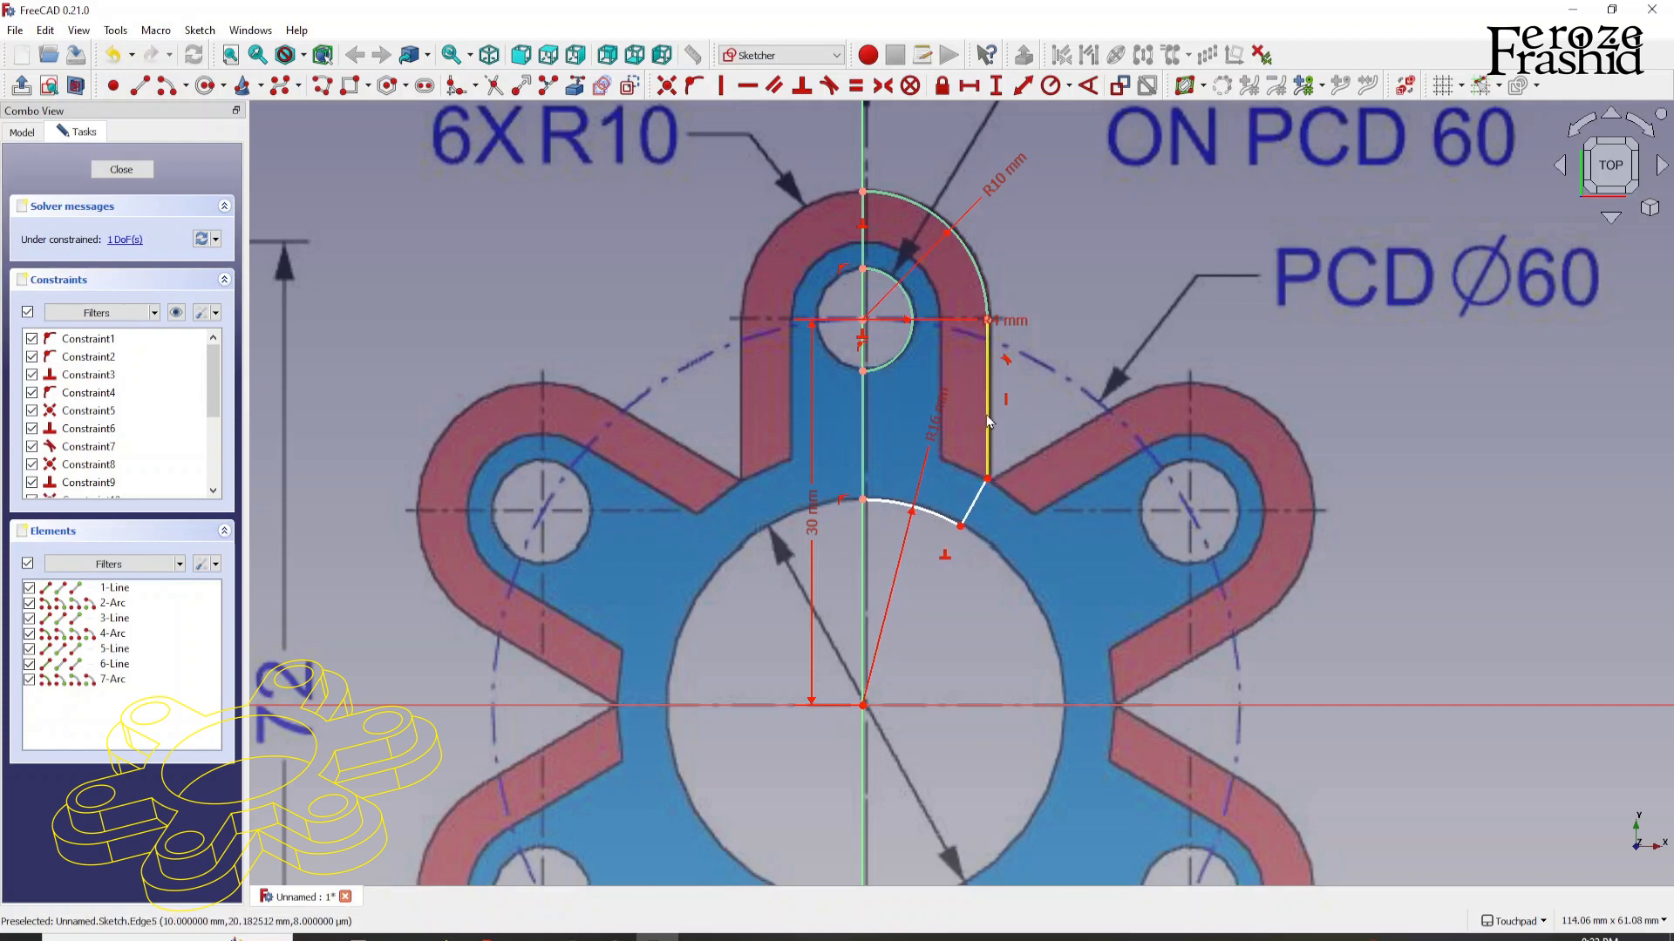
{"action": "scroll", "coordinate": [911, 335], "scroll_direction": "down", "scroll_amount": 3}
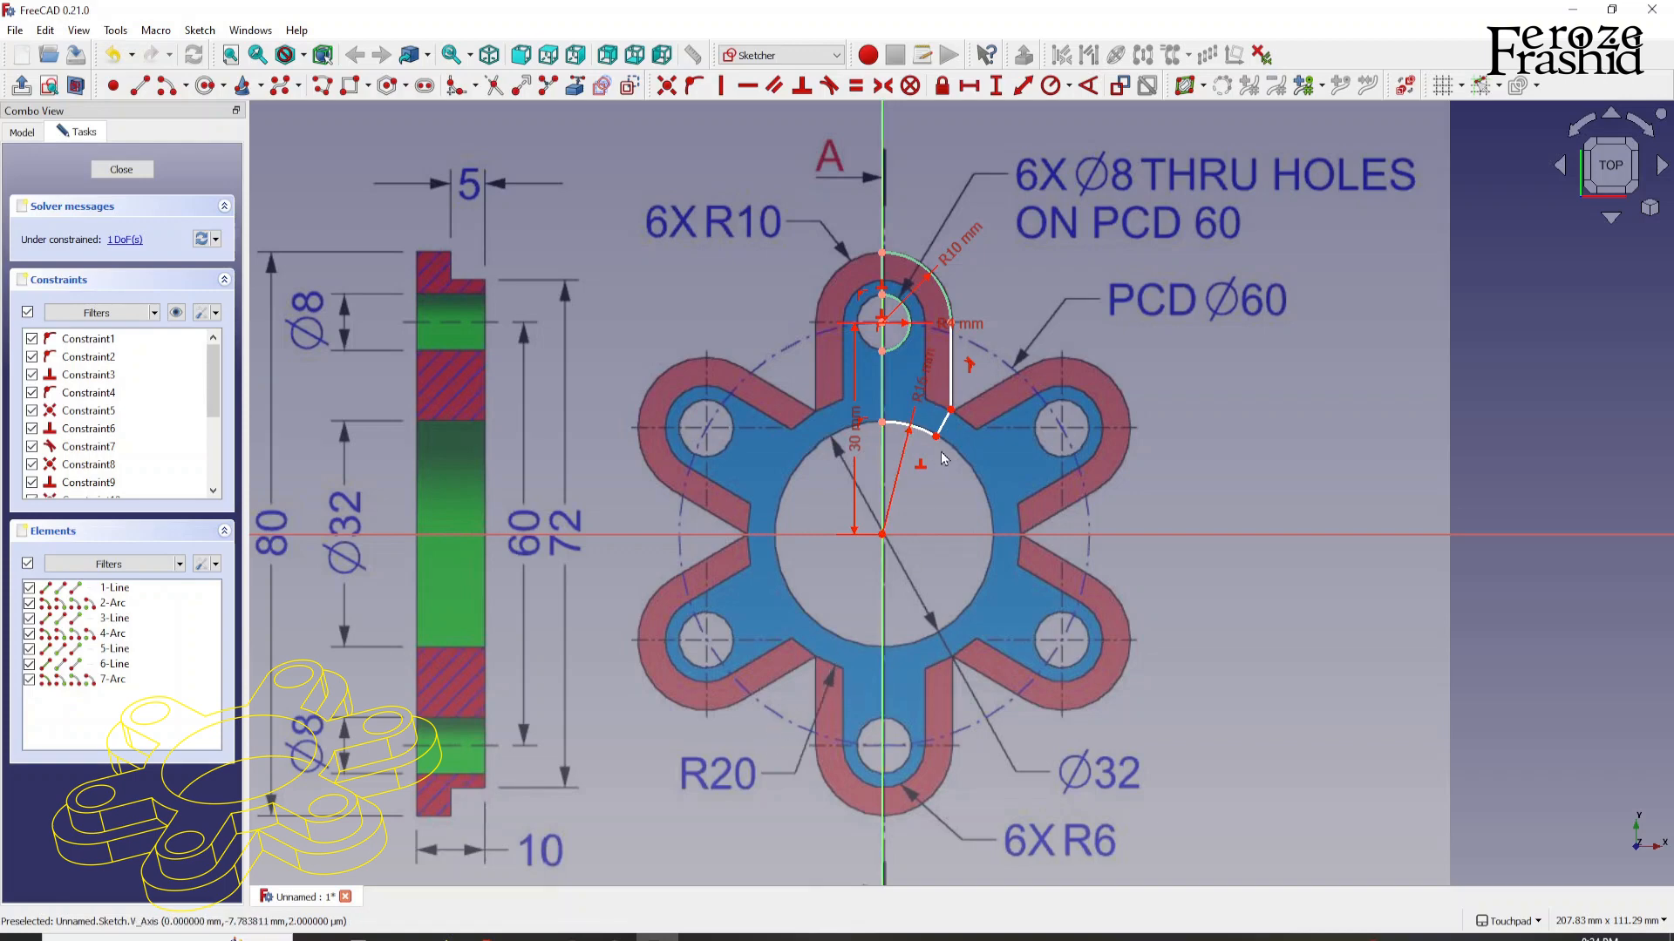
{"action": "left_click", "coordinate": [951, 413]}
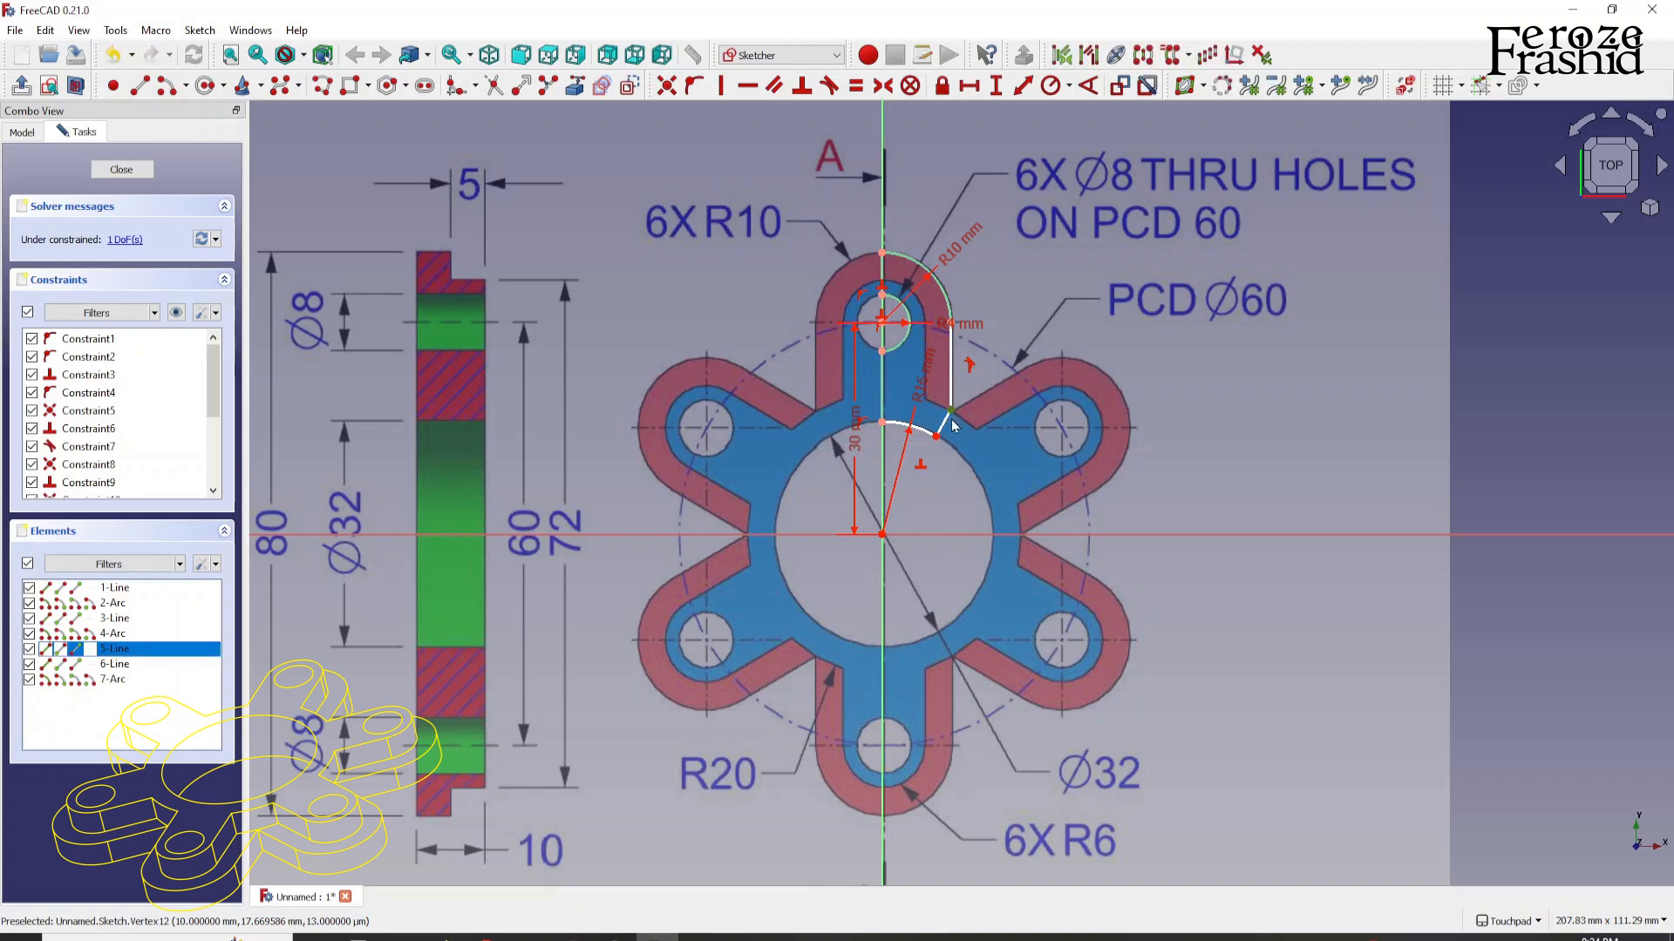
{"action": "left_click", "coordinate": [883, 537]}
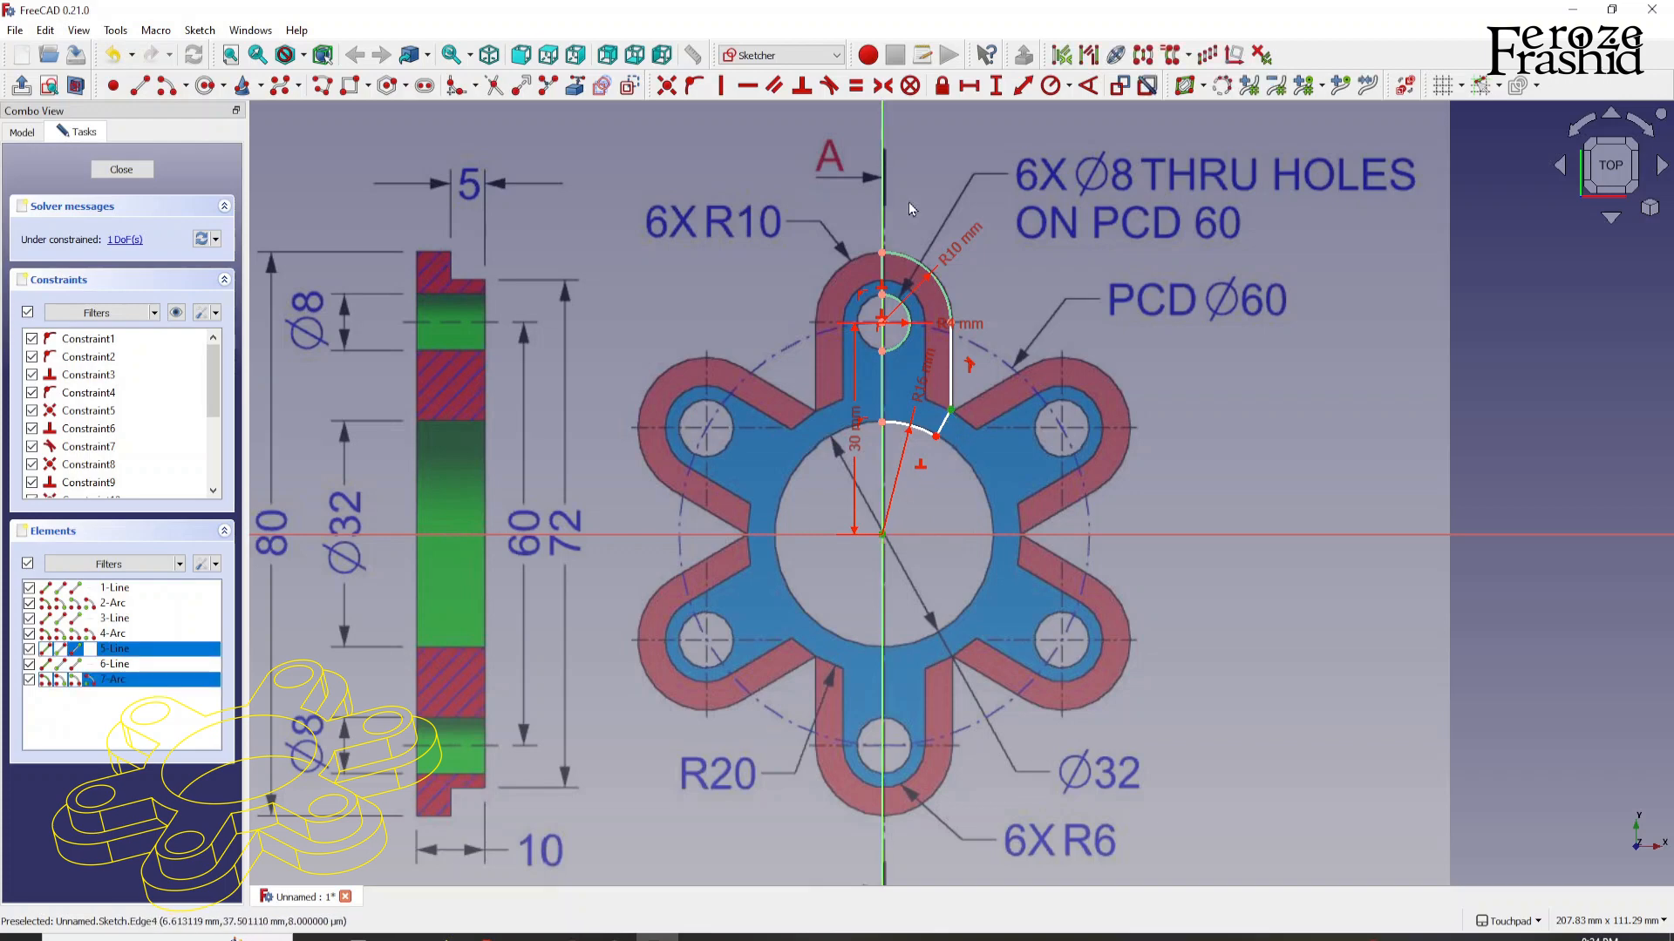
{"action": "left_click", "coordinate": [1023, 86]}
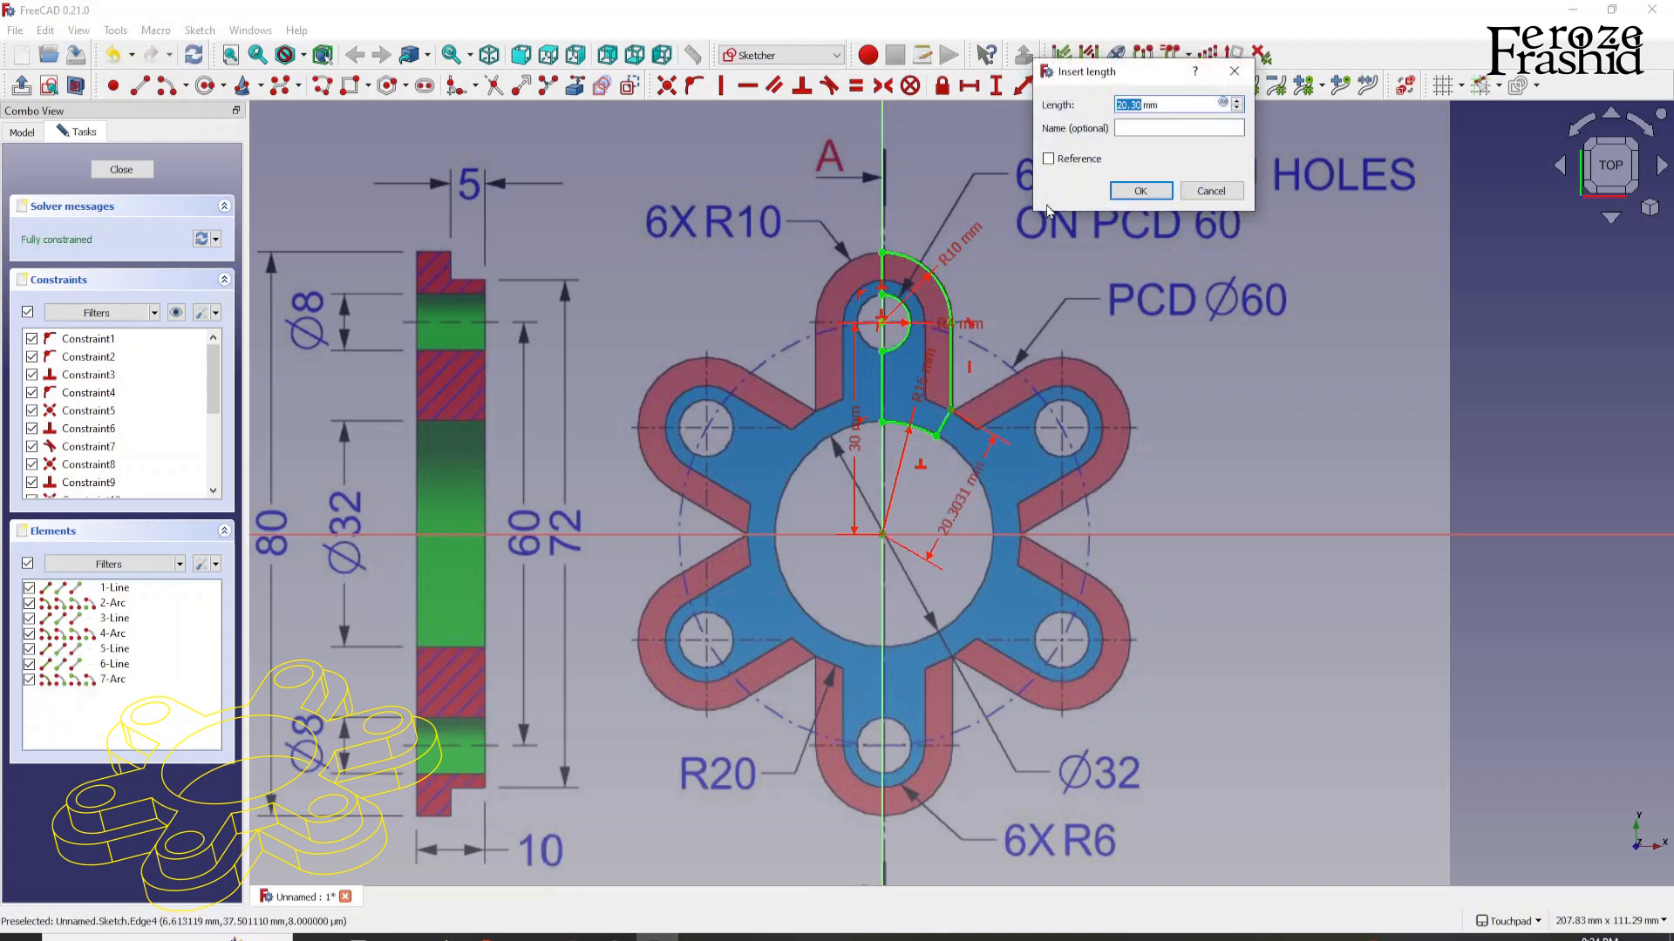
{"action": "type", "text": "20"}
{"action": "key", "text": "Return"}
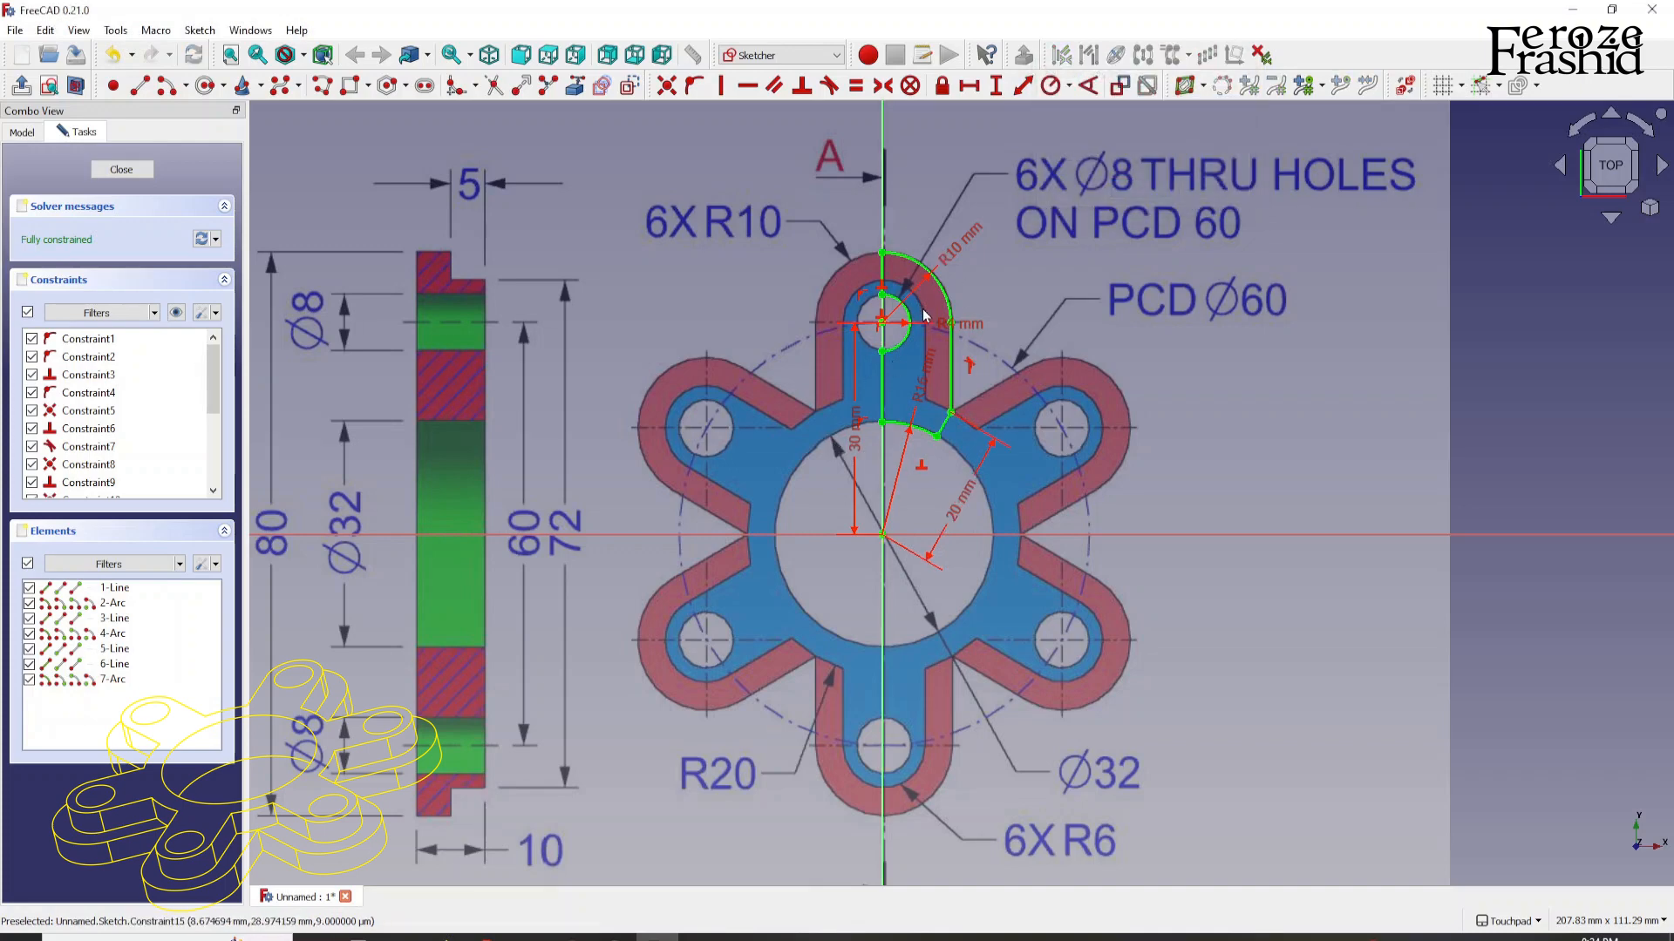
{"action": "left_click", "coordinate": [139, 175]}
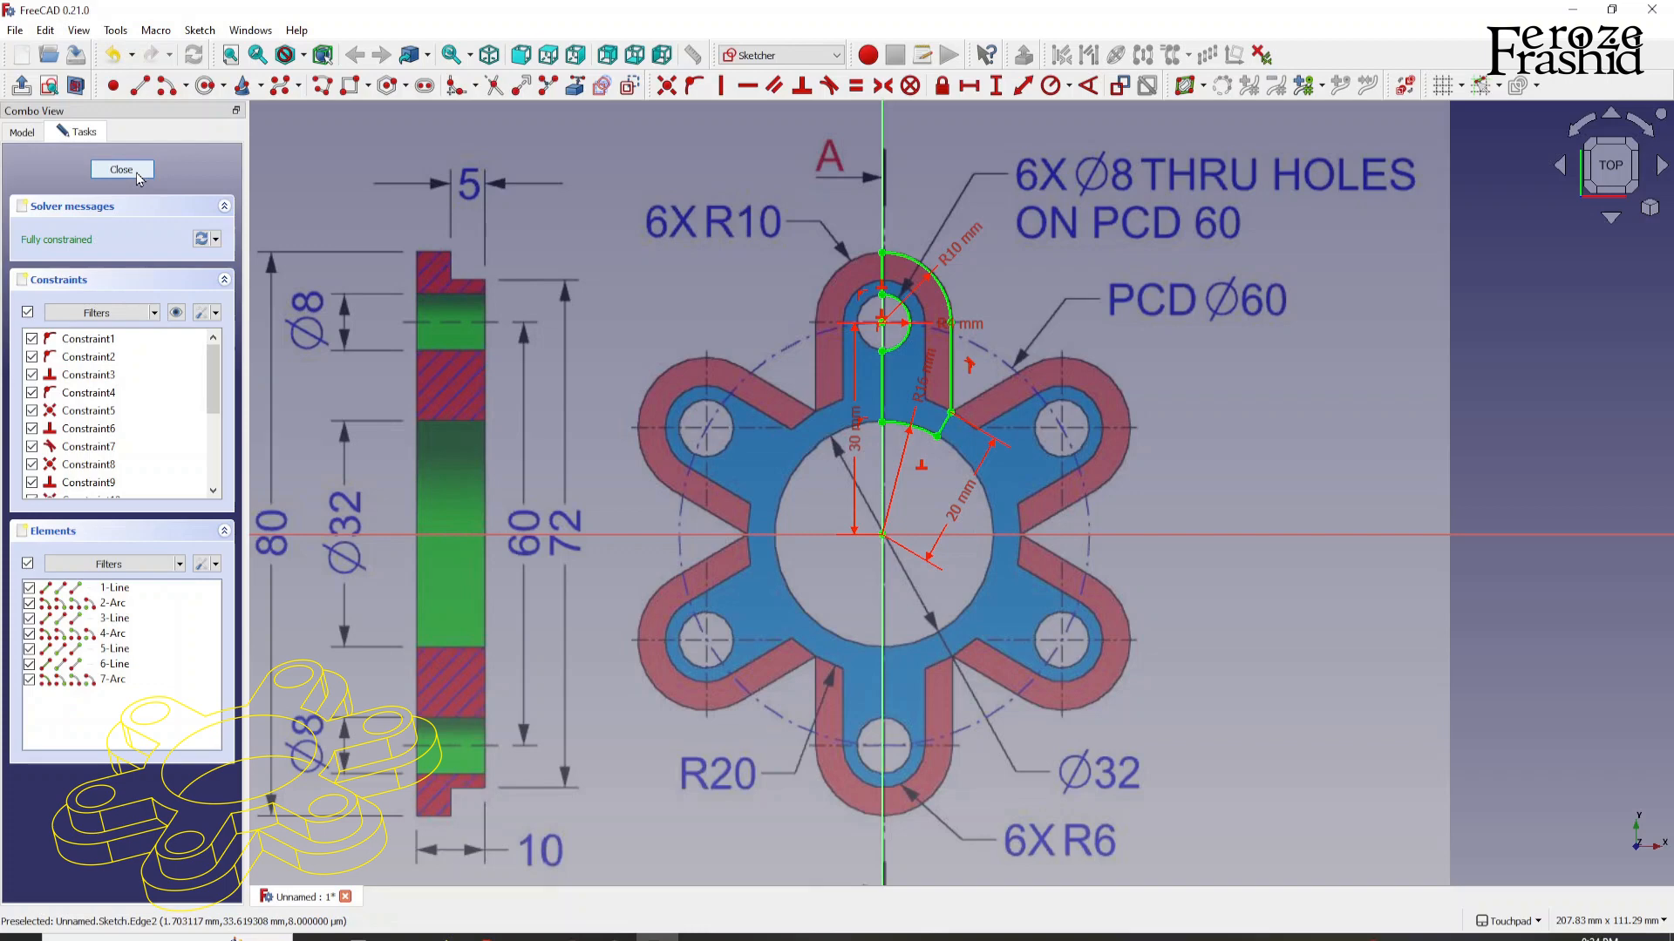
Step: Extrude the half-arm sketch 5 mm along its normal as a solid
{"action": "left_click_drag", "start_coordinate": [1001, 640], "coordinate": [781, 513], "text": "shift"}
{"action": "scroll", "coordinate": [684, 464], "scroll_direction": "up", "scroll_amount": 1}
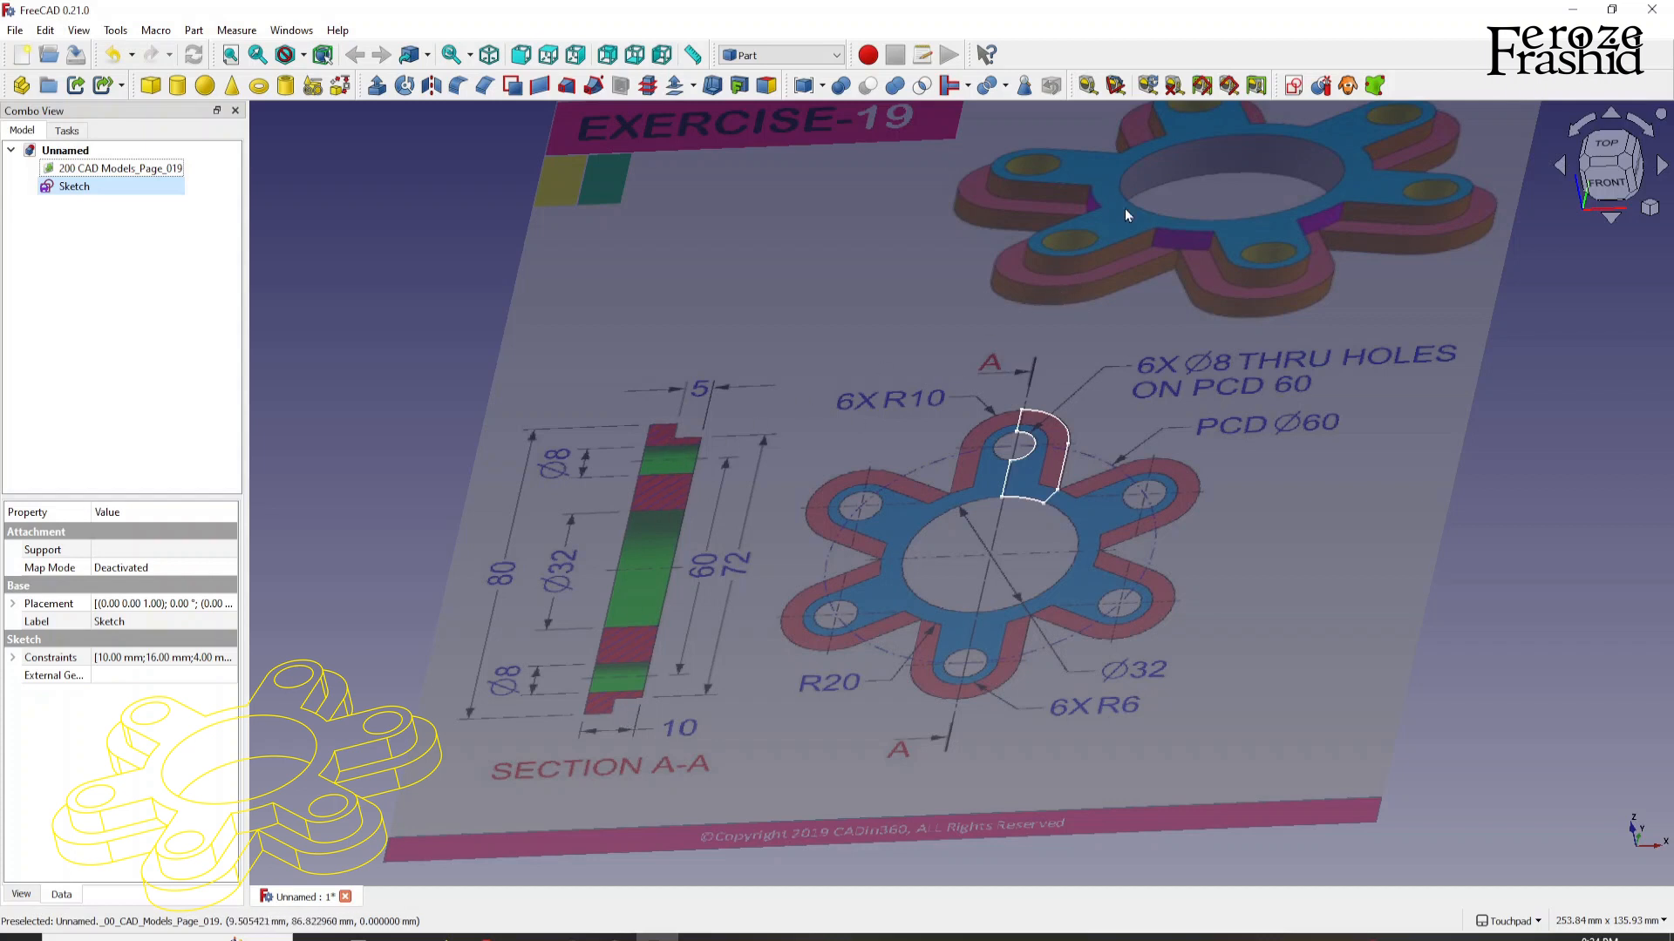
{"action": "left_click", "coordinate": [379, 87]}
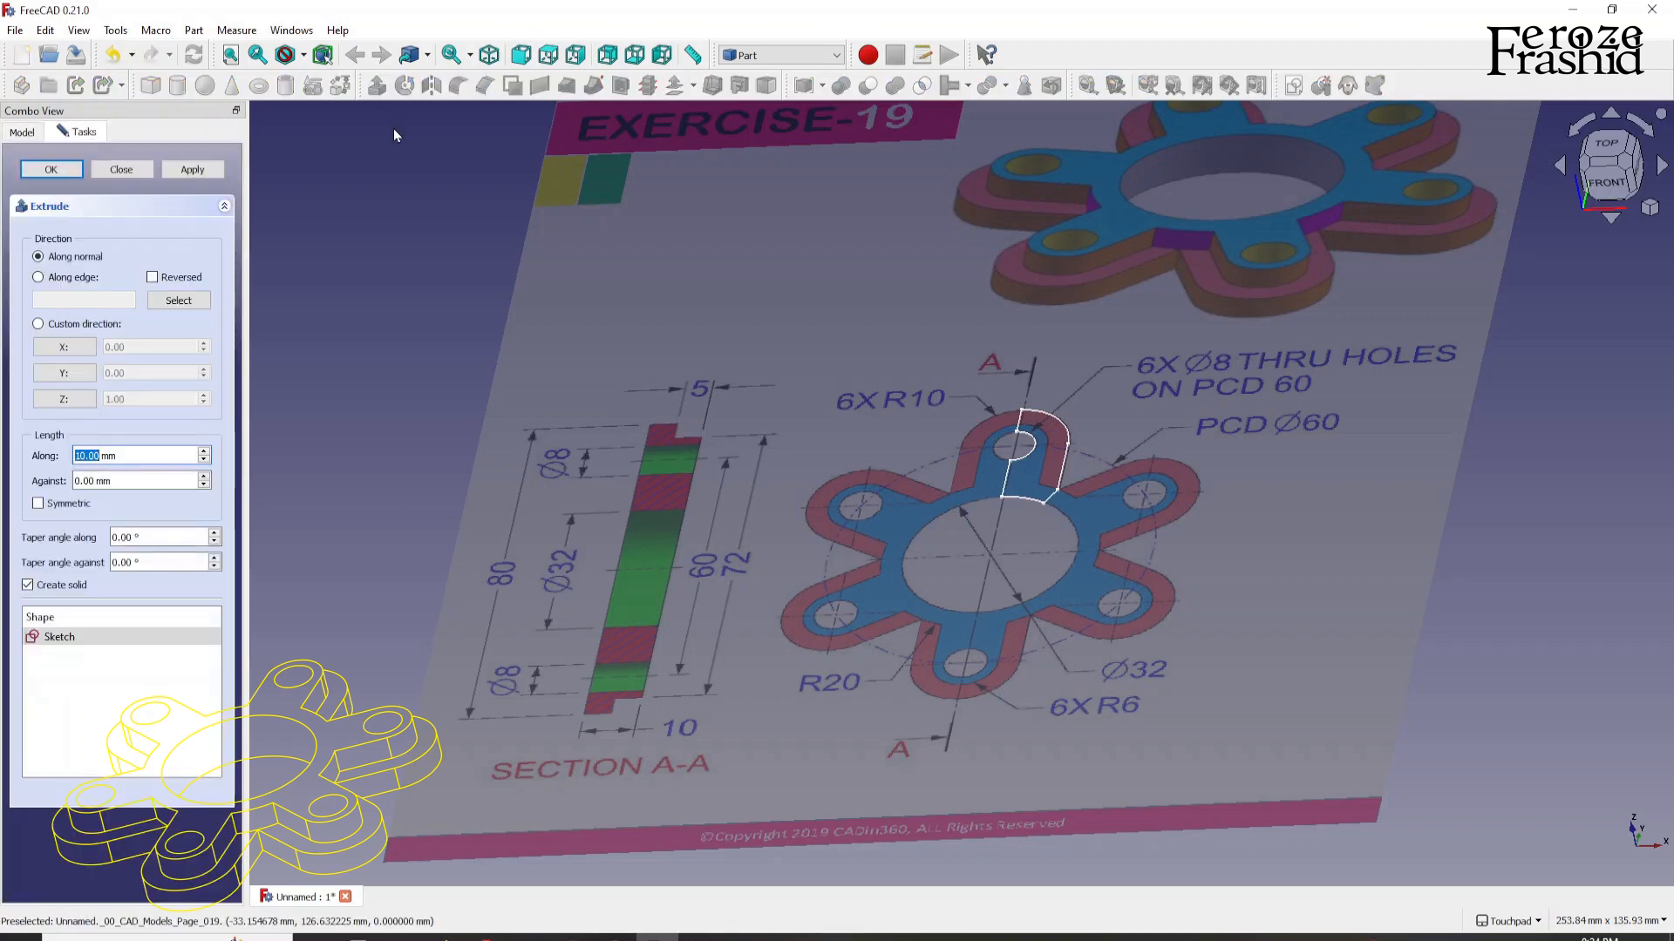
{"action": "key", "text": "Return"}
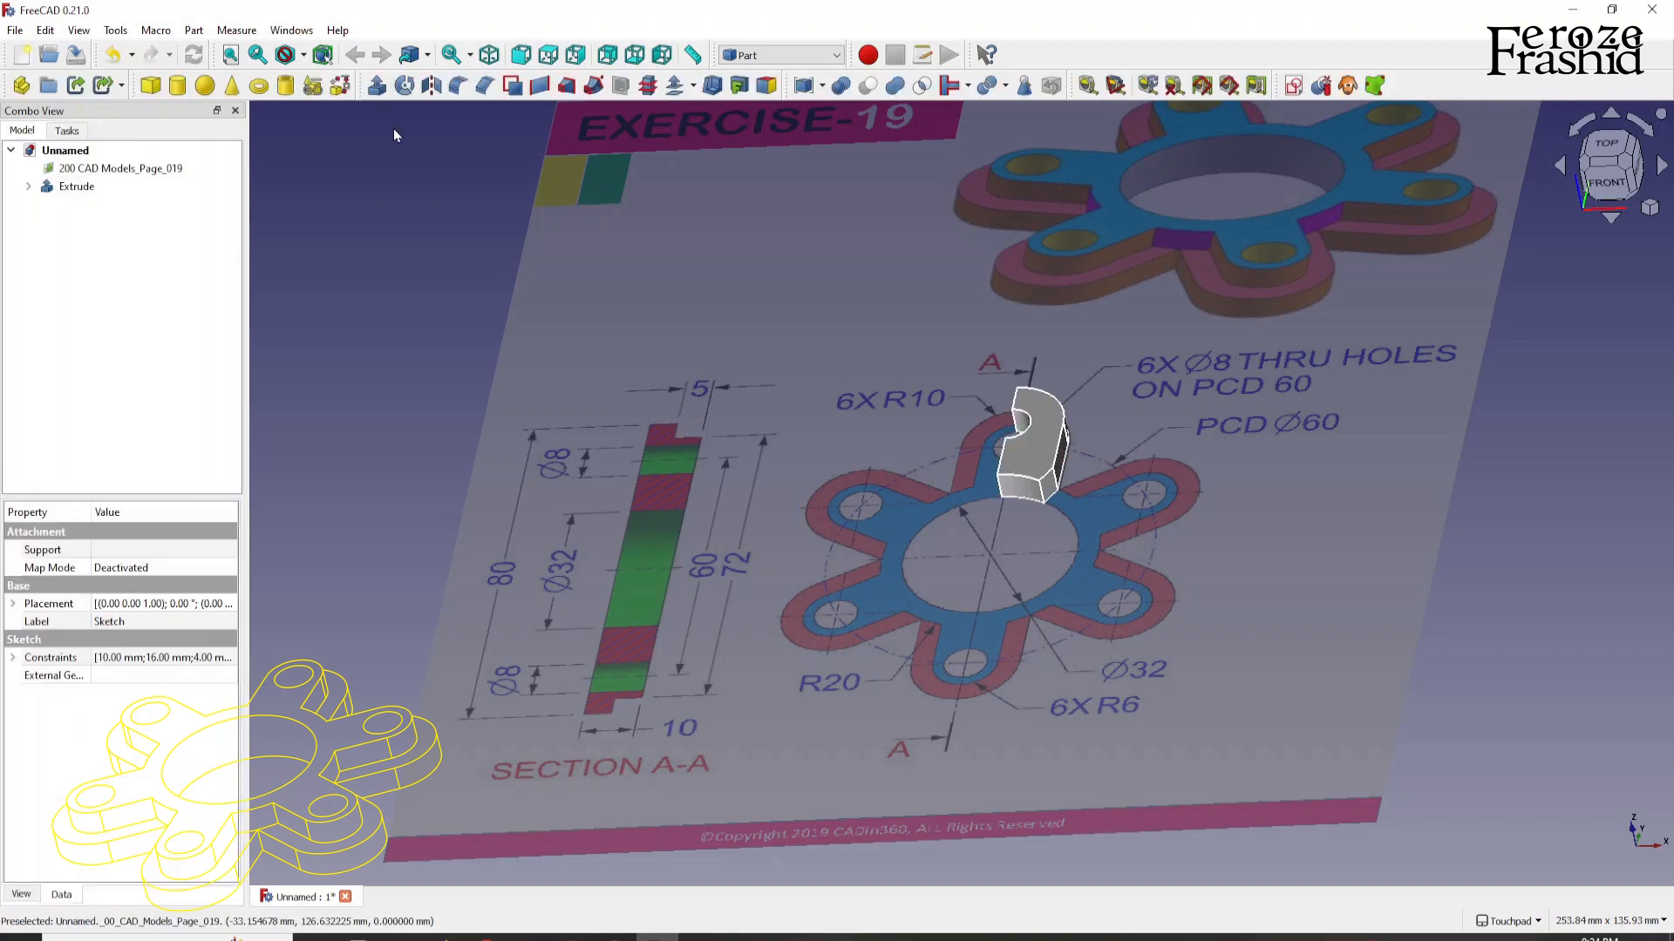
Step: Rename the sketch under the extrusion as sksBottom
{"action": "left_click", "coordinate": [29, 187]}
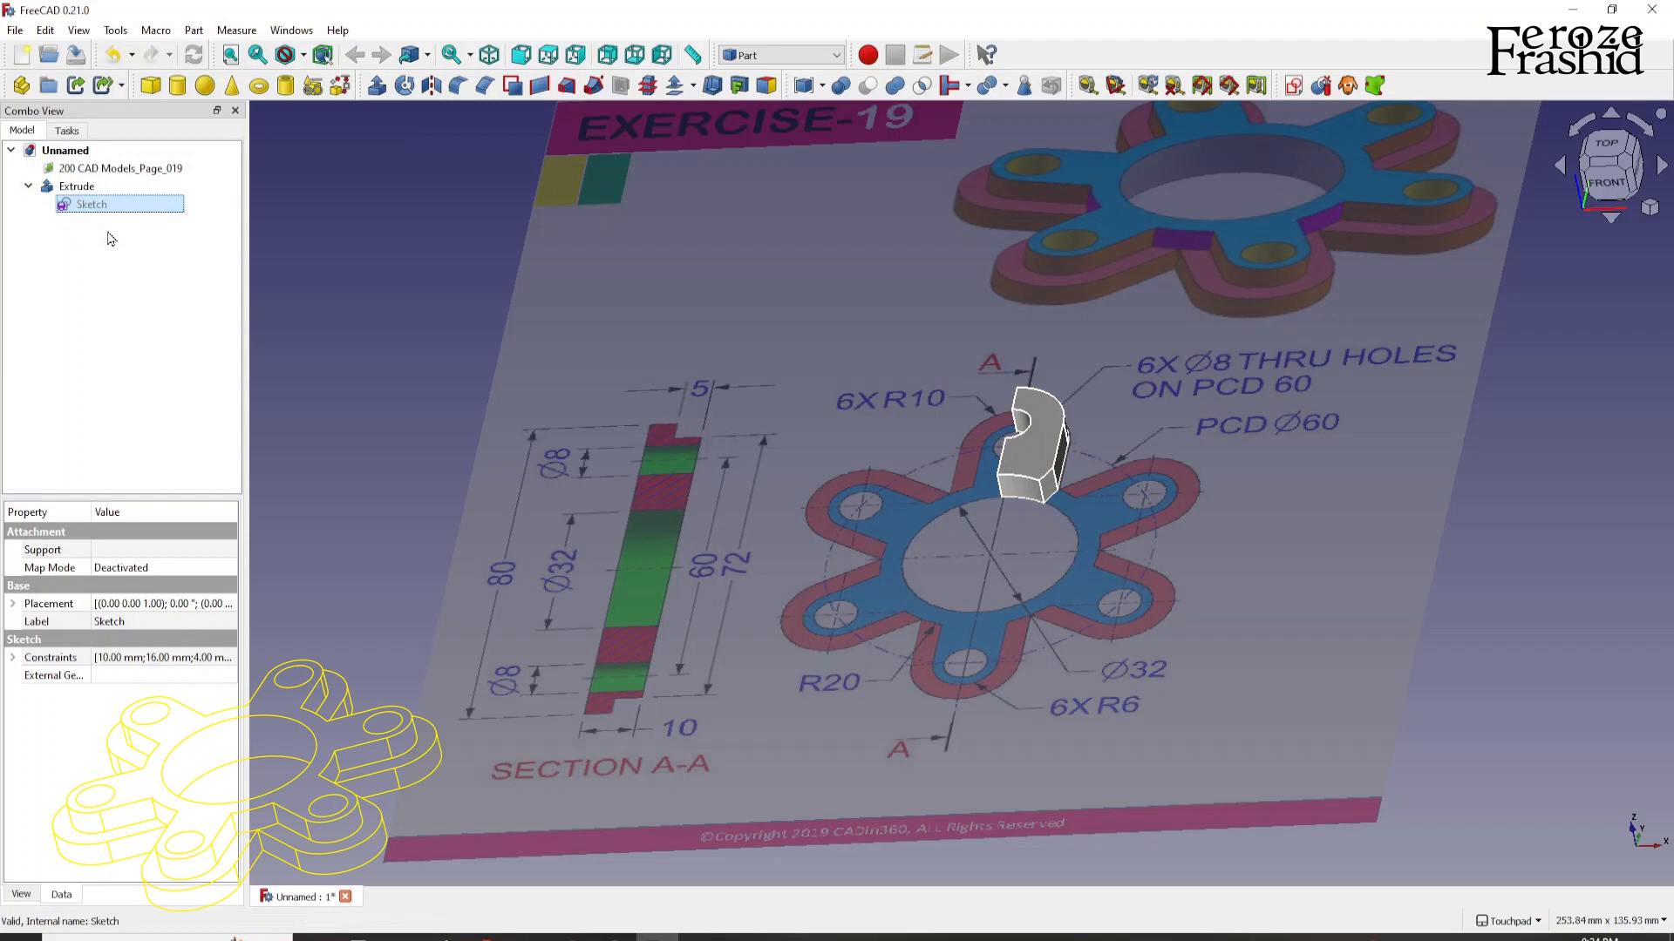
{"action": "key", "text": "F2"}
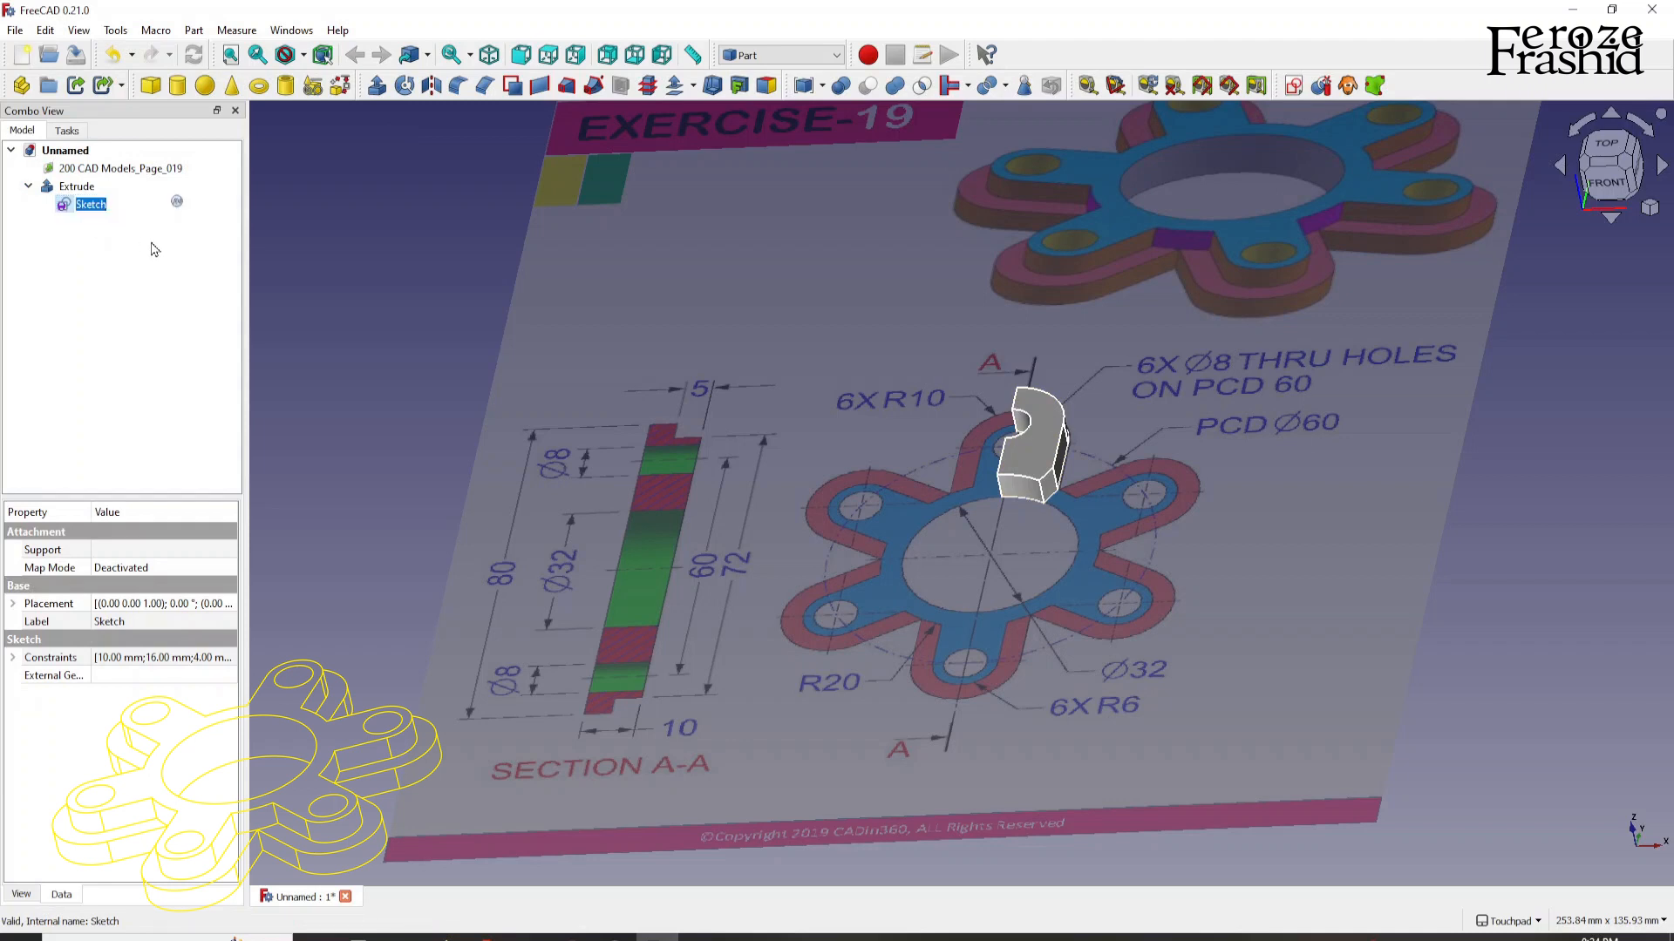
{"action": "type", "text": "sksBottom"}
{"action": "key", "text": "Return"}
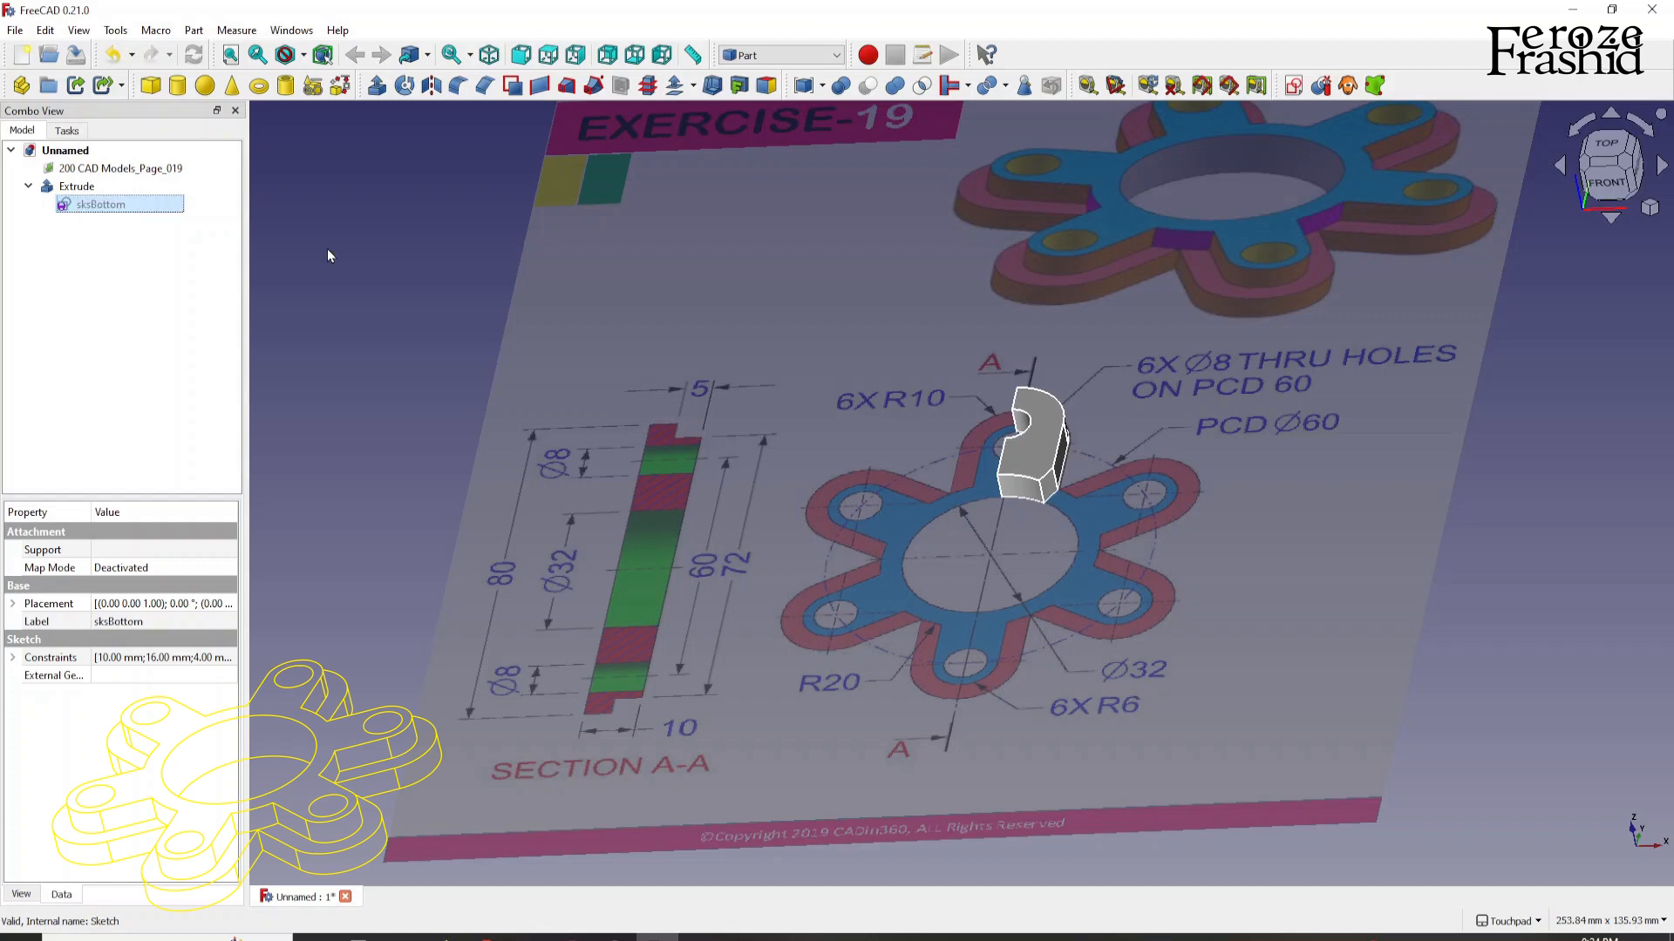
Step: Set the half-arm extrusion's Reversed property to true so it extends below the reference image
{"action": "key", "text": "2"}
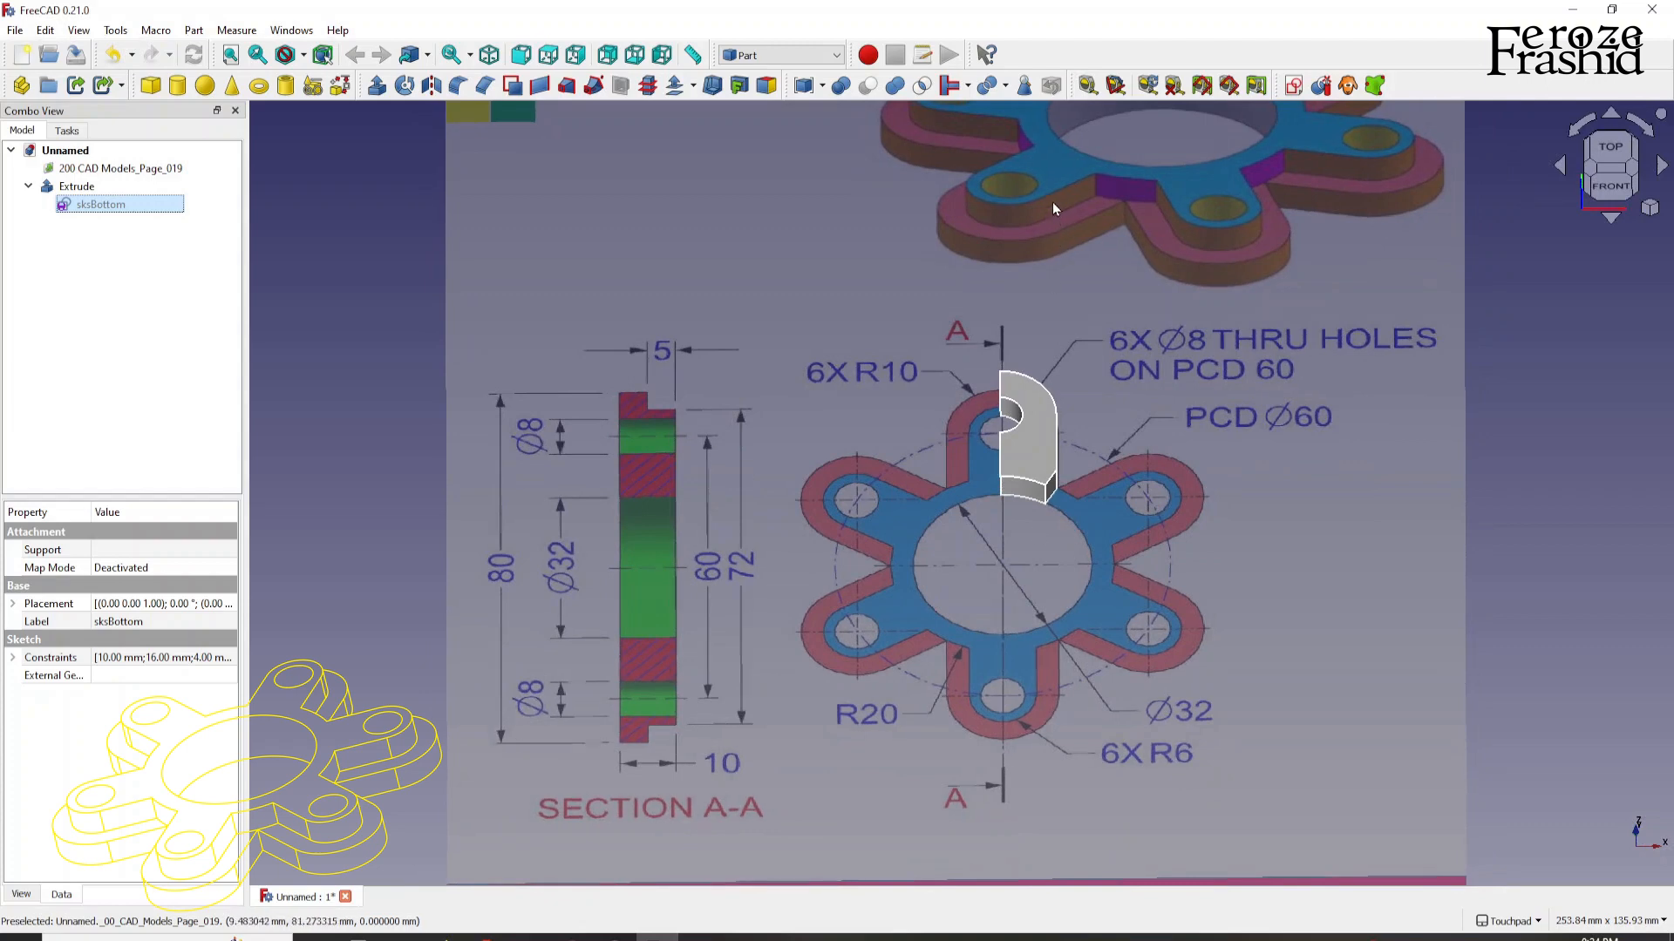
{"action": "left_click_drag", "start_coordinate": [1103, 548], "coordinate": [1046, 474], "text": "shift"}
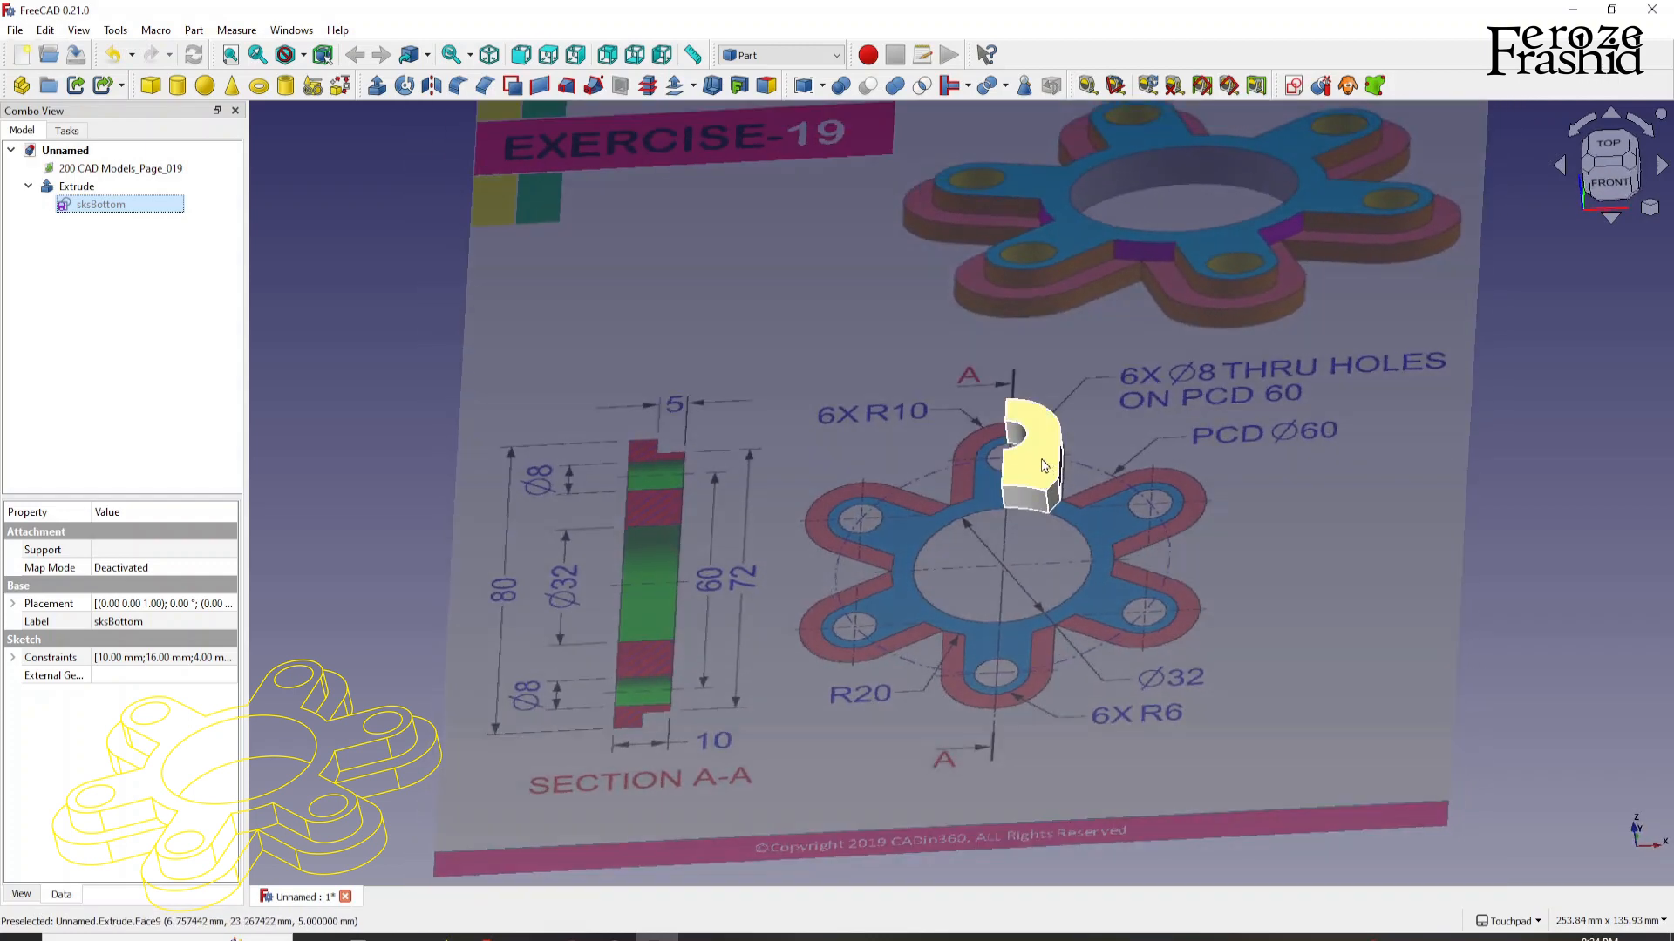
{"action": "key", "text": "2"}
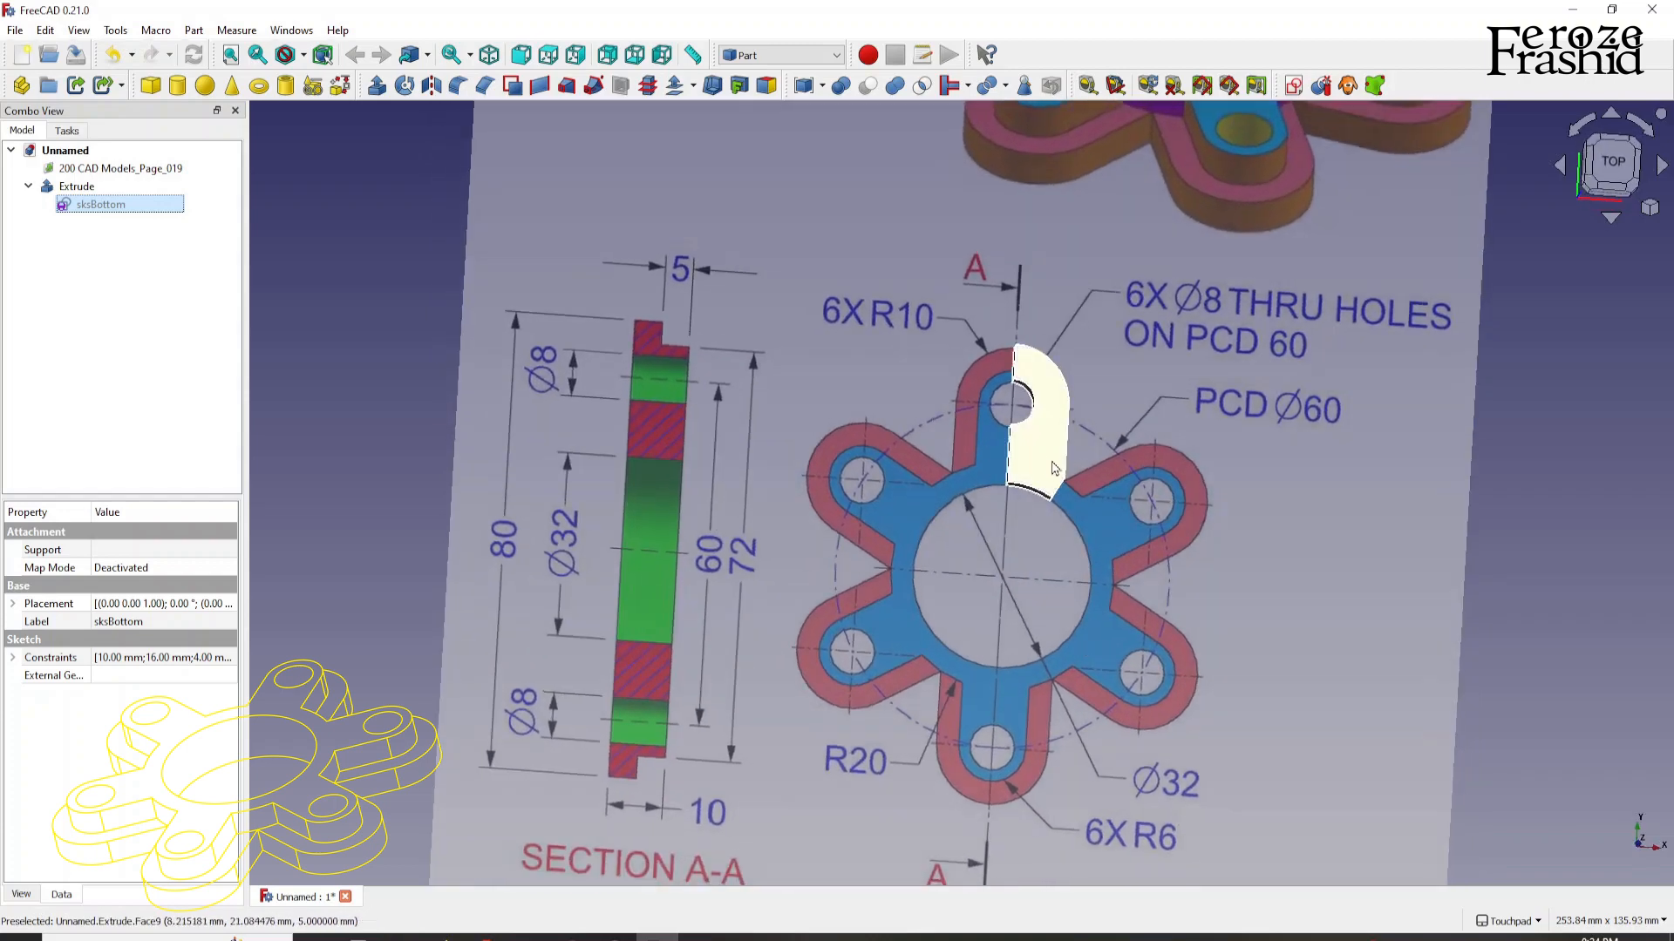
{"action": "left_click_drag", "start_coordinate": [1072, 523], "coordinate": [1040, 409], "text": "alt"}
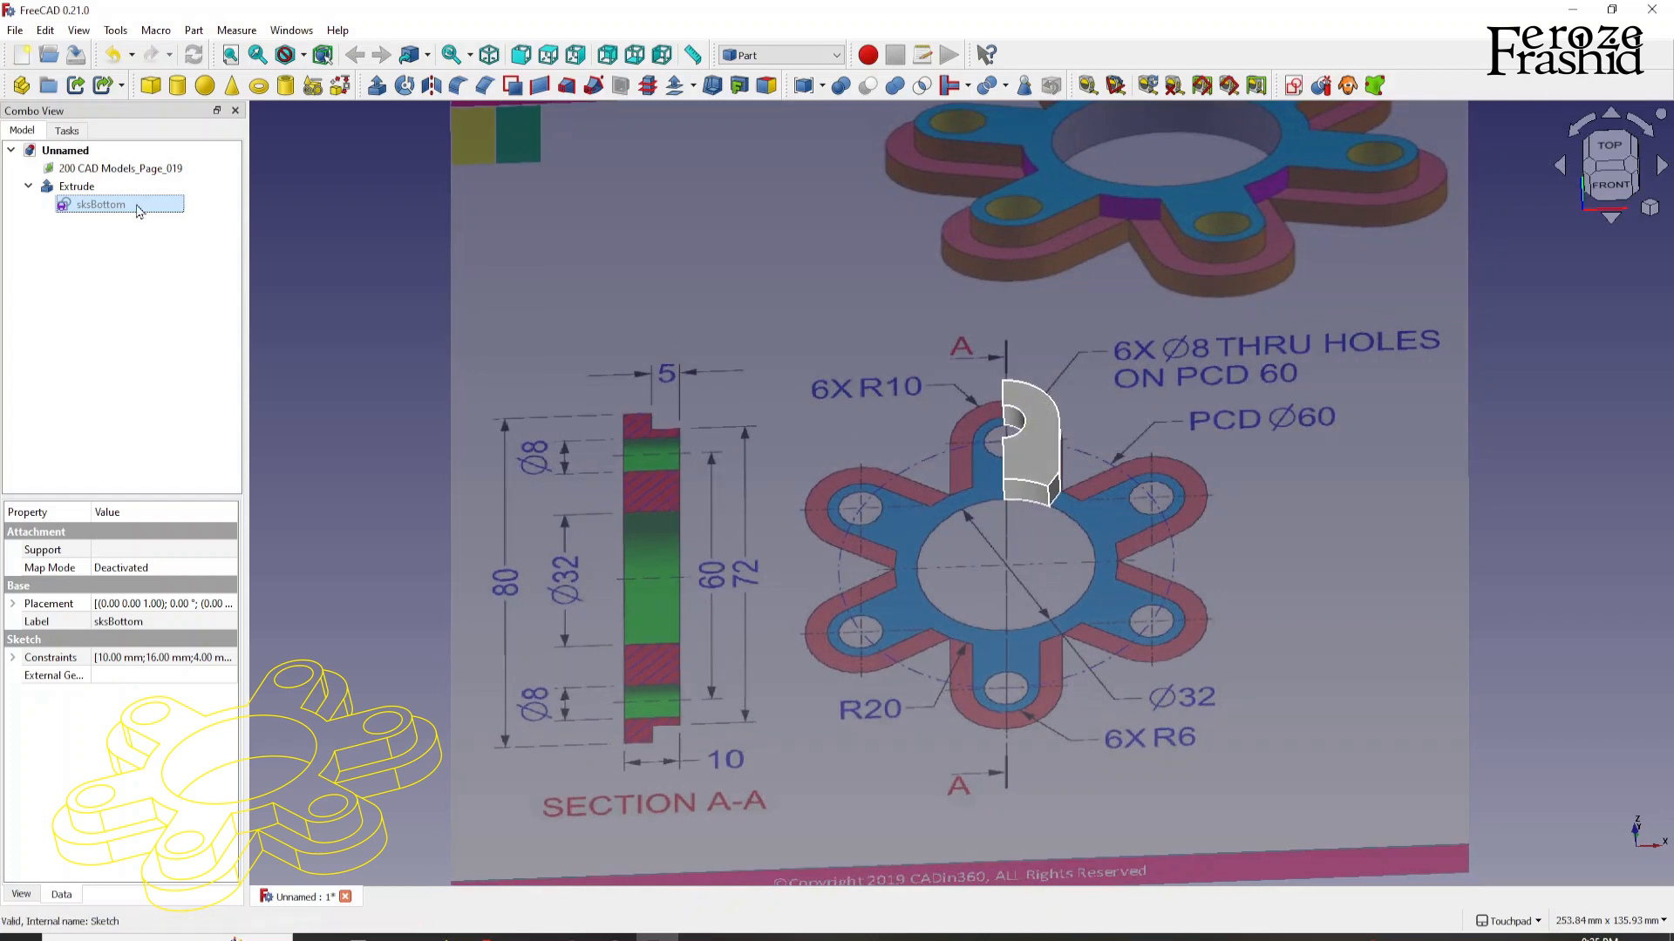
{"action": "left_click", "coordinate": [76, 186]}
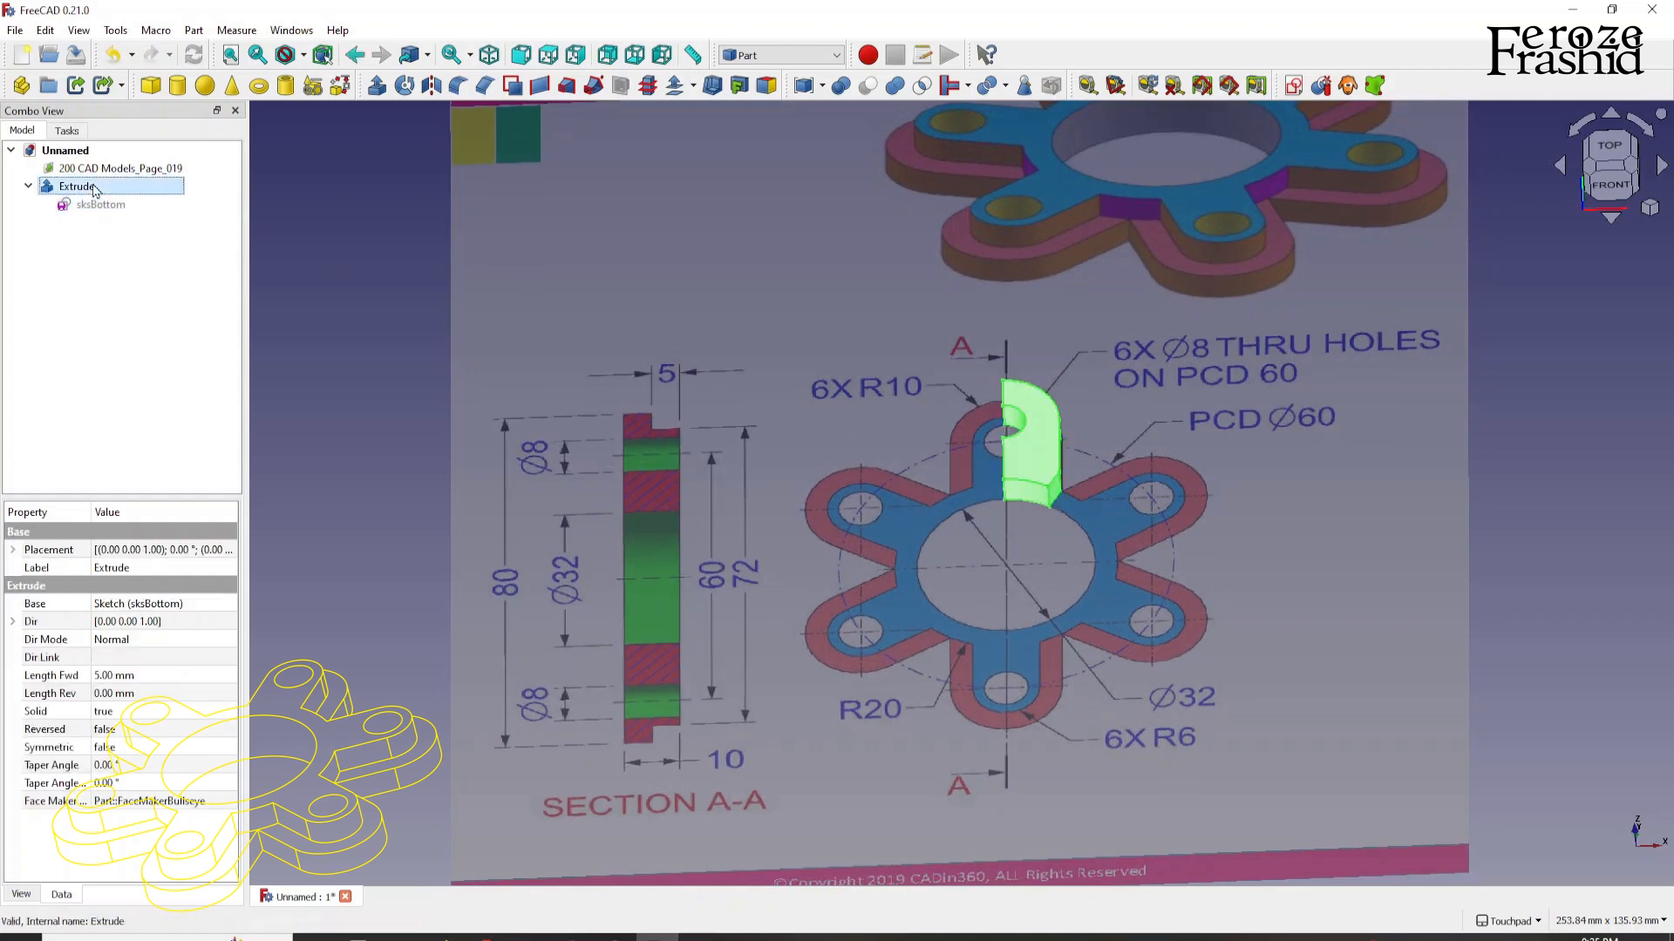
{"action": "left_click", "coordinate": [102, 696]}
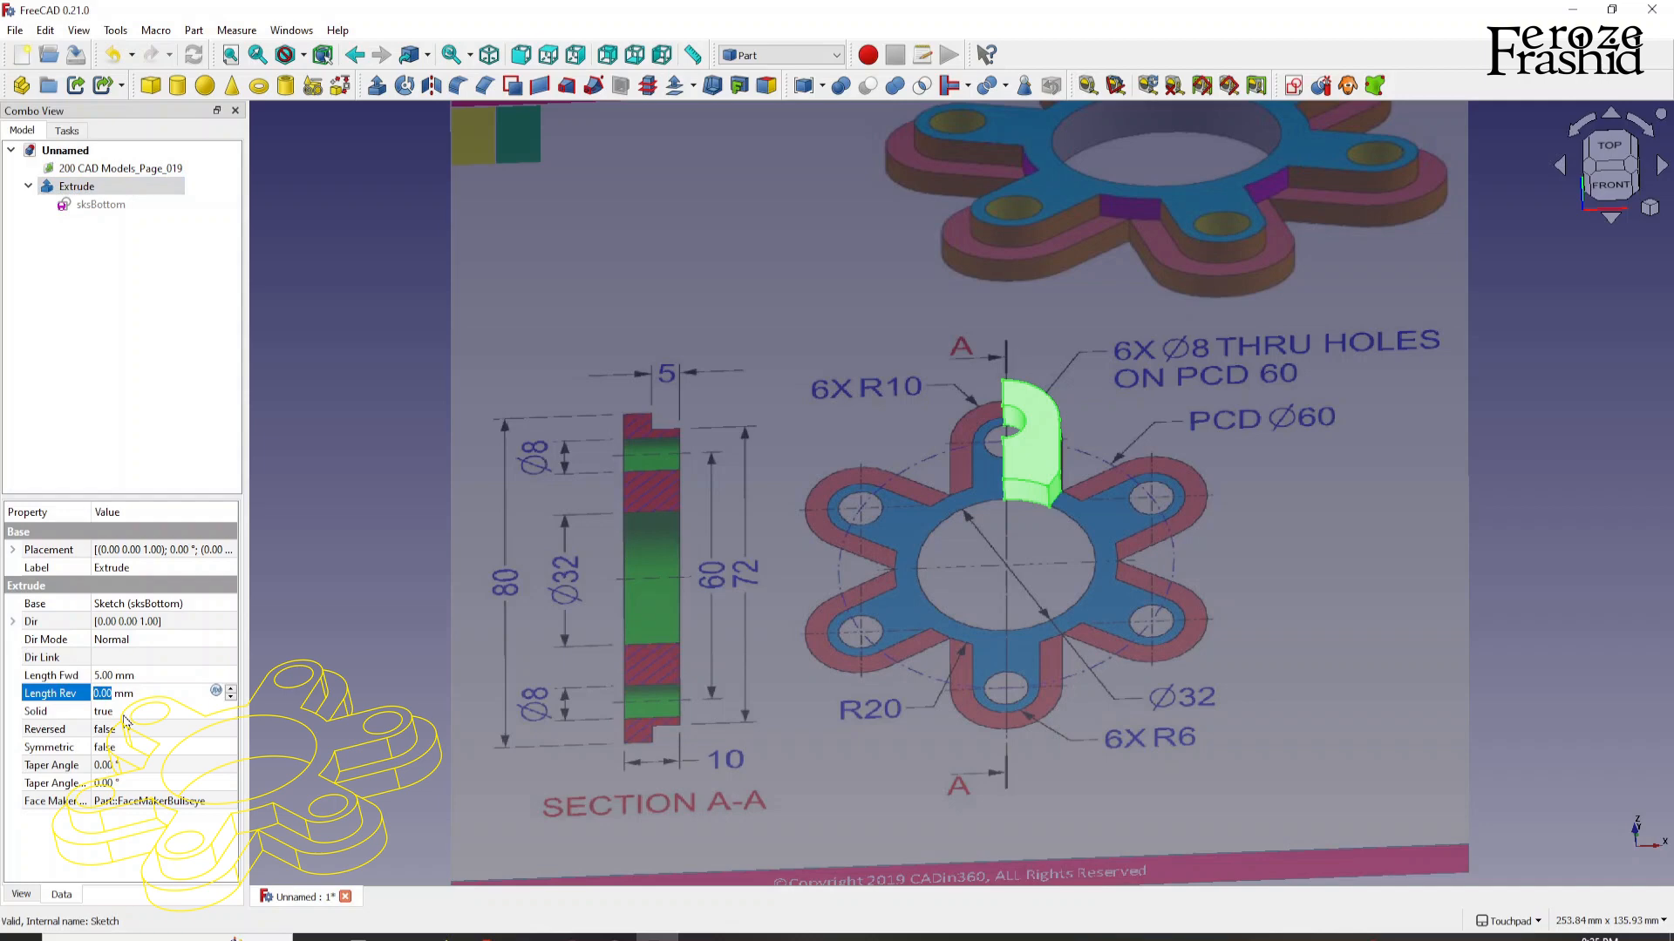
{"action": "left_click", "coordinate": [124, 729]}
{"action": "left_click", "coordinate": [124, 729]}
{"action": "left_click", "coordinate": [129, 762]}
{"action": "left_click", "coordinate": [358, 610]}
{"action": "left_click_drag", "start_coordinate": [1008, 577], "coordinate": [1037, 539], "text": "alt"}
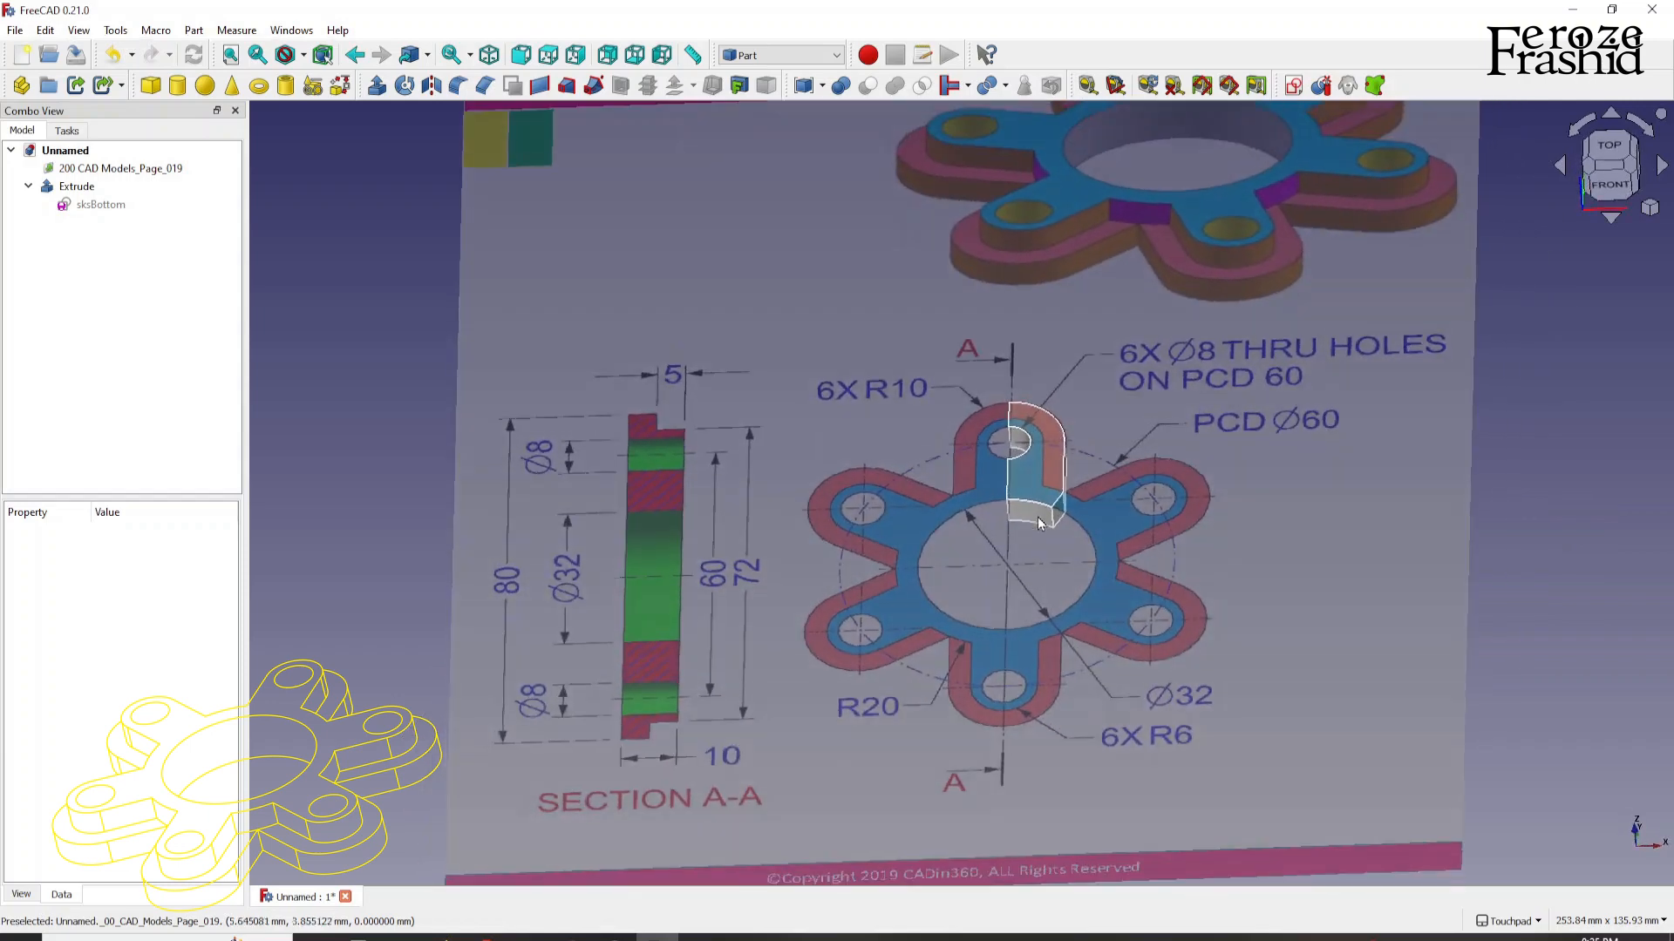
Step: Create a new sketch on the XY plane with a 0 mm offset
{"action": "left_click", "coordinate": [1142, 509]}
{"action": "left_click", "coordinate": [1496, 504]}
{"action": "scroll", "coordinate": [1040, 467], "scroll_direction": "up", "scroll_amount": 2}
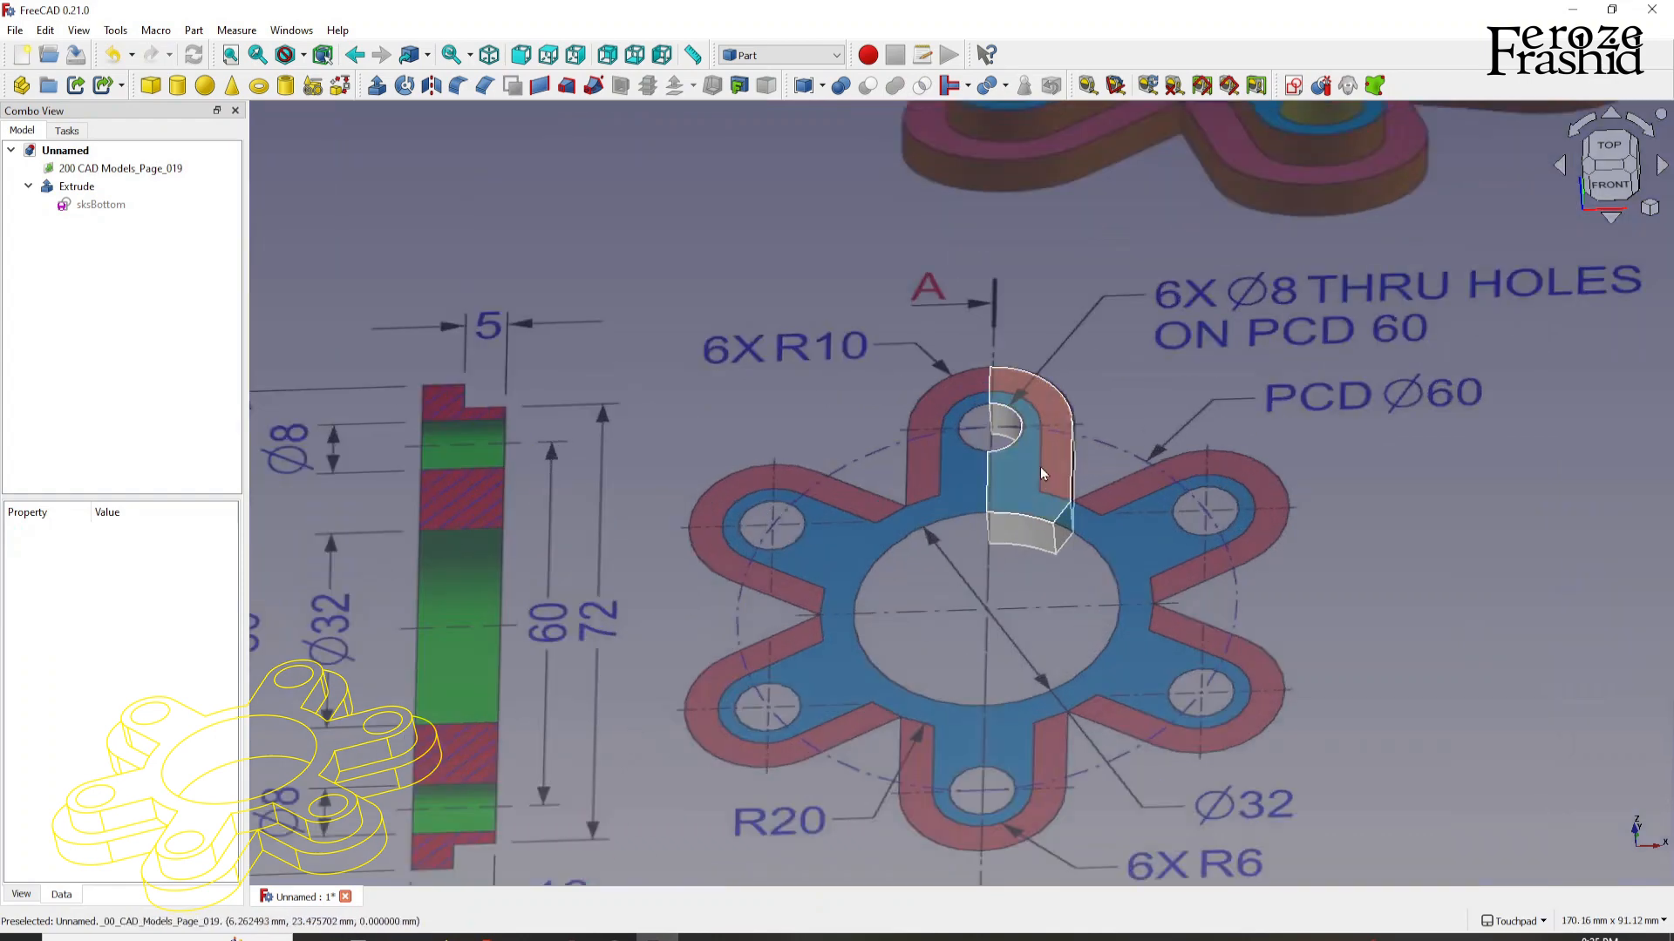
{"action": "scroll", "coordinate": [1264, 458], "scroll_direction": "down", "scroll_amount": 2}
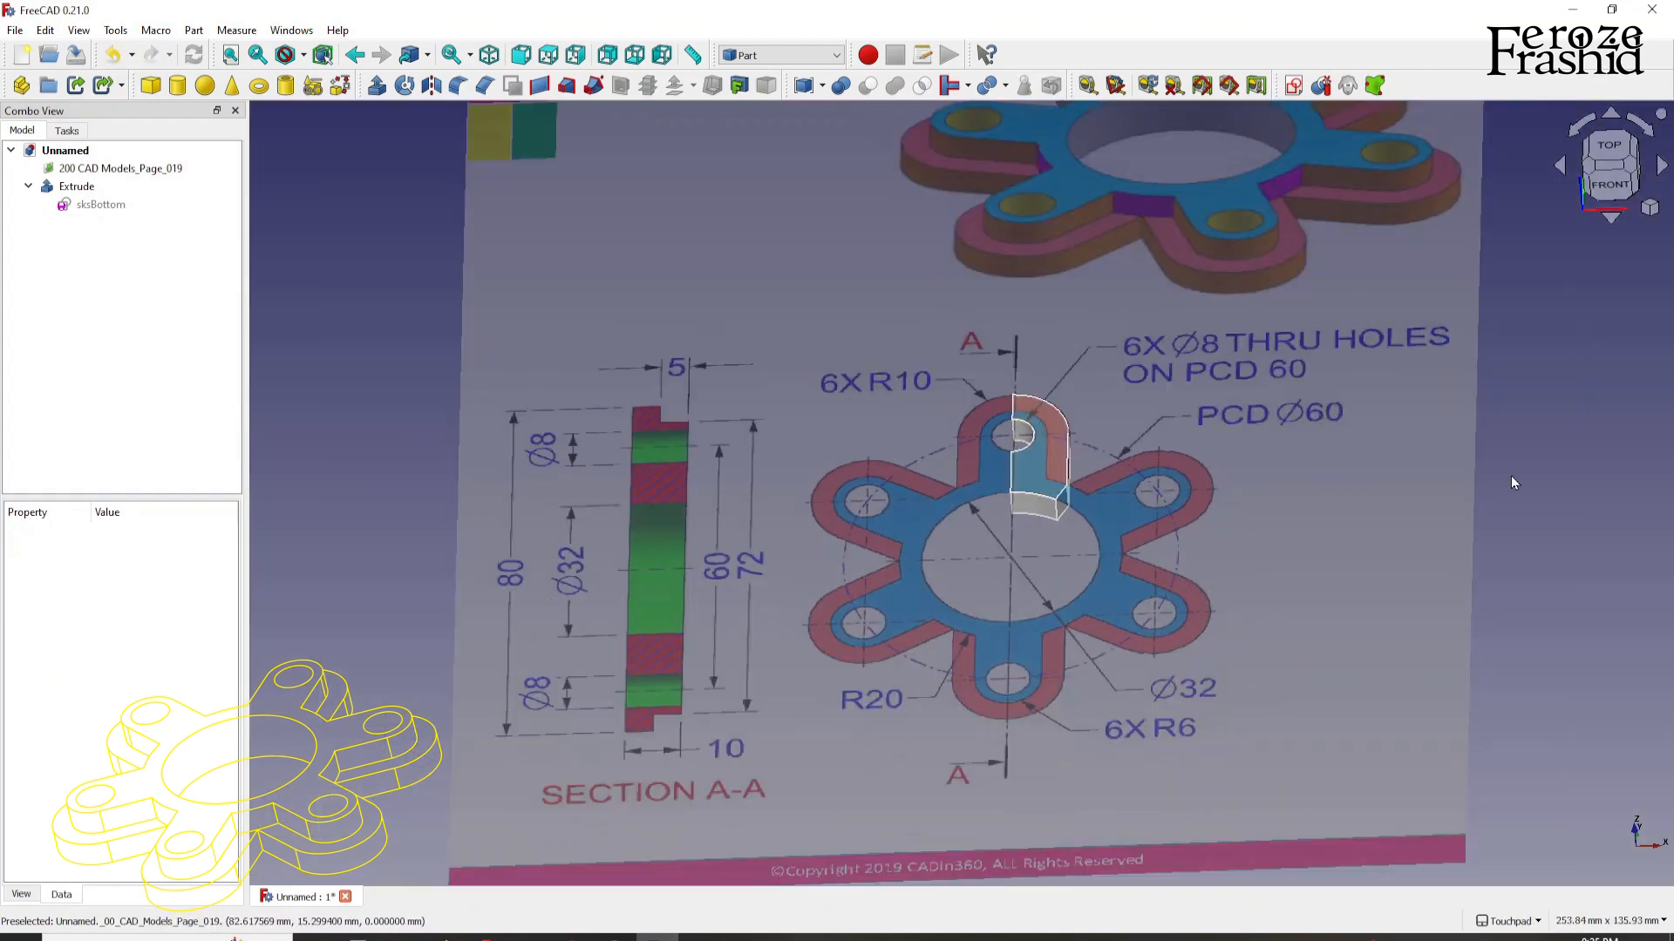
{"action": "left_click", "coordinate": [1609, 149]}
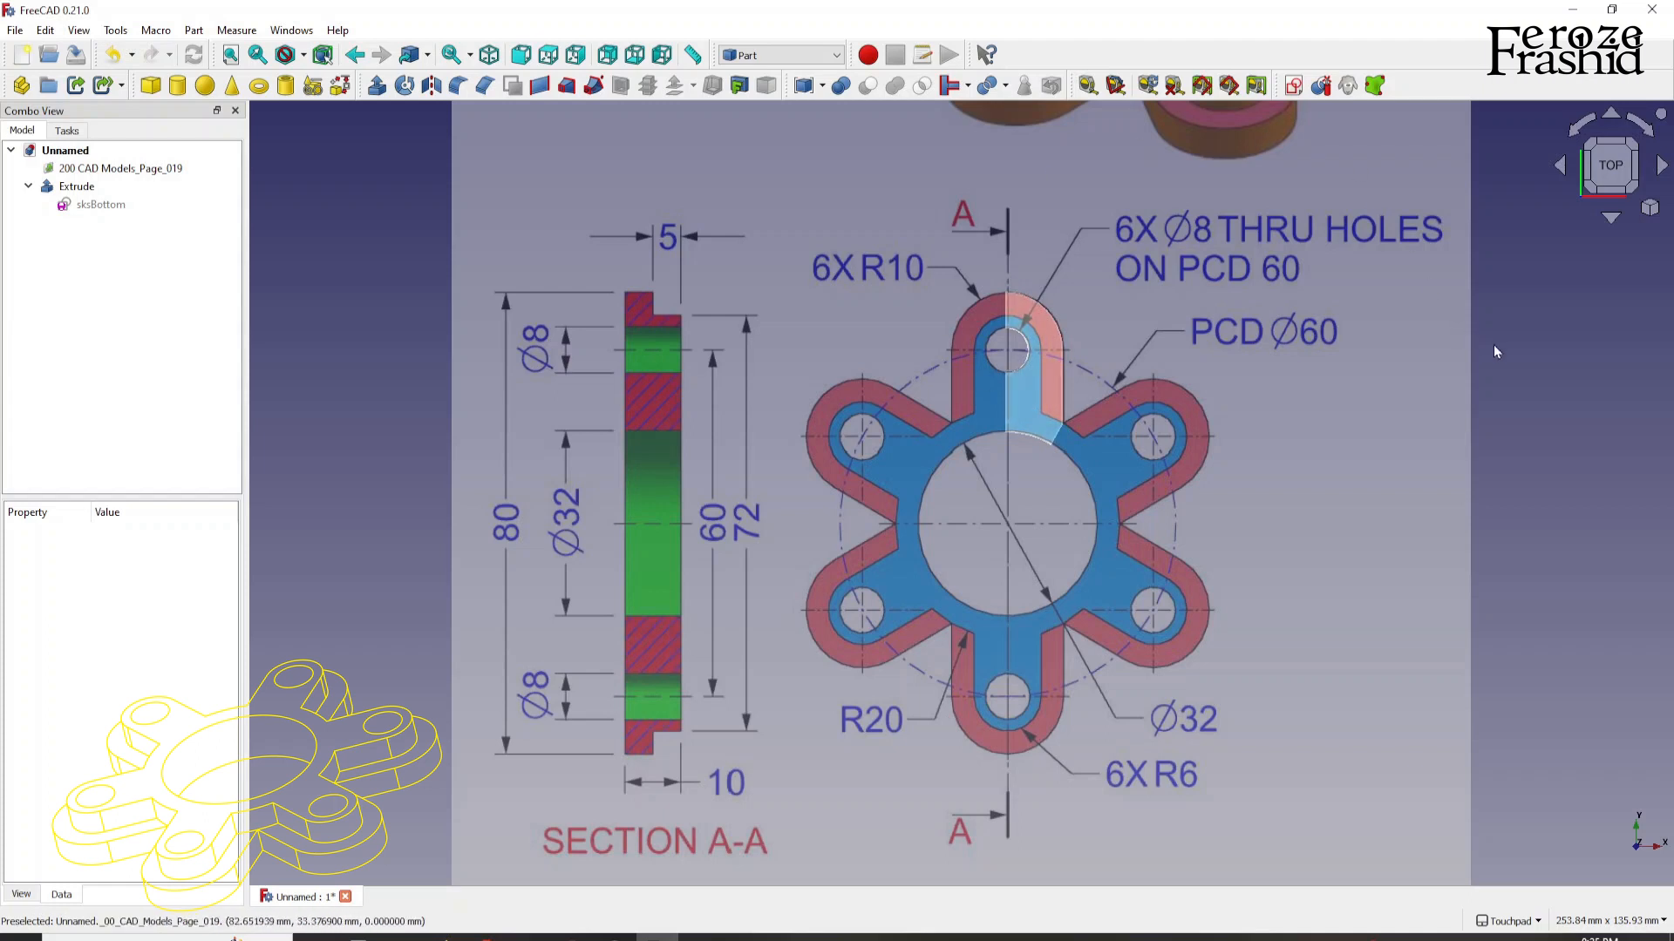
{"action": "left_click", "coordinate": [1293, 85]}
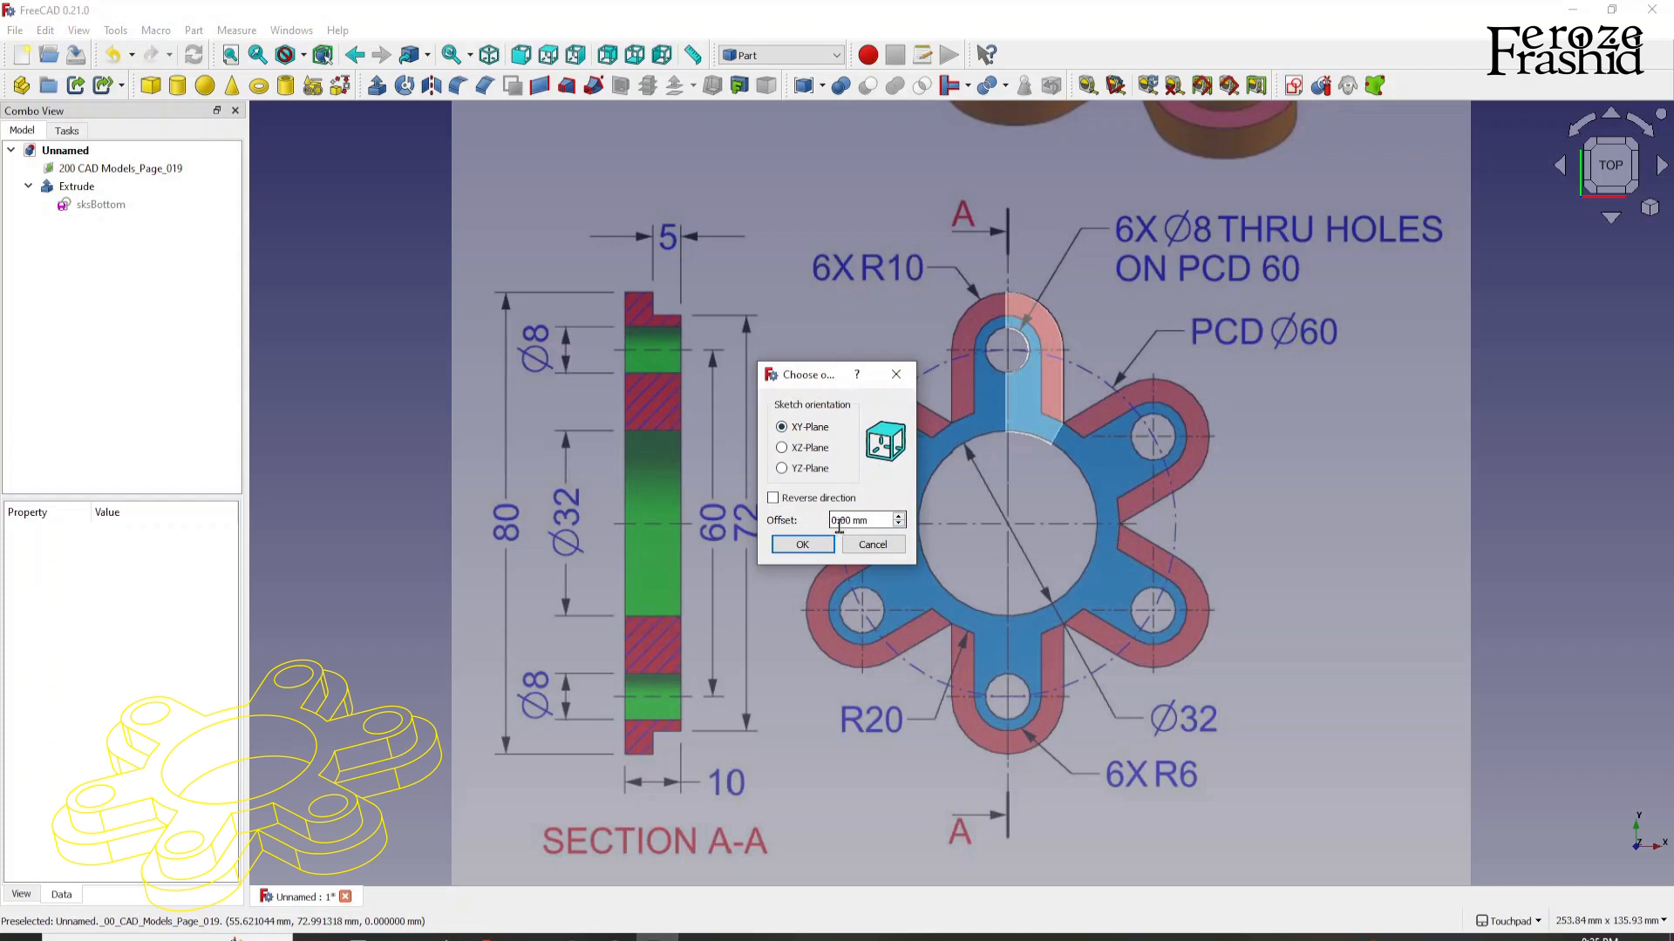
{"action": "left_click", "coordinate": [796, 543]}
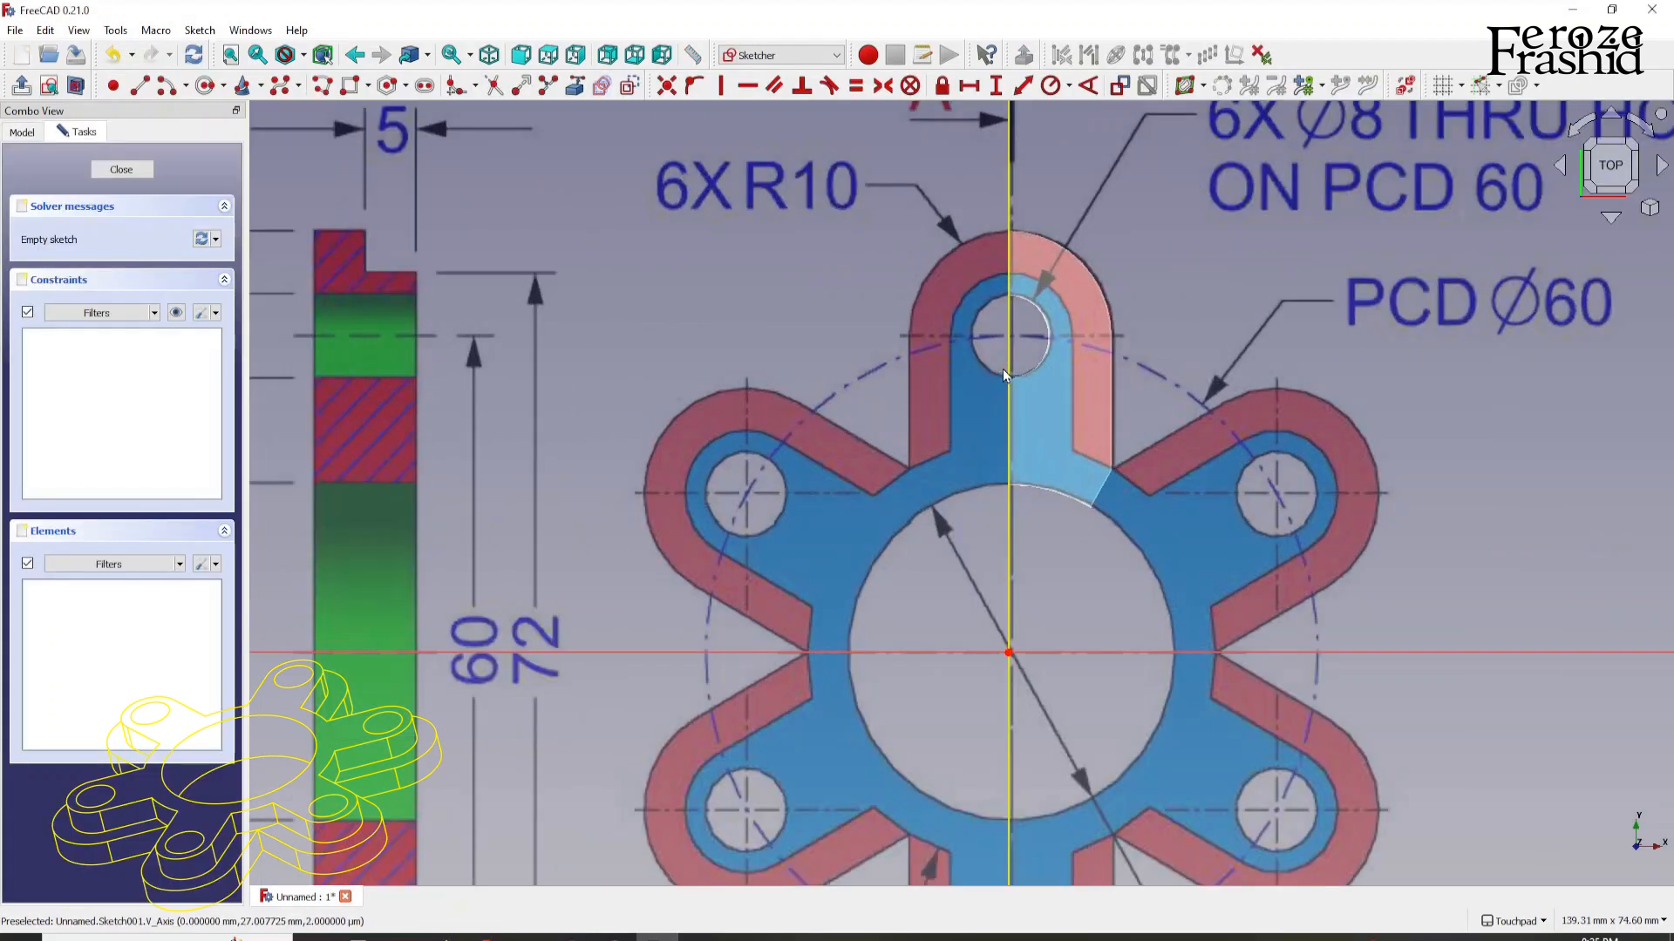
{"action": "scroll", "coordinate": [968, 347], "scroll_direction": "down", "scroll_amount": 1}
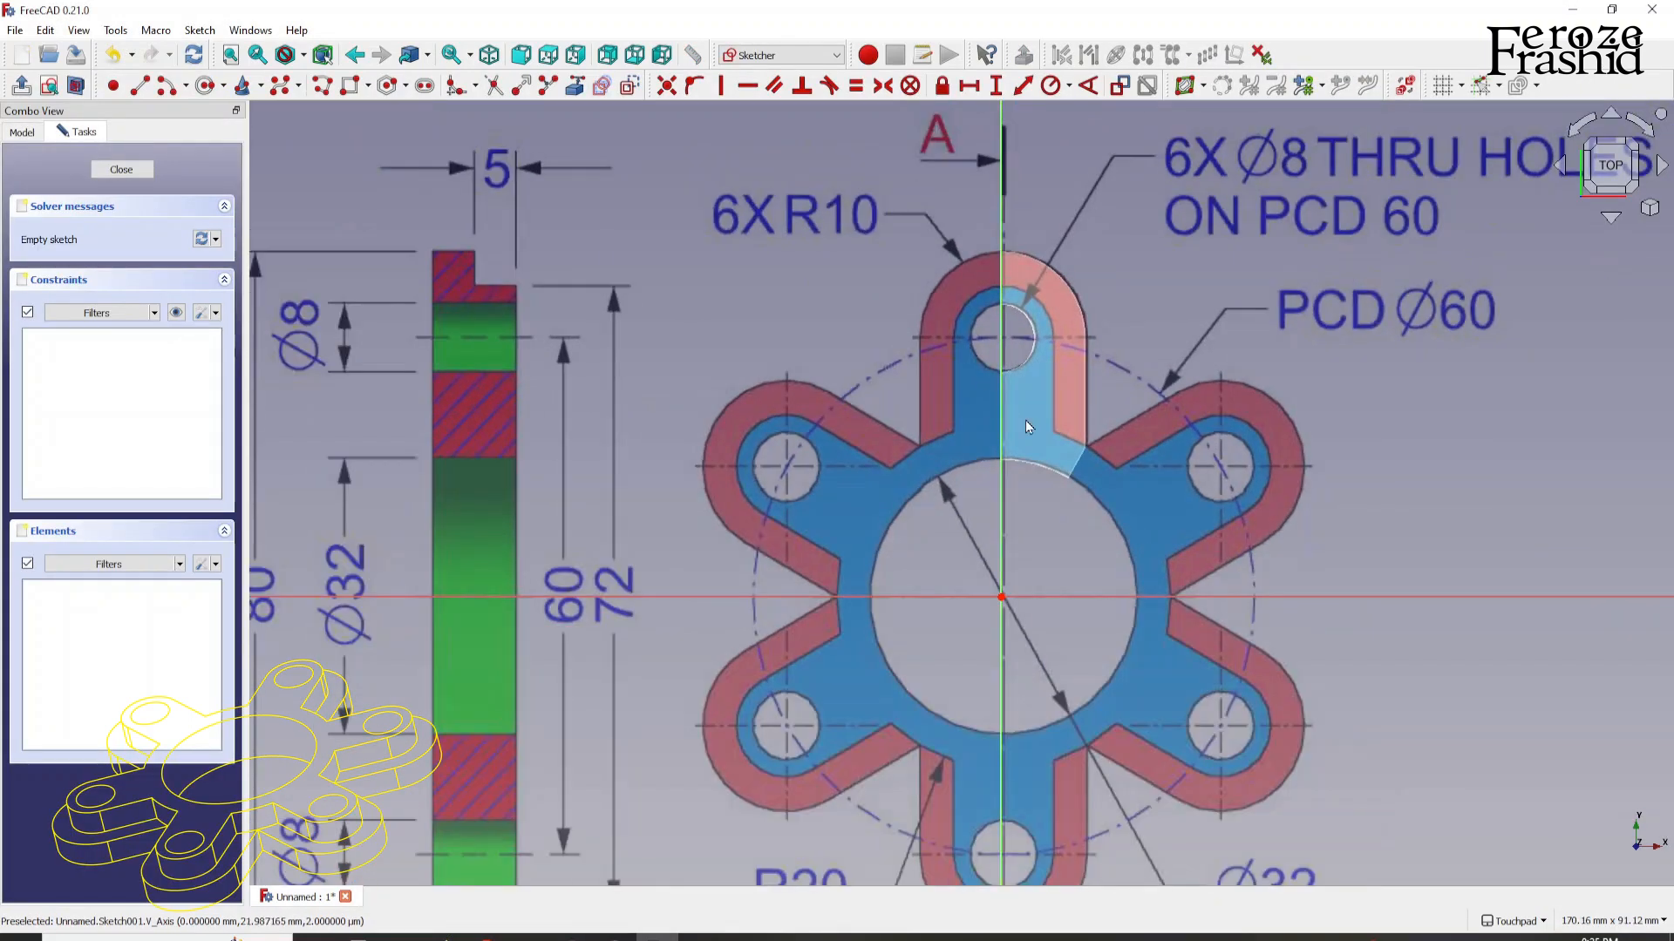
Step: Reference the solid's hole arc and inner bore arc as external geometry, hiding the reference image only while picking the edges
{"action": "left_click", "coordinate": [22, 131]}
{"action": "left_click", "coordinate": [121, 170]}
{"action": "key", "text": "space"}
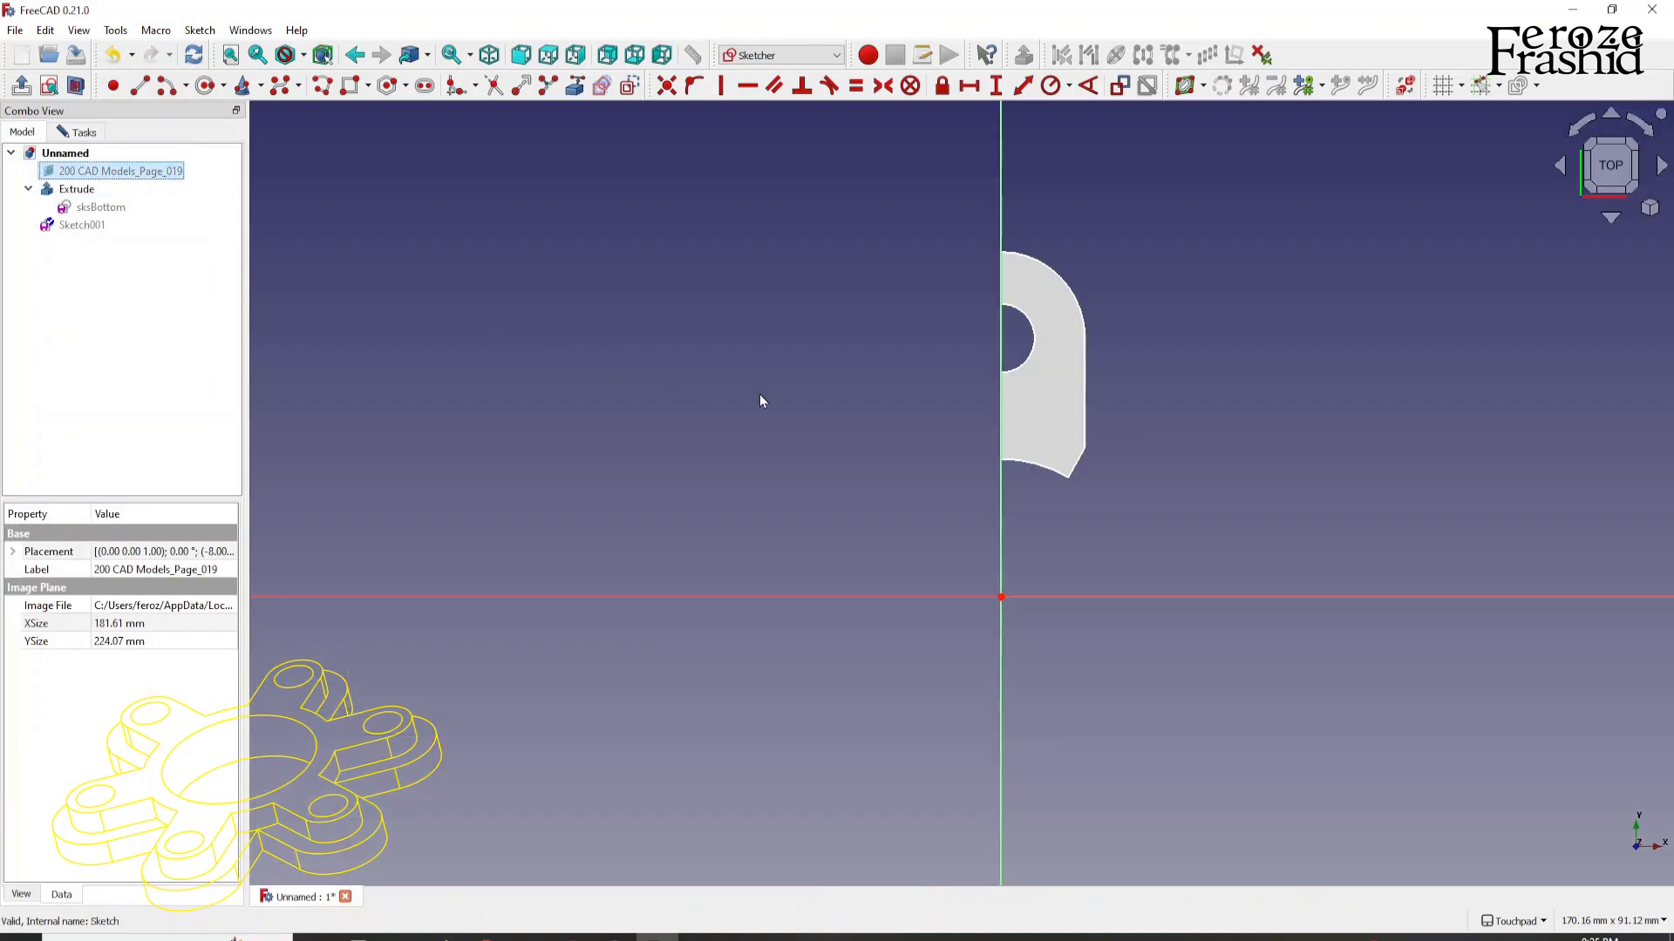
{"action": "left_click", "coordinate": [577, 90]}
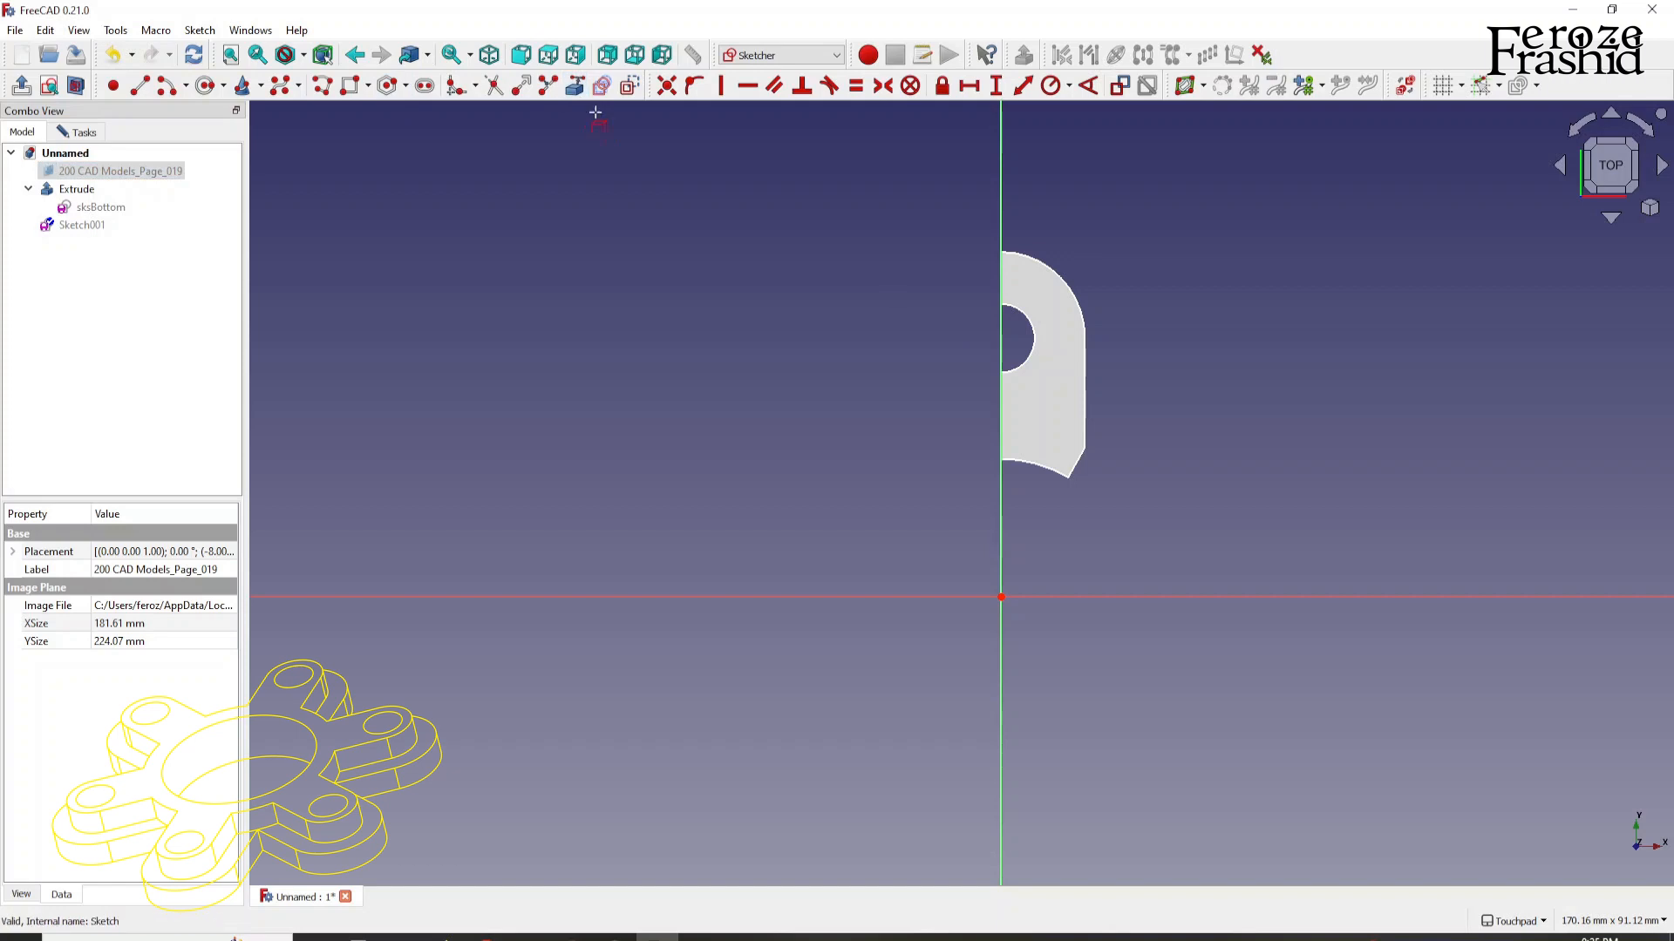
{"action": "left_click", "coordinate": [1034, 333]}
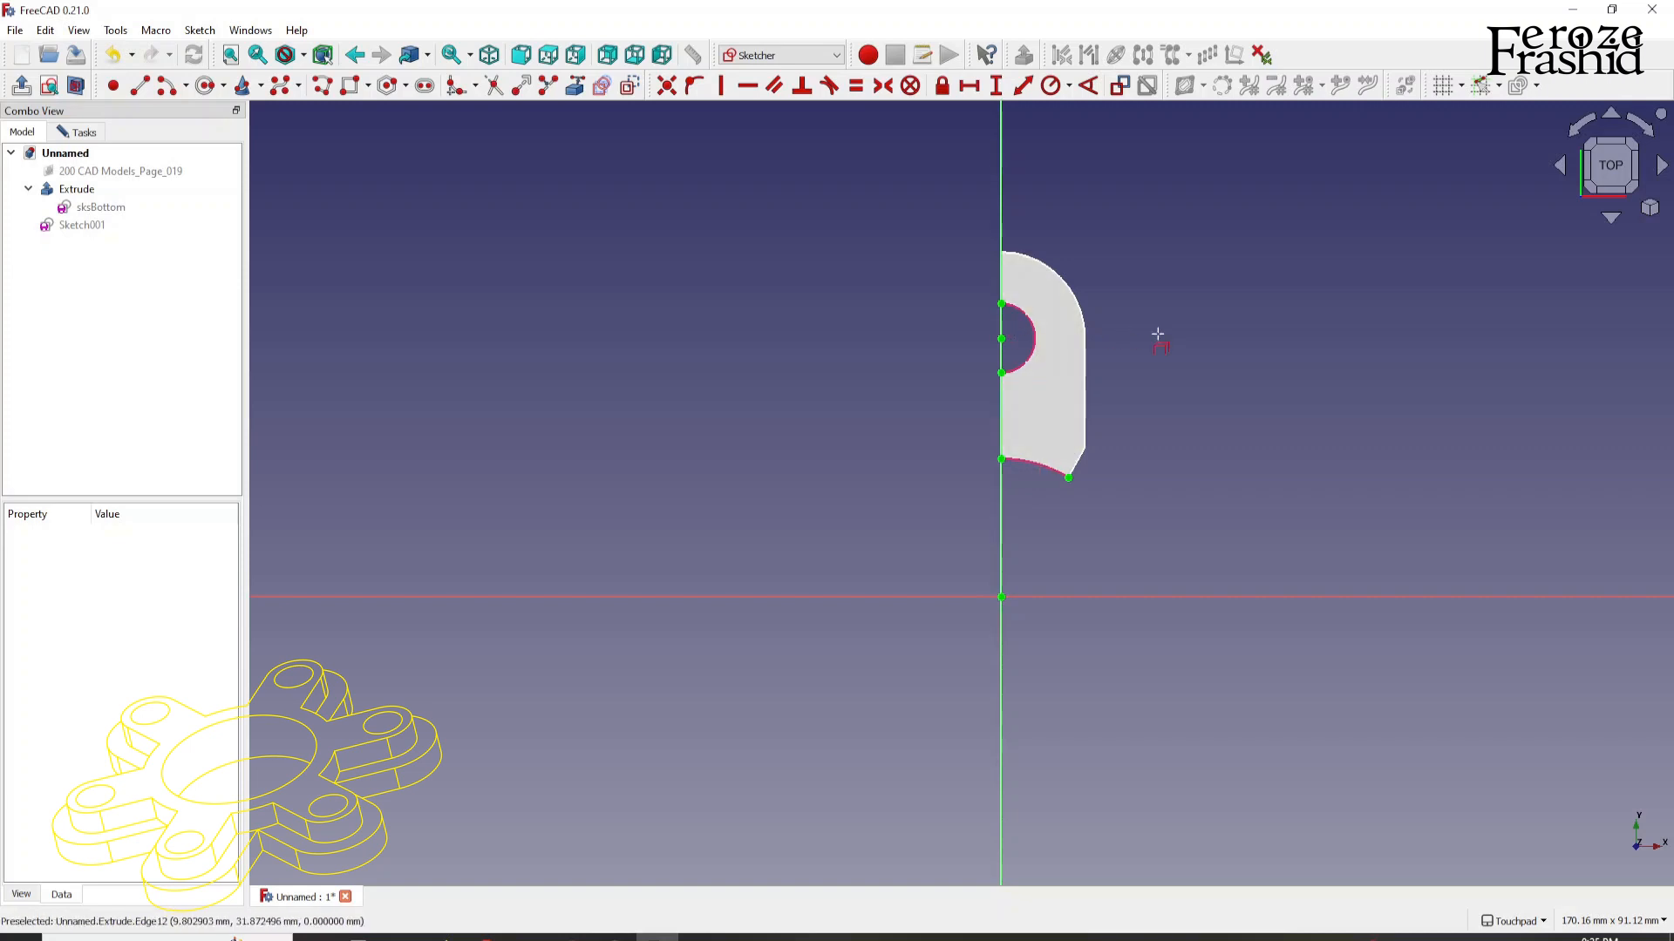
{"action": "left_click", "coordinate": [114, 170]}
{"action": "key", "text": "space"}
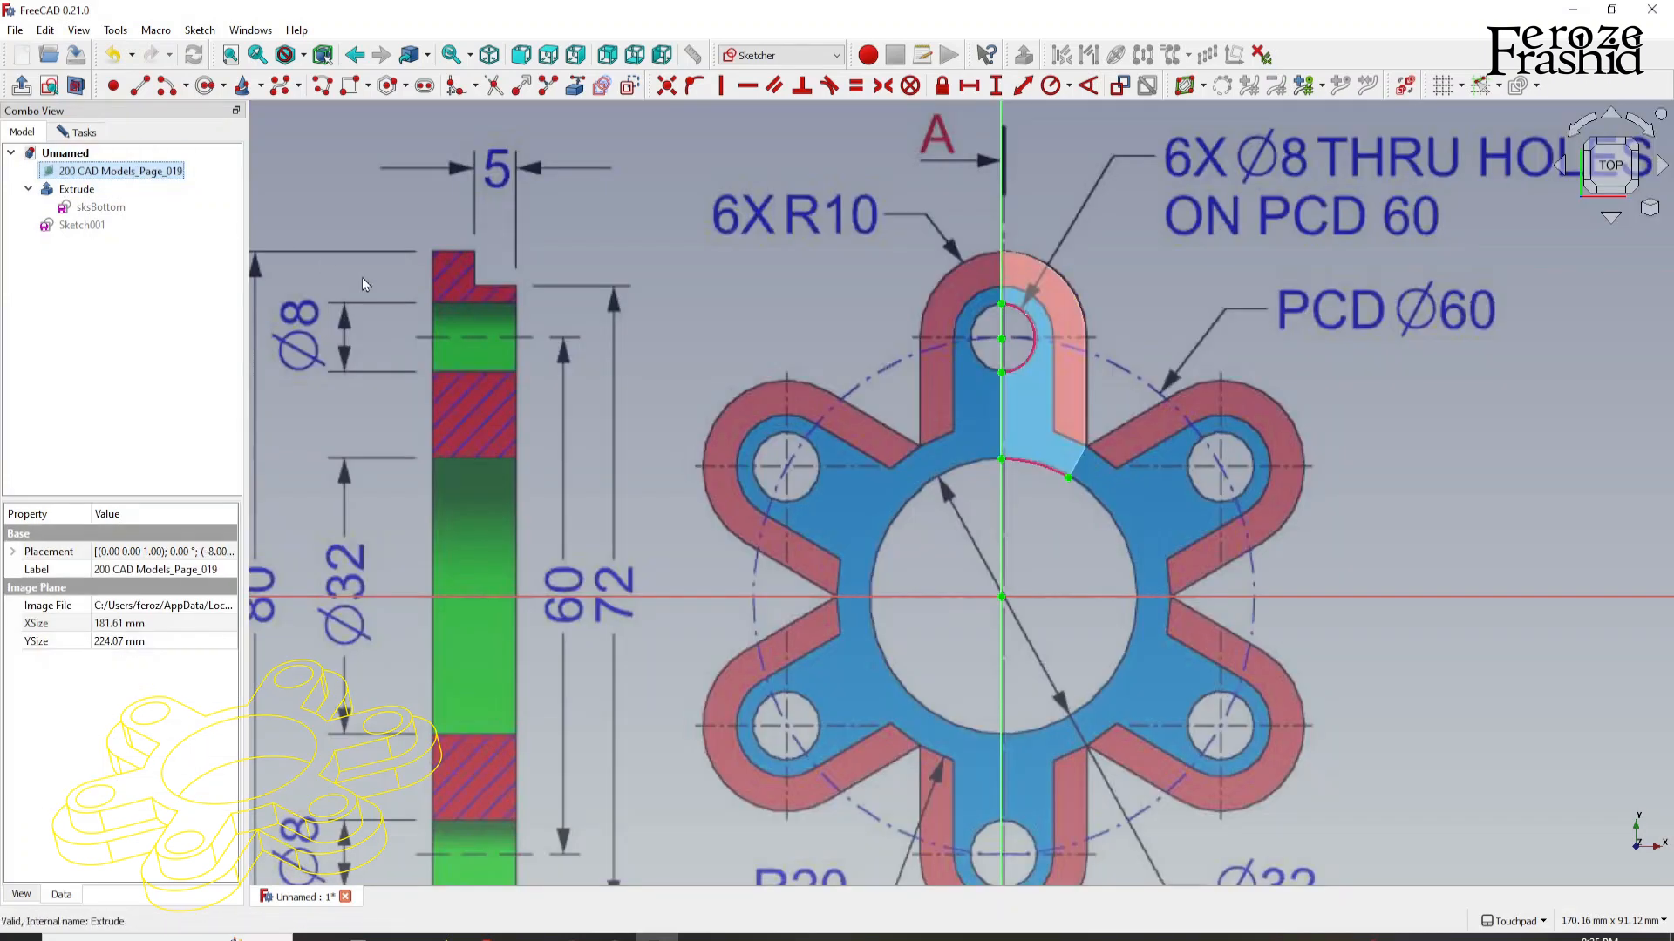
{"action": "scroll", "coordinate": [1054, 333], "scroll_direction": "up", "scroll_amount": 1}
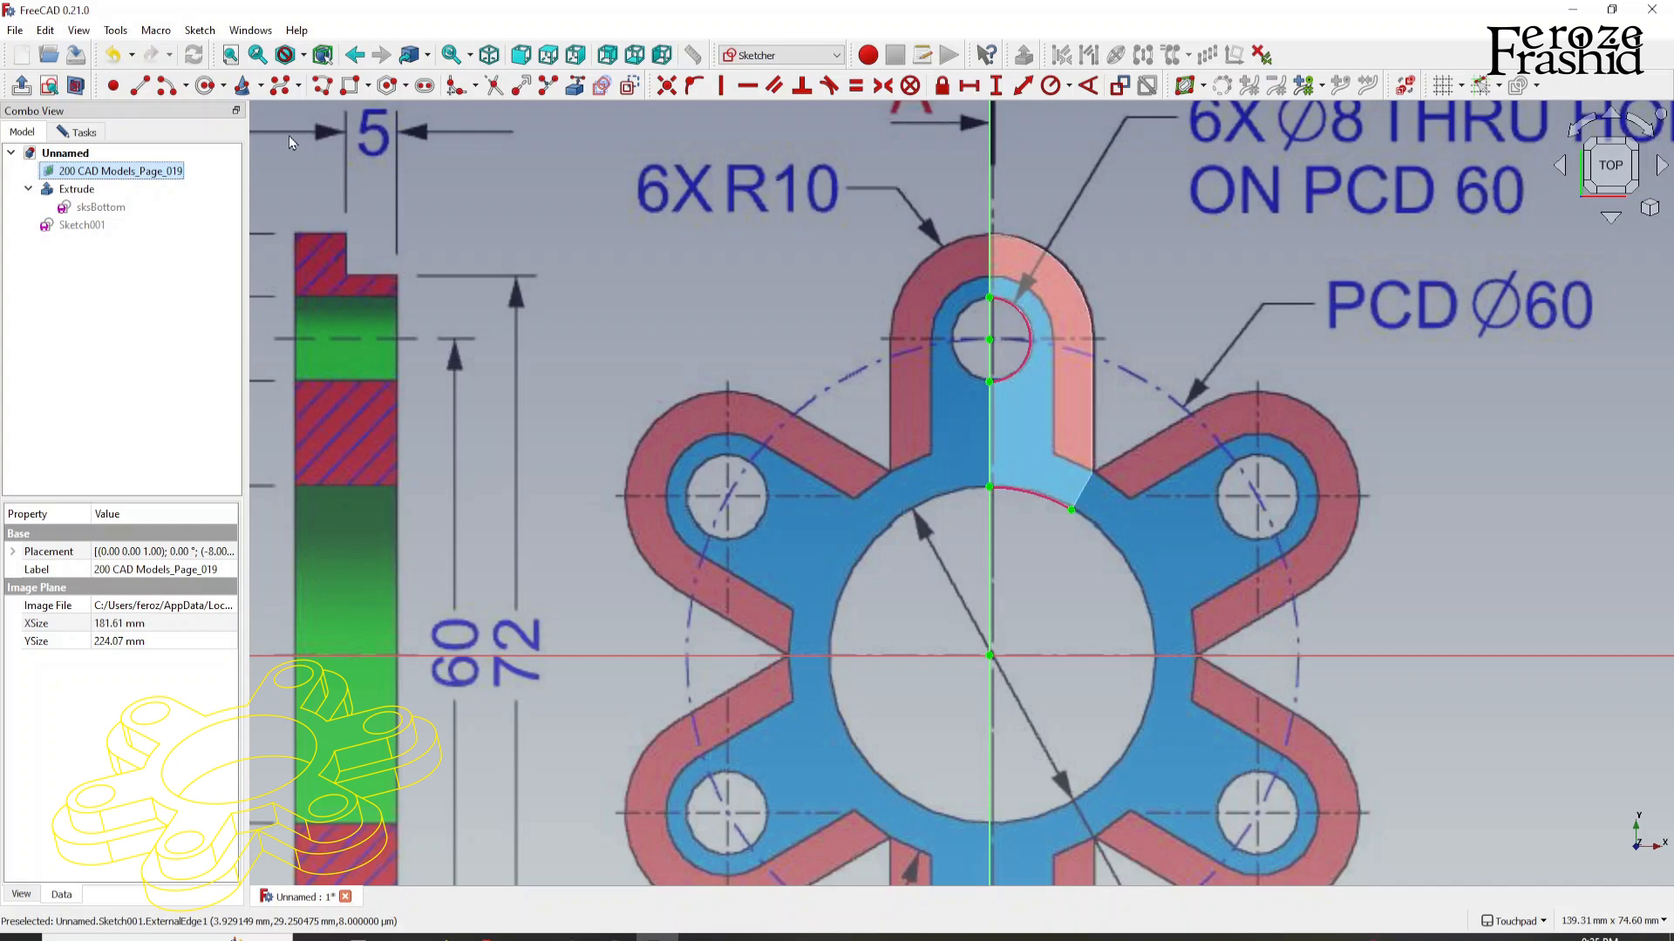
{"action": "left_click", "coordinate": [334, 87]}
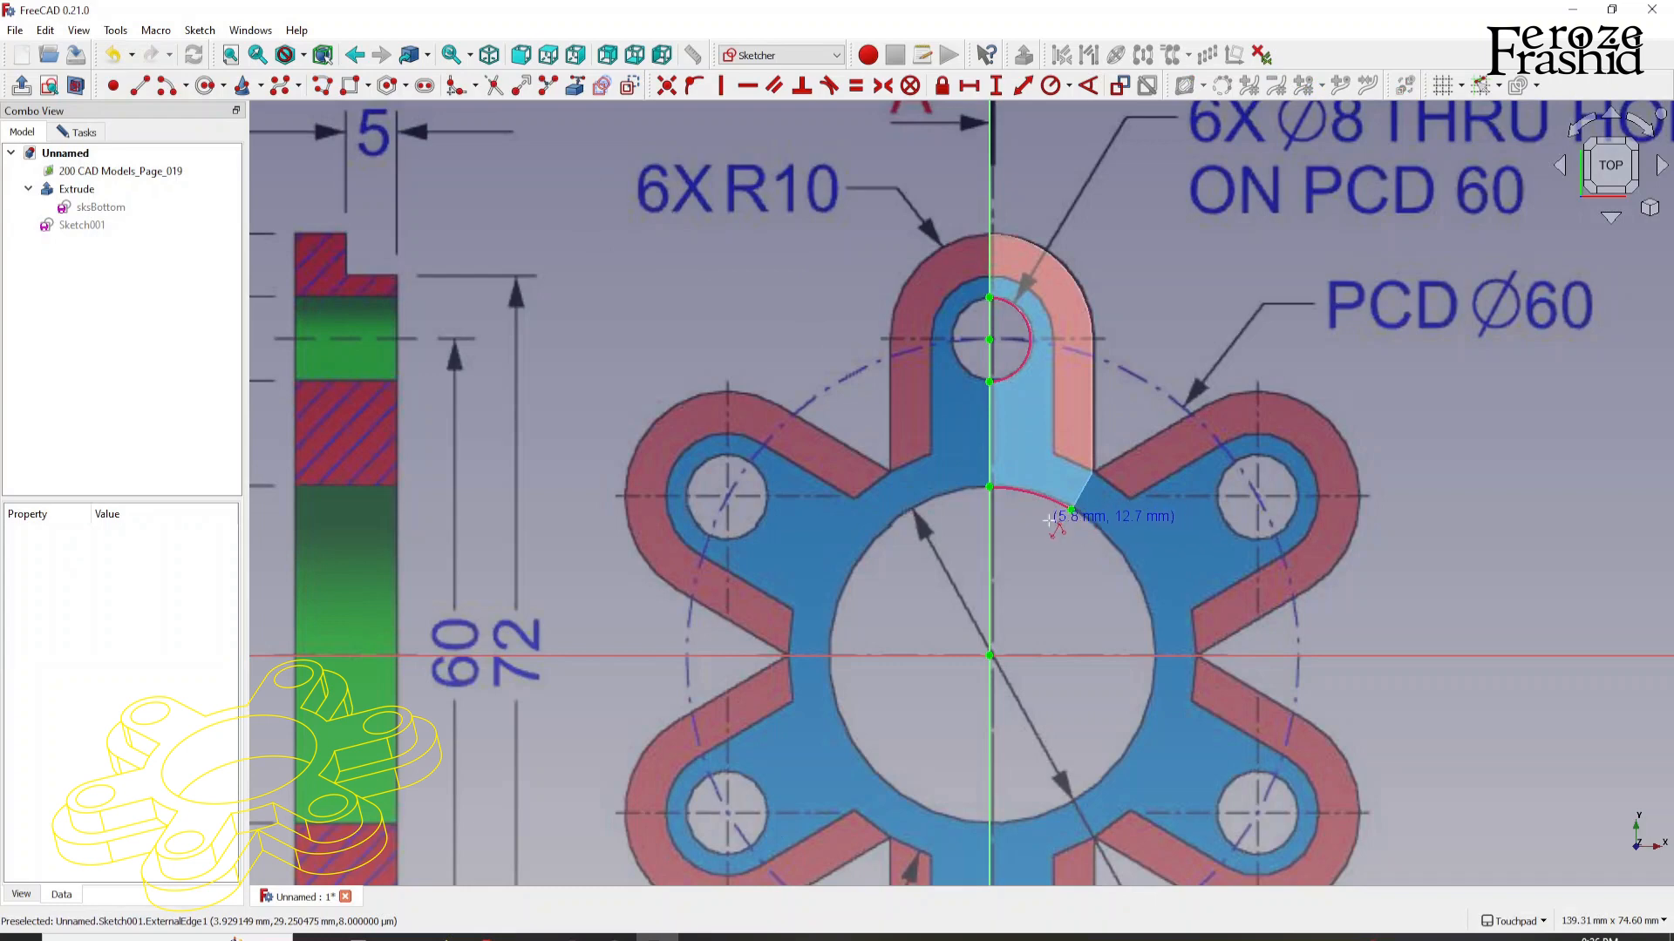
{"action": "left_click", "coordinate": [989, 486]}
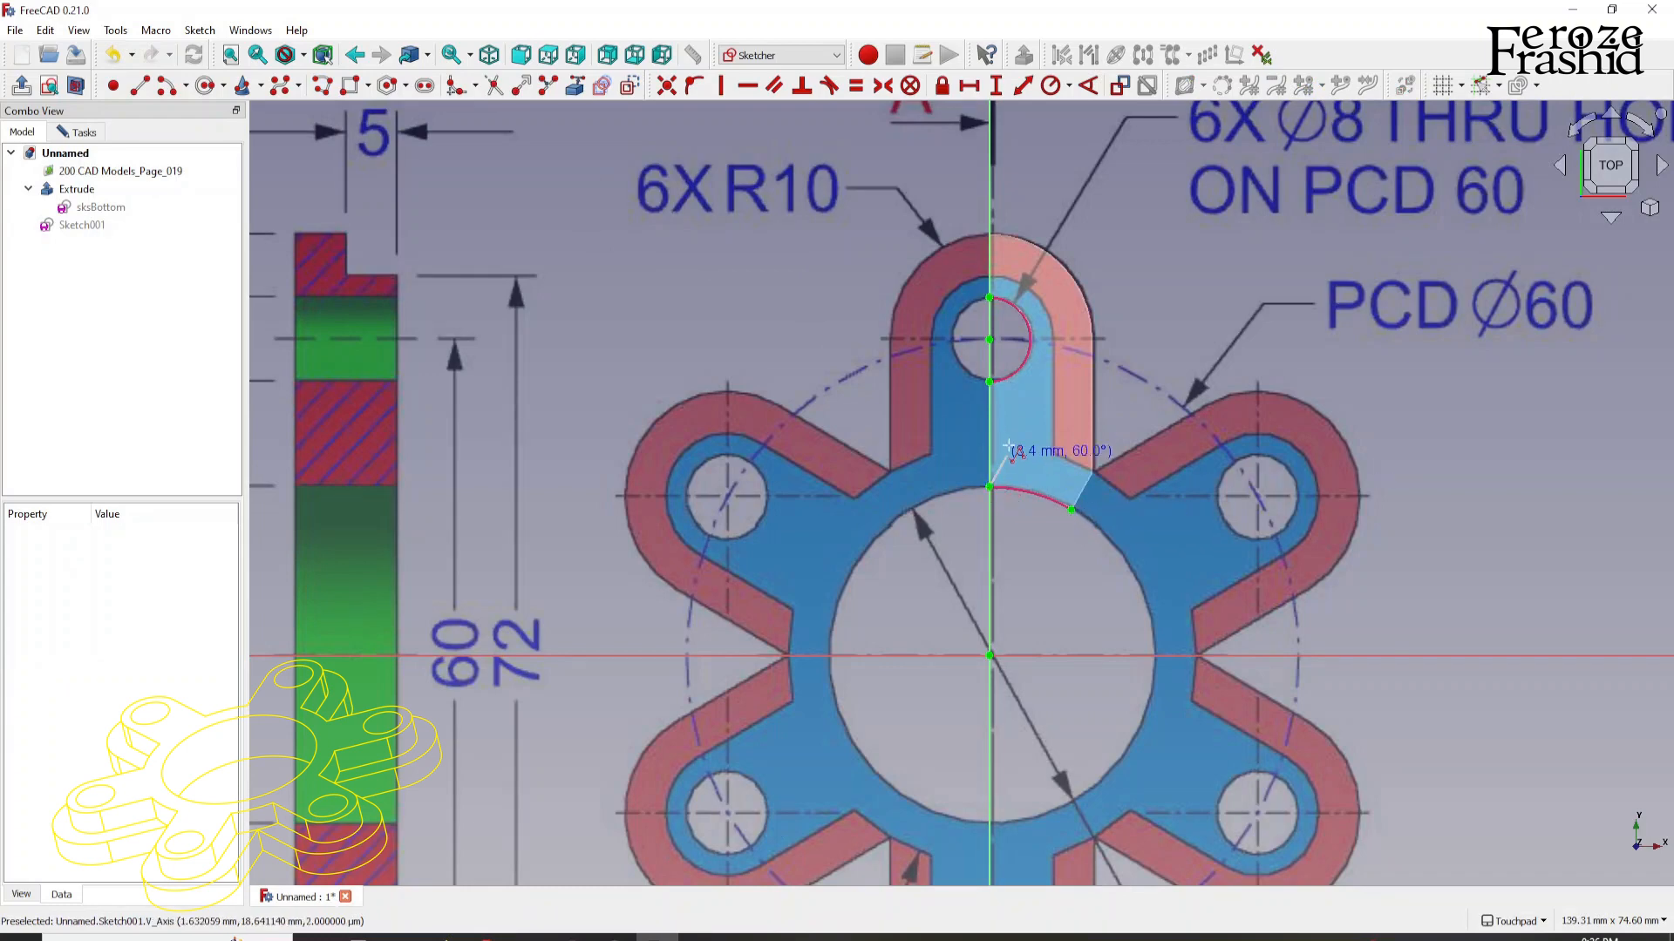
{"action": "key", "text": "m"}
{"action": "left_click", "coordinate": [1070, 509]}
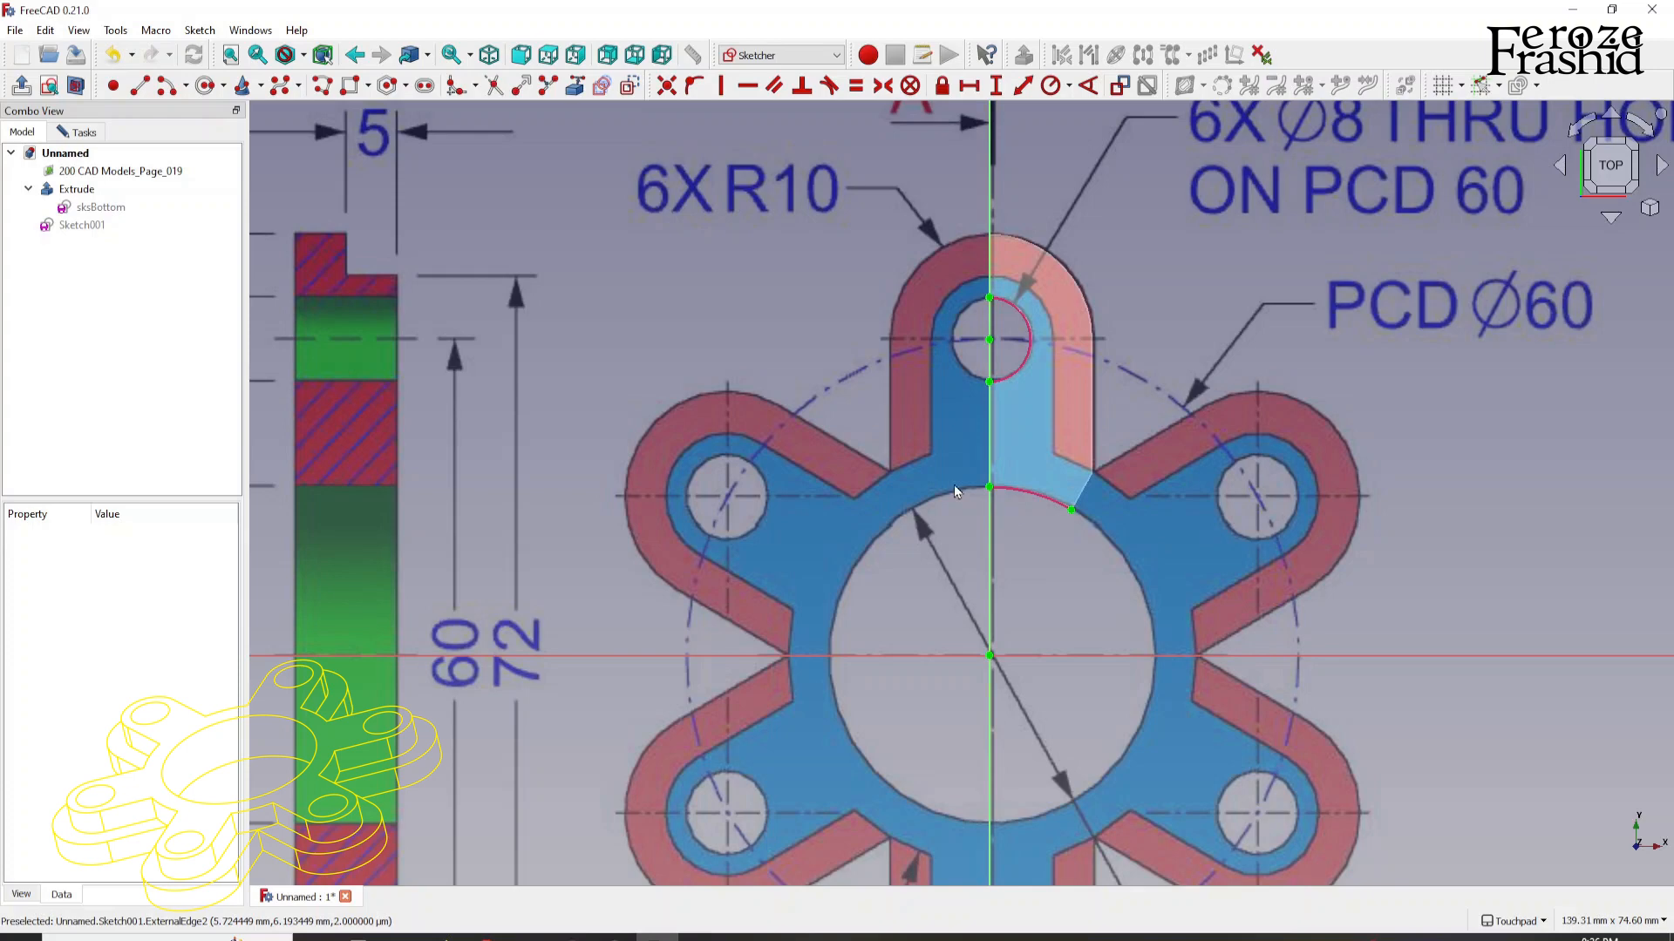
{"action": "scroll", "coordinate": [326, 337], "scroll_direction": "down", "scroll_amount": 1}
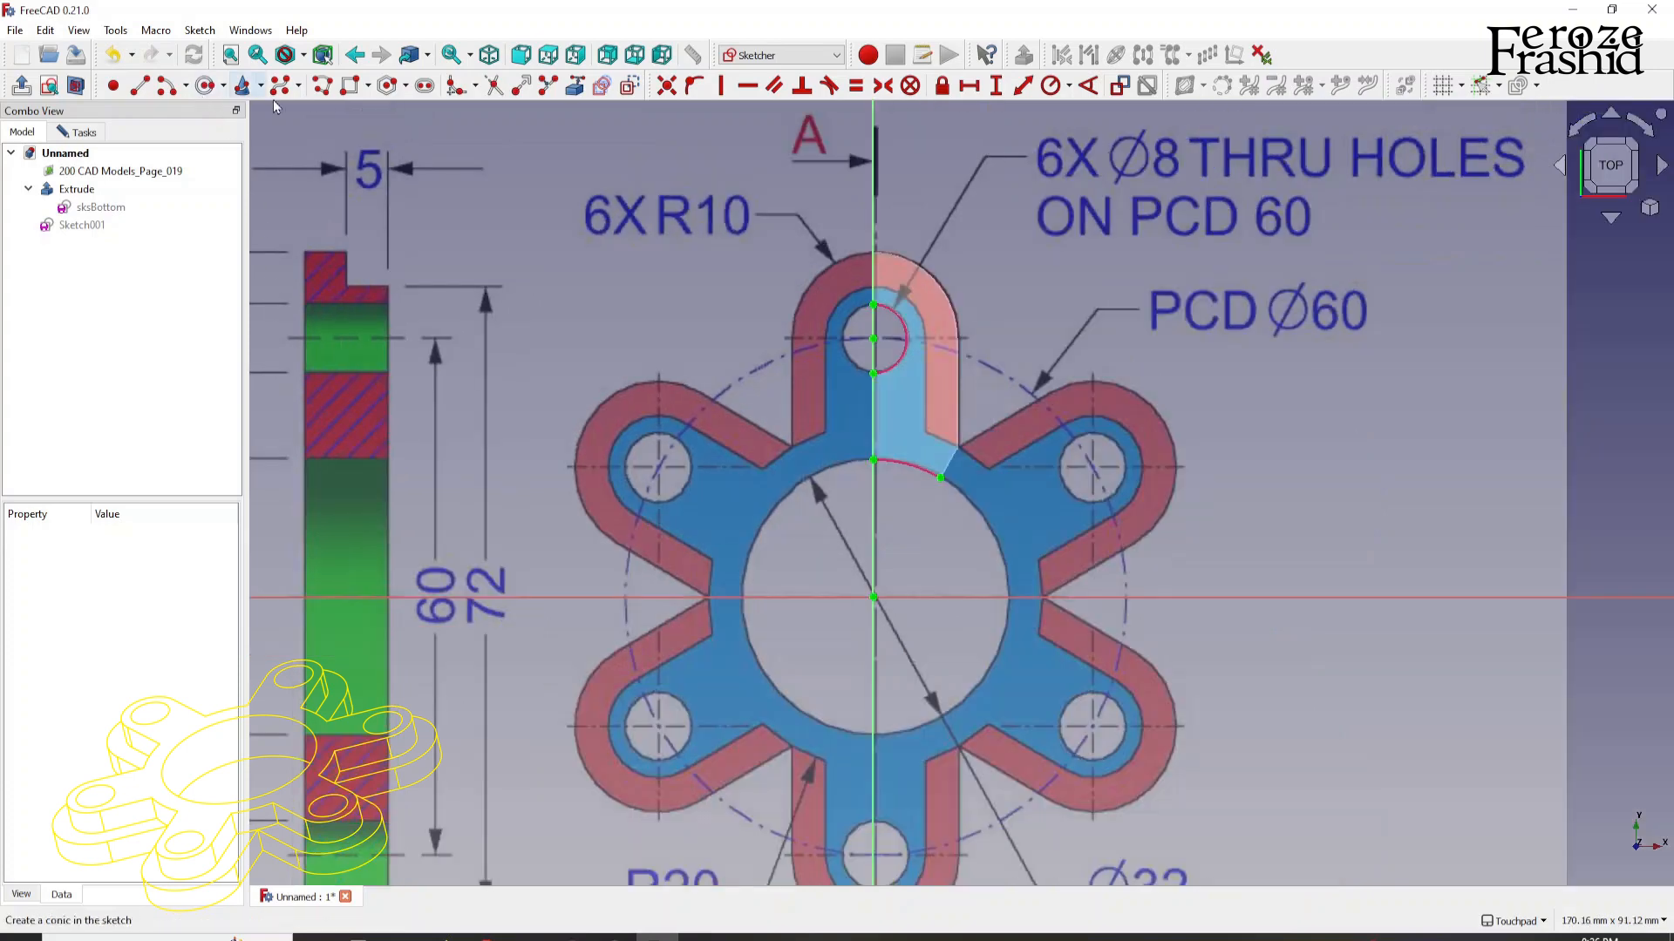
Step: Start a polyline with a 10 mm vertical line from the bore arc's upper end to the hole, and trace the hole's half arc upward
{"action": "left_click", "coordinate": [322, 86]}
{"action": "scroll", "coordinate": [967, 408], "scroll_direction": "up", "scroll_amount": 3}
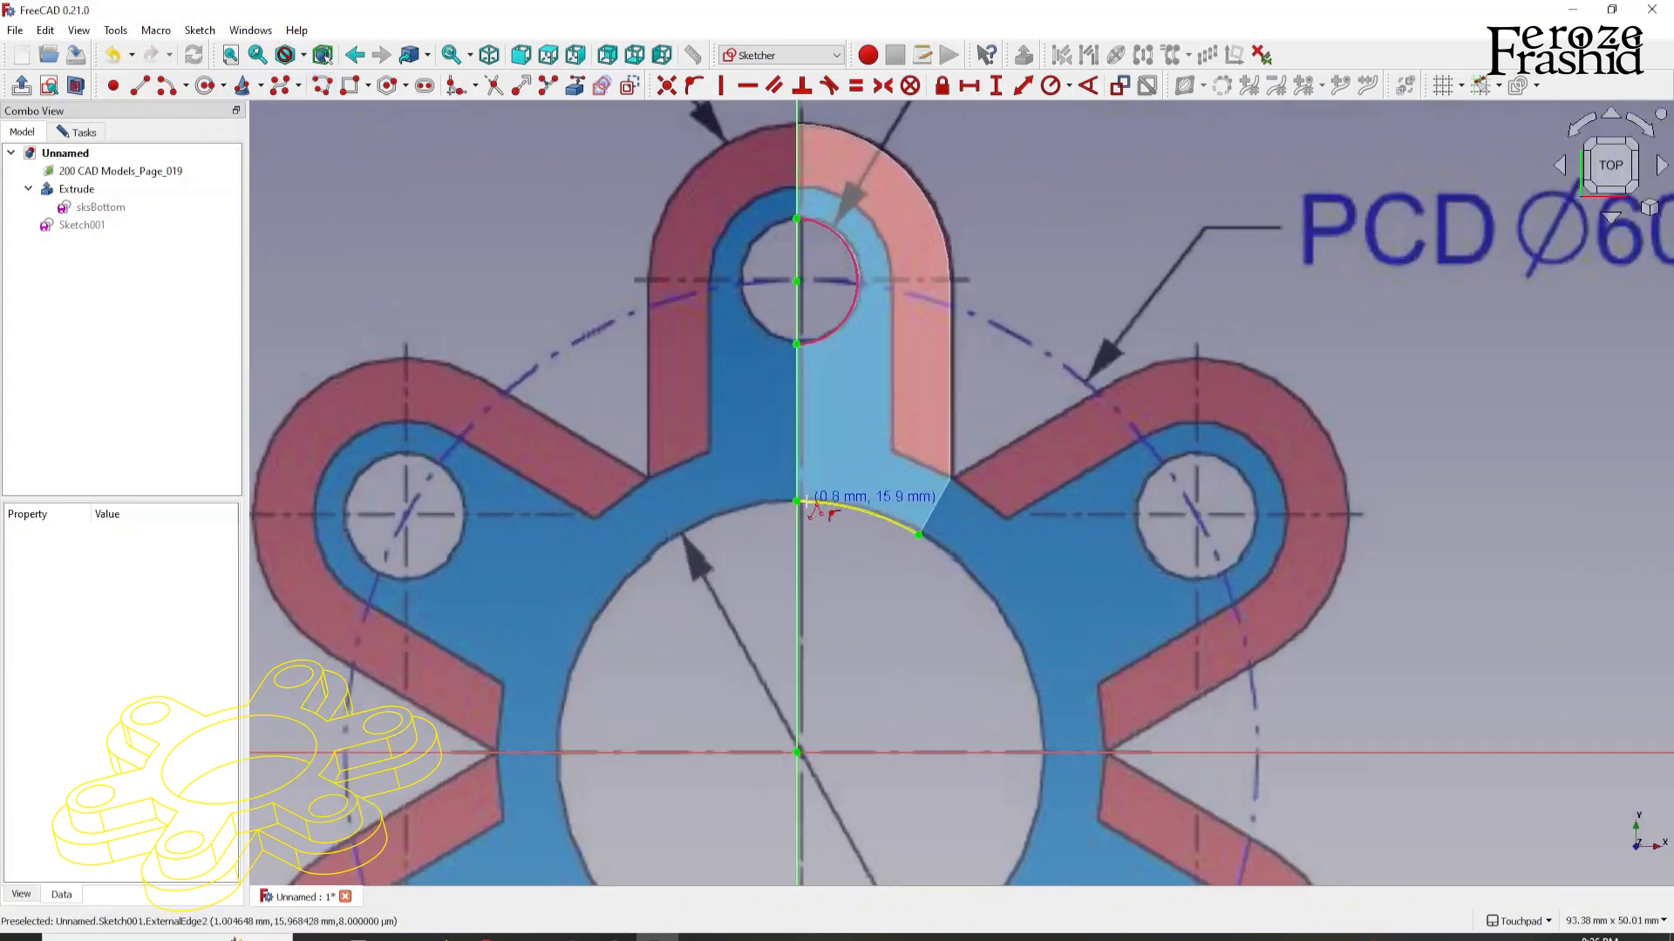
{"action": "left_click", "coordinate": [797, 503]}
{"action": "key", "text": "m"}
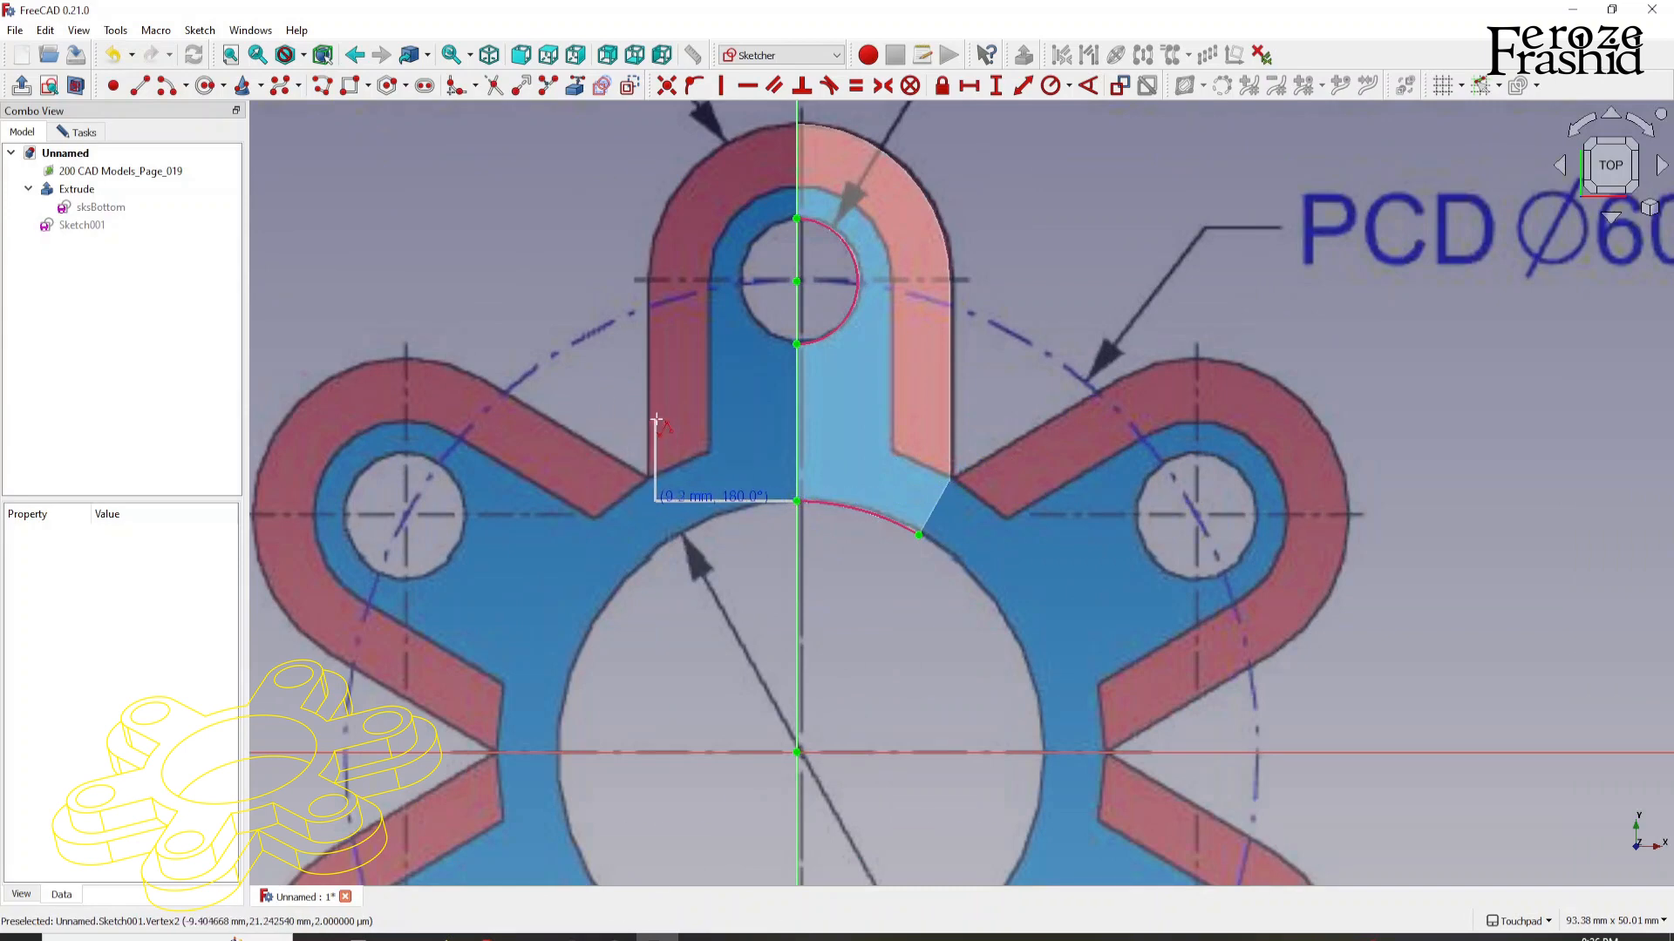
{"action": "key", "text": "m"}
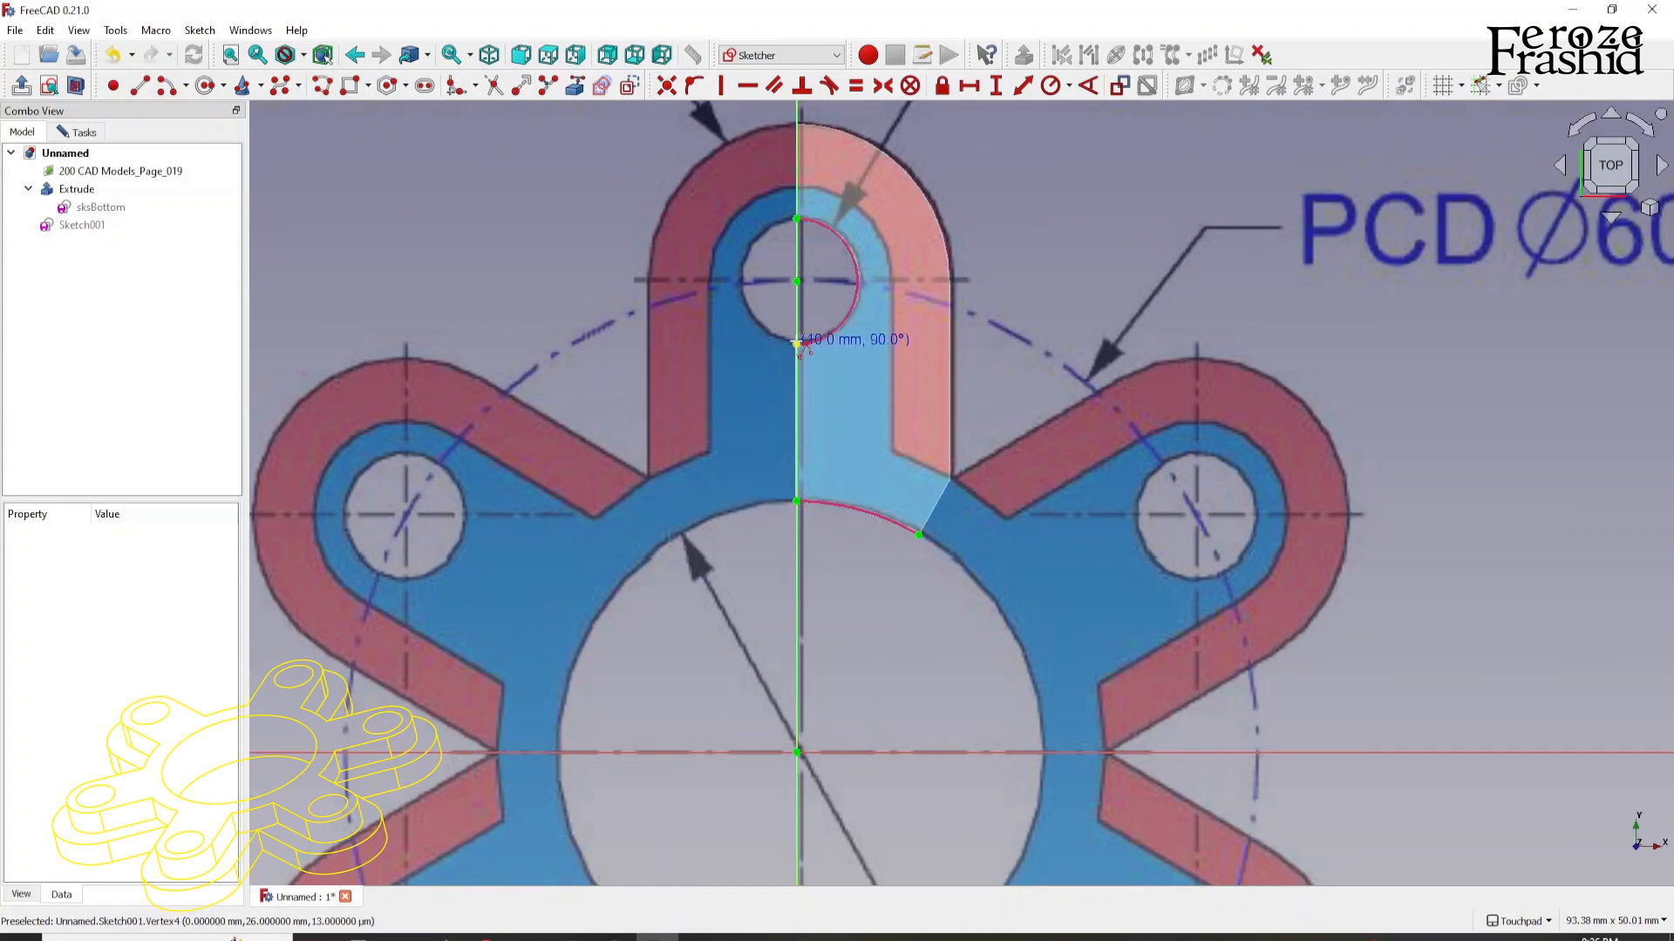
{"action": "left_click", "coordinate": [797, 344]}
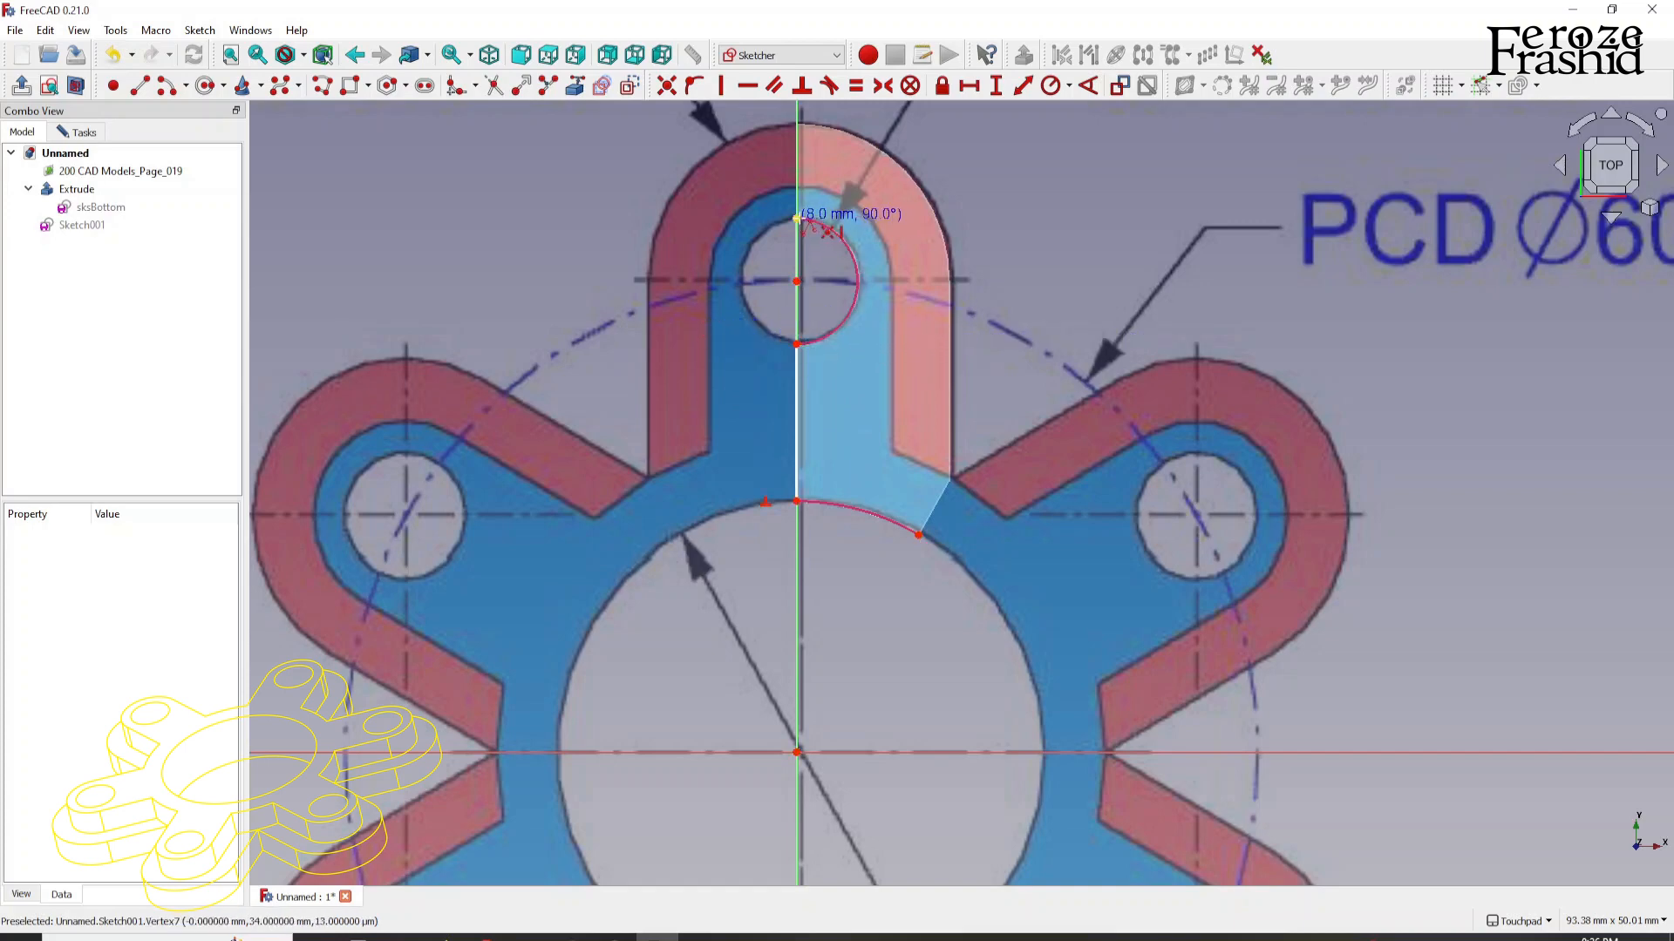
{"action": "left_click", "coordinate": [797, 217]}
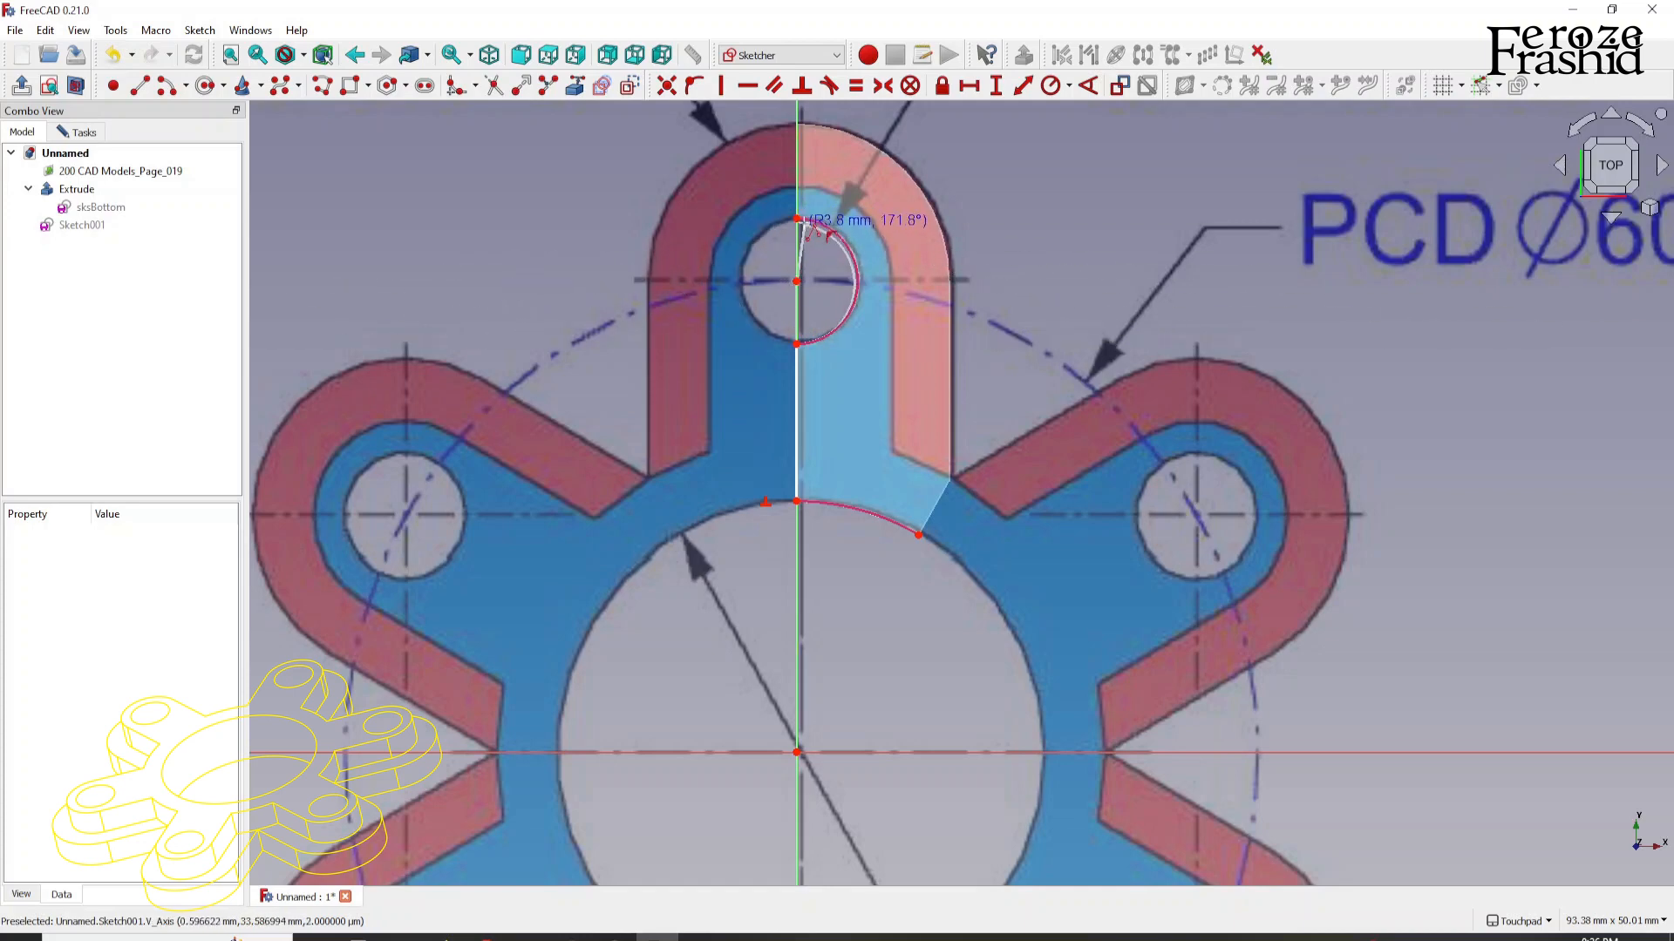
{"action": "left_click", "coordinate": [797, 218]}
Step: Continue the polyline up the vertical axis to the blue boss's top and add a quarter arc of about 6.2 mm radius around it
{"action": "scroll", "coordinate": [799, 220], "scroll_direction": "down", "scroll_amount": 2}
{"action": "scroll", "coordinate": [814, 228], "scroll_direction": "up", "scroll_amount": 3}
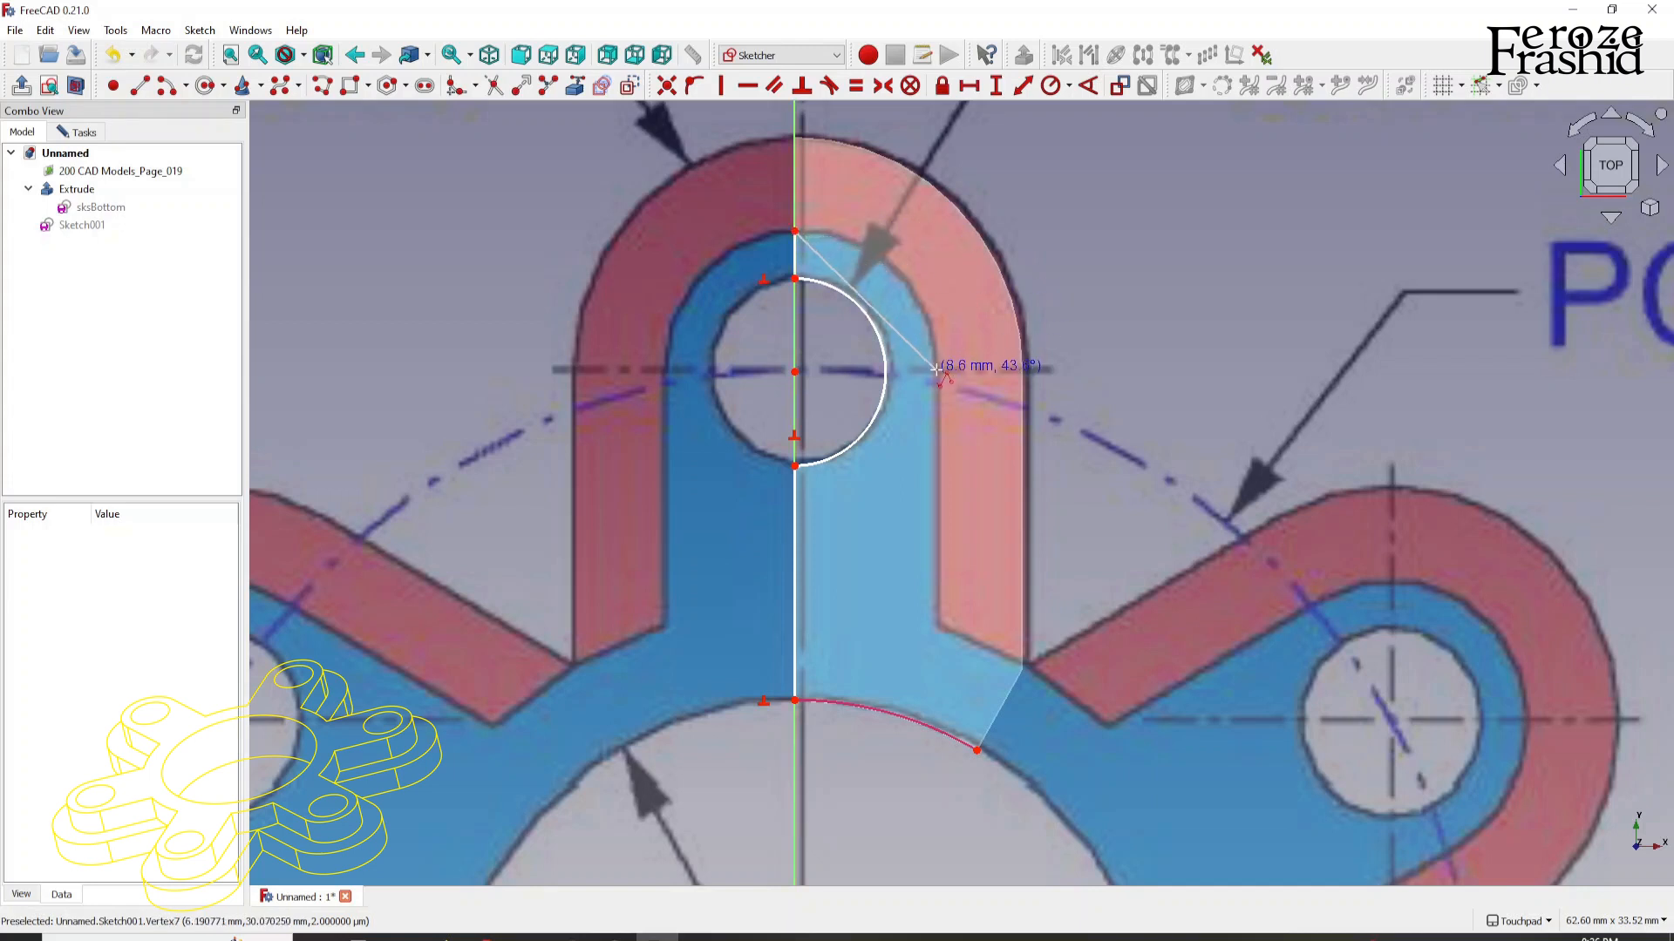
{"action": "key", "text": "m"}
{"action": "key", "text": "m"}
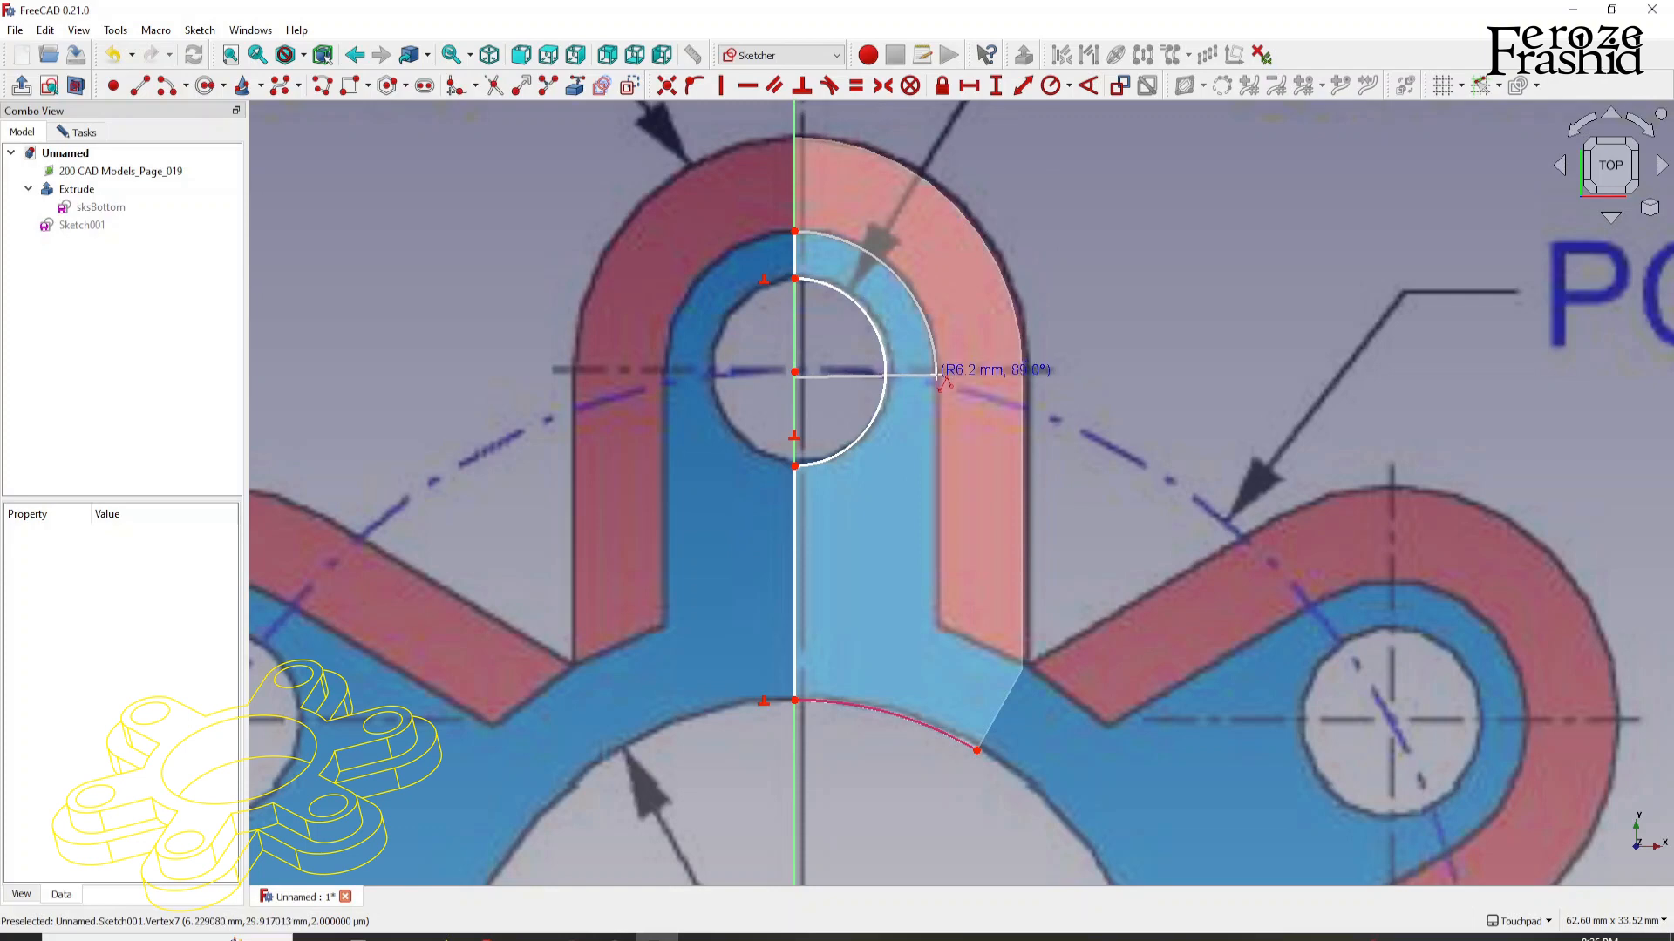
{"action": "left_click", "coordinate": [938, 371]}
{"action": "scroll", "coordinate": [921, 318], "scroll_direction": "down", "scroll_amount": 2}
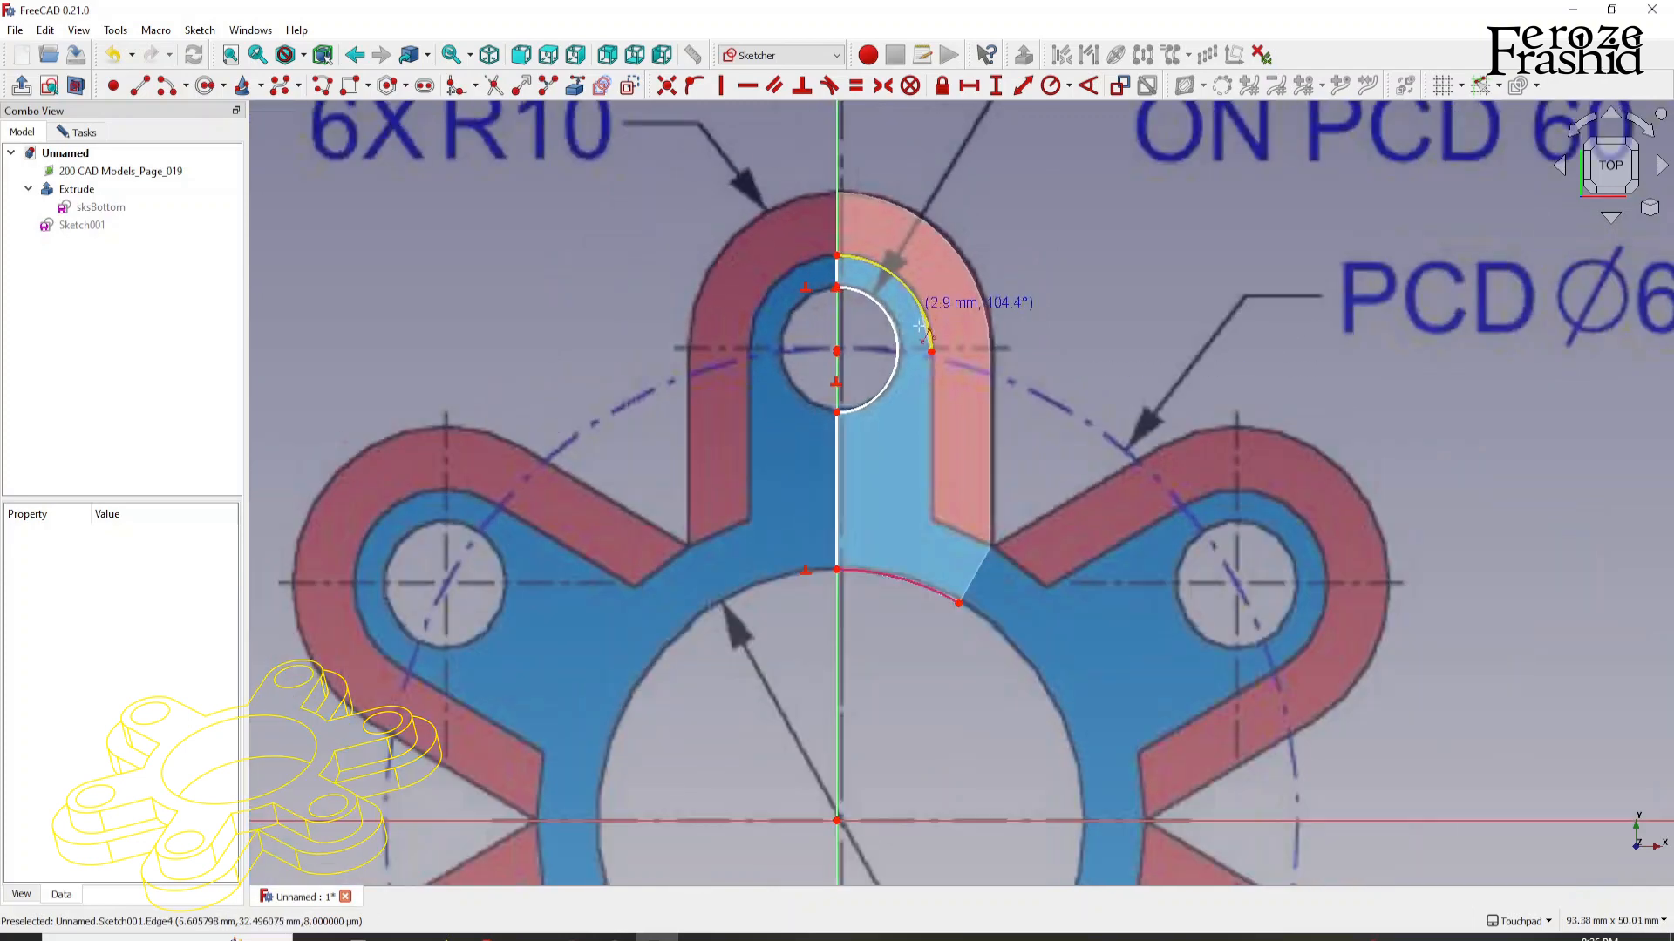
Step: Continue with a straight line down the blue arm's side and an arc of about 4.4 mm radius to the solid's outer corner
{"action": "left_click", "coordinate": [935, 520]}
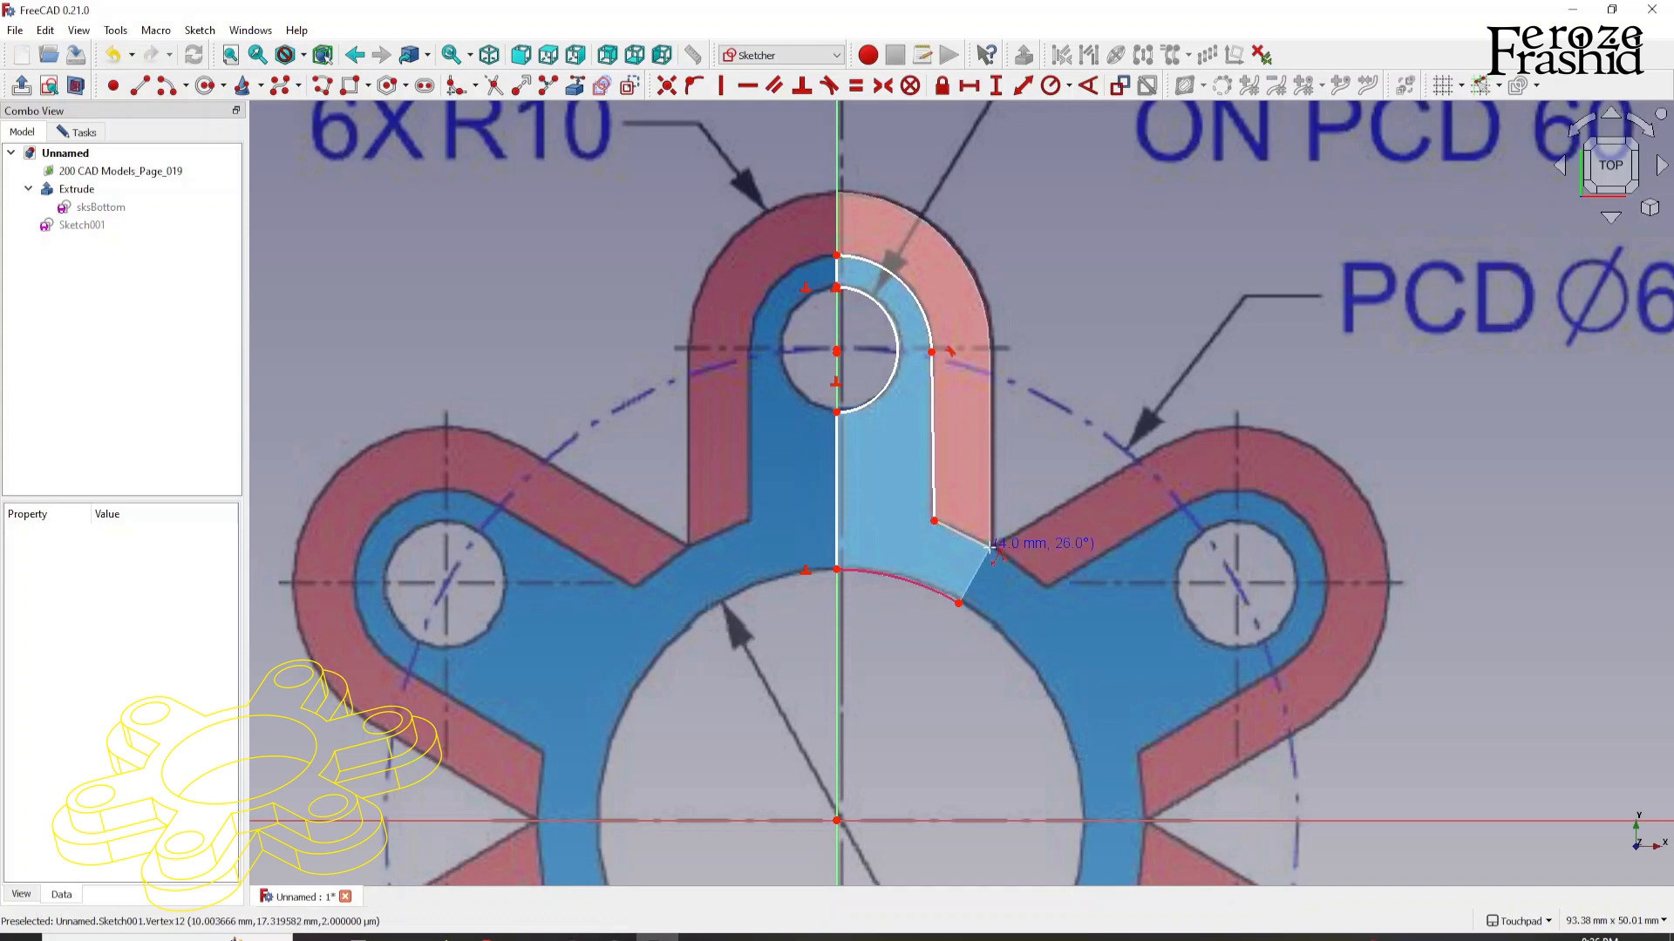
{"action": "key", "text": "m"}
{"action": "key", "text": "m"}
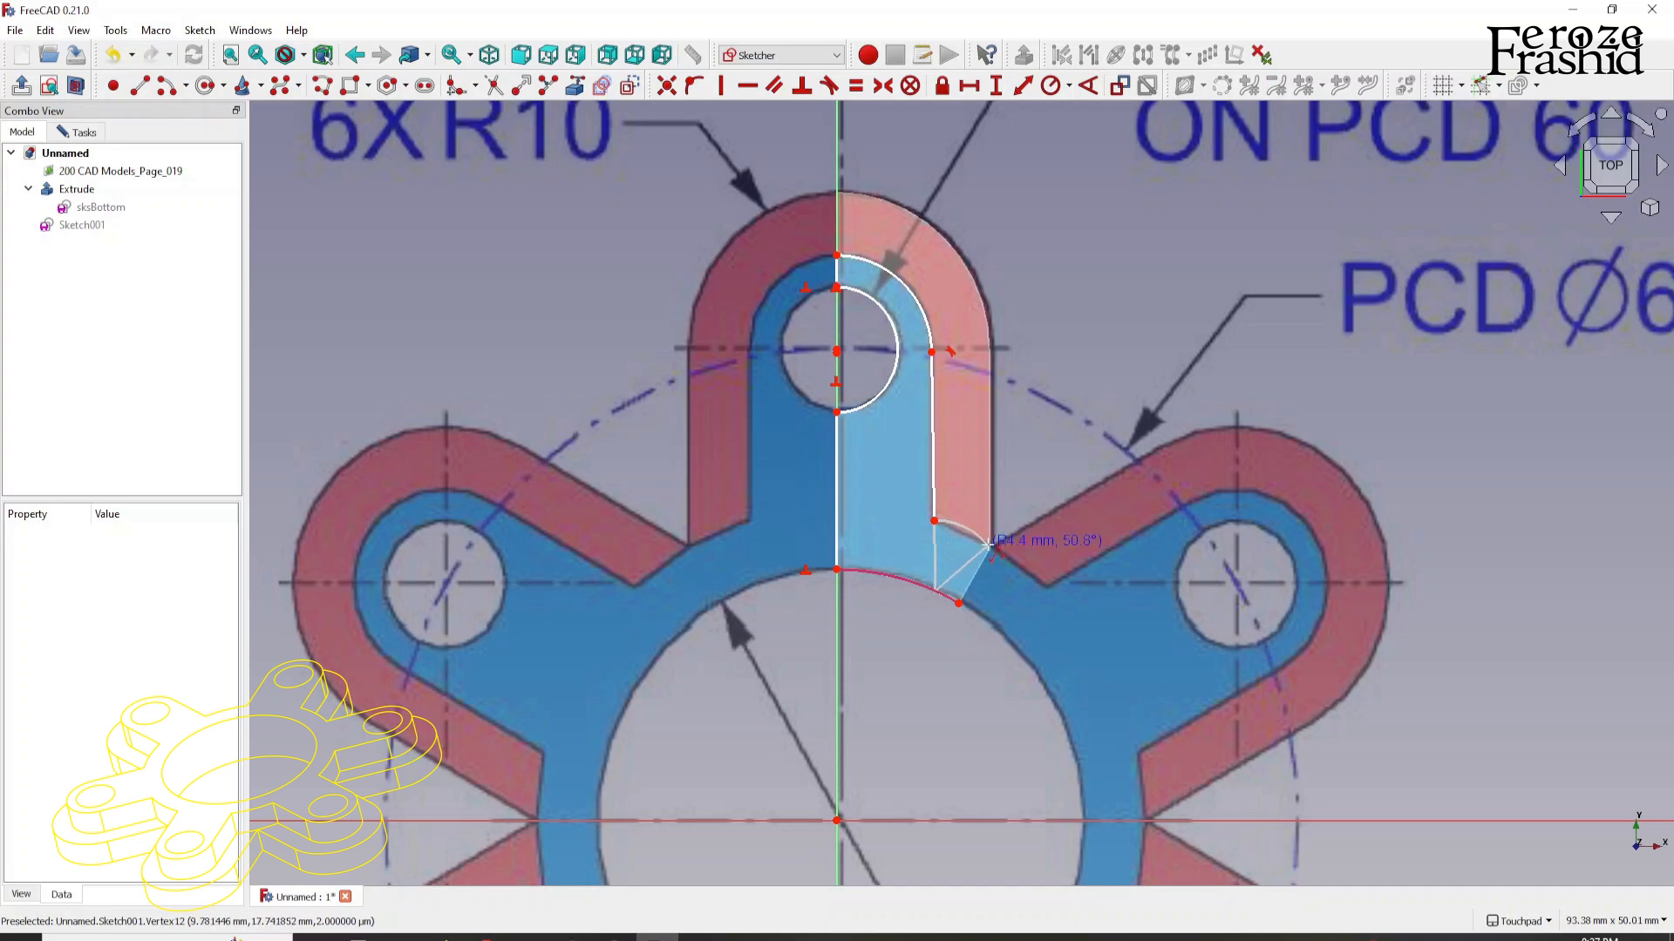
{"action": "left_click", "coordinate": [987, 544]}
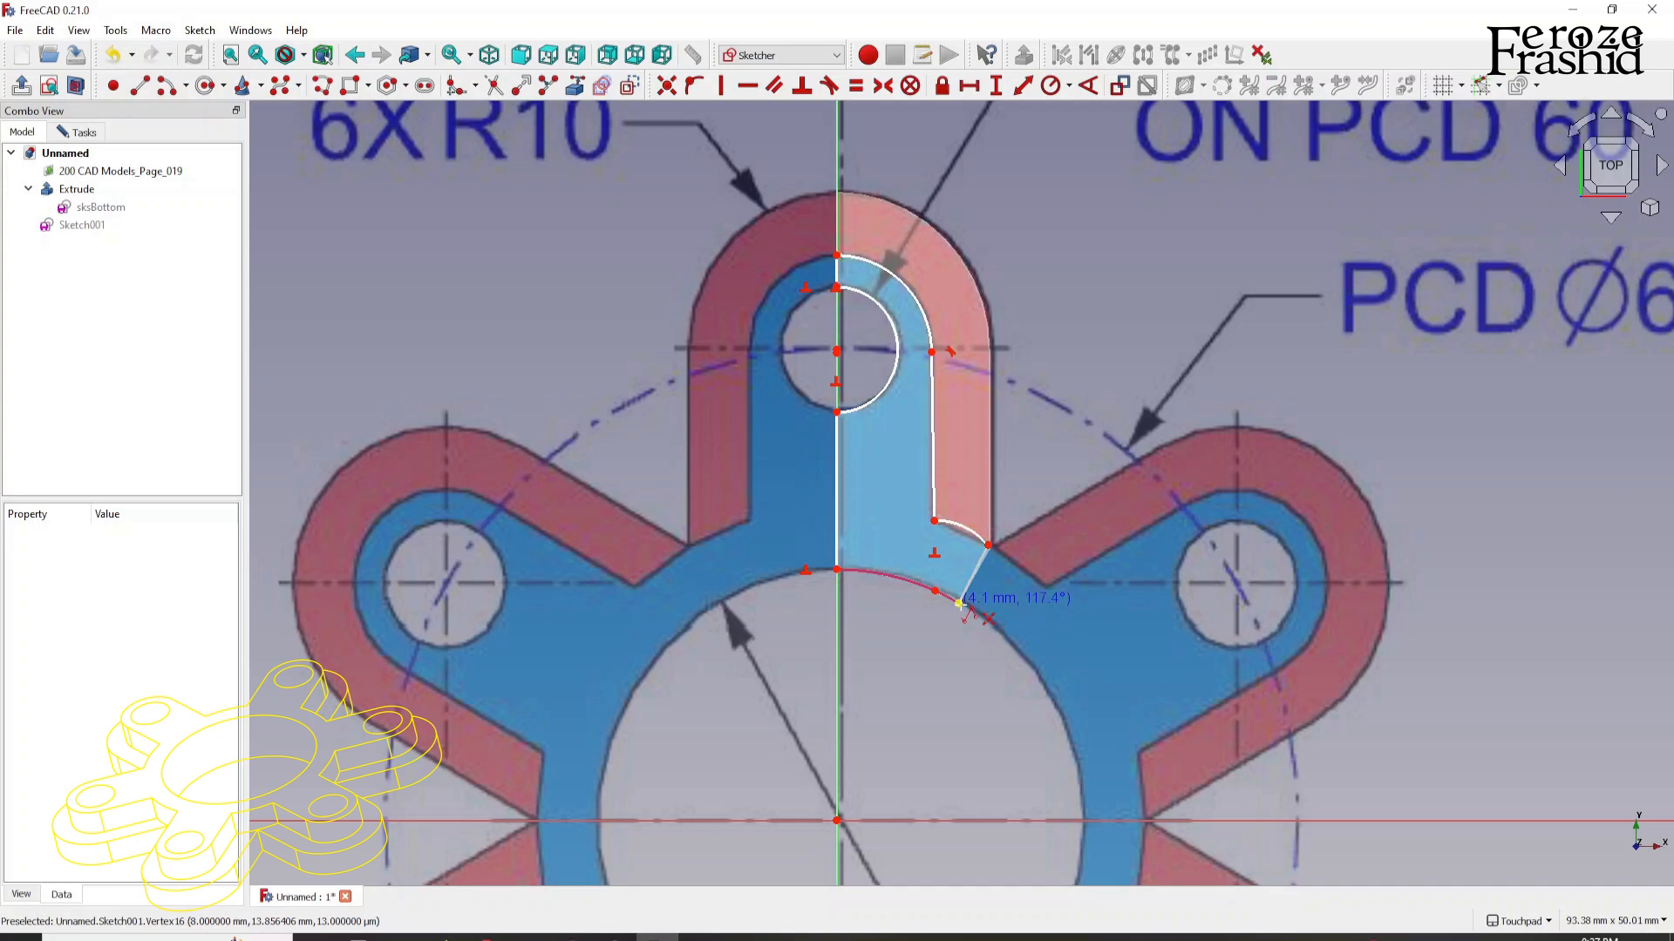
Step: Close the profile with a line of about 4.1 mm to the bore arc's end and an arc back to the start point
{"action": "left_click", "coordinate": [959, 603]}
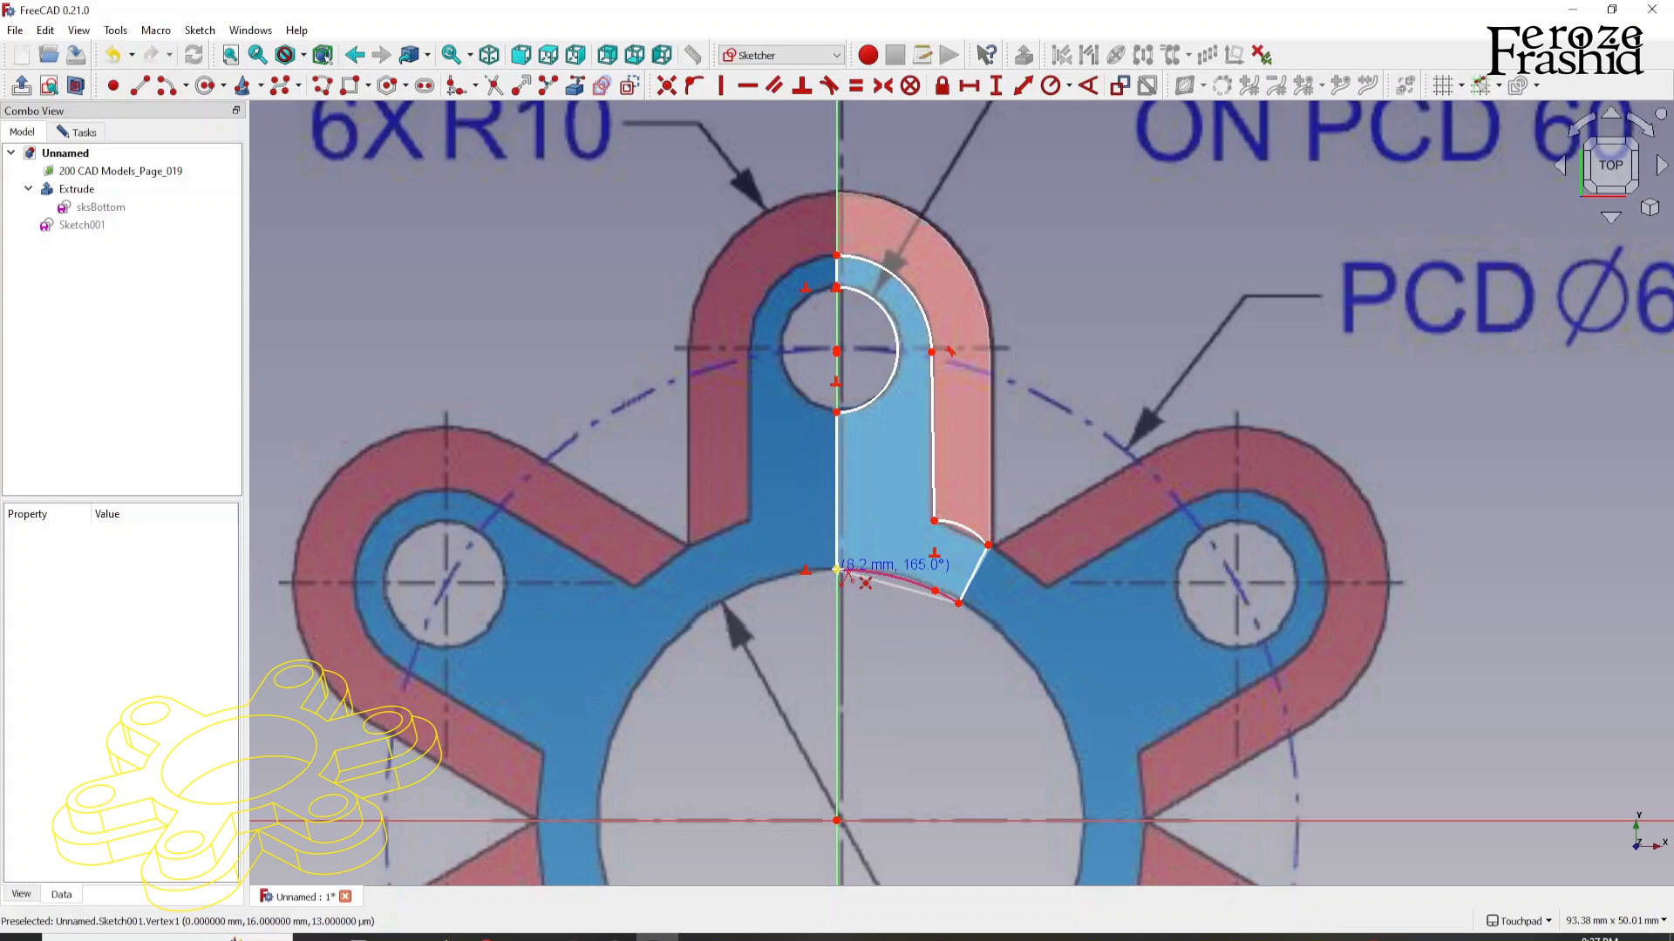
{"action": "key", "text": "m"}
{"action": "key", "text": "m"}
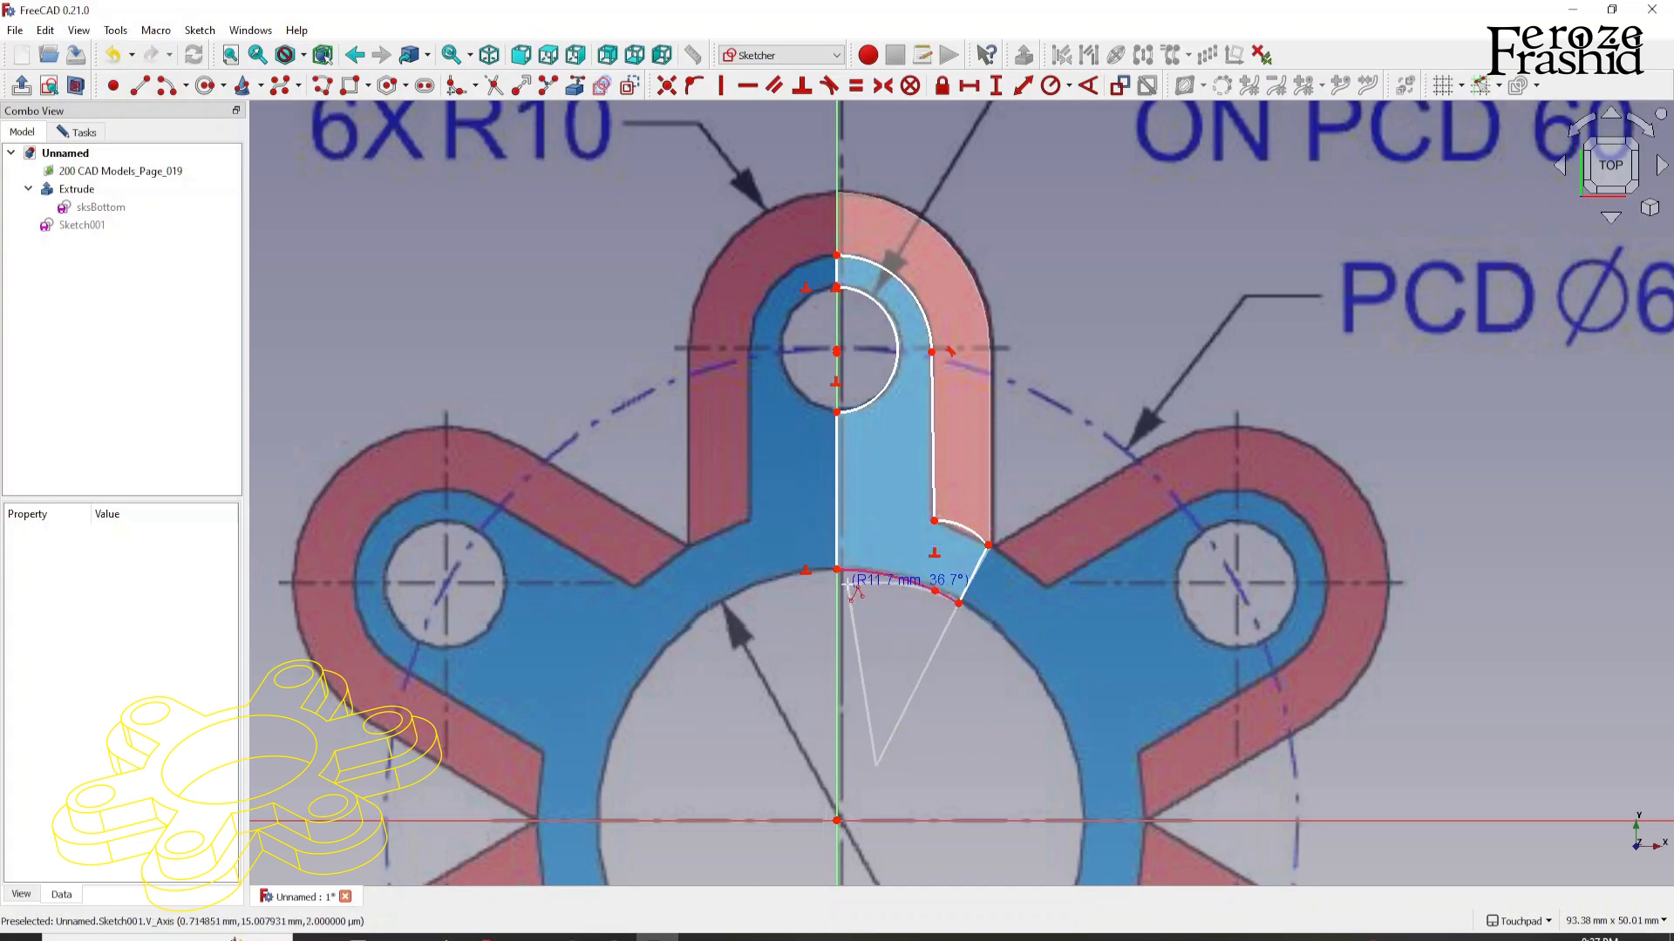
{"action": "left_click", "coordinate": [837, 569]}
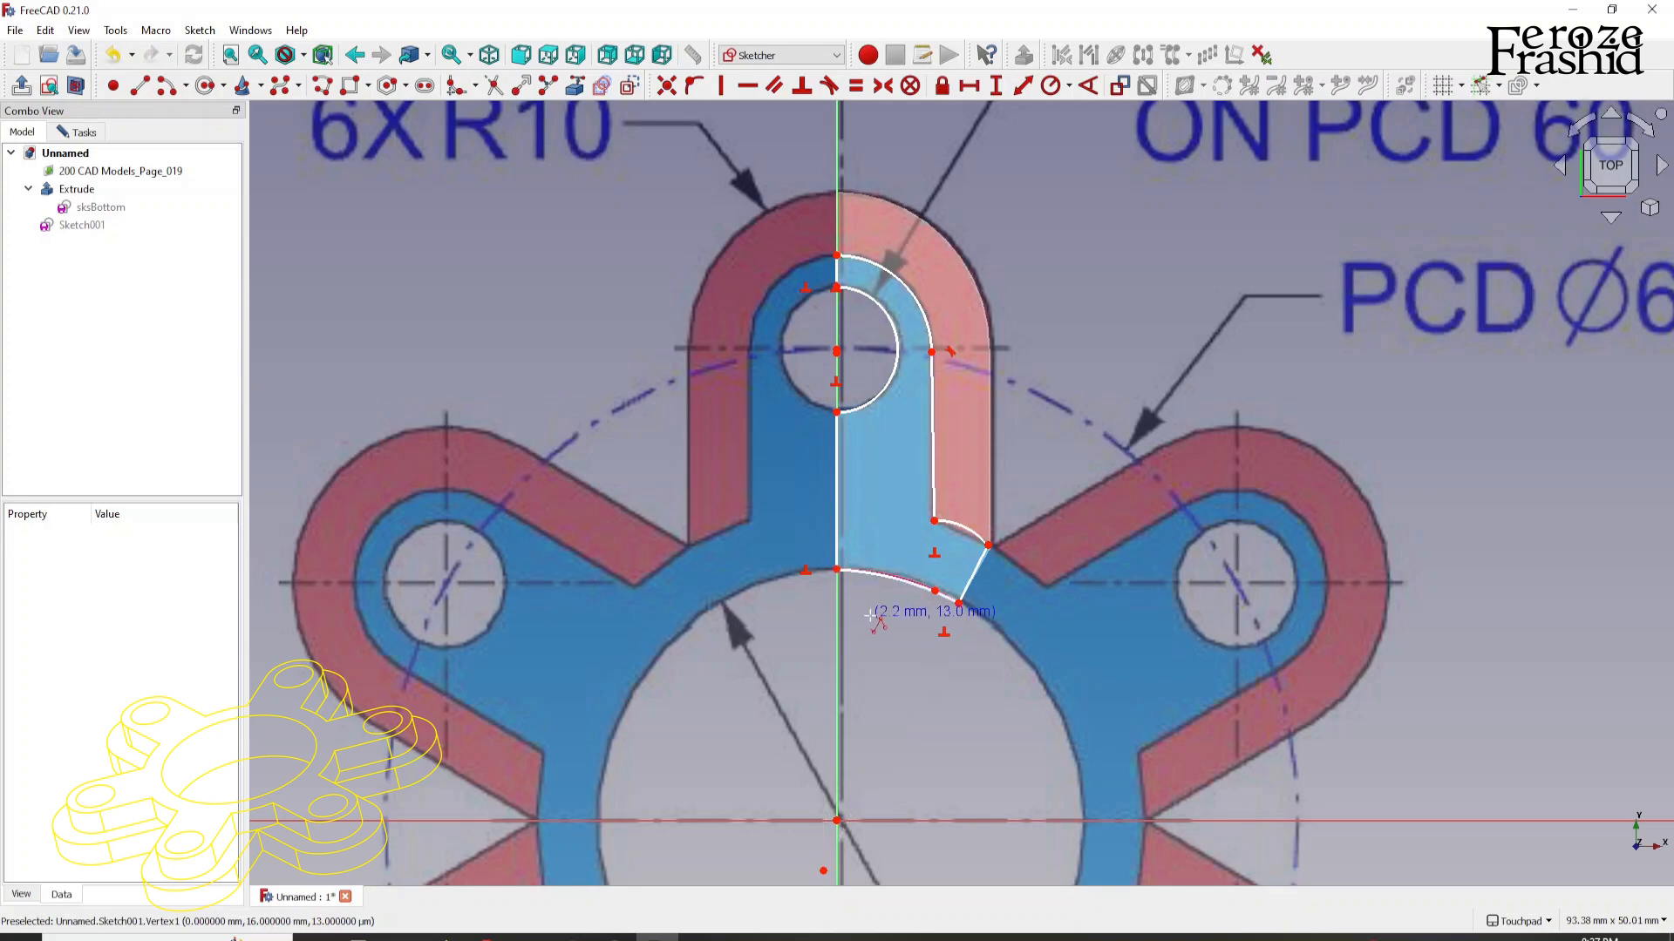
Step: Reference the solid's slanted edge as external geometry and make the profile's outer corner coincident with its end, hiding the reference image only meanwhile
{"action": "scroll", "coordinate": [921, 466], "scroll_direction": "down", "scroll_amount": 2}
{"action": "scroll", "coordinate": [949, 535], "scroll_direction": "up", "scroll_amount": 5}
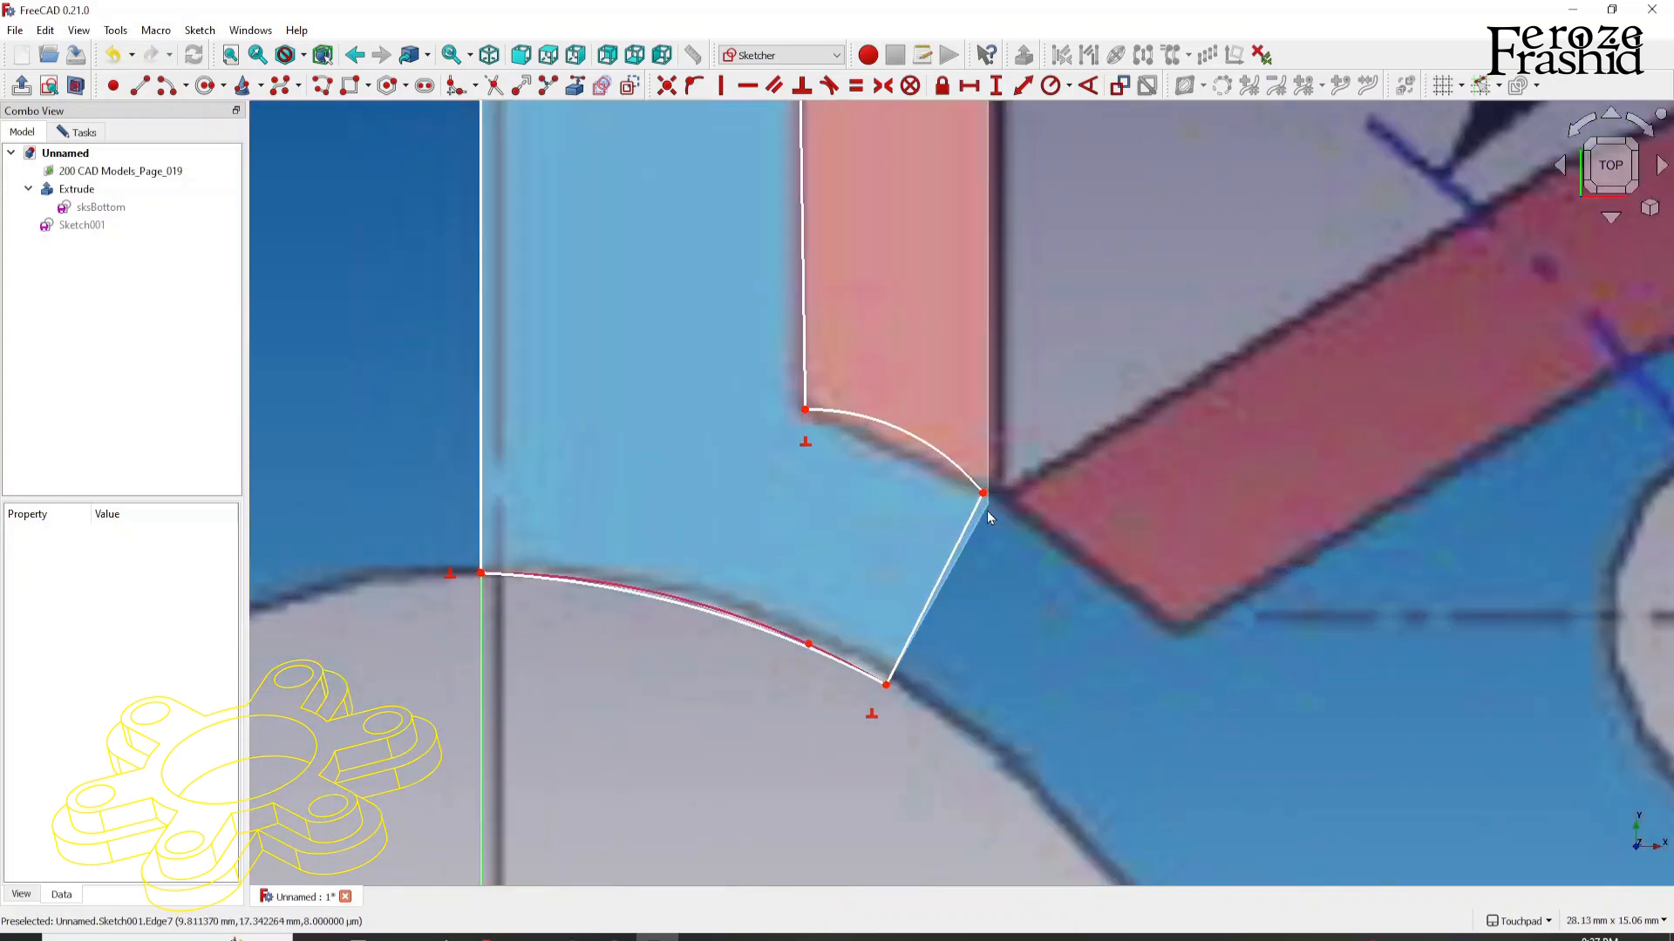
{"action": "scroll", "coordinate": [976, 384], "scroll_direction": "down", "scroll_amount": 2}
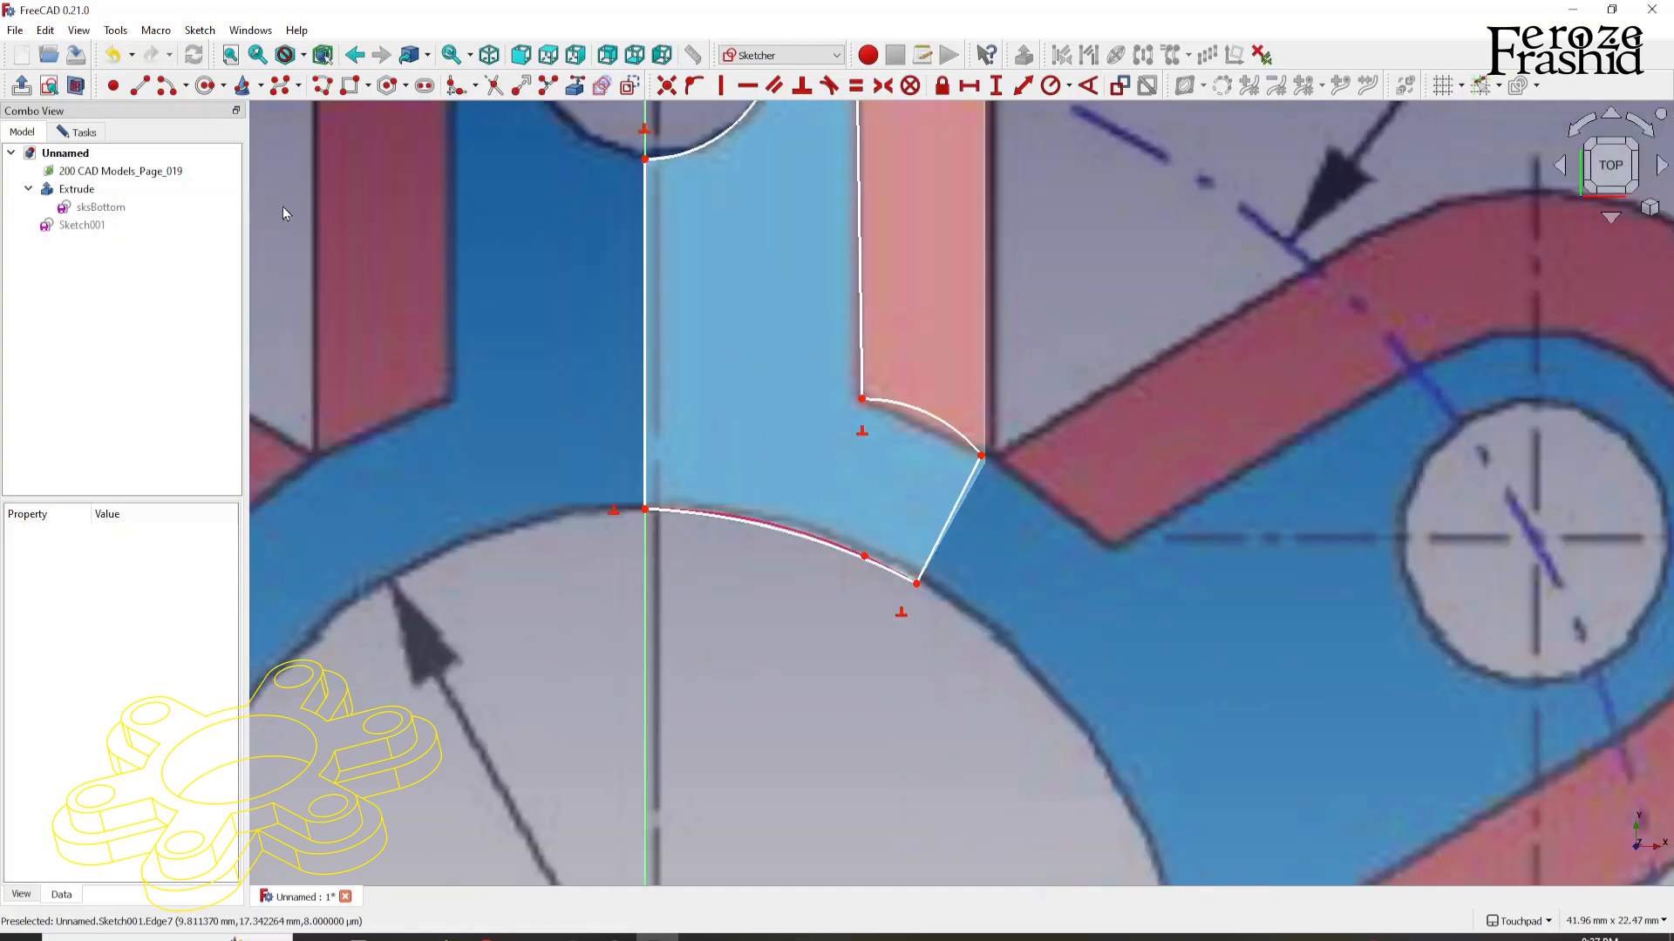
{"action": "left_click", "coordinate": [120, 171]}
{"action": "key", "text": "space"}
{"action": "scroll", "coordinate": [1020, 491], "scroll_direction": "up", "scroll_amount": 3}
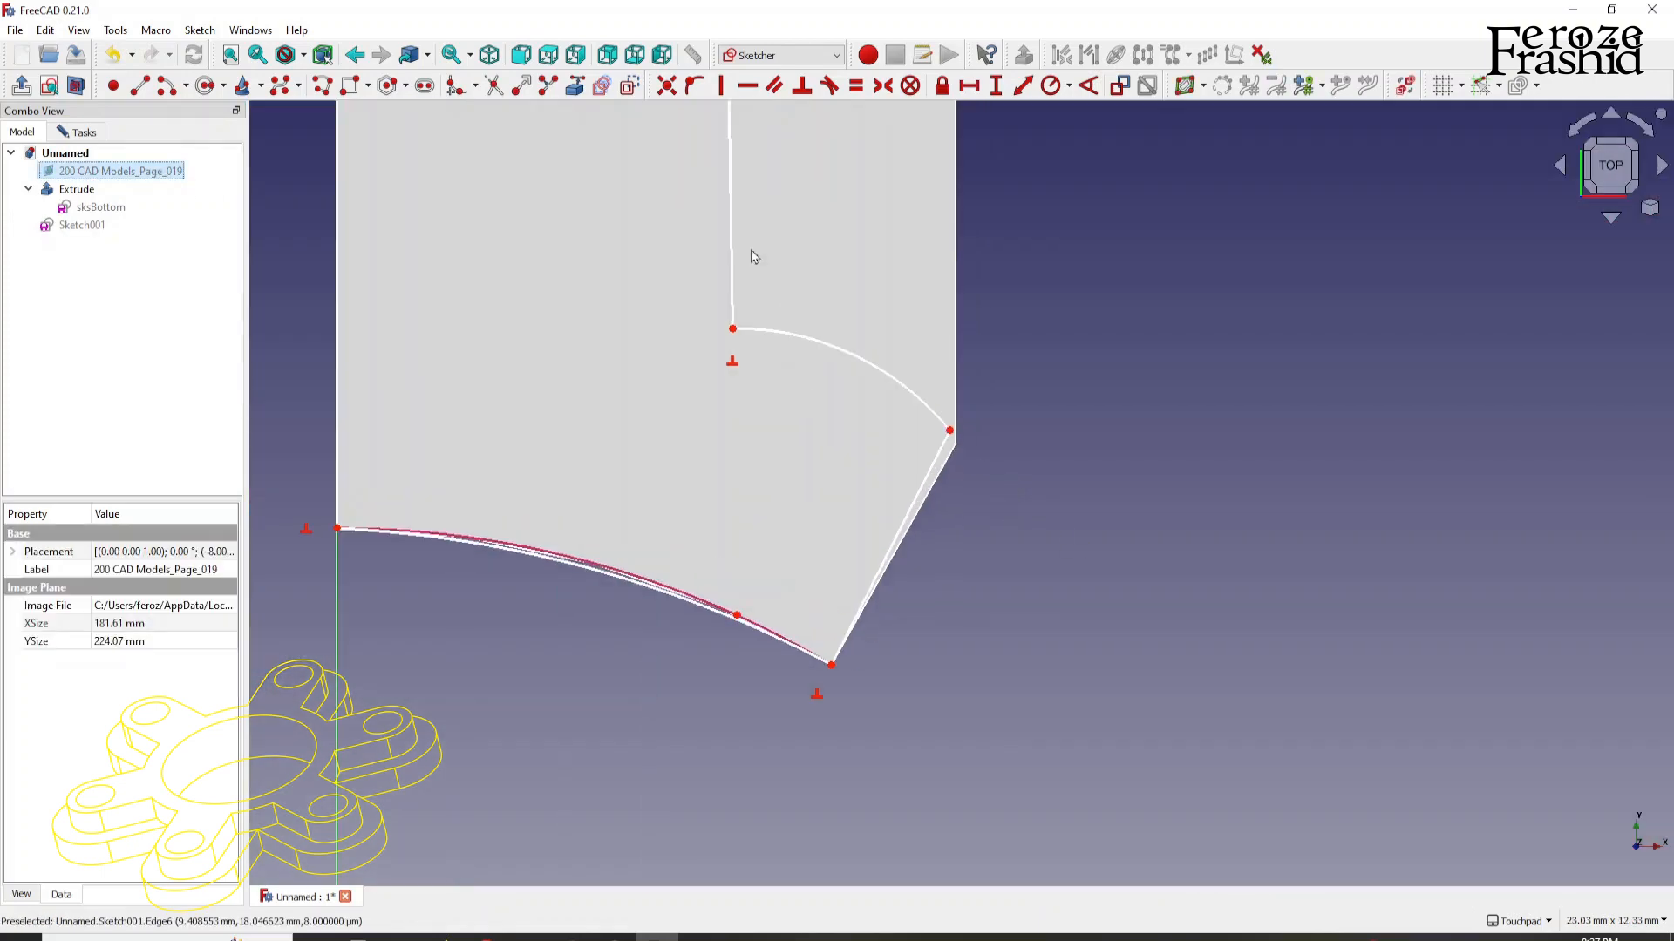
{"action": "left_click", "coordinate": [575, 86]}
{"action": "left_click", "coordinate": [954, 455]}
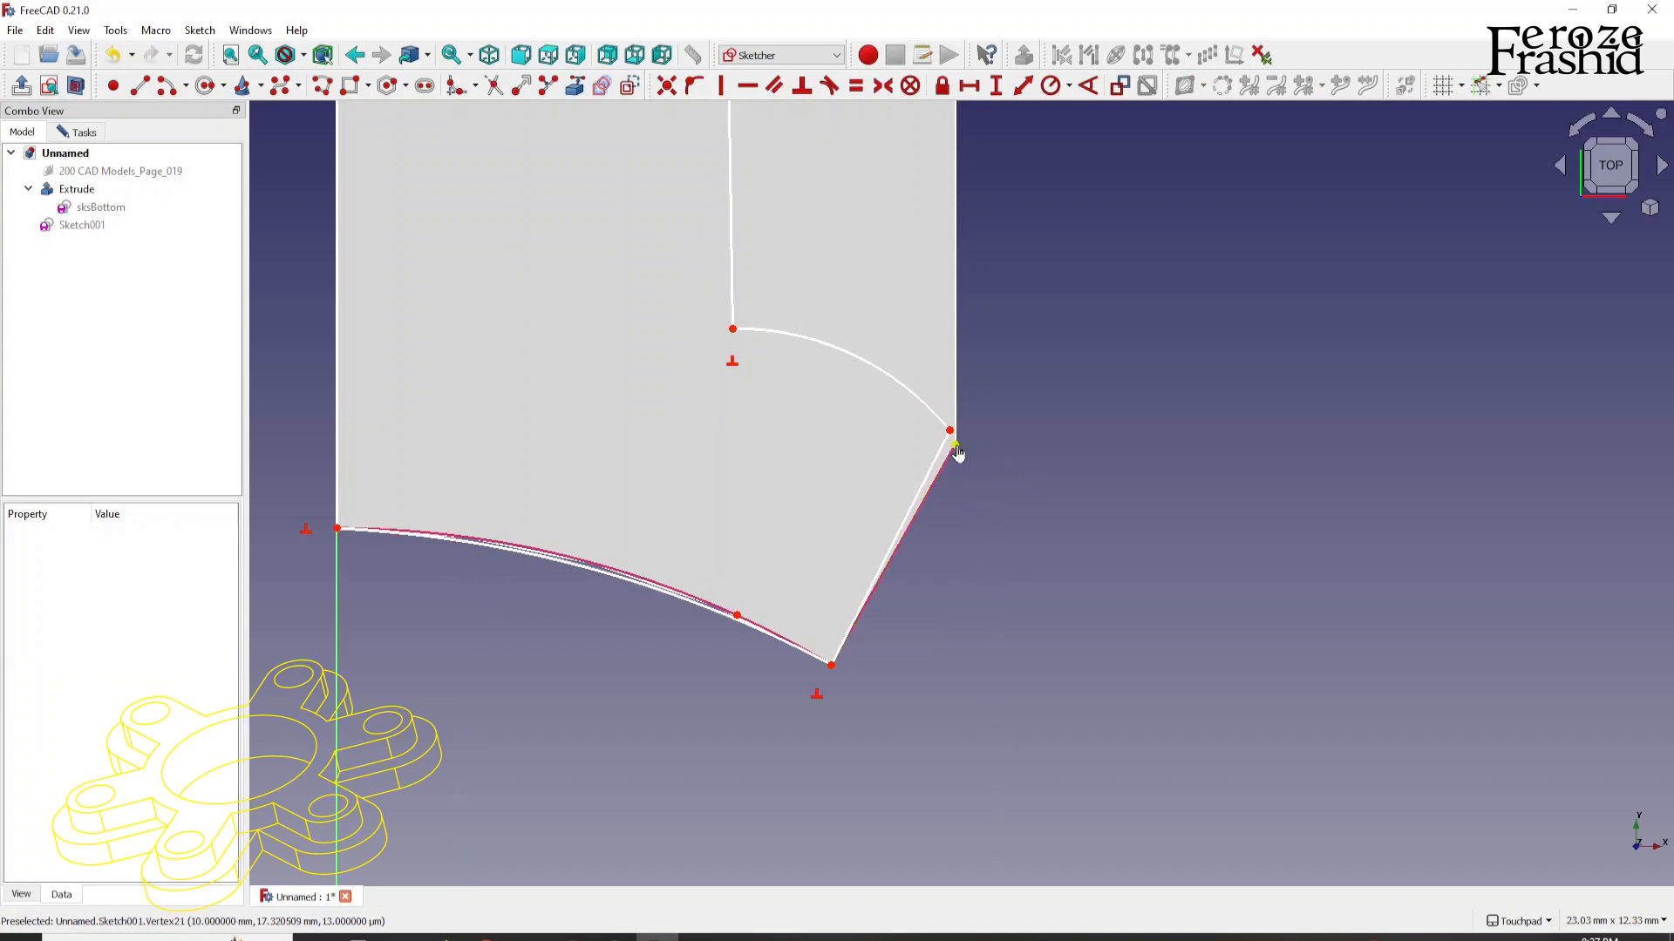
{"action": "right_click", "coordinate": [955, 445]}
{"action": "left_click", "coordinate": [667, 86]}
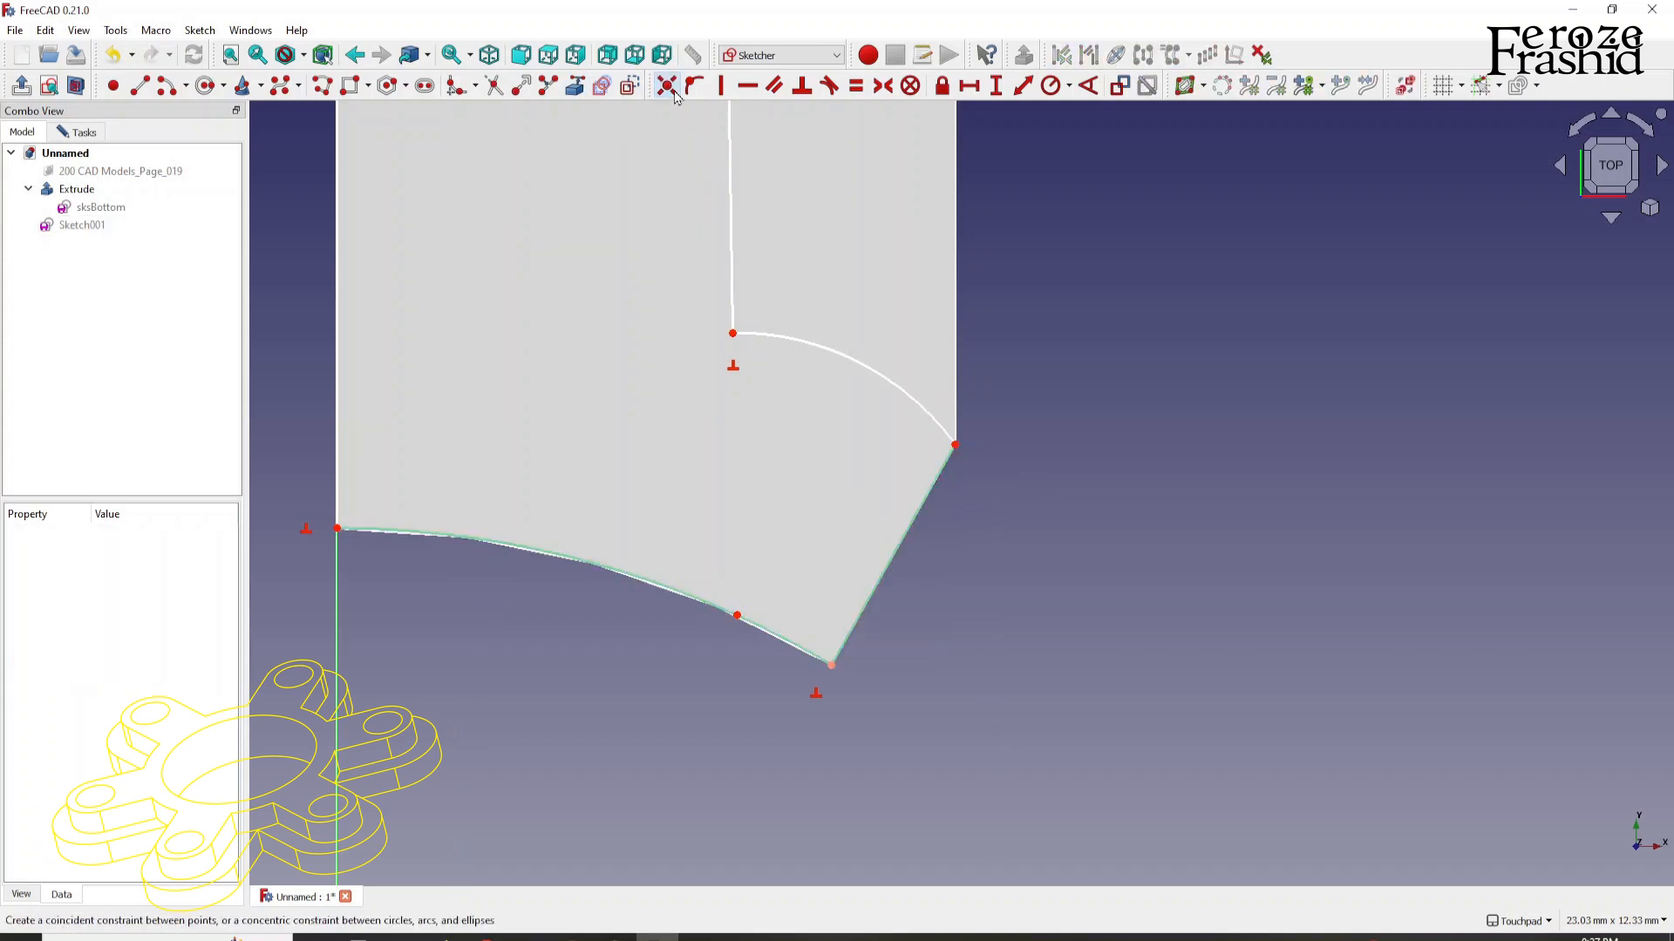
{"action": "left_click", "coordinate": [190, 173]}
{"action": "key", "text": "space"}
Step: Move the small corner arc's centre down into the bore and constrain the arm's straight side to be vertical
{"action": "scroll", "coordinate": [1036, 415], "scroll_direction": "down", "scroll_amount": 3}
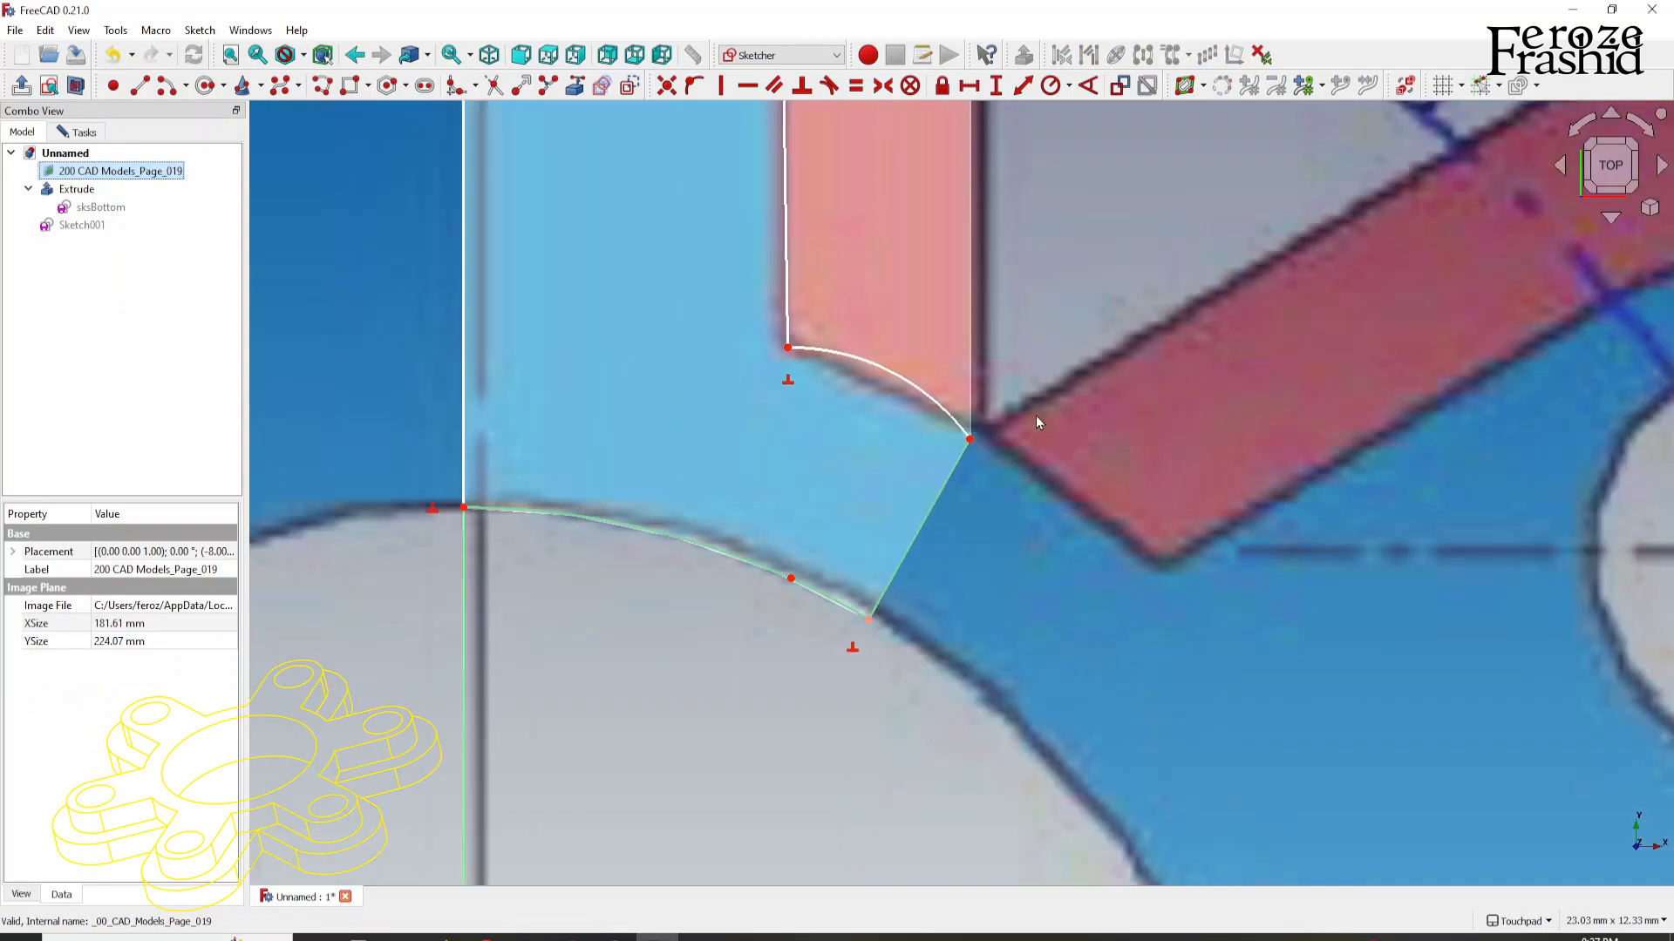
{"action": "scroll", "coordinate": [928, 381], "scroll_direction": "down", "scroll_amount": 3}
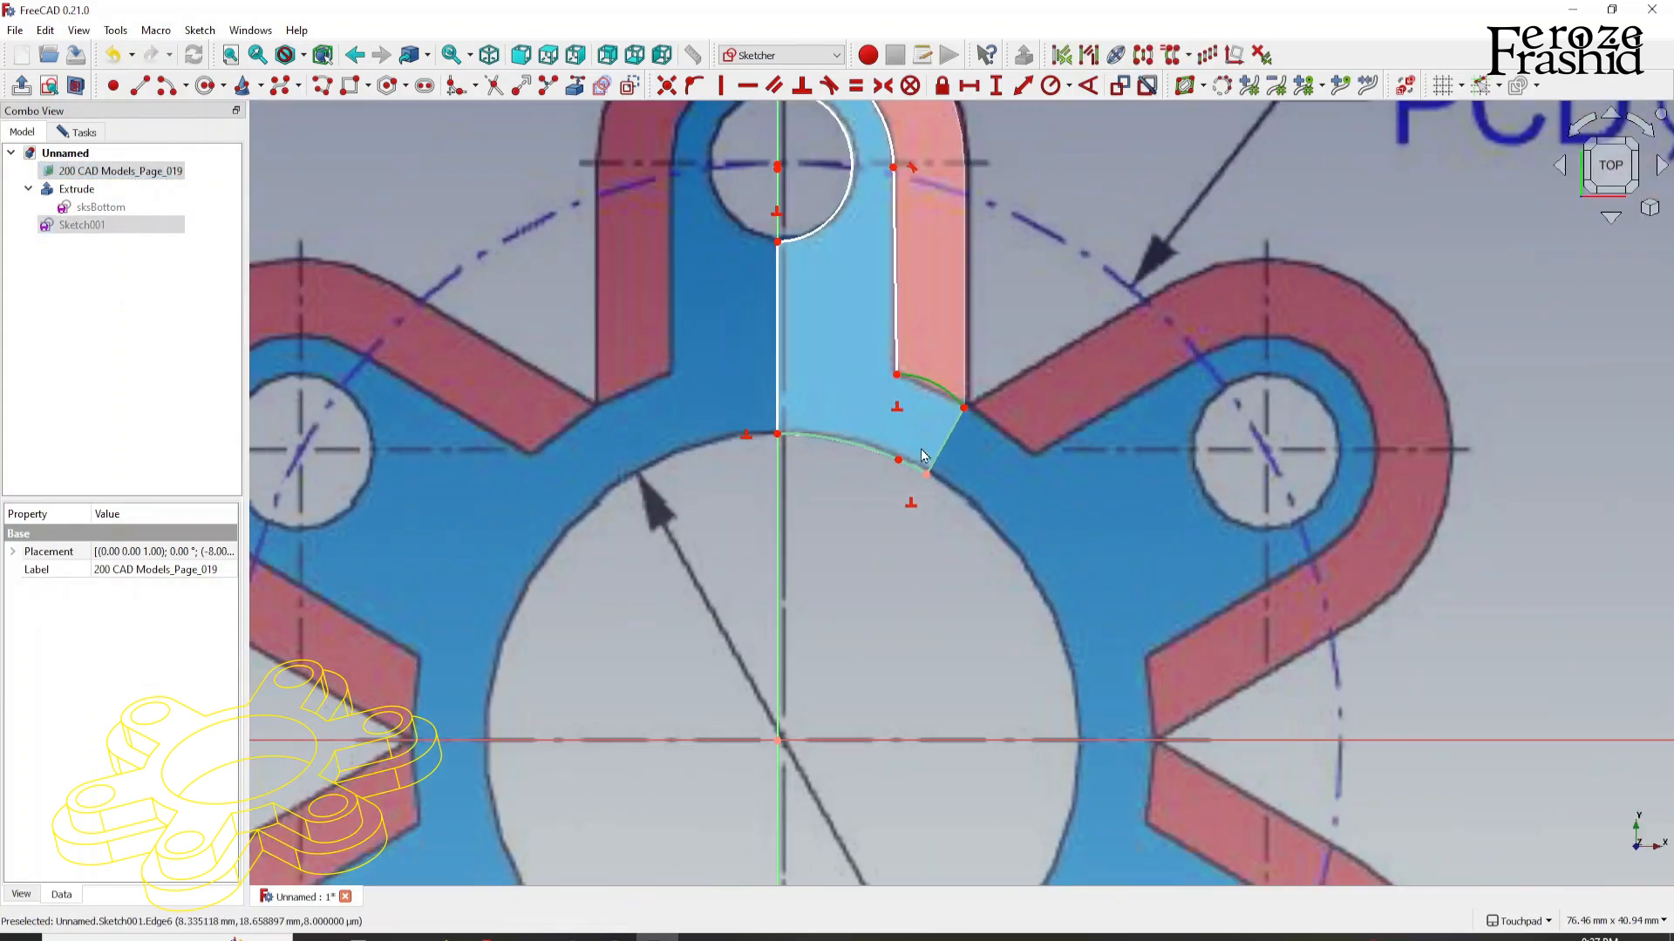
{"action": "left_click_drag", "start_coordinate": [890, 520], "coordinate": [882, 537]}
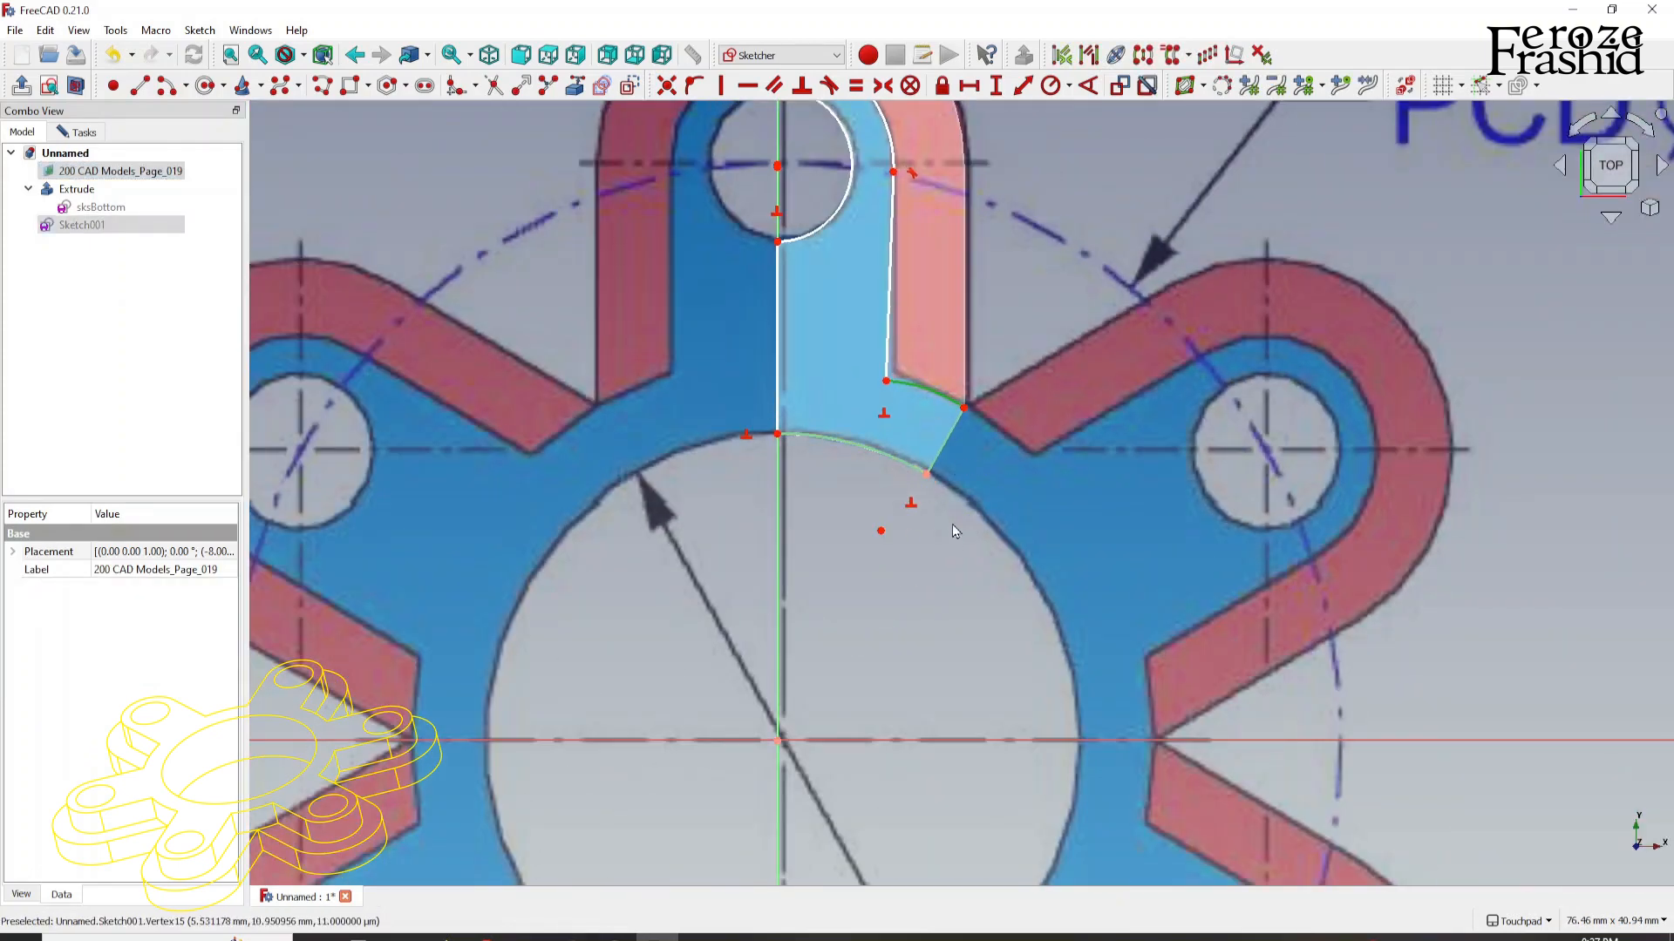
{"action": "left_click", "coordinate": [889, 326]}
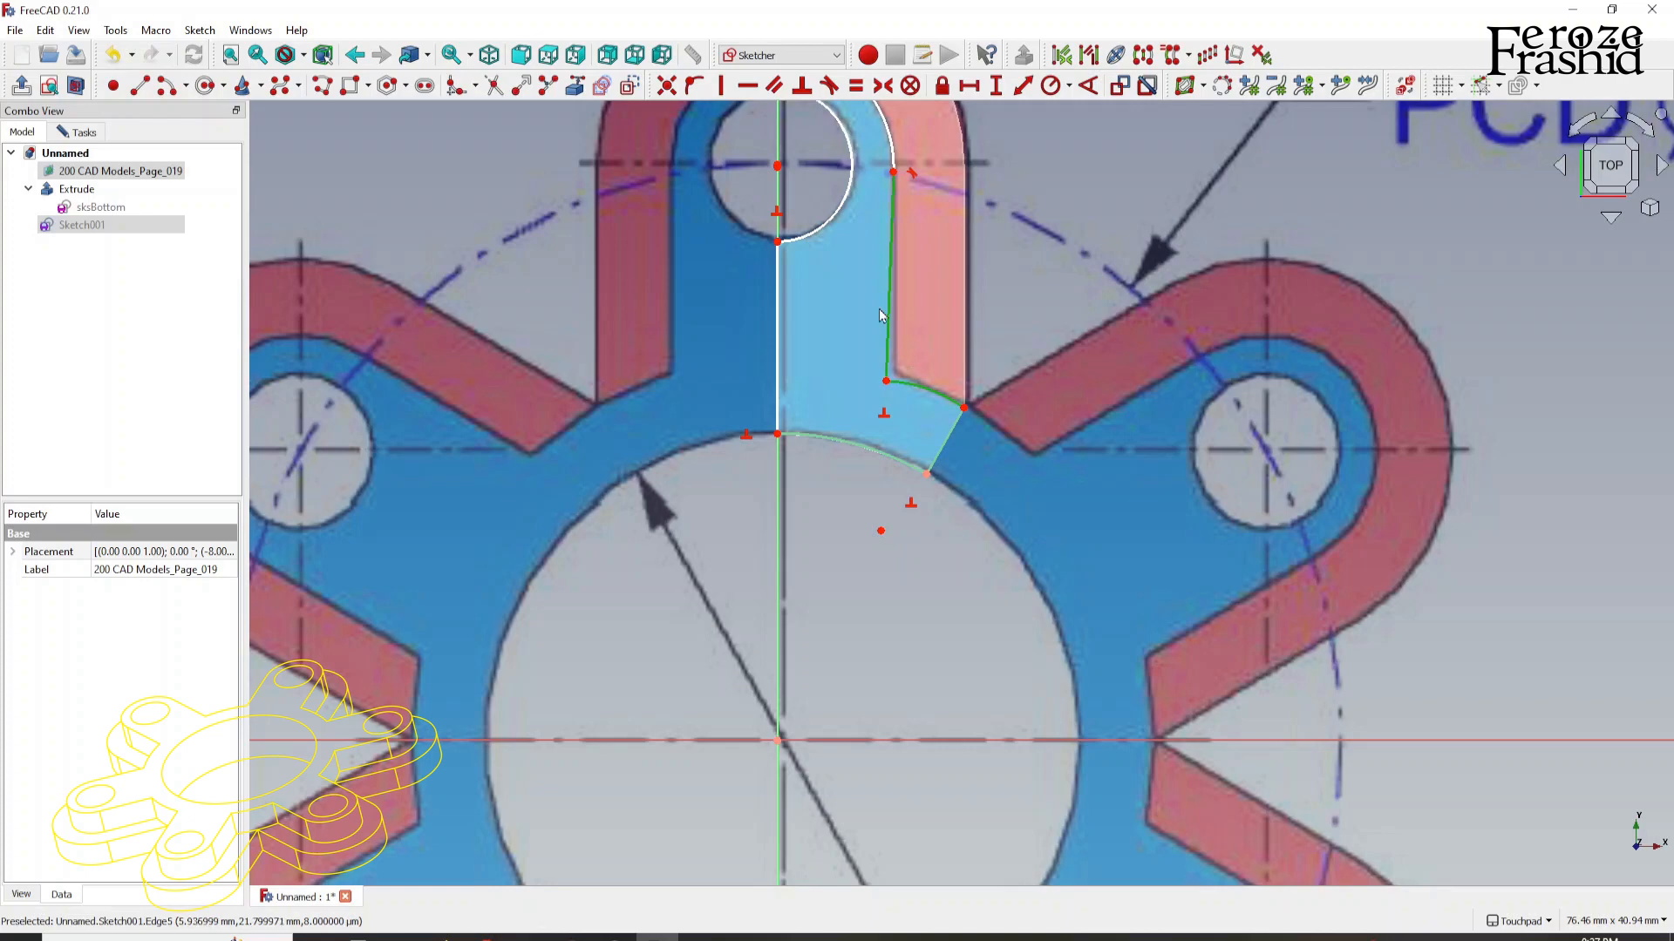
{"action": "left_click", "coordinate": [722, 85]}
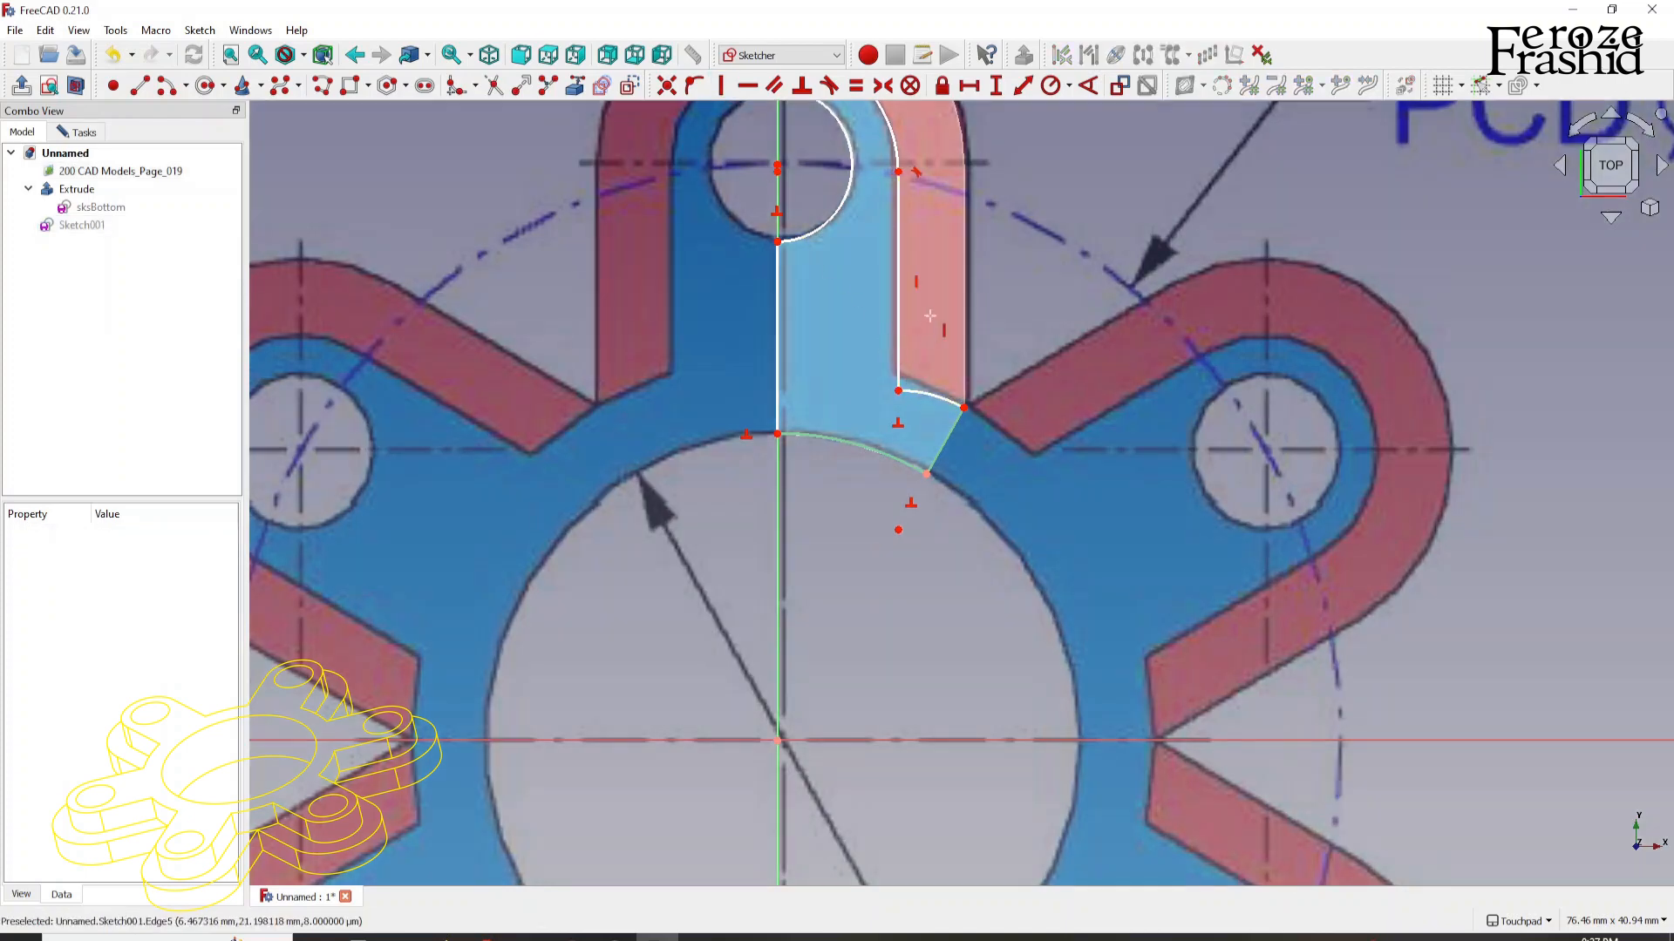
Step: Try to make the corner arc's centre coincident with the sketch origin, and undo the constraint
{"action": "left_click_drag", "start_coordinate": [898, 530], "coordinate": [891, 478]}
{"action": "left_click", "coordinate": [891, 478]}
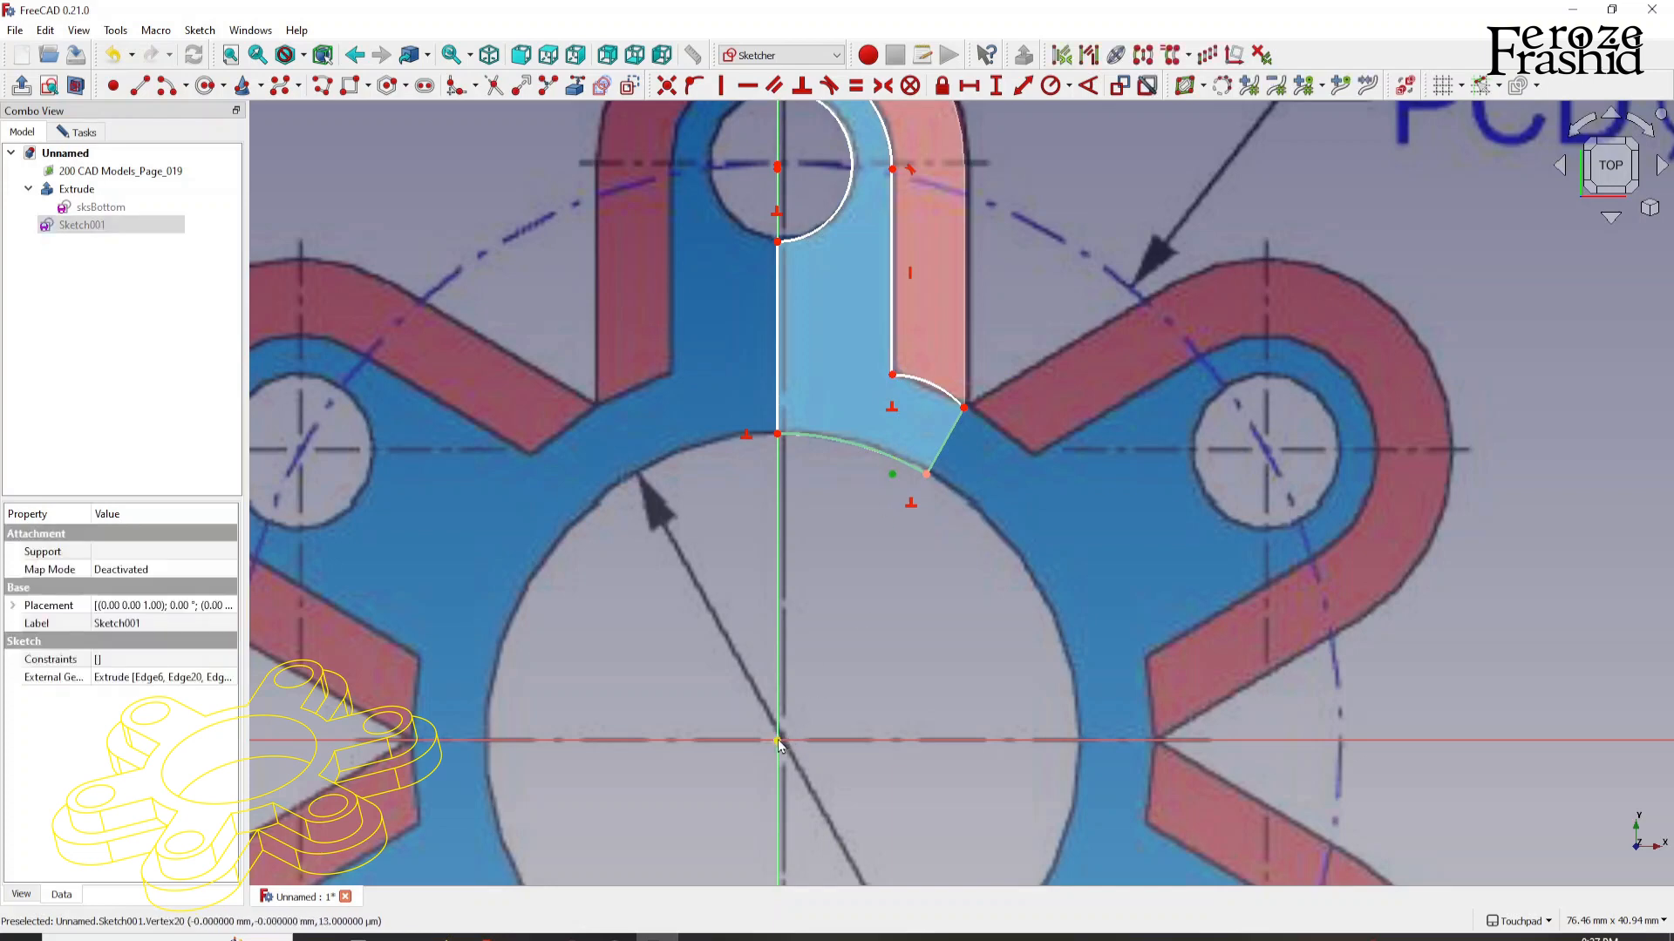
{"action": "left_click", "coordinate": [667, 85]}
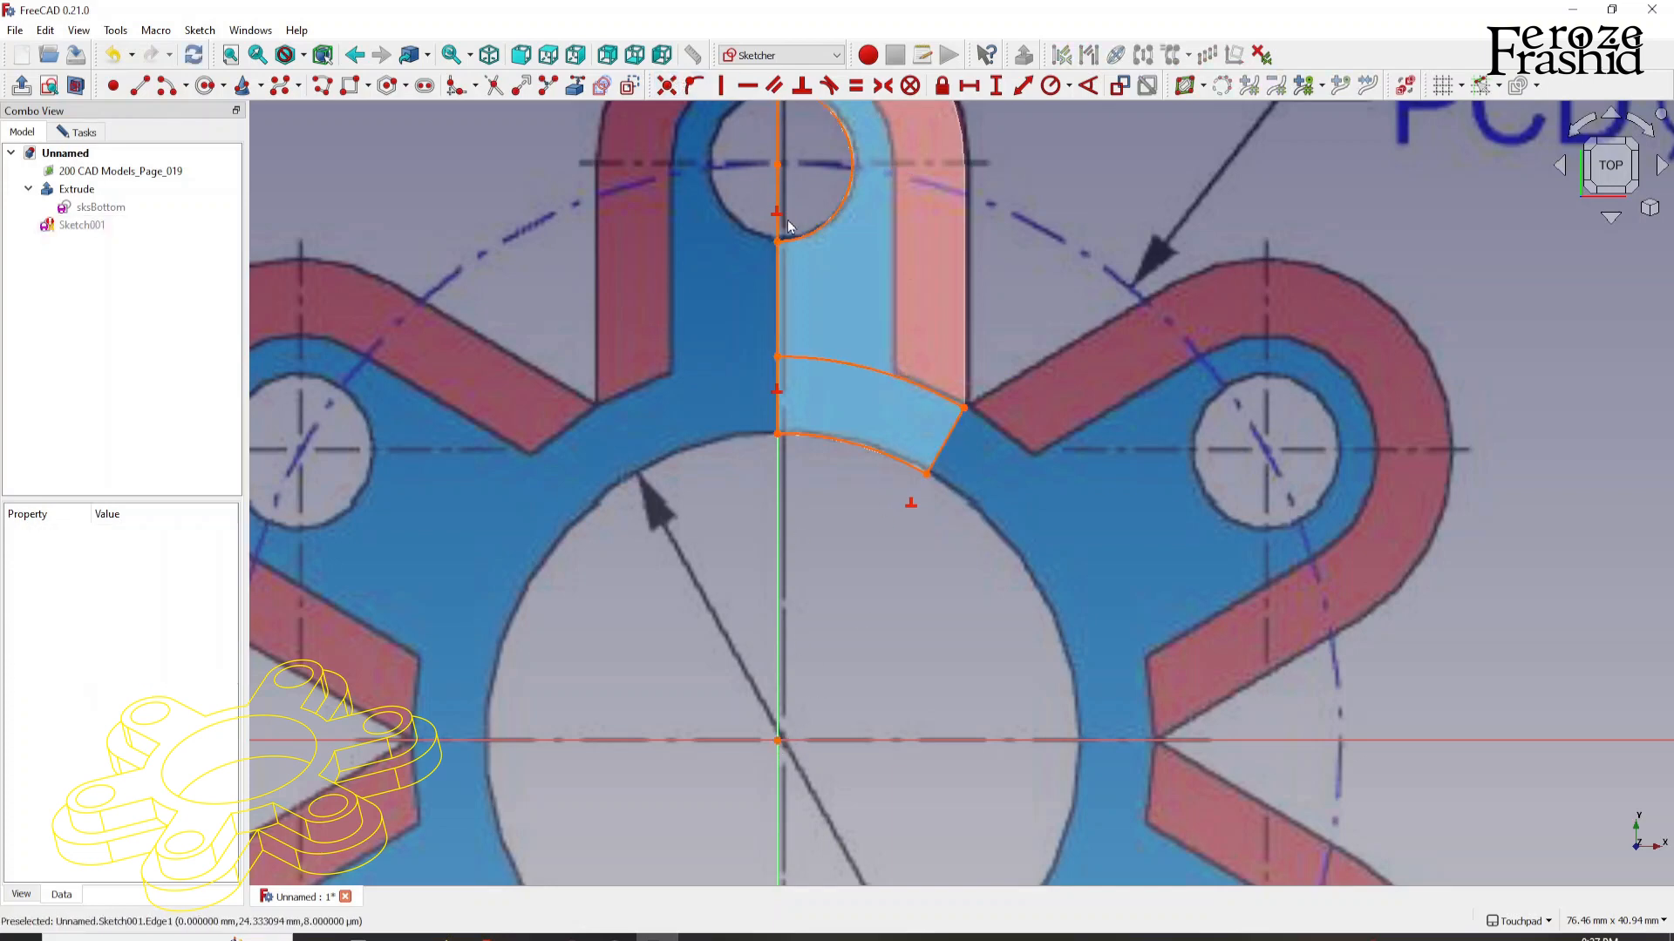
{"action": "key", "text": "ctrl+z"}
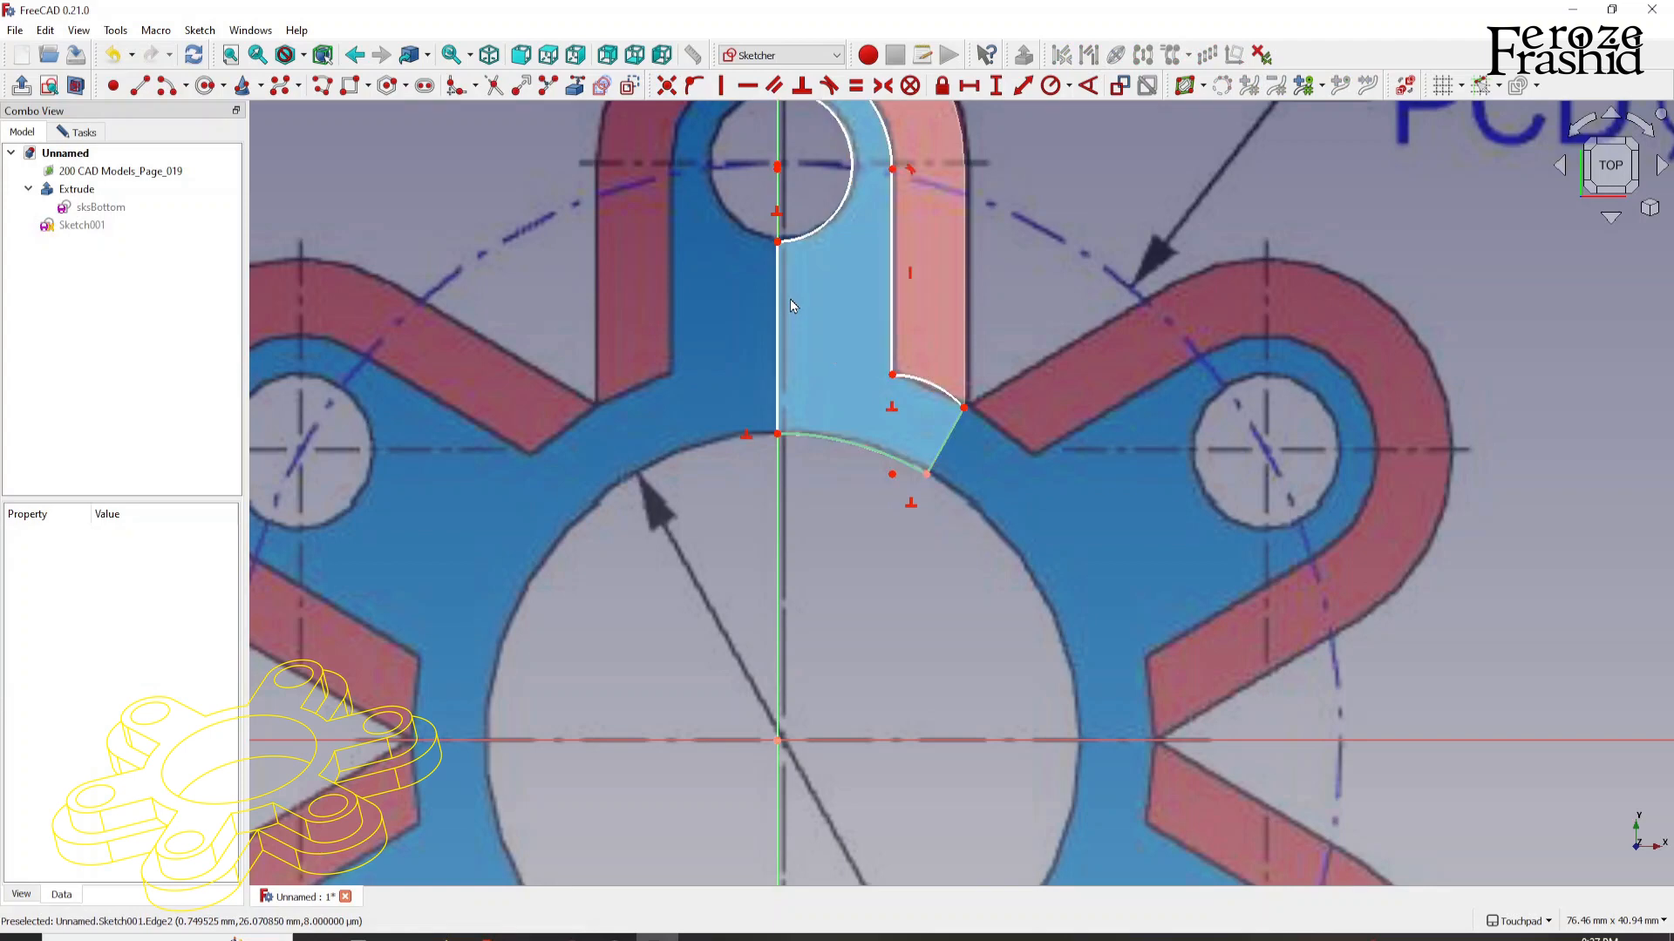
Step: Move the corner arc's centre farther down inside the bore to flatten the arc
{"action": "scroll", "coordinate": [938, 355], "scroll_direction": "down", "scroll_amount": 3}
{"action": "left_click_drag", "start_coordinate": [915, 366], "coordinate": [915, 367]}
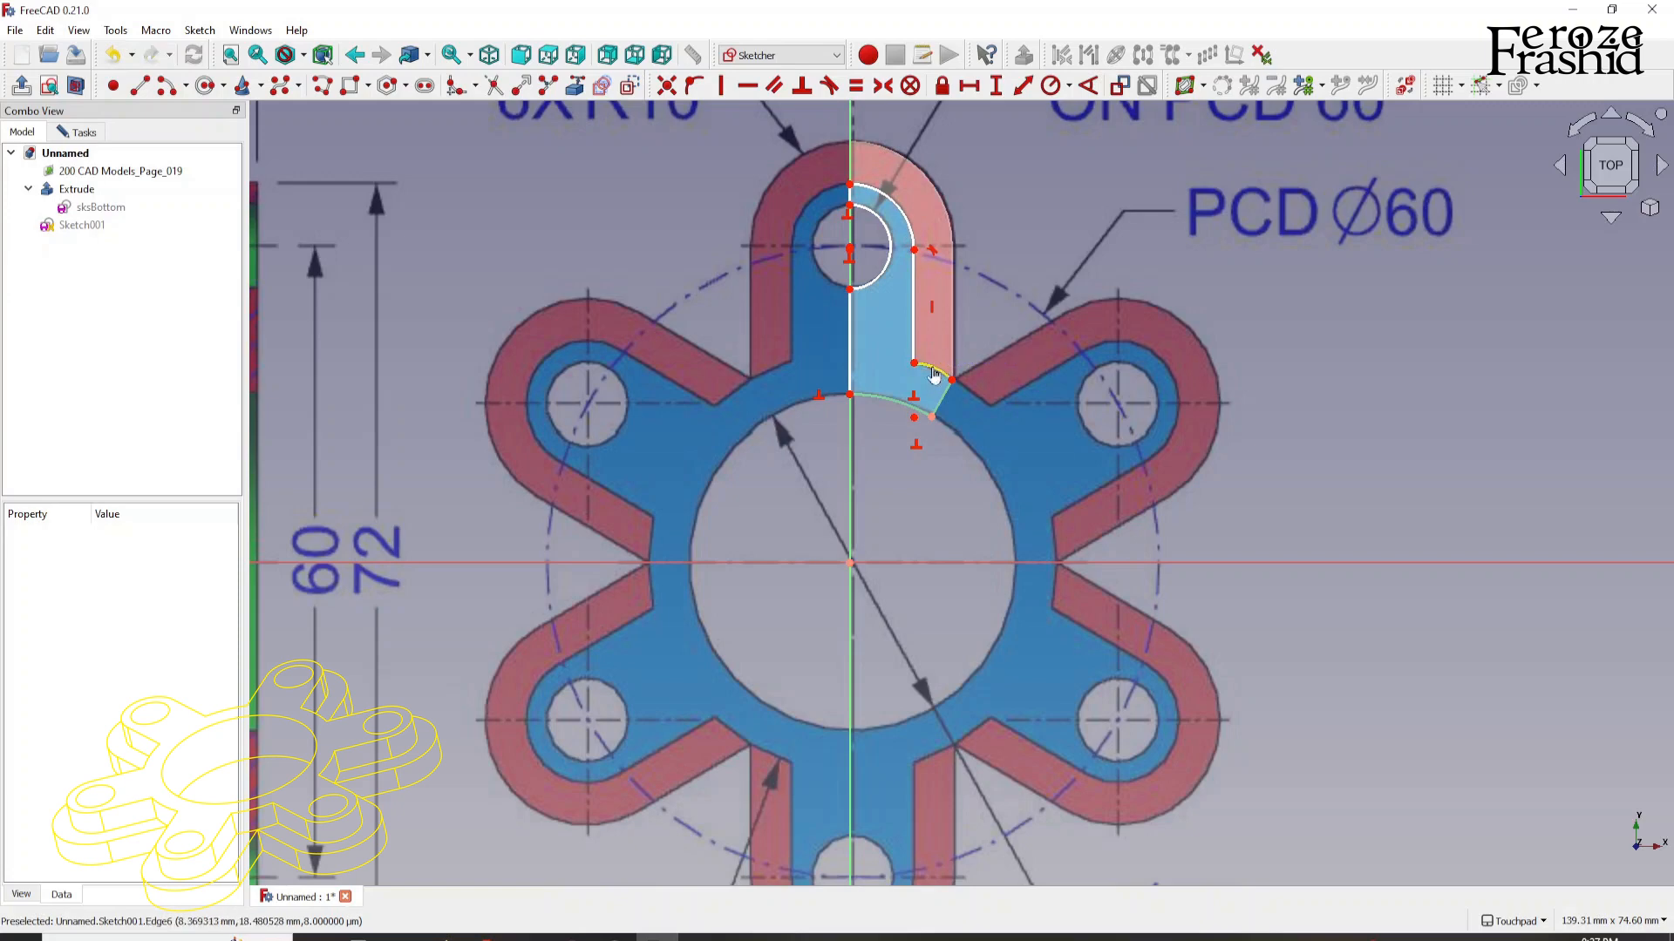
{"action": "left_click_drag", "start_coordinate": [914, 417], "coordinate": [913, 475]}
{"action": "scroll", "coordinate": [877, 434], "scroll_direction": "down", "scroll_amount": 3}
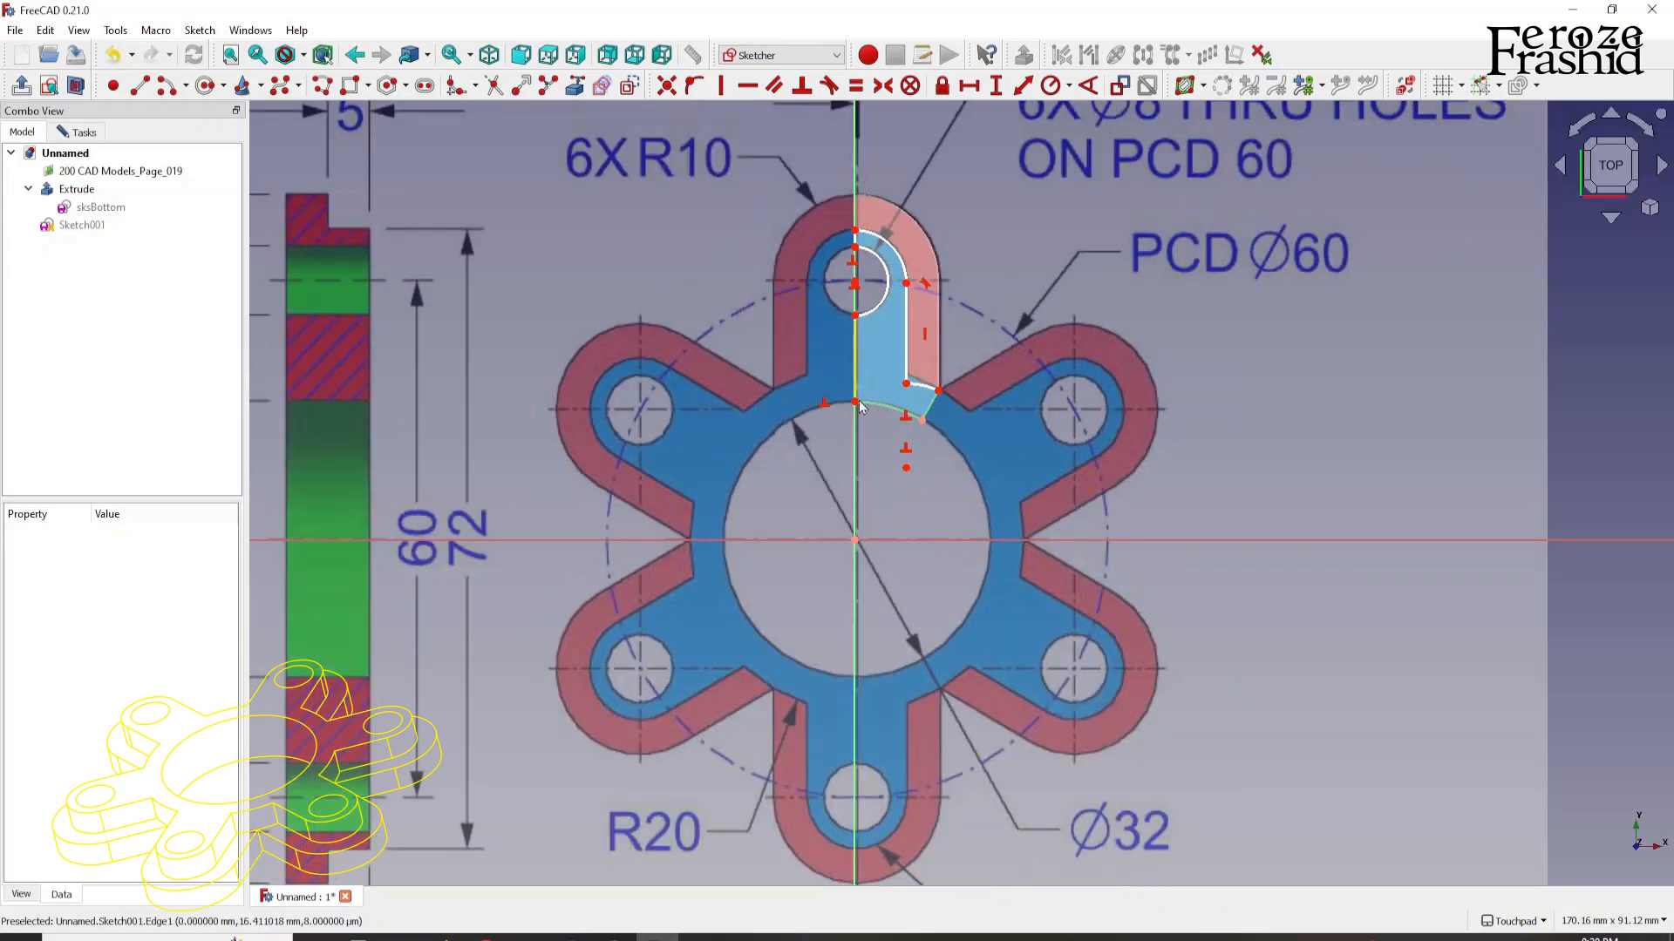
Step: Make the centre of the boss's outer rounded arc coincident with the hole arc's centre
{"action": "scroll", "coordinate": [859, 408], "scroll_direction": "up", "scroll_amount": 7}
{"action": "scroll", "coordinate": [861, 471], "scroll_direction": "down", "scroll_amount": 4}
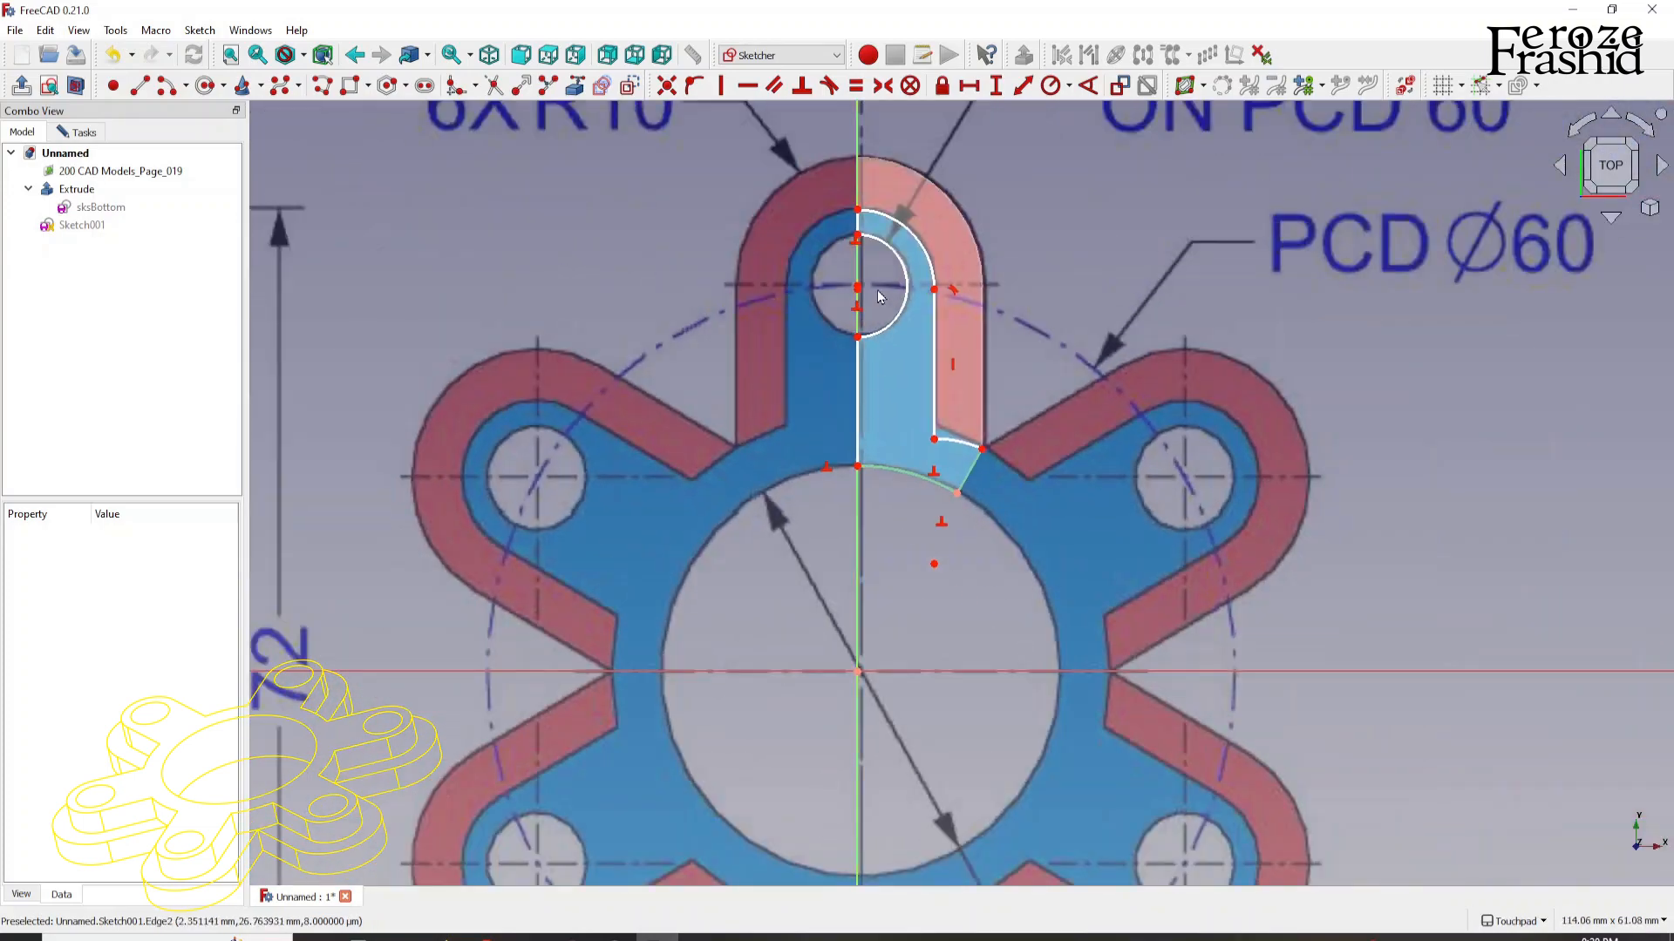
{"action": "scroll", "coordinate": [874, 292], "scroll_direction": "up", "scroll_amount": 3}
{"action": "scroll", "coordinate": [869, 297], "scroll_direction": "up", "scroll_amount": 2}
{"action": "left_click", "coordinate": [844, 290]}
{"action": "left_click", "coordinate": [755, 155]}
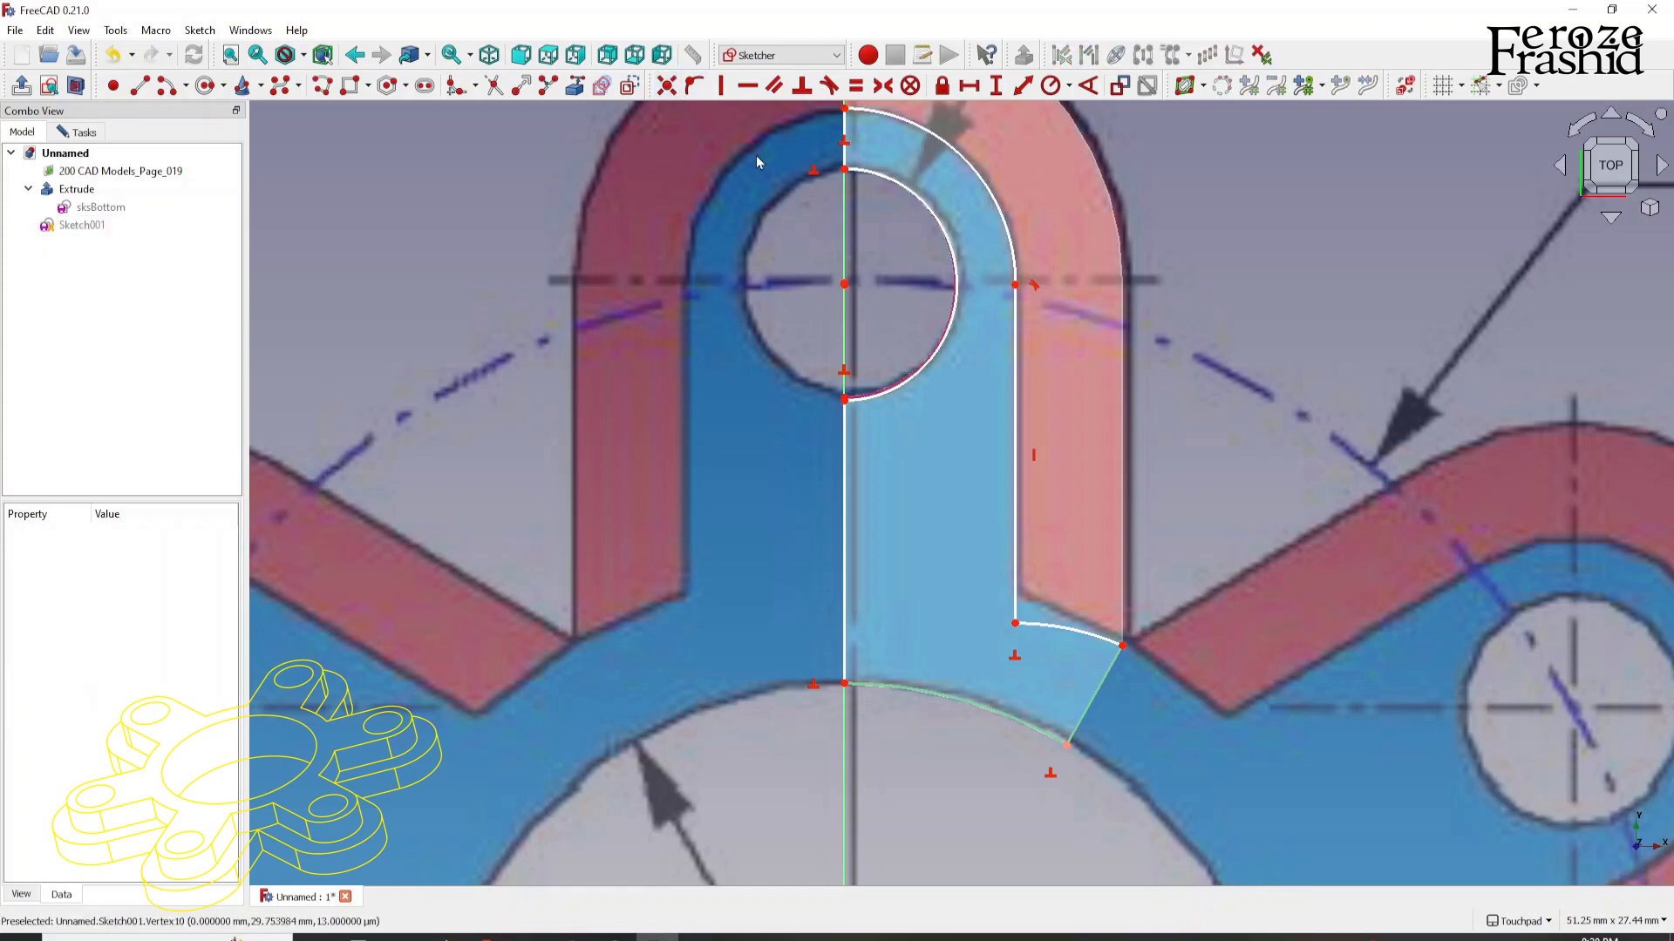
Step: Examine the reference drawing for the radius of the blue arm's rounded end
{"action": "scroll", "coordinate": [850, 223], "scroll_direction": "down", "scroll_amount": 2}
{"action": "scroll", "coordinate": [851, 218], "scroll_direction": "down", "scroll_amount": 4}
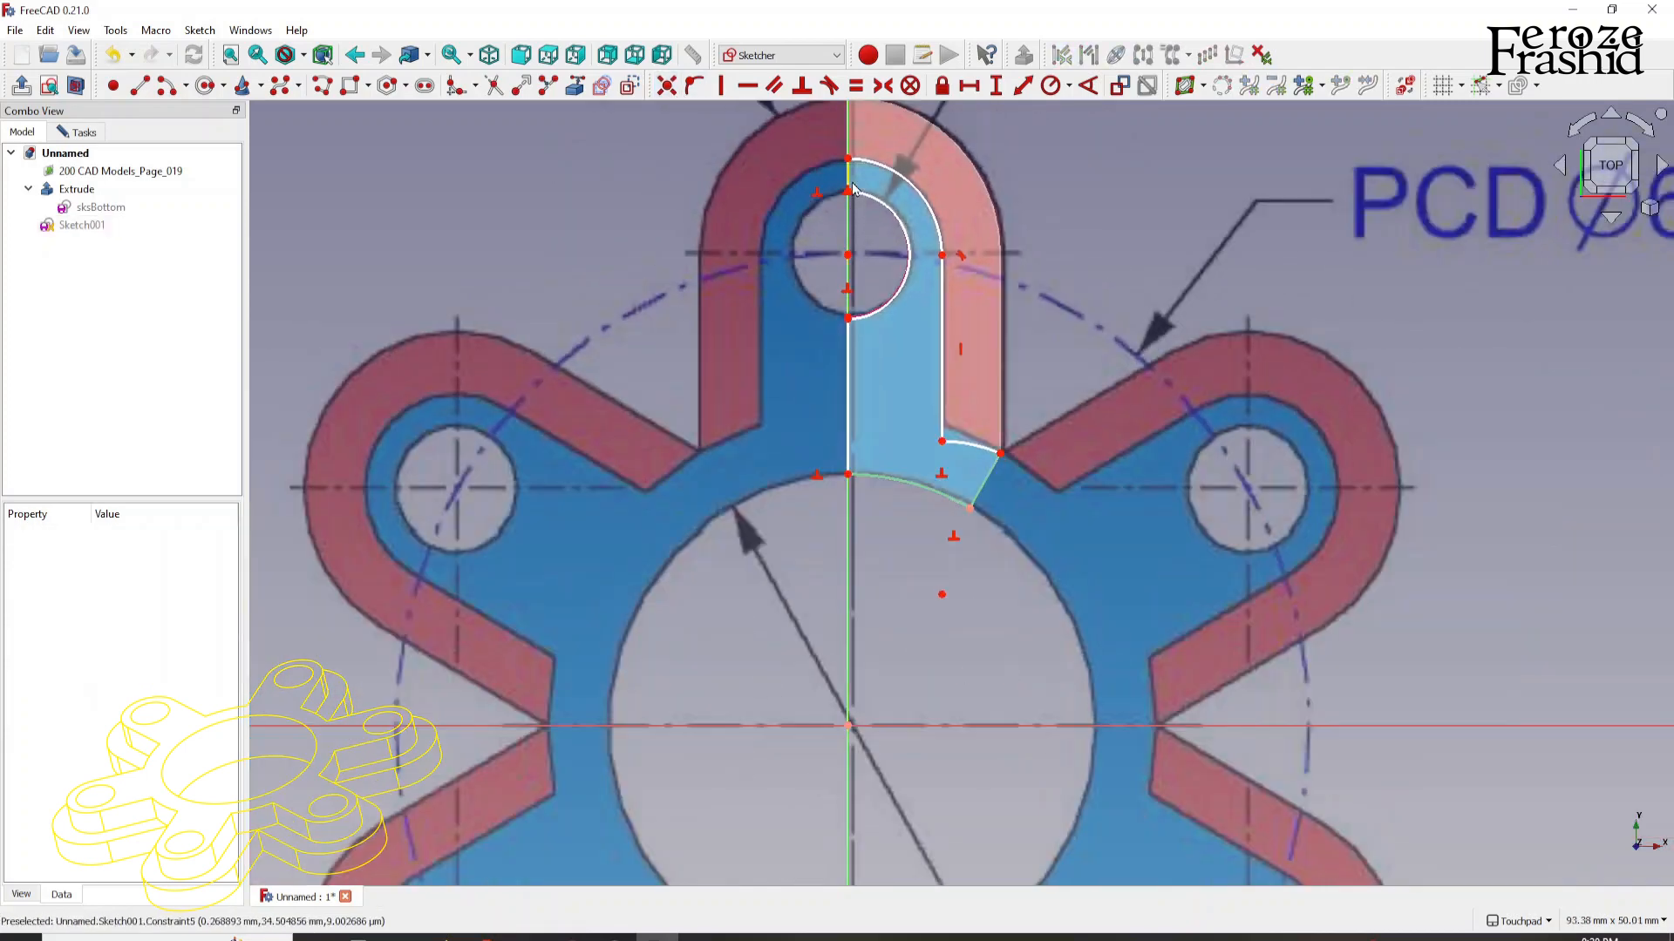
{"action": "left_click", "coordinate": [864, 177]}
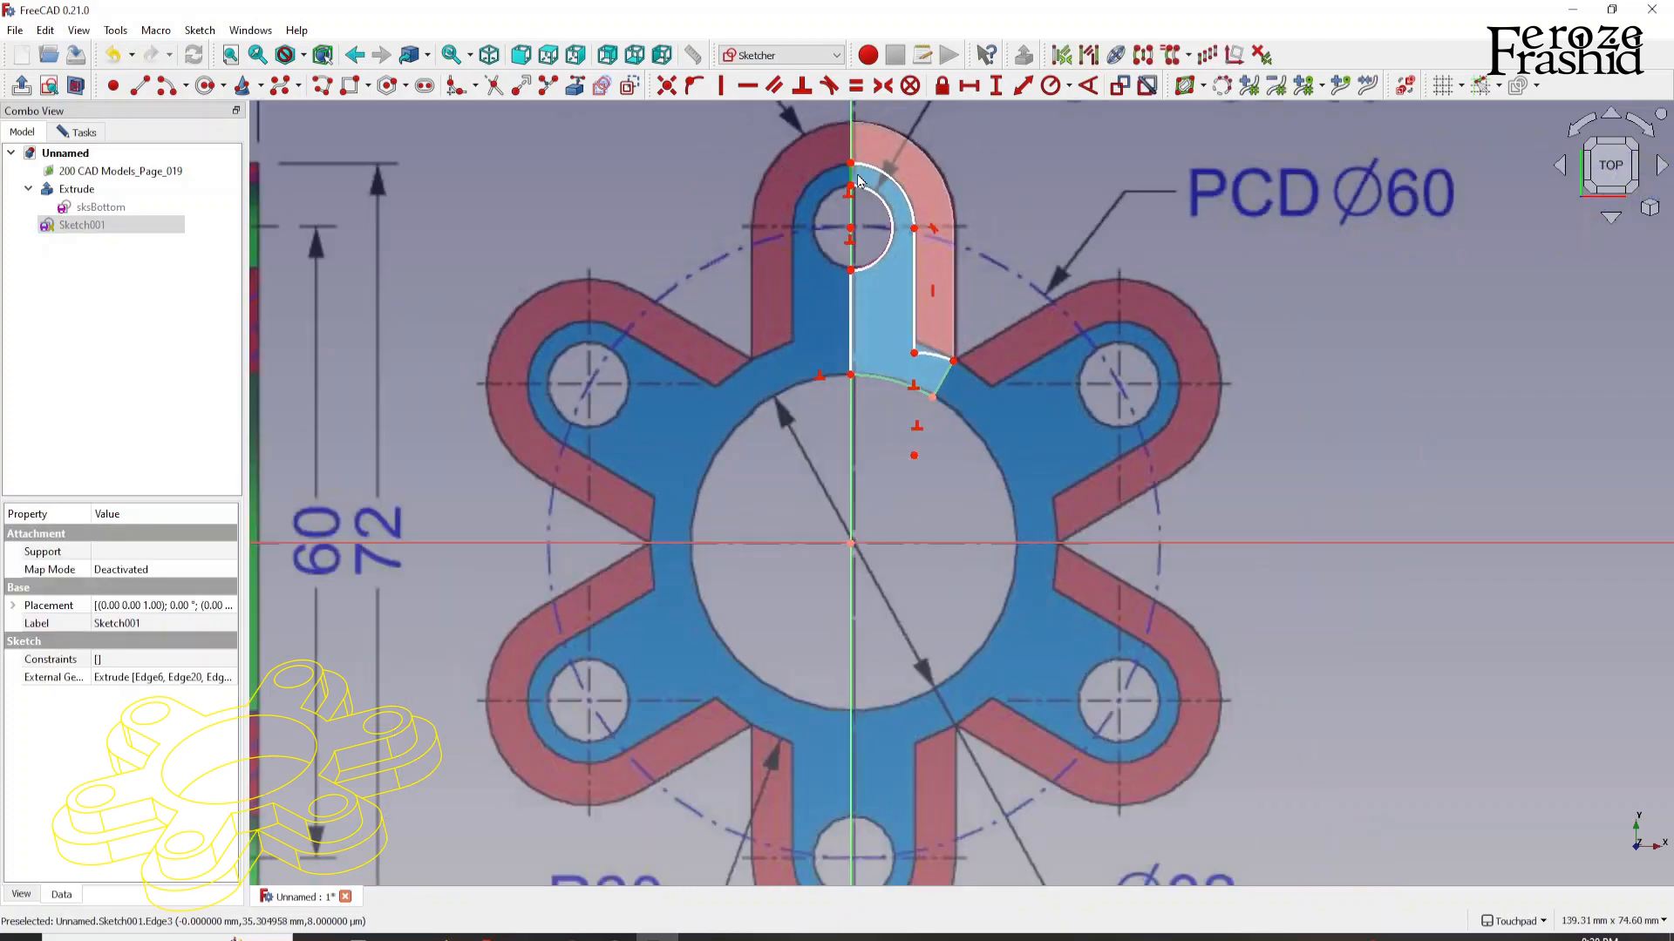
{"action": "scroll", "coordinate": [863, 179], "scroll_direction": "down", "scroll_amount": 5}
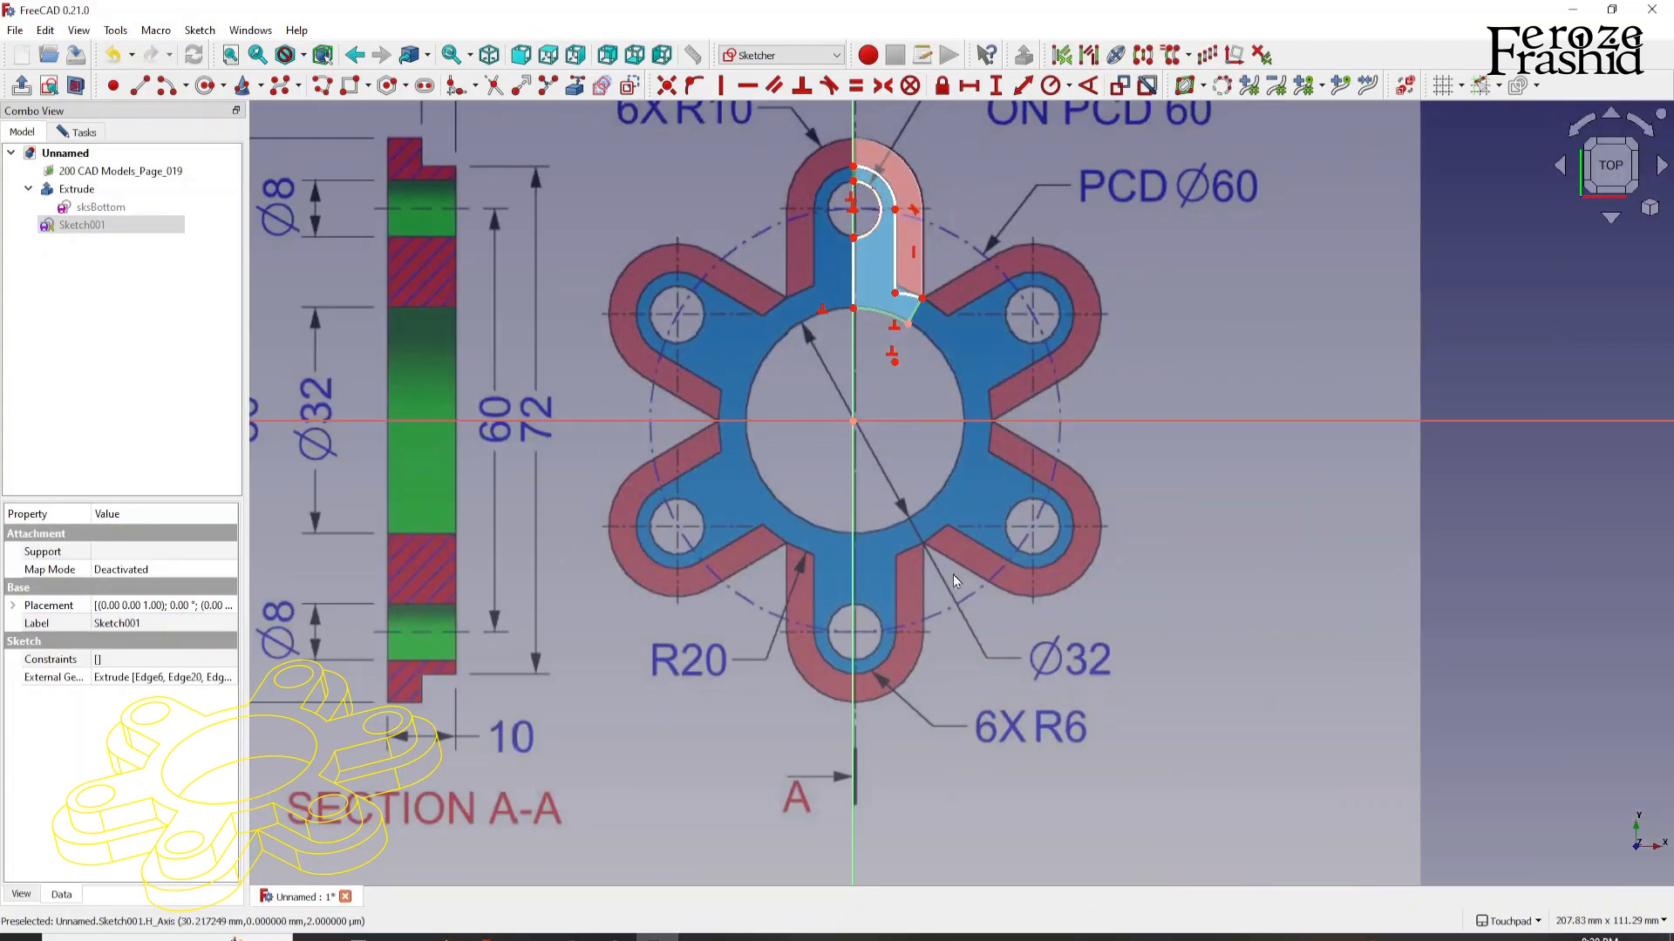
{"action": "left_click", "coordinate": [973, 172]}
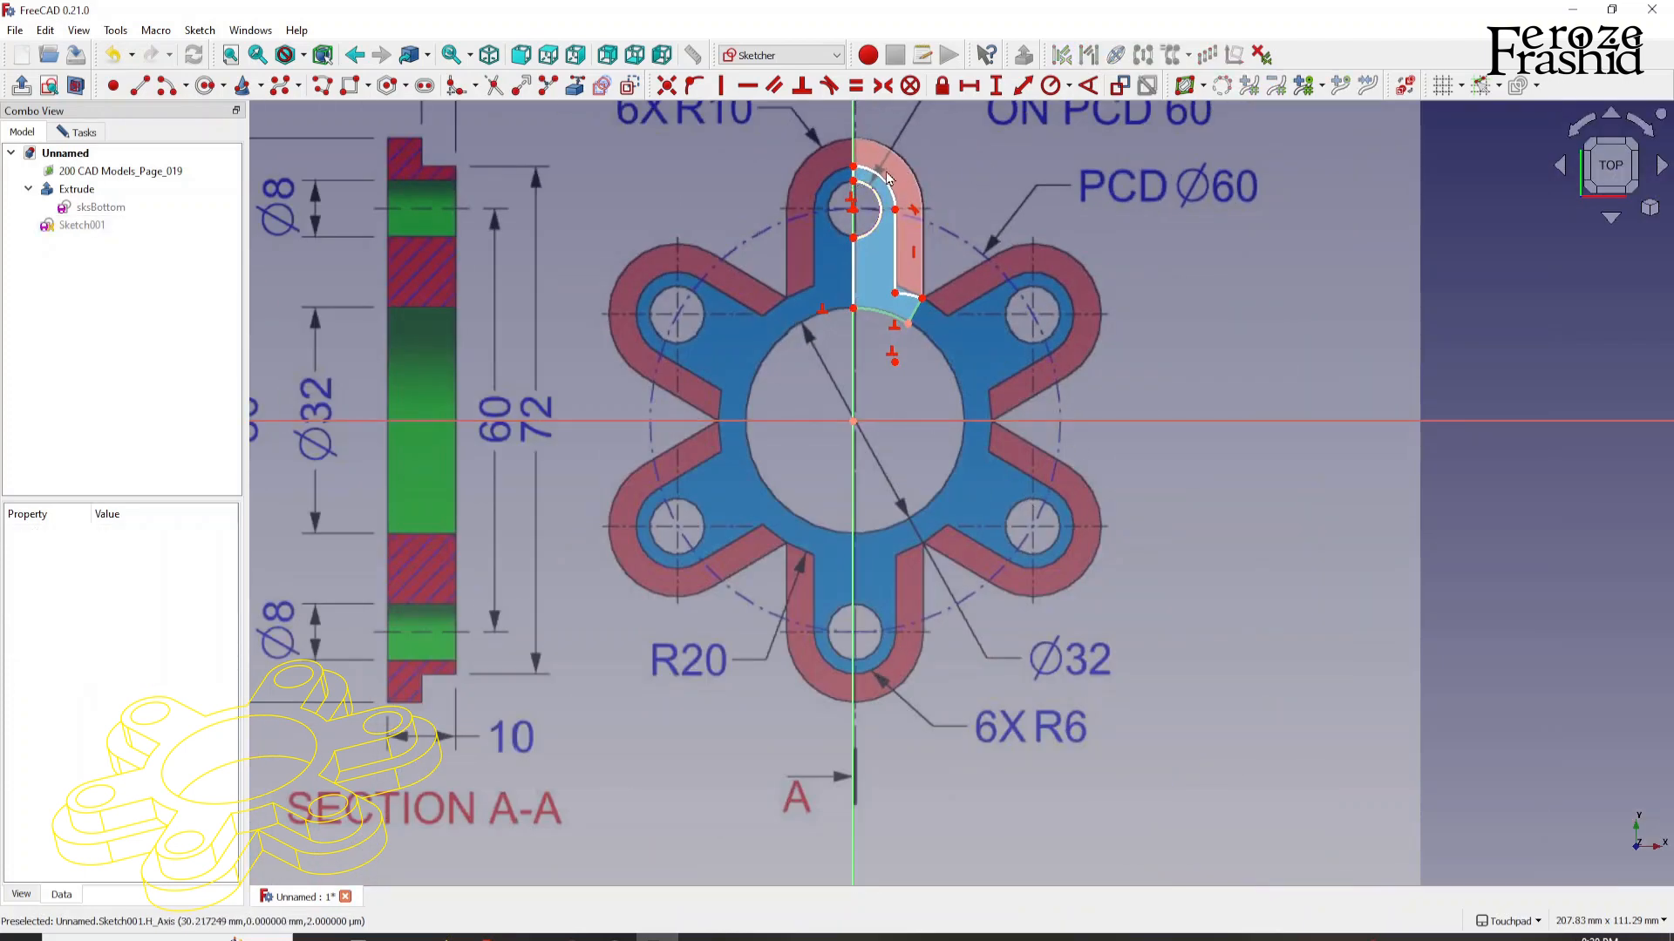
Step: Constrain the radius of the boss's outer rounded arc to 6 mm
{"action": "left_click", "coordinate": [886, 179]}
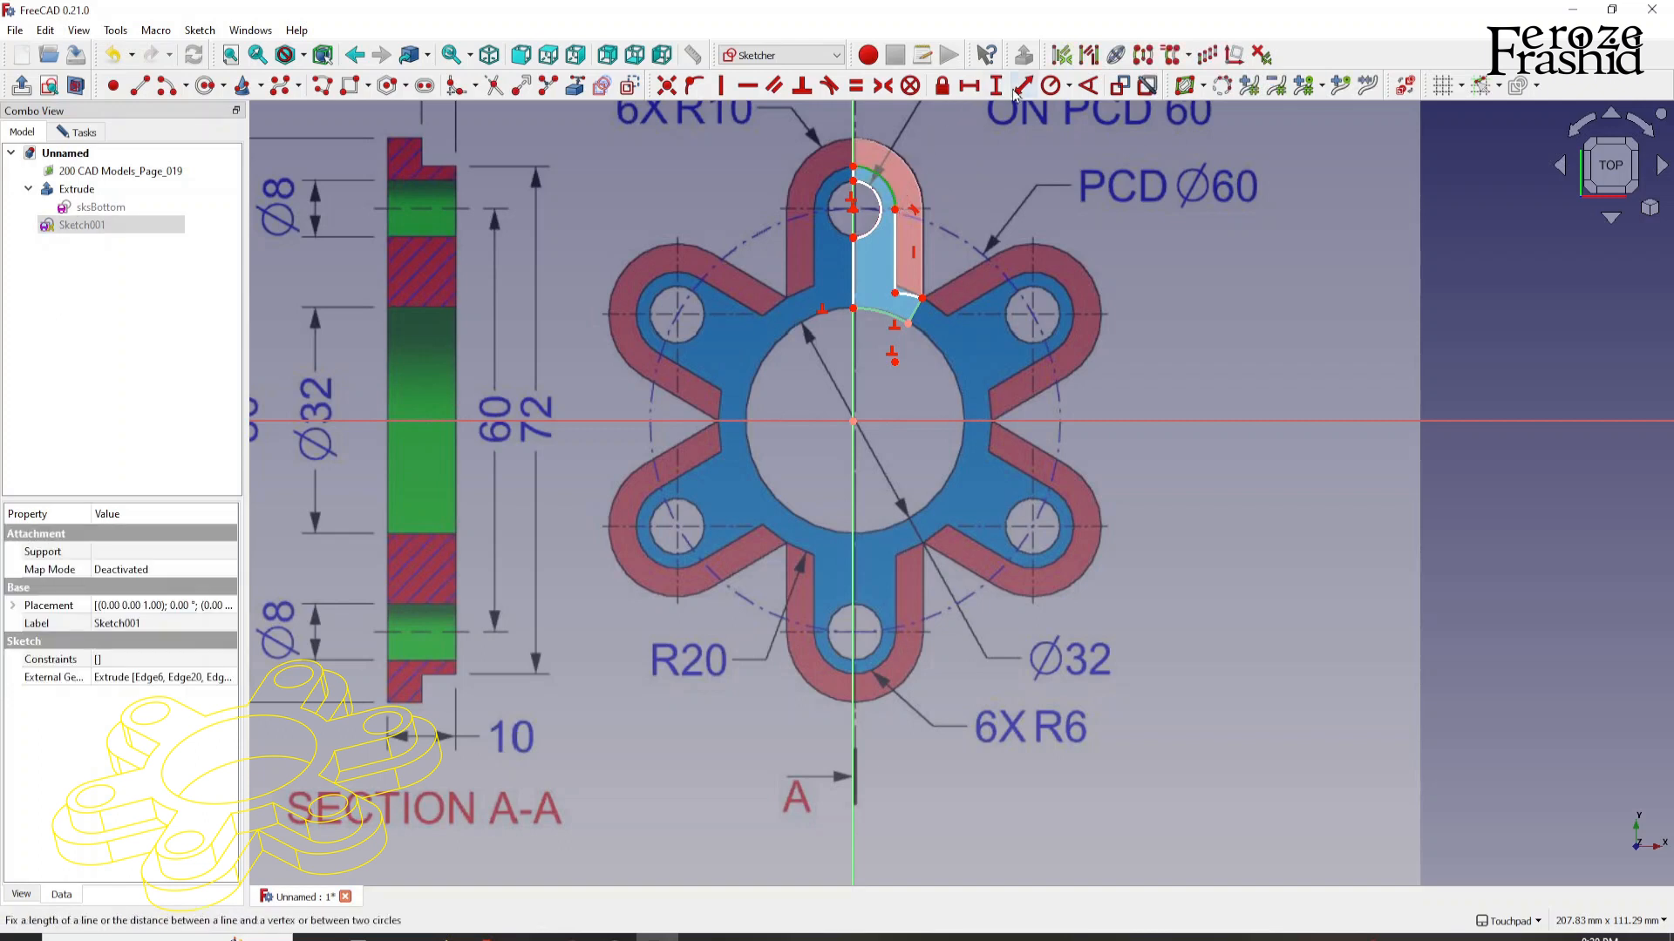
{"action": "left_click", "coordinate": [1050, 86]}
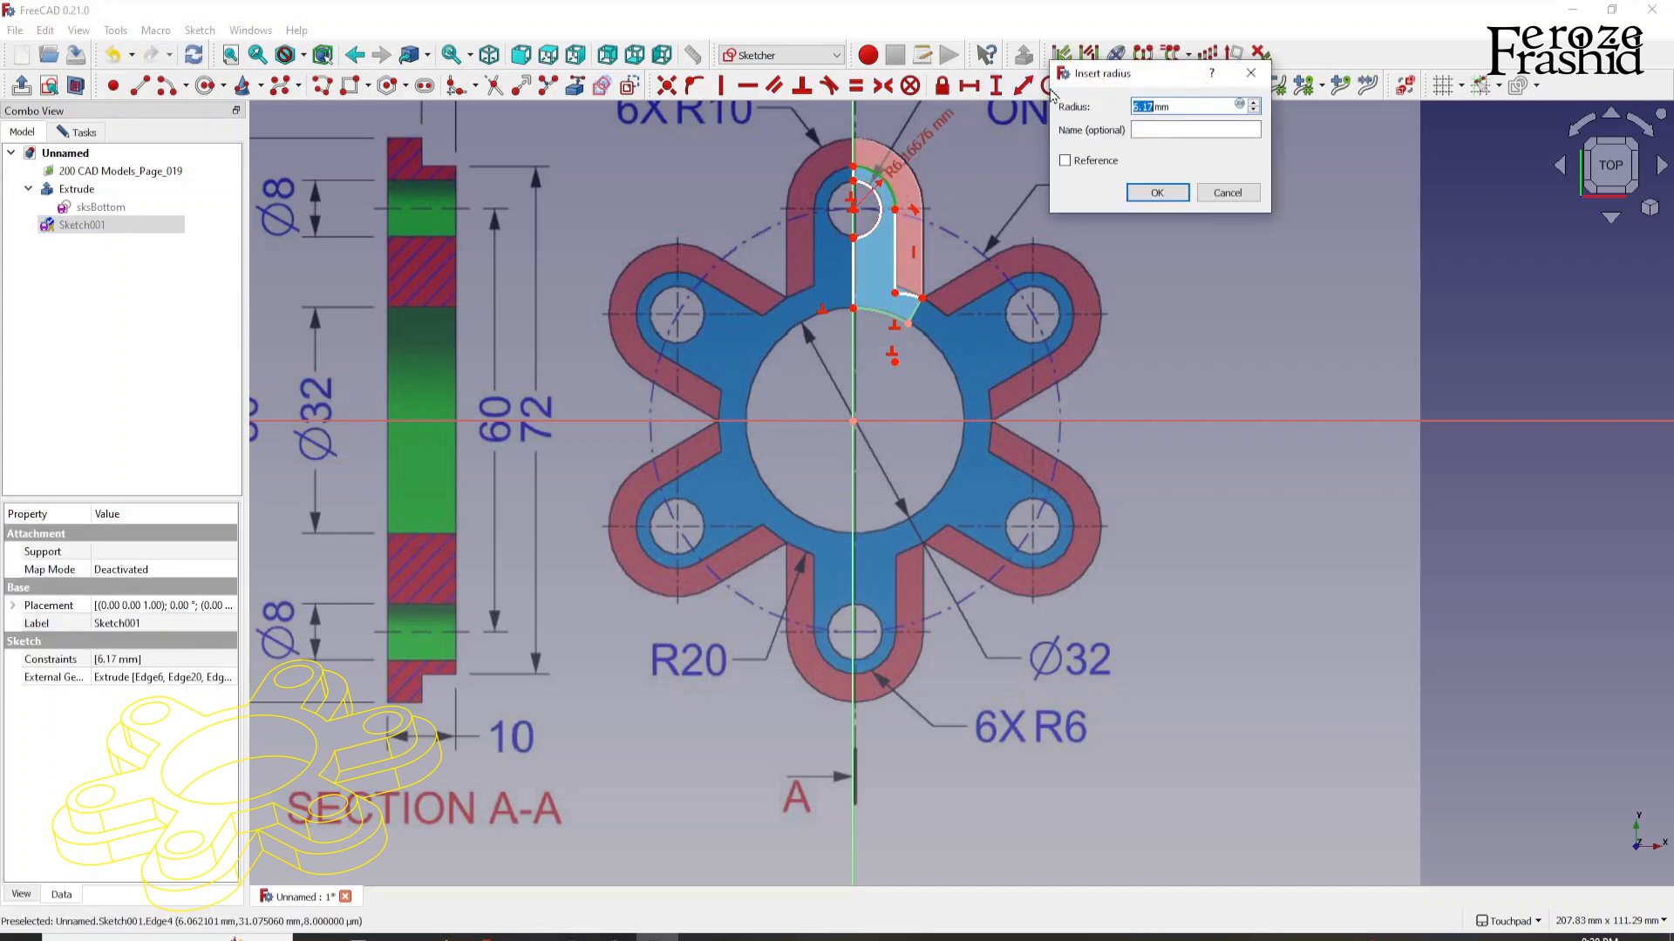
{"action": "key", "text": "Return"}
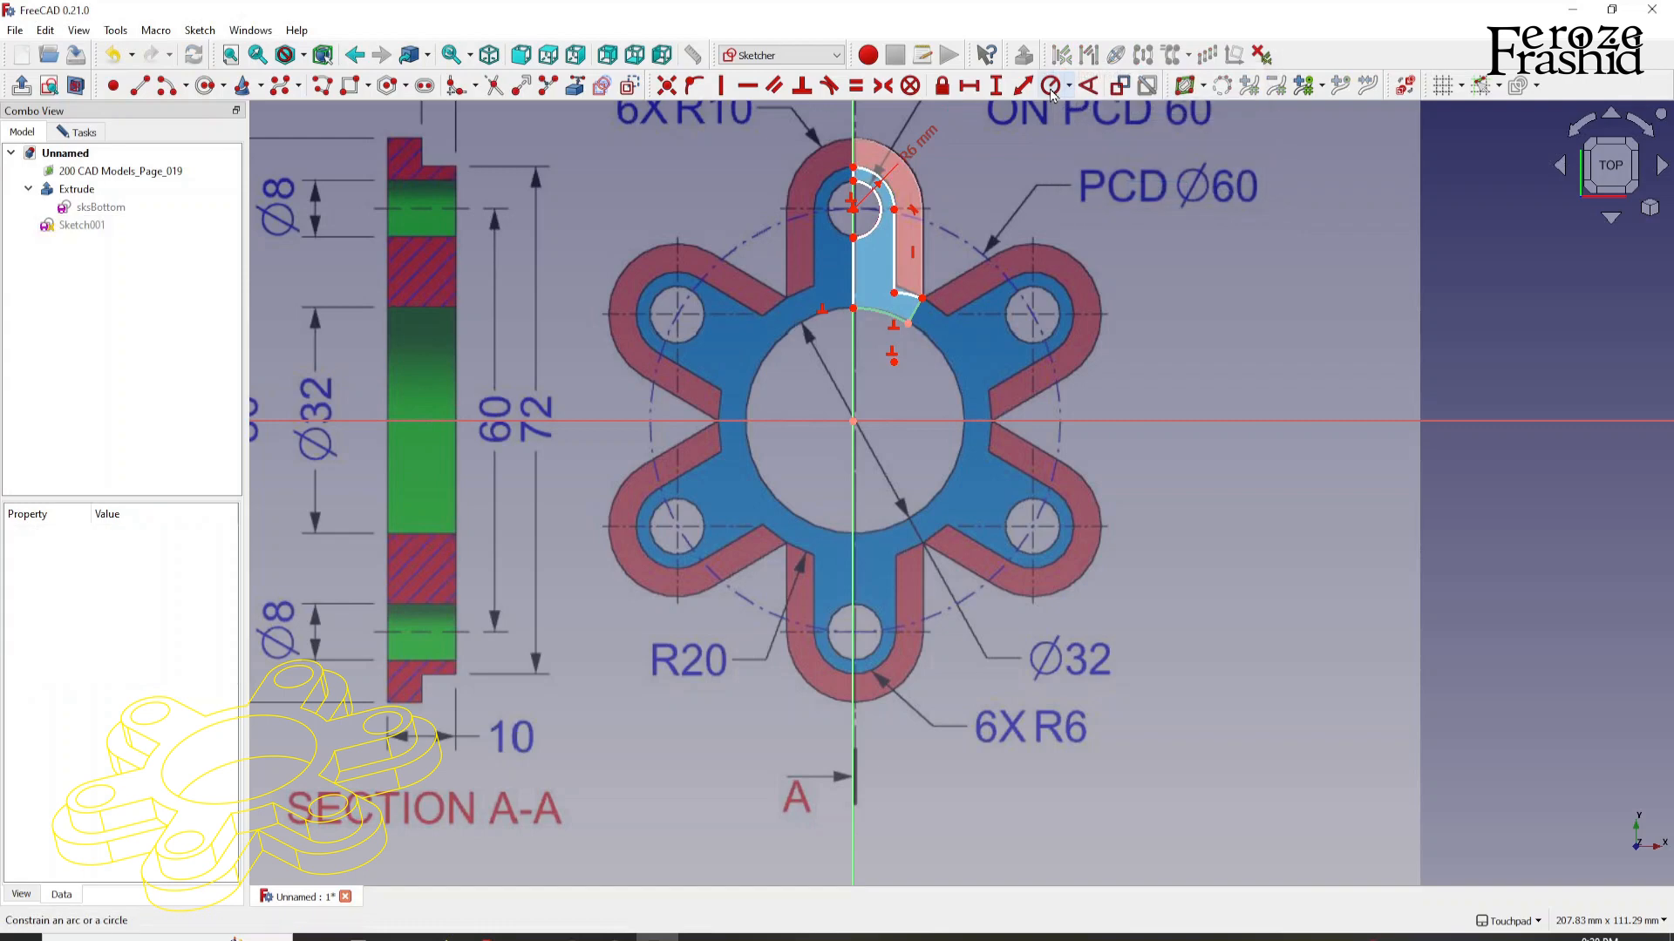
Step: Adjust the corner arc's centre inside the bore and delete the perpendicular constraint between that arc and the arm's vertical side line
{"action": "scroll", "coordinate": [877, 205], "scroll_direction": "up", "scroll_amount": 2}
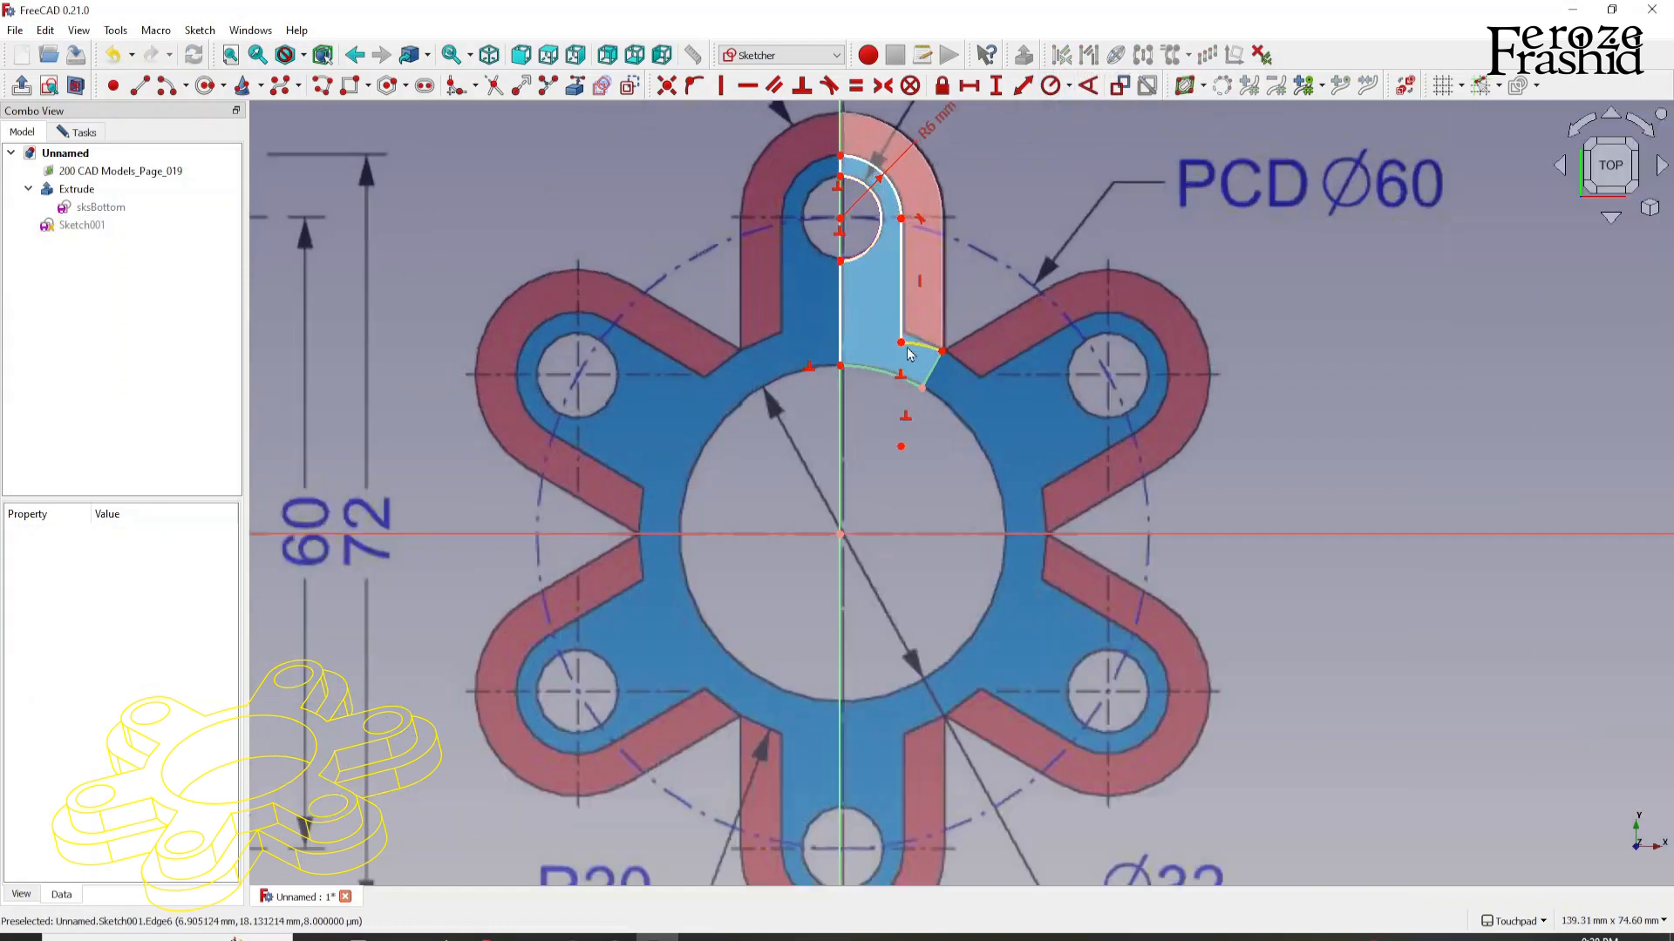
{"action": "left_click_drag", "start_coordinate": [902, 345], "coordinate": [904, 337]}
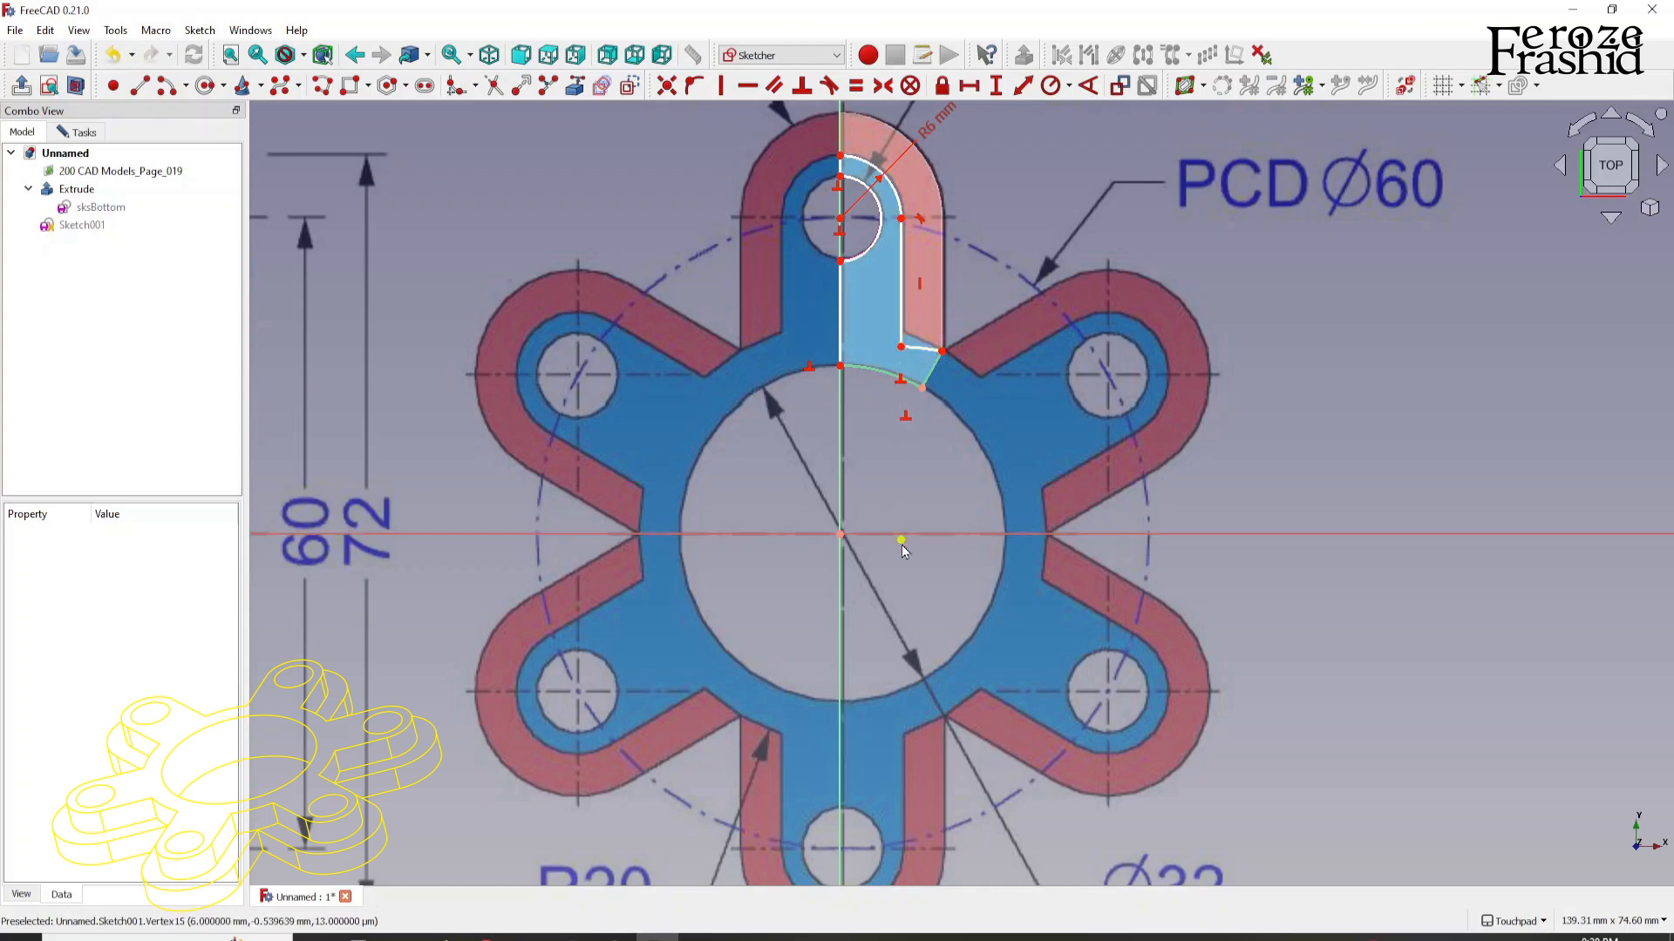
{"action": "mouse_move", "coordinate": [901, 540]}
{"action": "left_mouse_down"}
{"action": "mouse_move", "coordinate": [860, 534]}
{"action": "mouse_move", "coordinate": [858, 500]}
{"action": "mouse_move", "coordinate": [900, 504]}
{"action": "mouse_move", "coordinate": [901, 474]}
{"action": "left_mouse_up"}
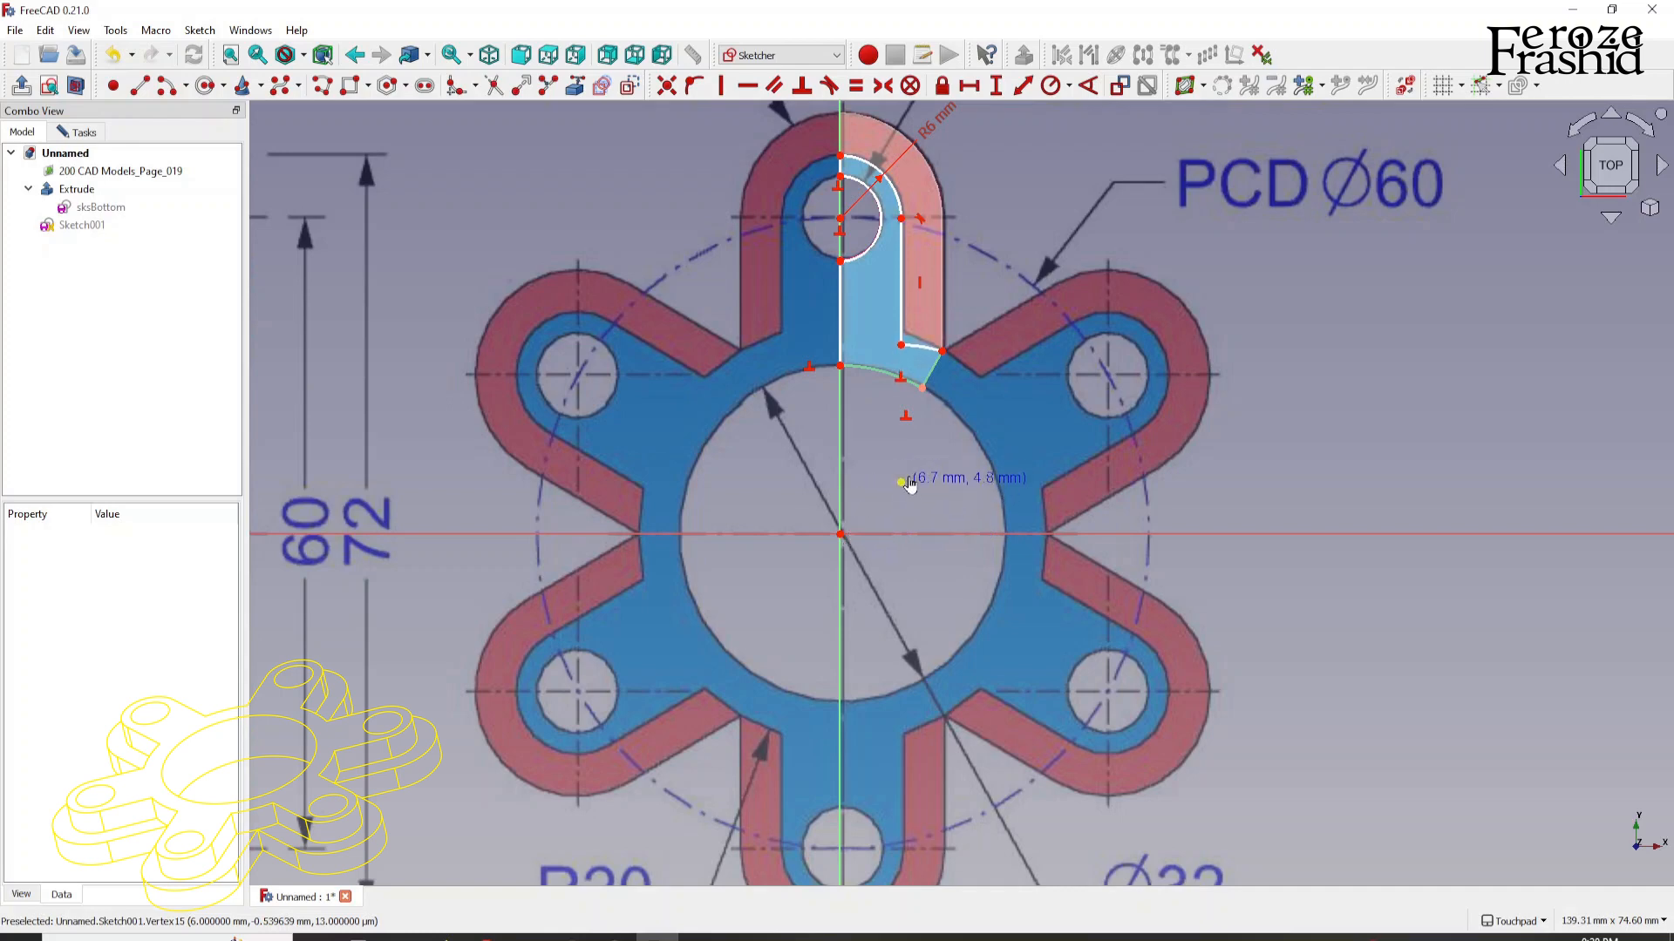
{"action": "left_click", "coordinate": [890, 389]}
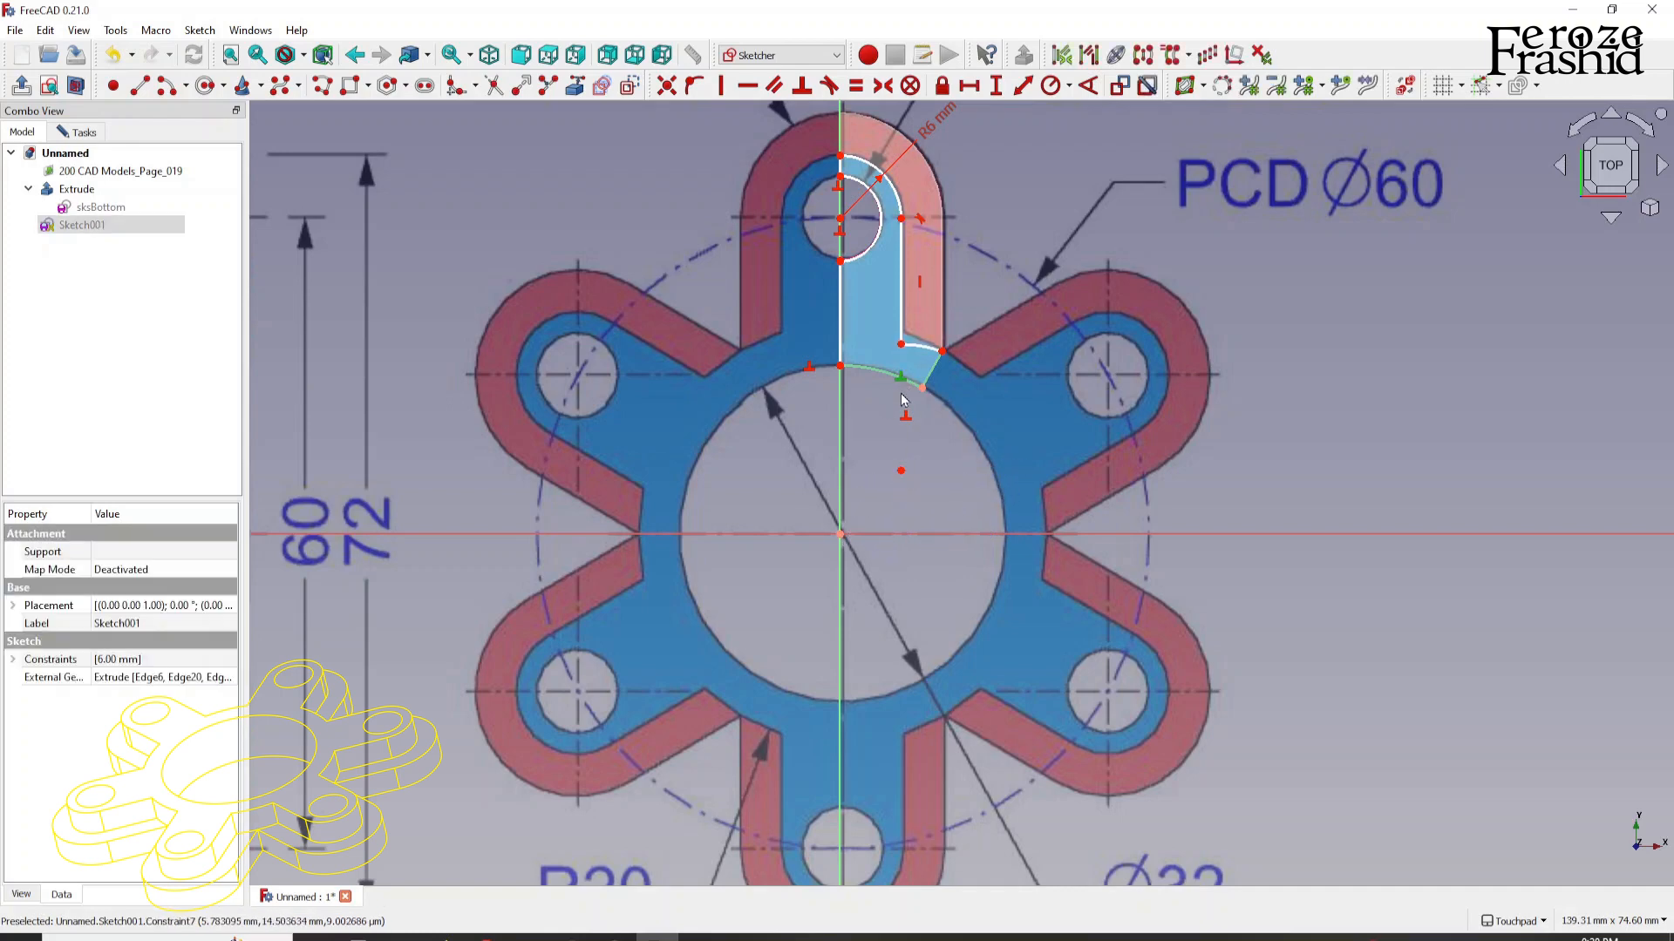
{"action": "key", "text": "Delete"}
Step: Make the corner arc's centre coincident with the sketch origin and rejoin the arc's inner end to the vertical side line's lower end
{"action": "left_click_drag", "start_coordinate": [900, 472], "coordinate": [853, 521]}
{"action": "left_click", "coordinate": [852, 517]}
{"action": "left_click", "coordinate": [840, 533]}
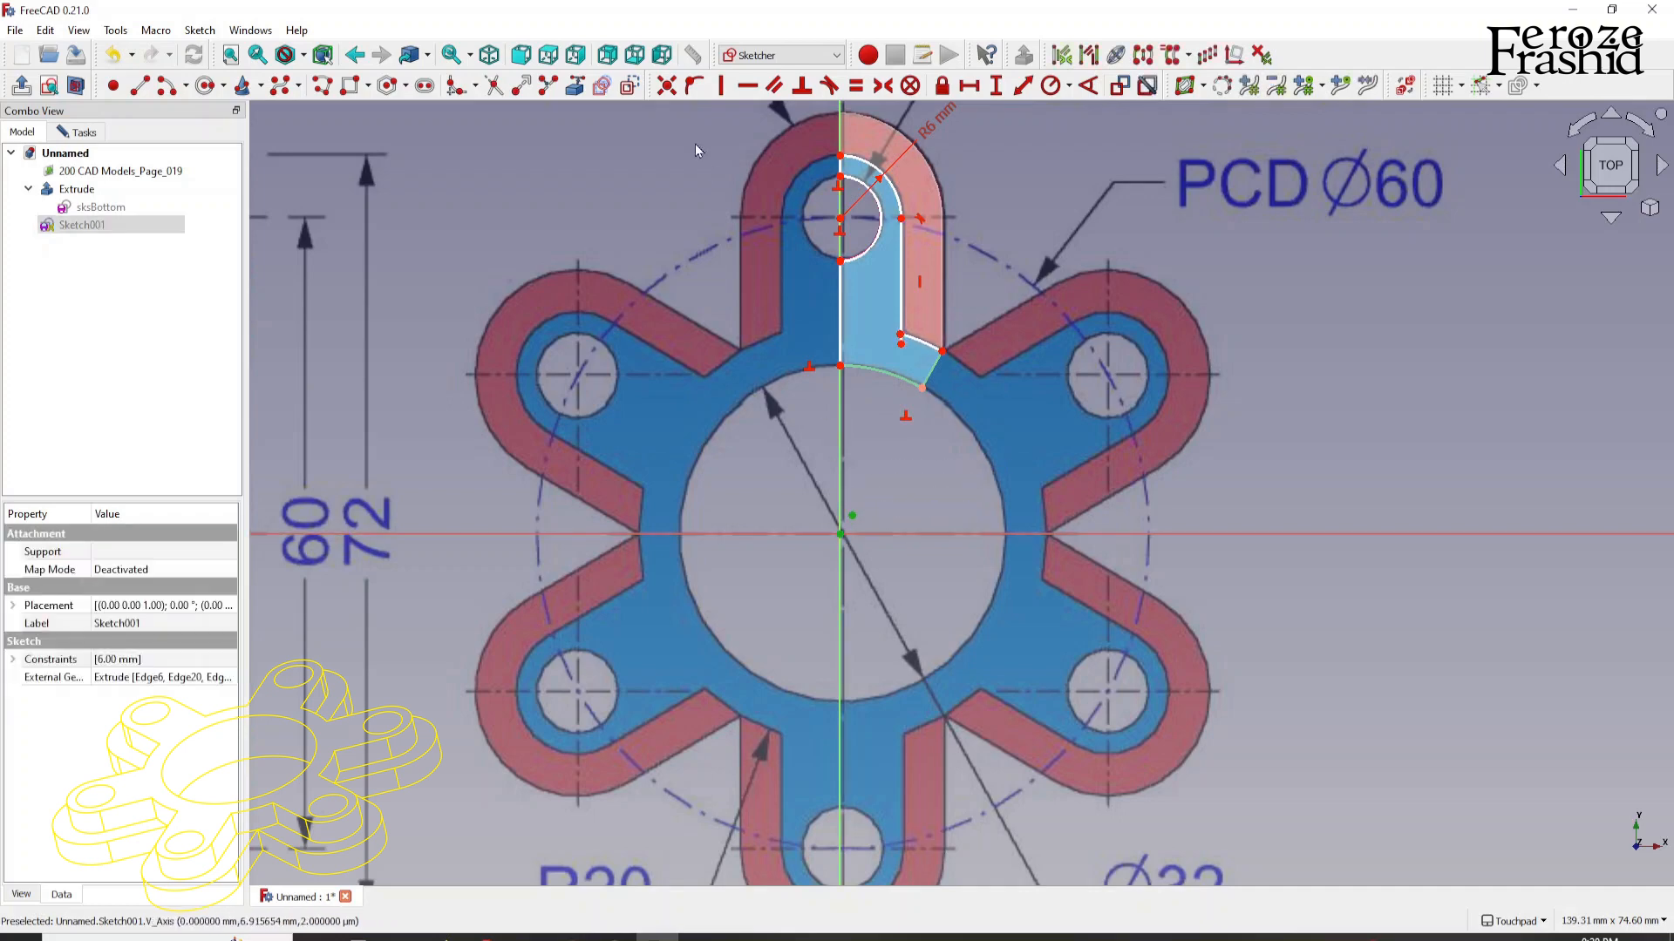
{"action": "left_click", "coordinate": [668, 91]}
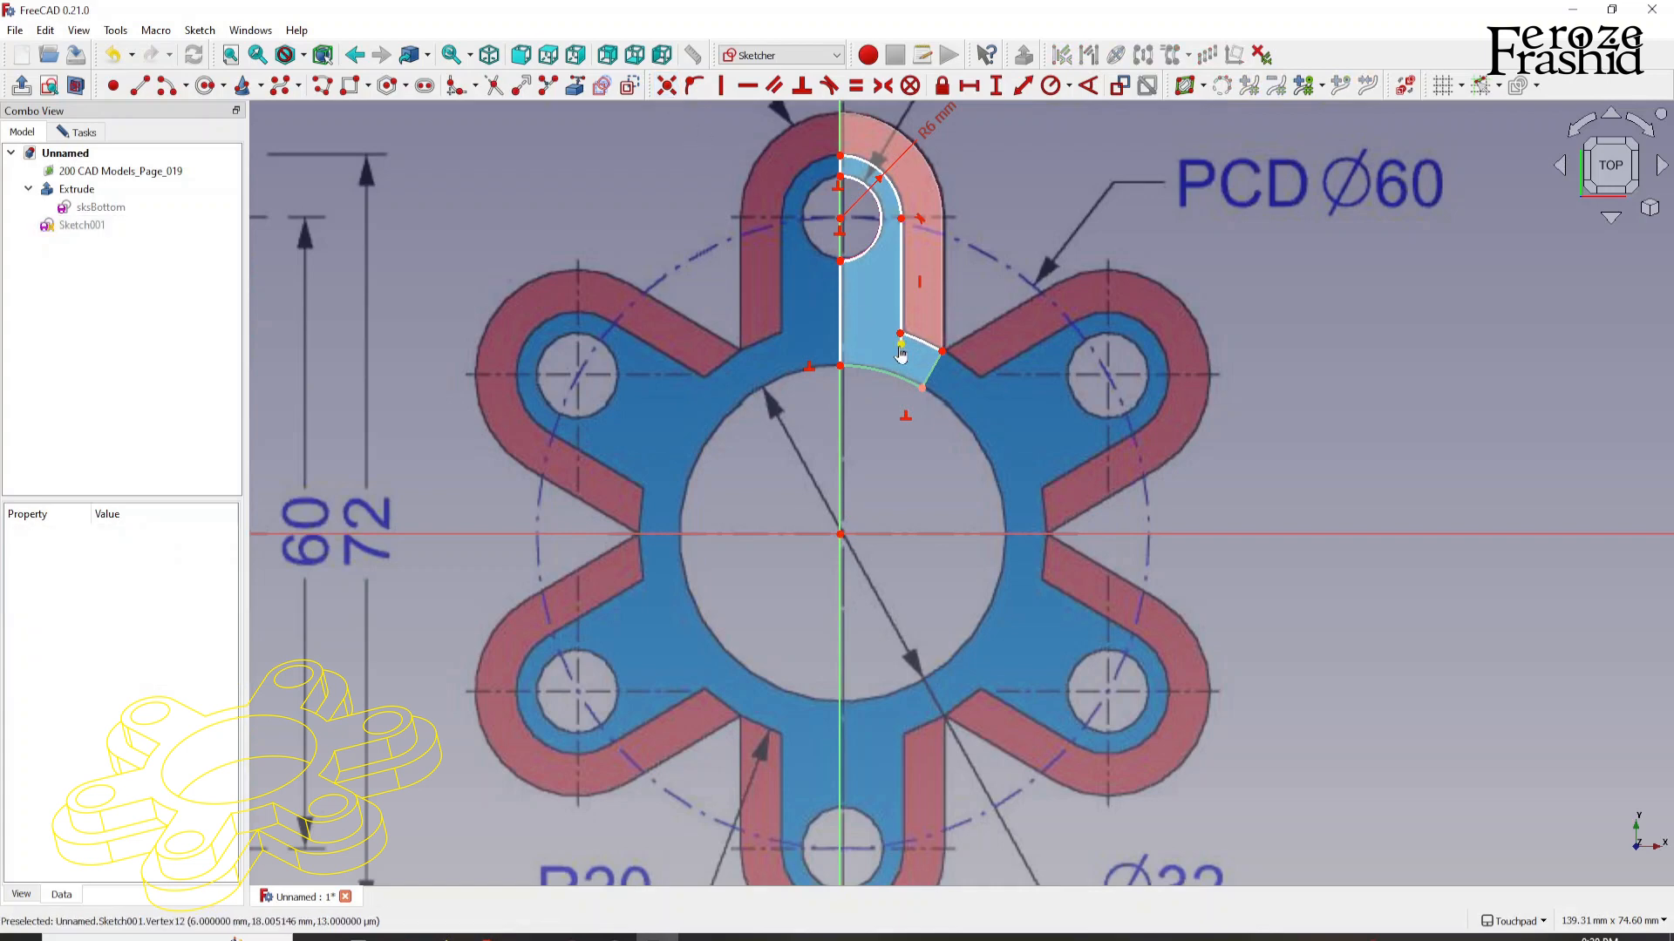
{"action": "left_click", "coordinate": [668, 88]}
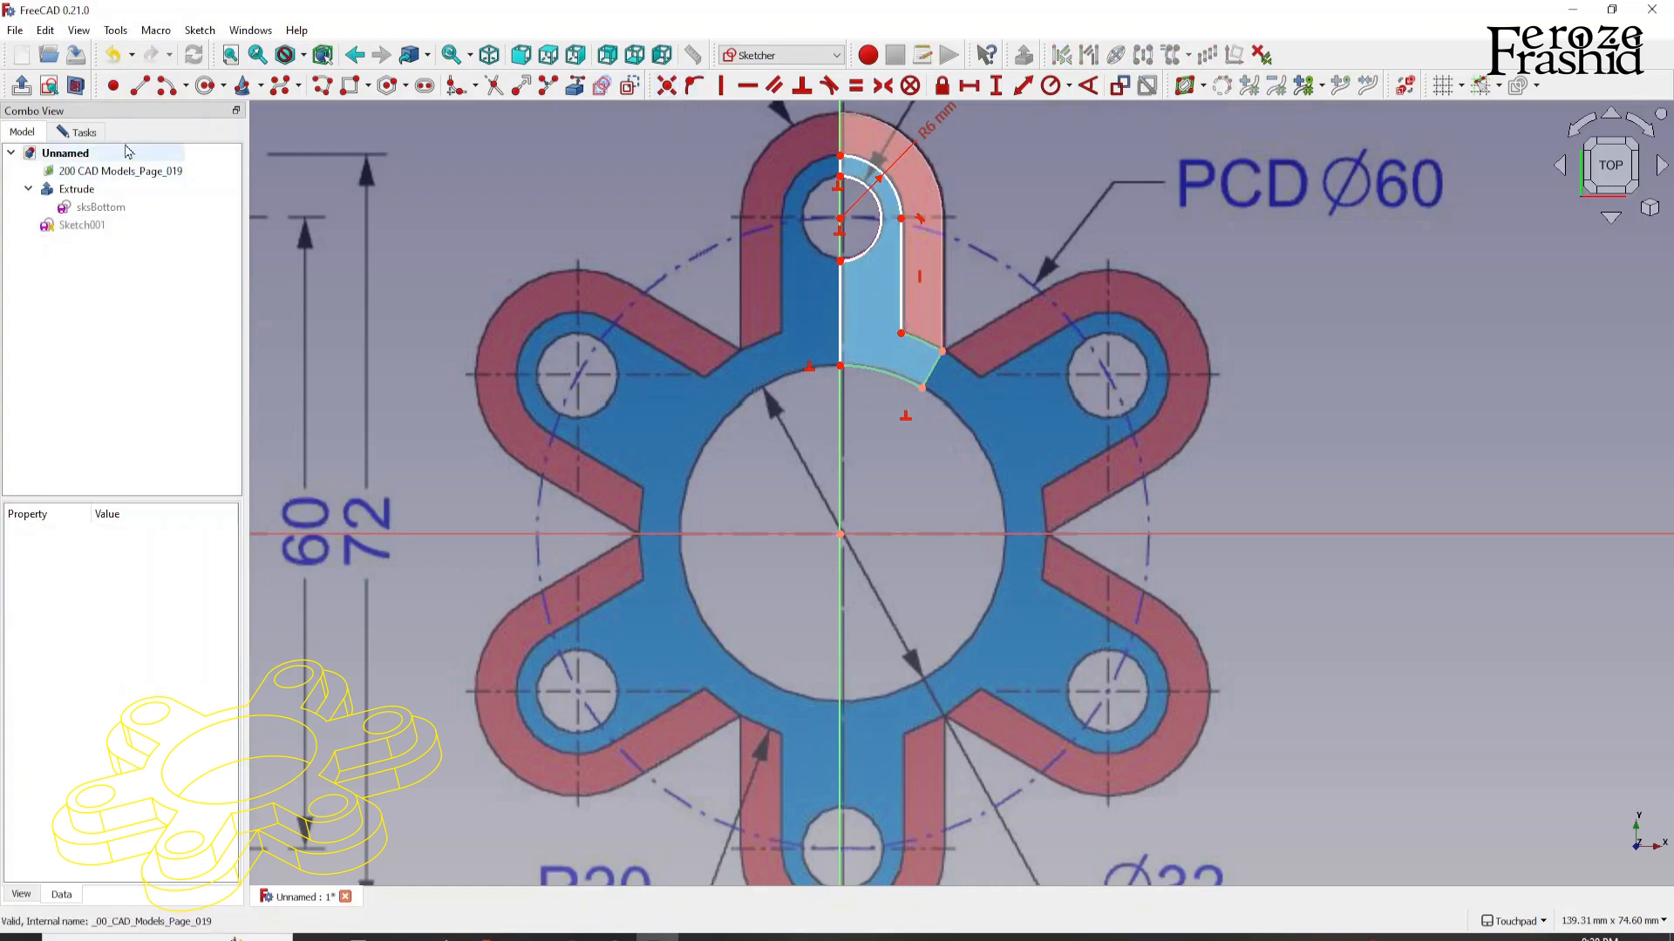
Step: Make the centre of the drawn hole arc coincident with the centre of the projected hole edge
{"action": "left_click", "coordinate": [91, 135]}
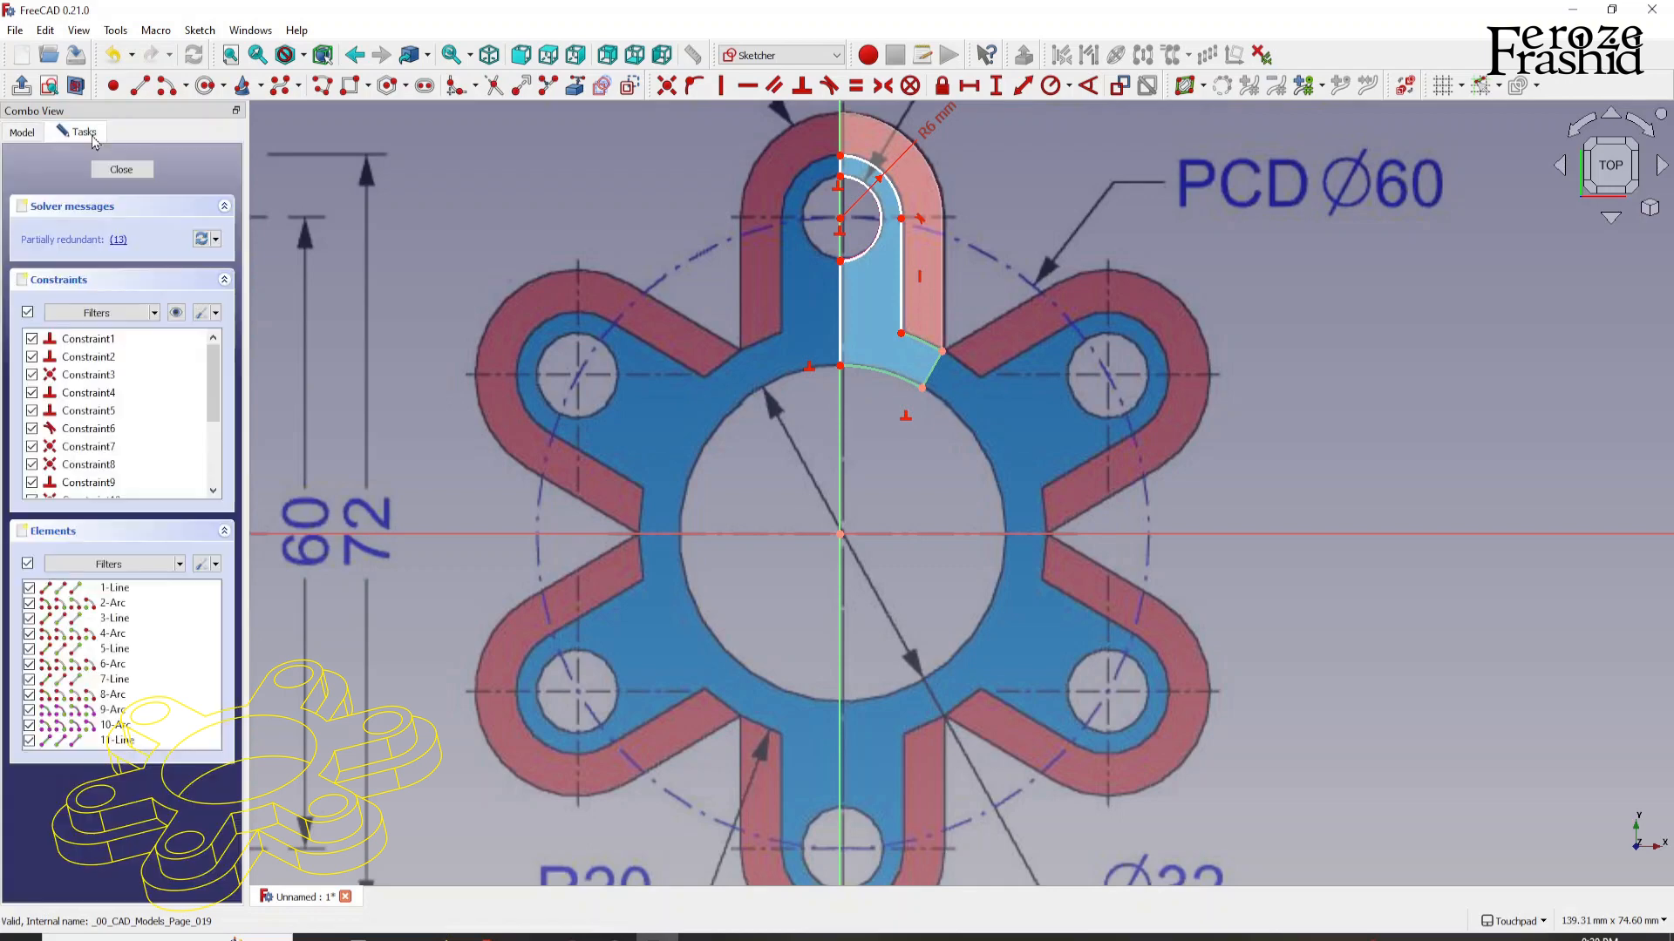
{"action": "left_click", "coordinate": [119, 242]}
{"action": "scroll", "coordinate": [788, 217], "scroll_direction": "up", "scroll_amount": 6}
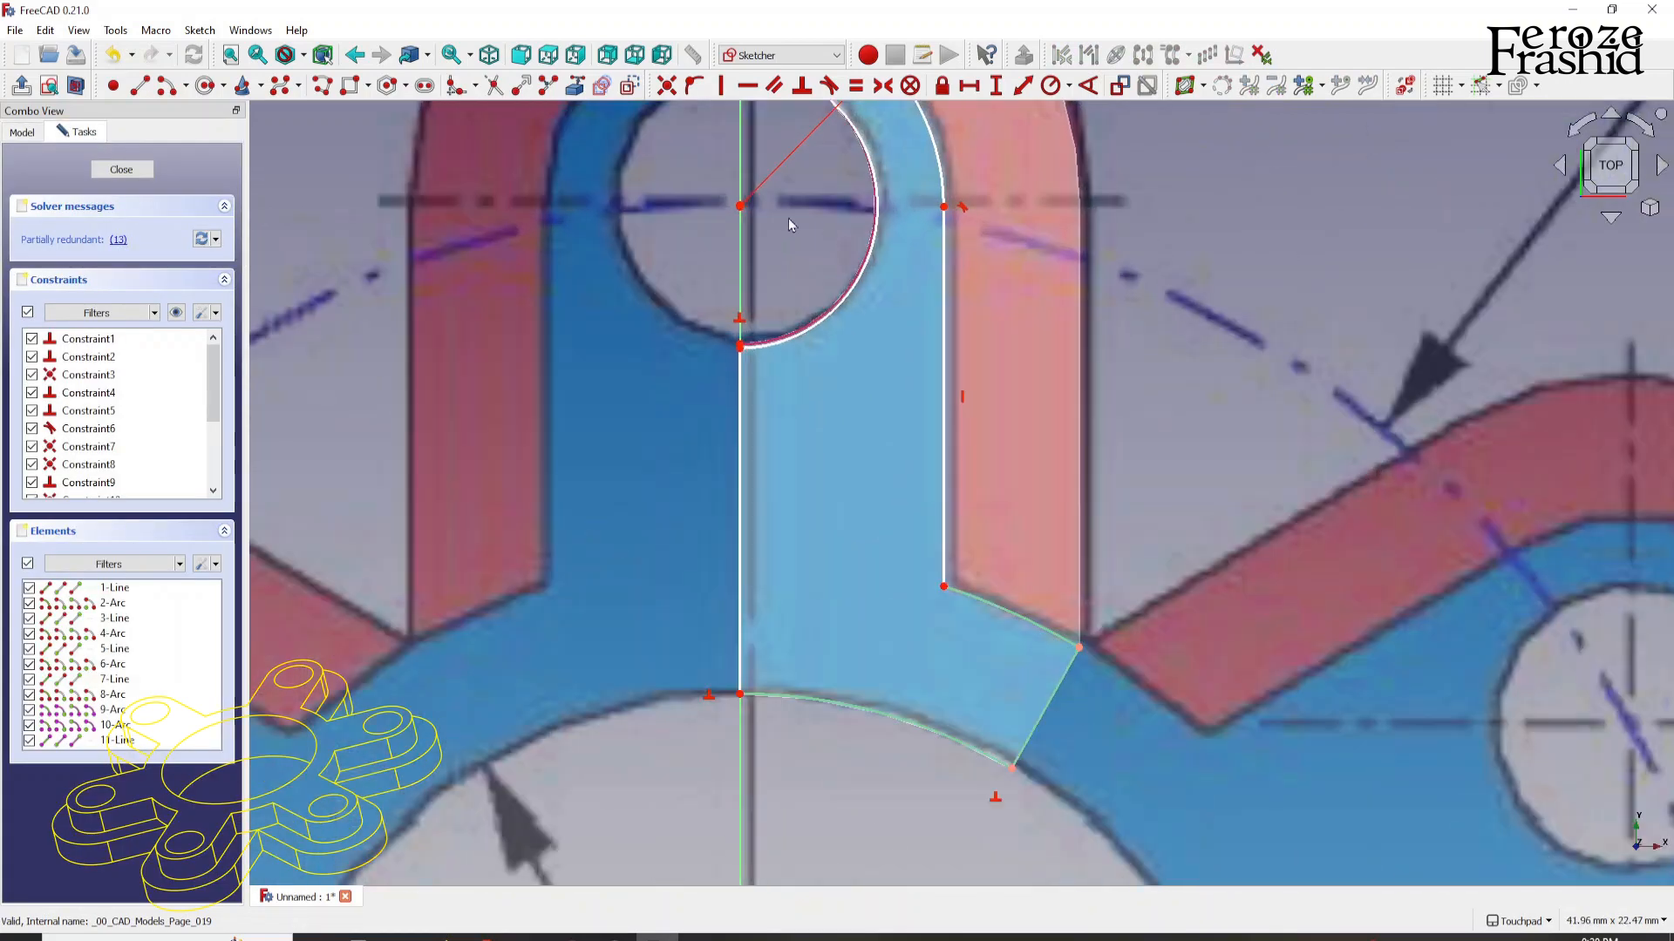
{"action": "left_click_drag", "start_coordinate": [741, 208], "coordinate": [744, 219]}
{"action": "scroll", "coordinate": [750, 220], "scroll_direction": "up", "scroll_amount": 3}
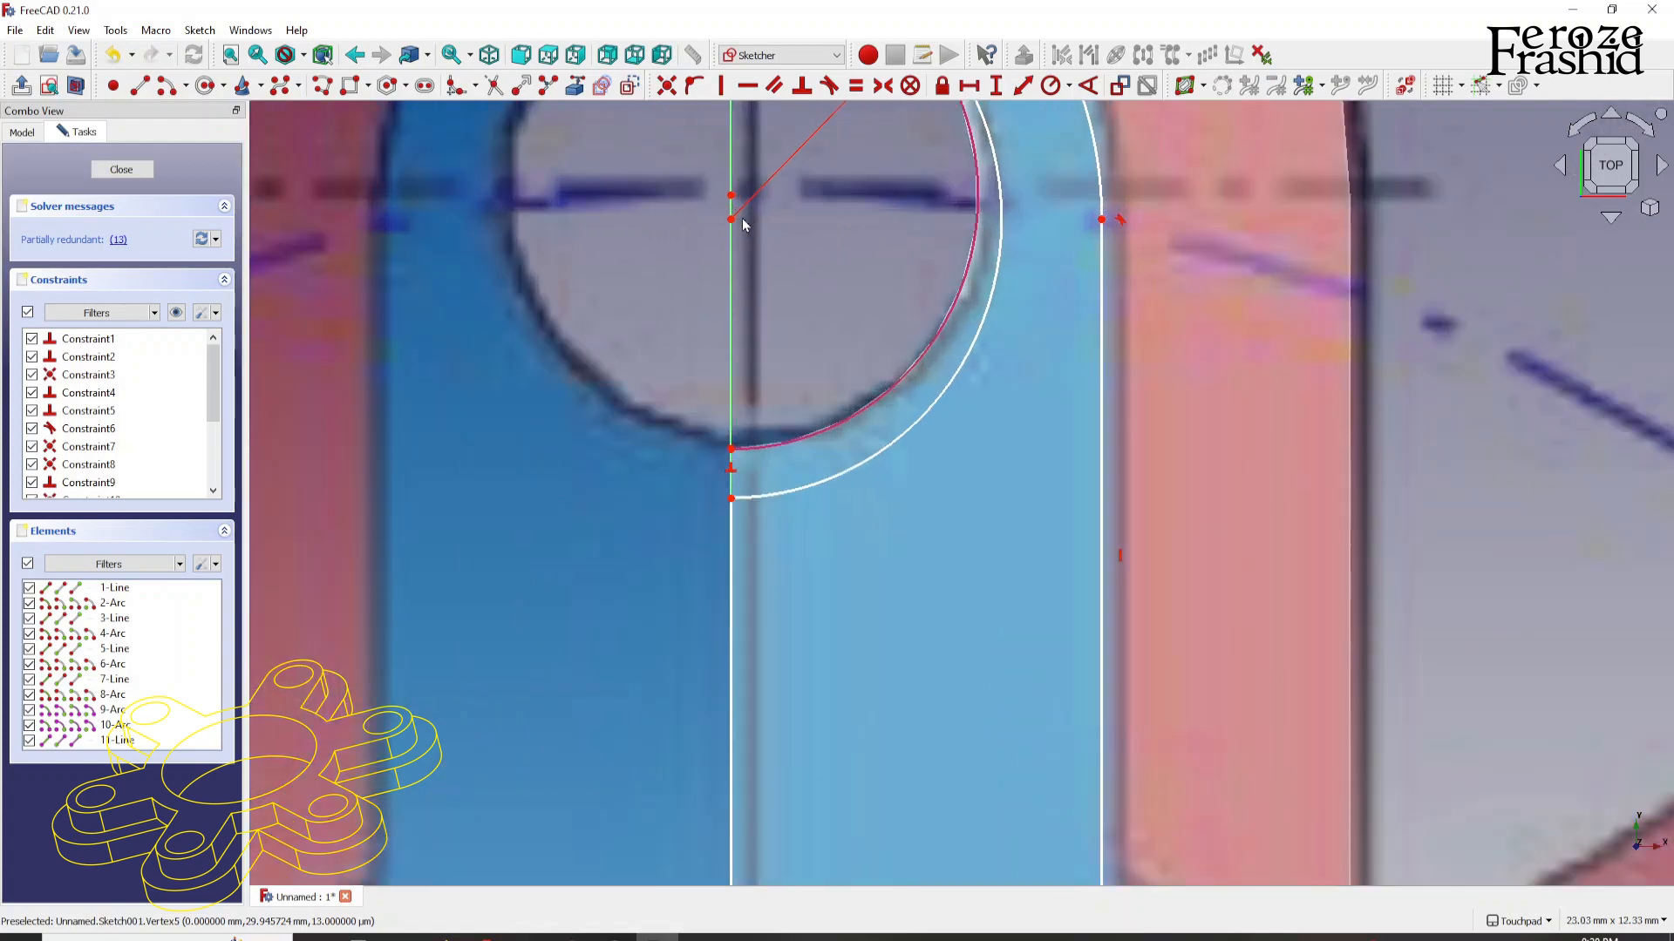
{"action": "left_click", "coordinate": [734, 222]}
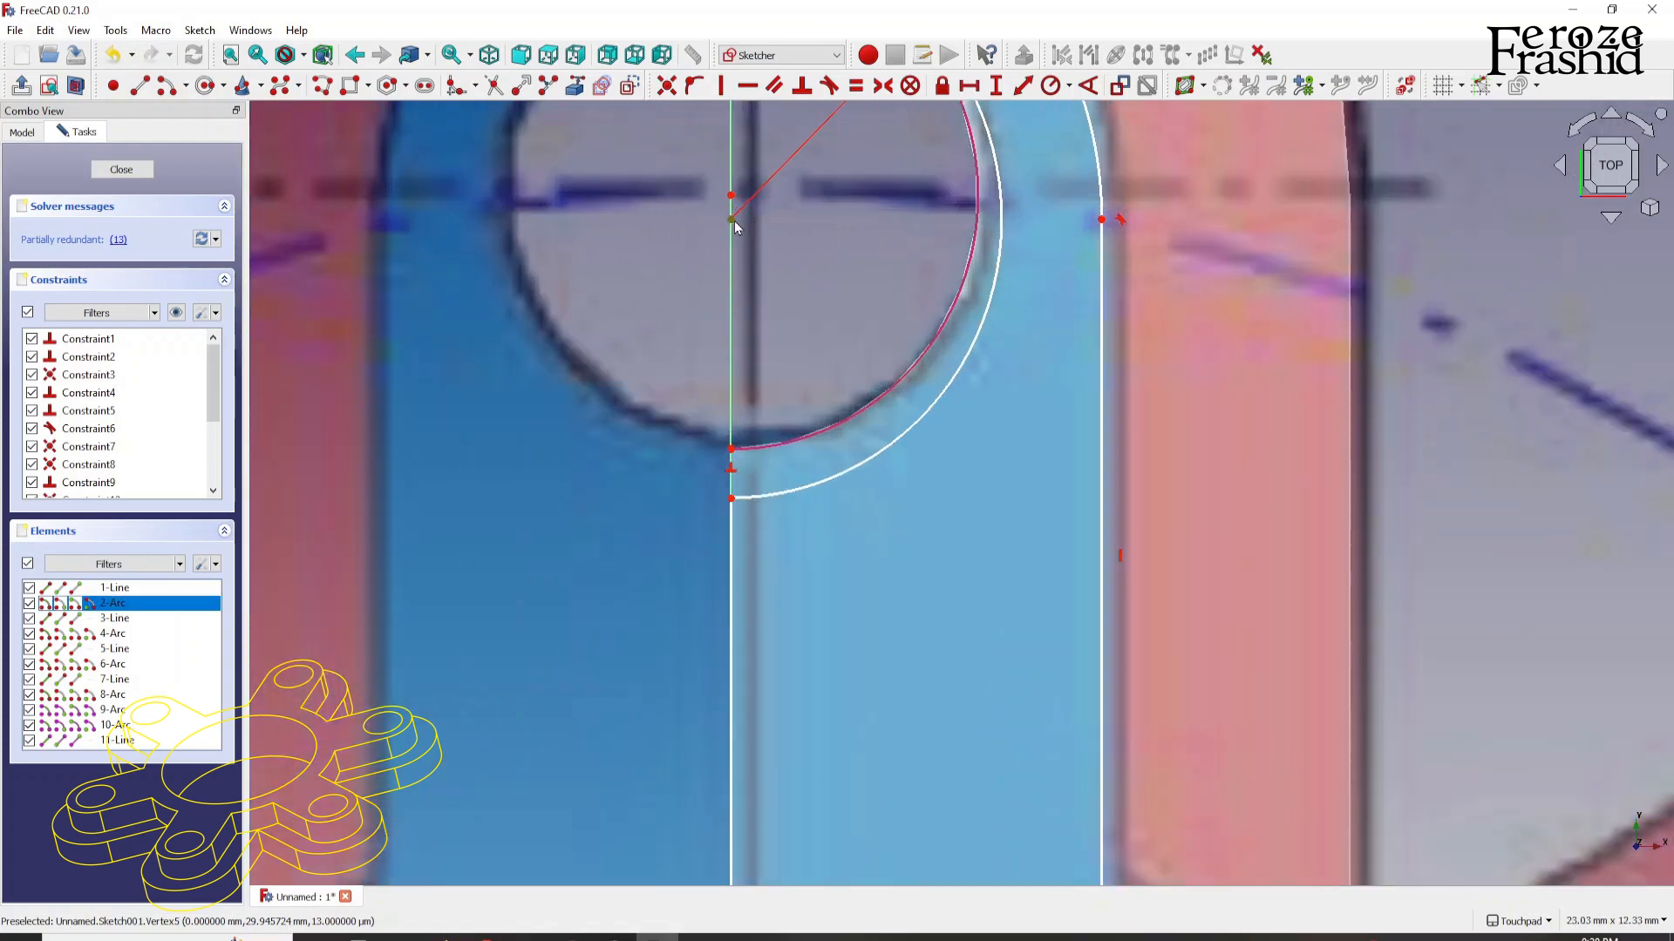
{"action": "left_click", "coordinate": [666, 84]}
{"action": "scroll", "coordinate": [803, 263], "scroll_direction": "down", "scroll_amount": 5}
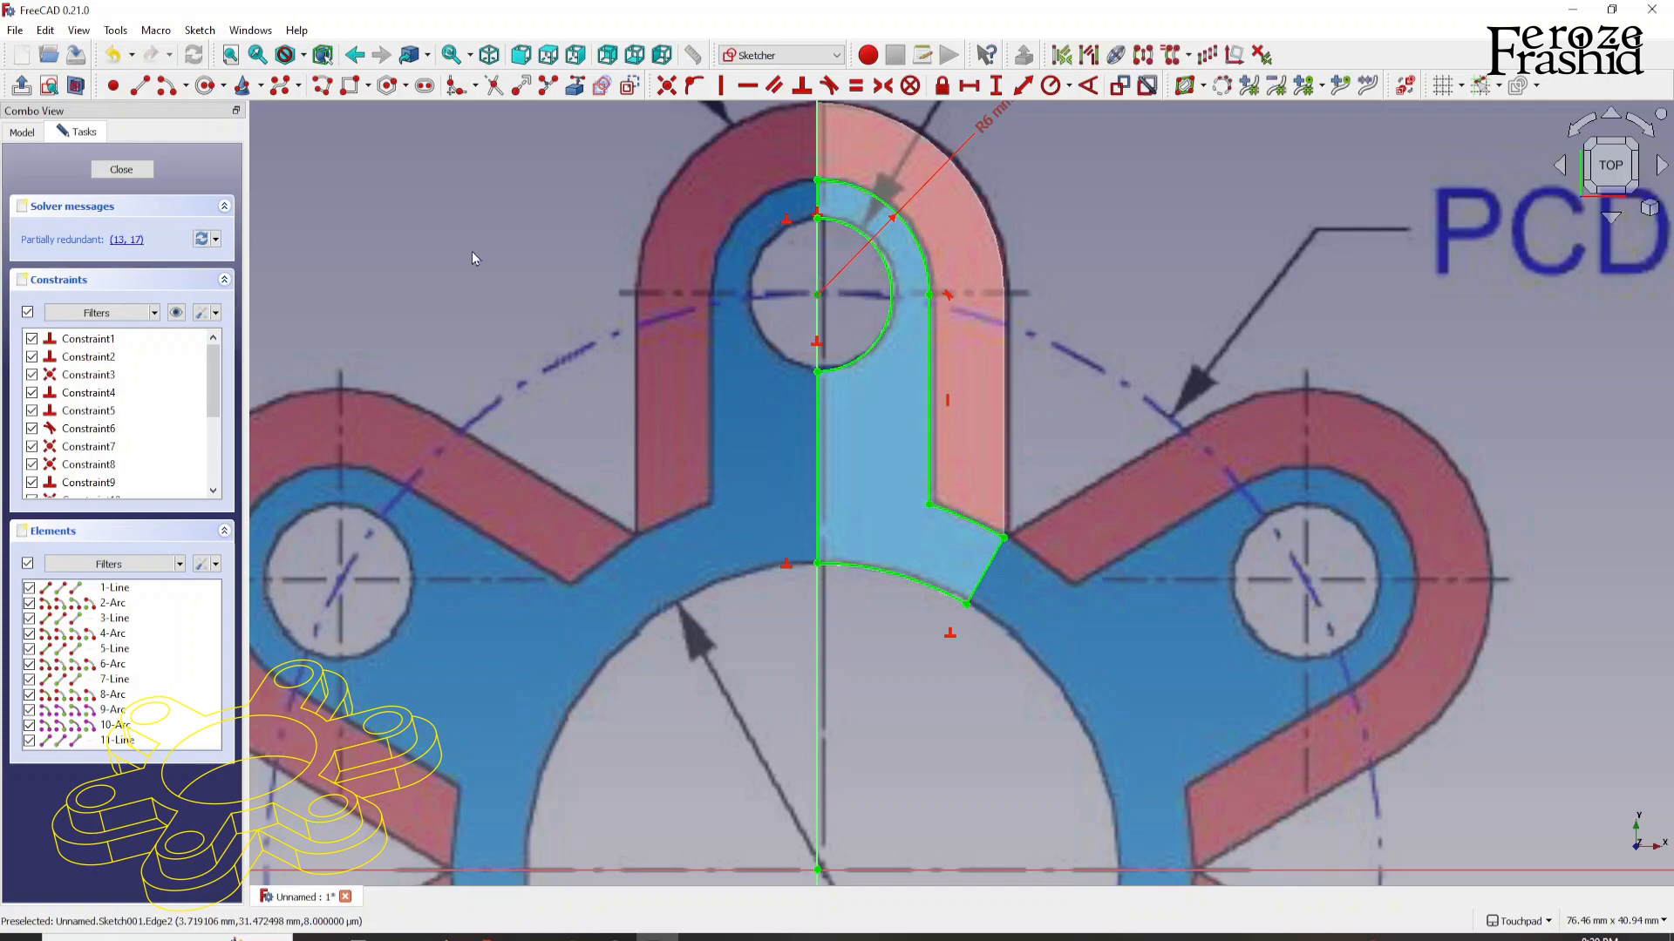
Step: Try to apply a coincident constraint to all the arc centres stacked at the bolt hole's centre
{"action": "scroll", "coordinate": [584, 260], "scroll_direction": "down", "scroll_amount": 3}
{"action": "scroll", "coordinate": [720, 272], "scroll_direction": "up", "scroll_amount": 8}
{"action": "scroll", "coordinate": [890, 327], "scroll_direction": "up", "scroll_amount": 4}
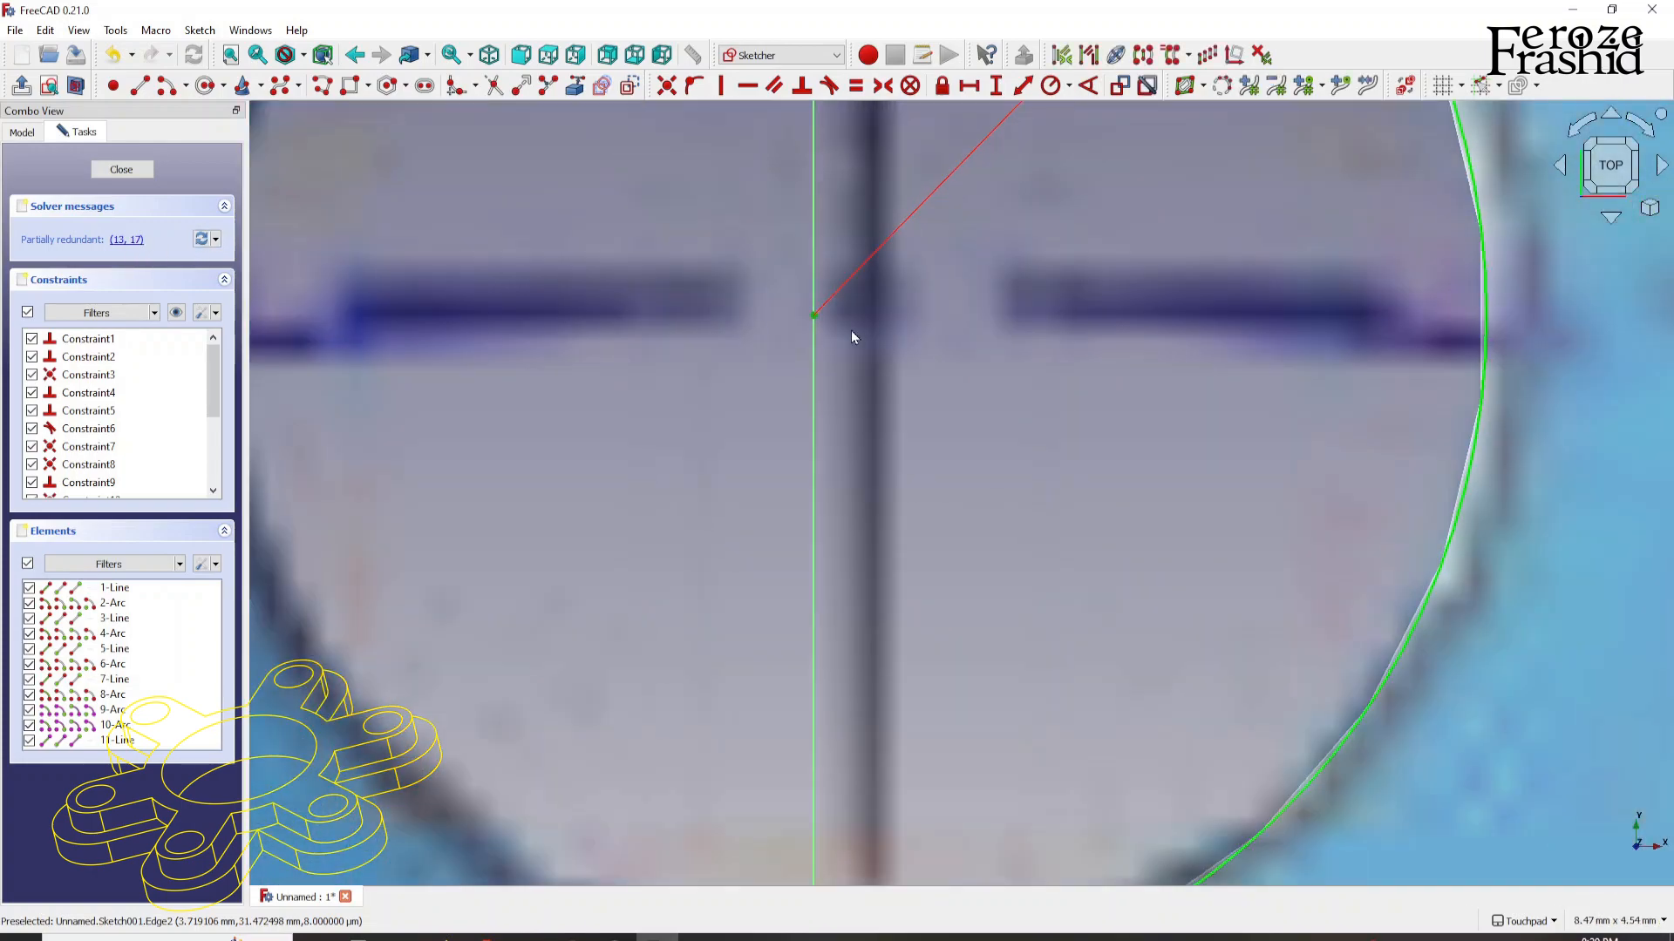
{"action": "left_click_drag", "start_coordinate": [792, 299], "coordinate": [840, 363]}
{"action": "scroll", "coordinate": [840, 363], "scroll_direction": "down", "scroll_amount": 7}
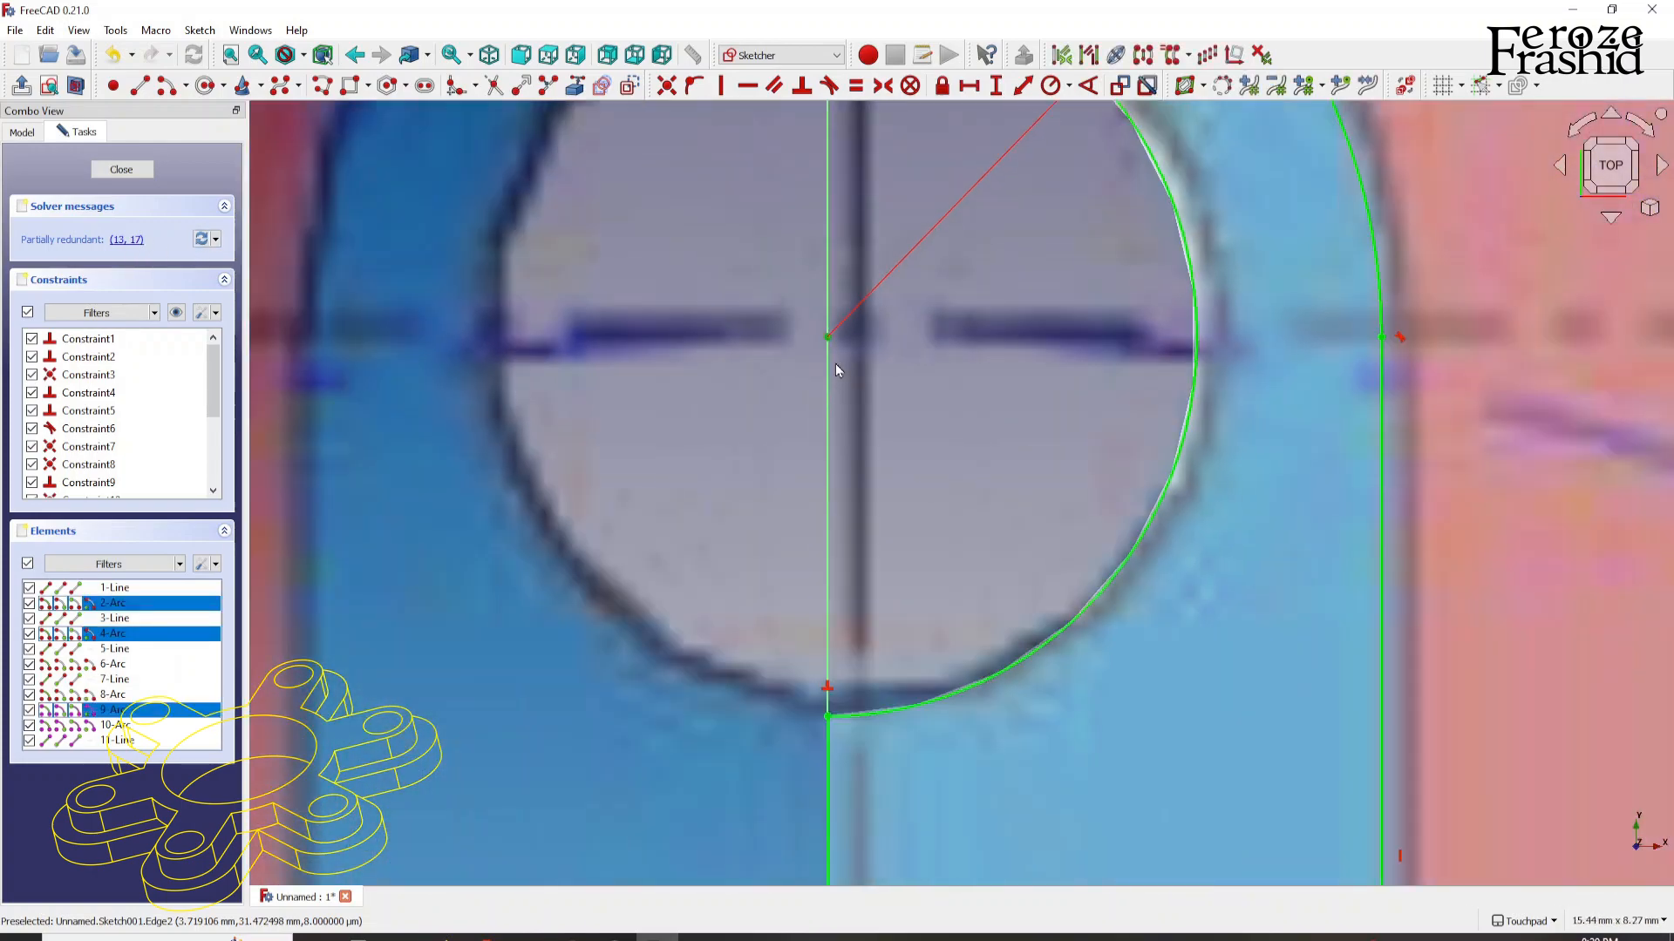
{"action": "left_click", "coordinate": [667, 87]}
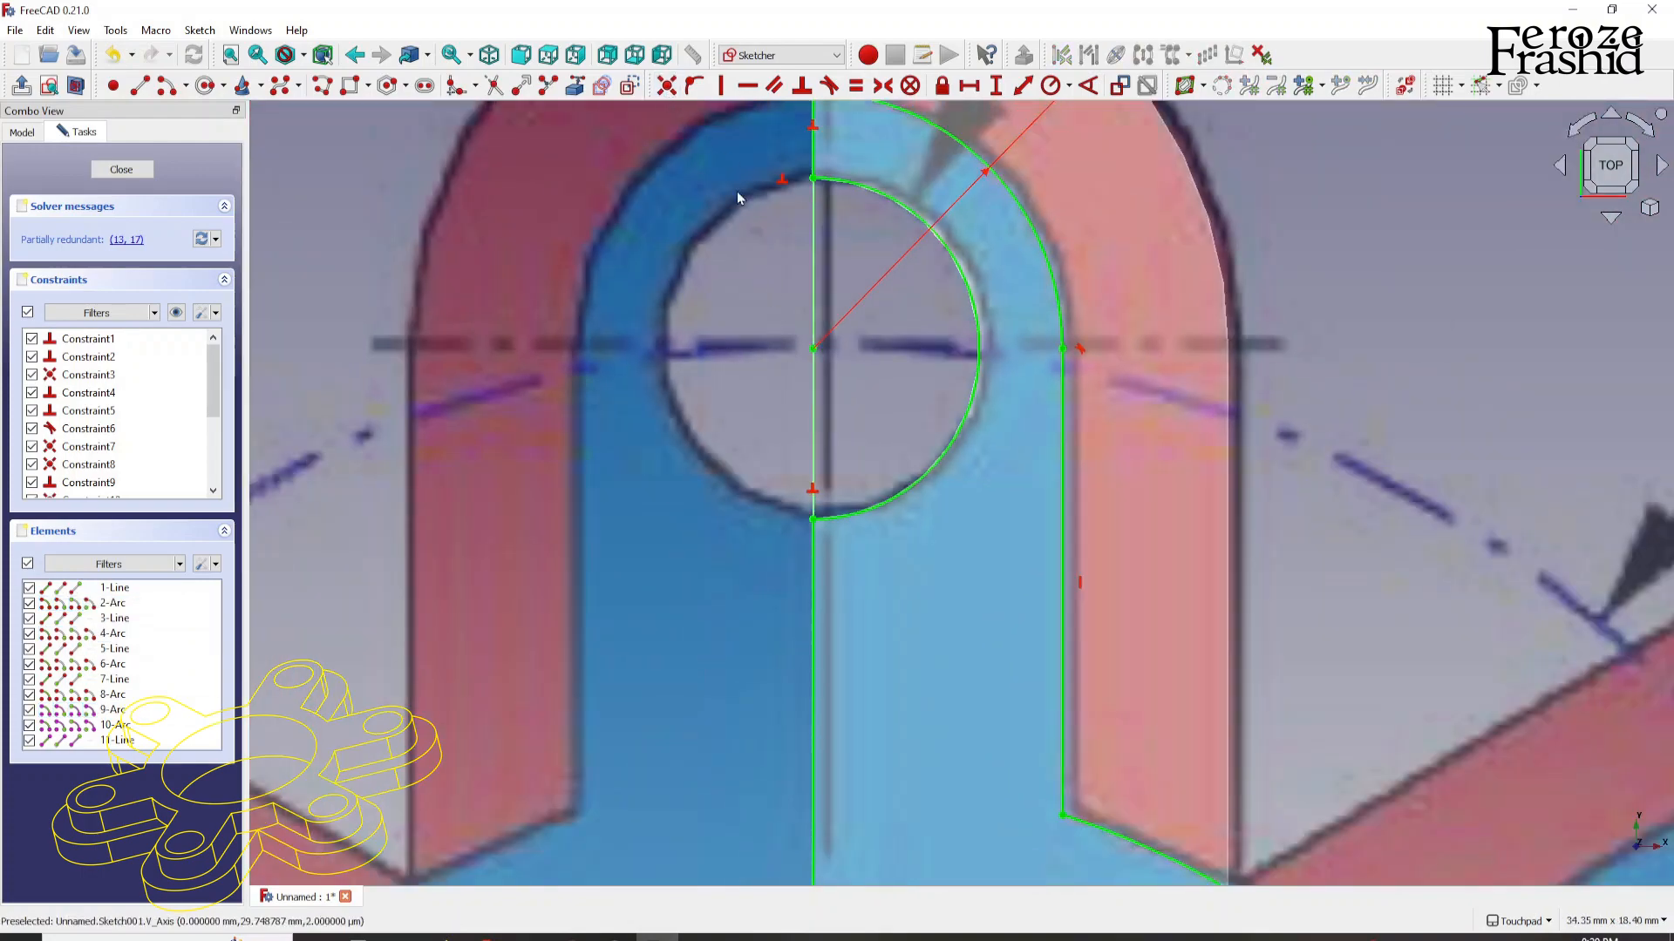
{"action": "scroll", "coordinate": [767, 265], "scroll_direction": "down", "scroll_amount": 5}
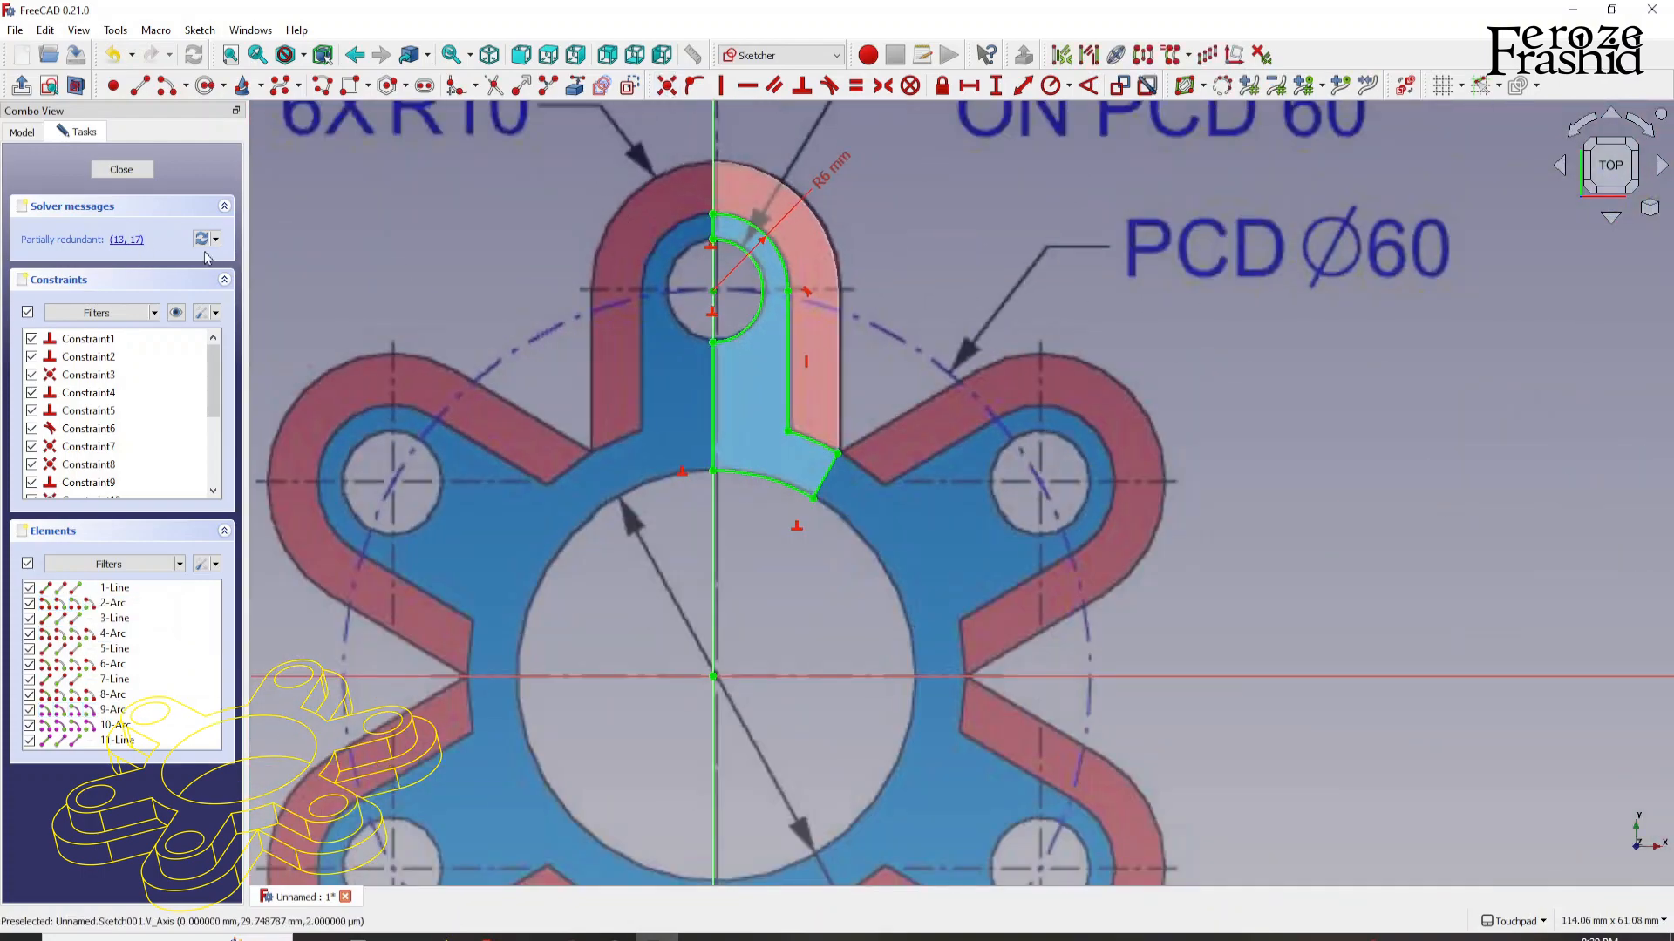
Step: Examine the bolt hole's centre and the perpendicular constraints at the hole arc's ends for the source of the redundancy
{"action": "scroll", "coordinate": [639, 292], "scroll_direction": "down", "scroll_amount": 3}
{"action": "scroll", "coordinate": [639, 292], "scroll_direction": "up", "scroll_amount": 11}
{"action": "scroll", "coordinate": [697, 331], "scroll_direction": "up", "scroll_amount": 12}
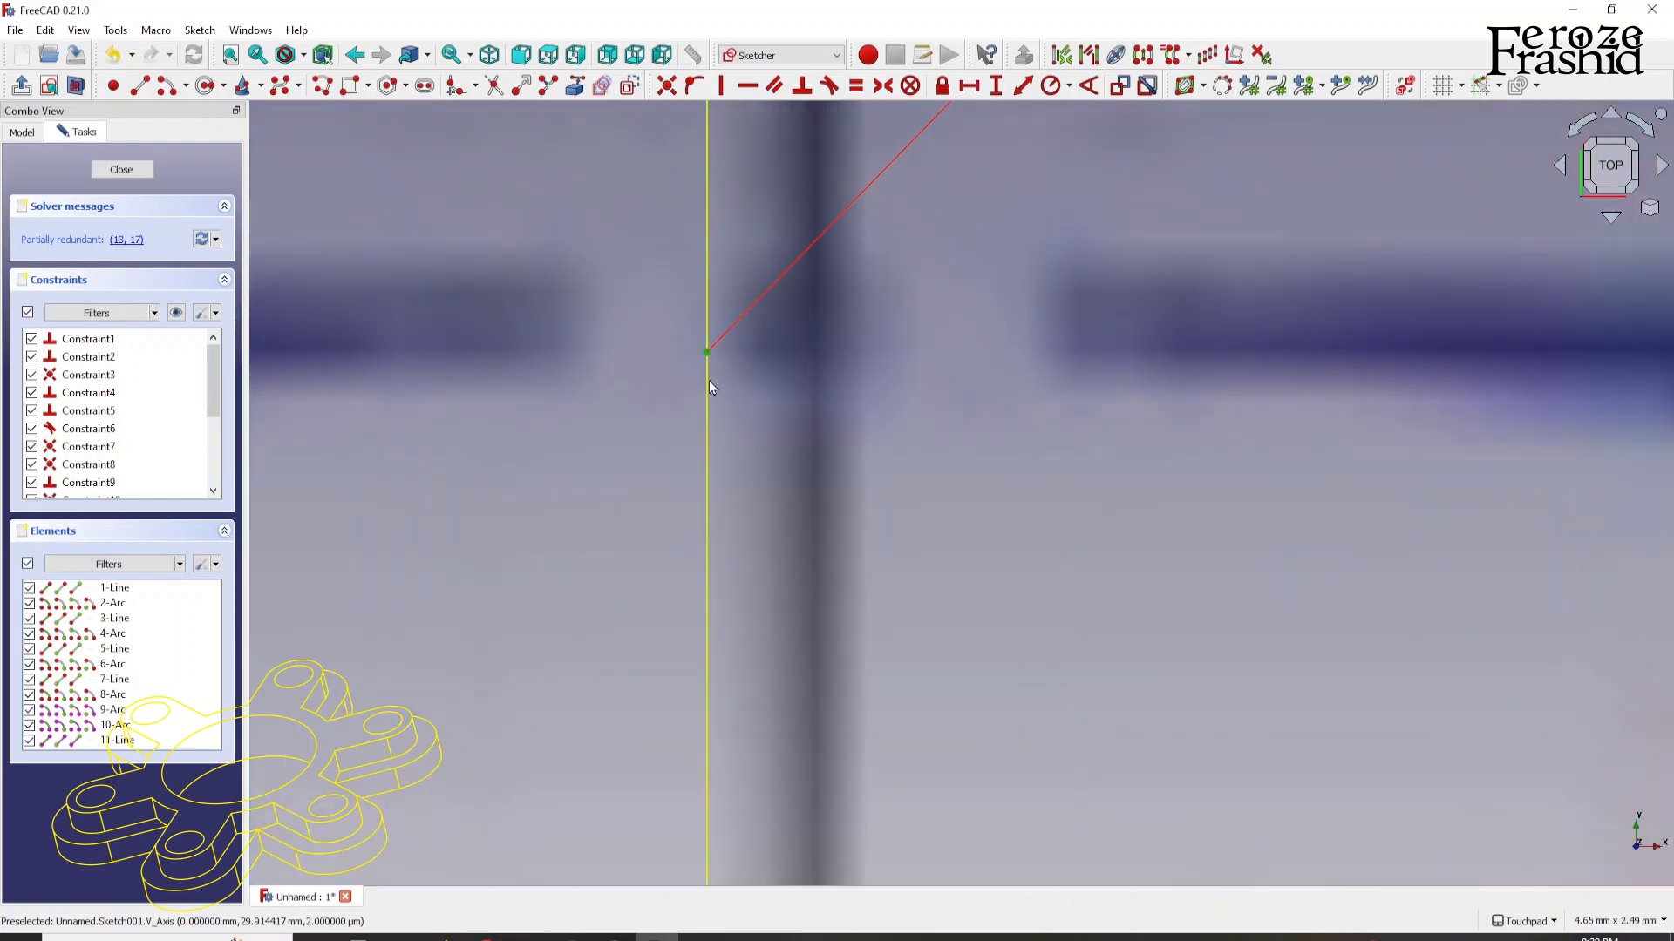
{"action": "scroll", "coordinate": [703, 321], "scroll_direction": "down", "scroll_amount": 18}
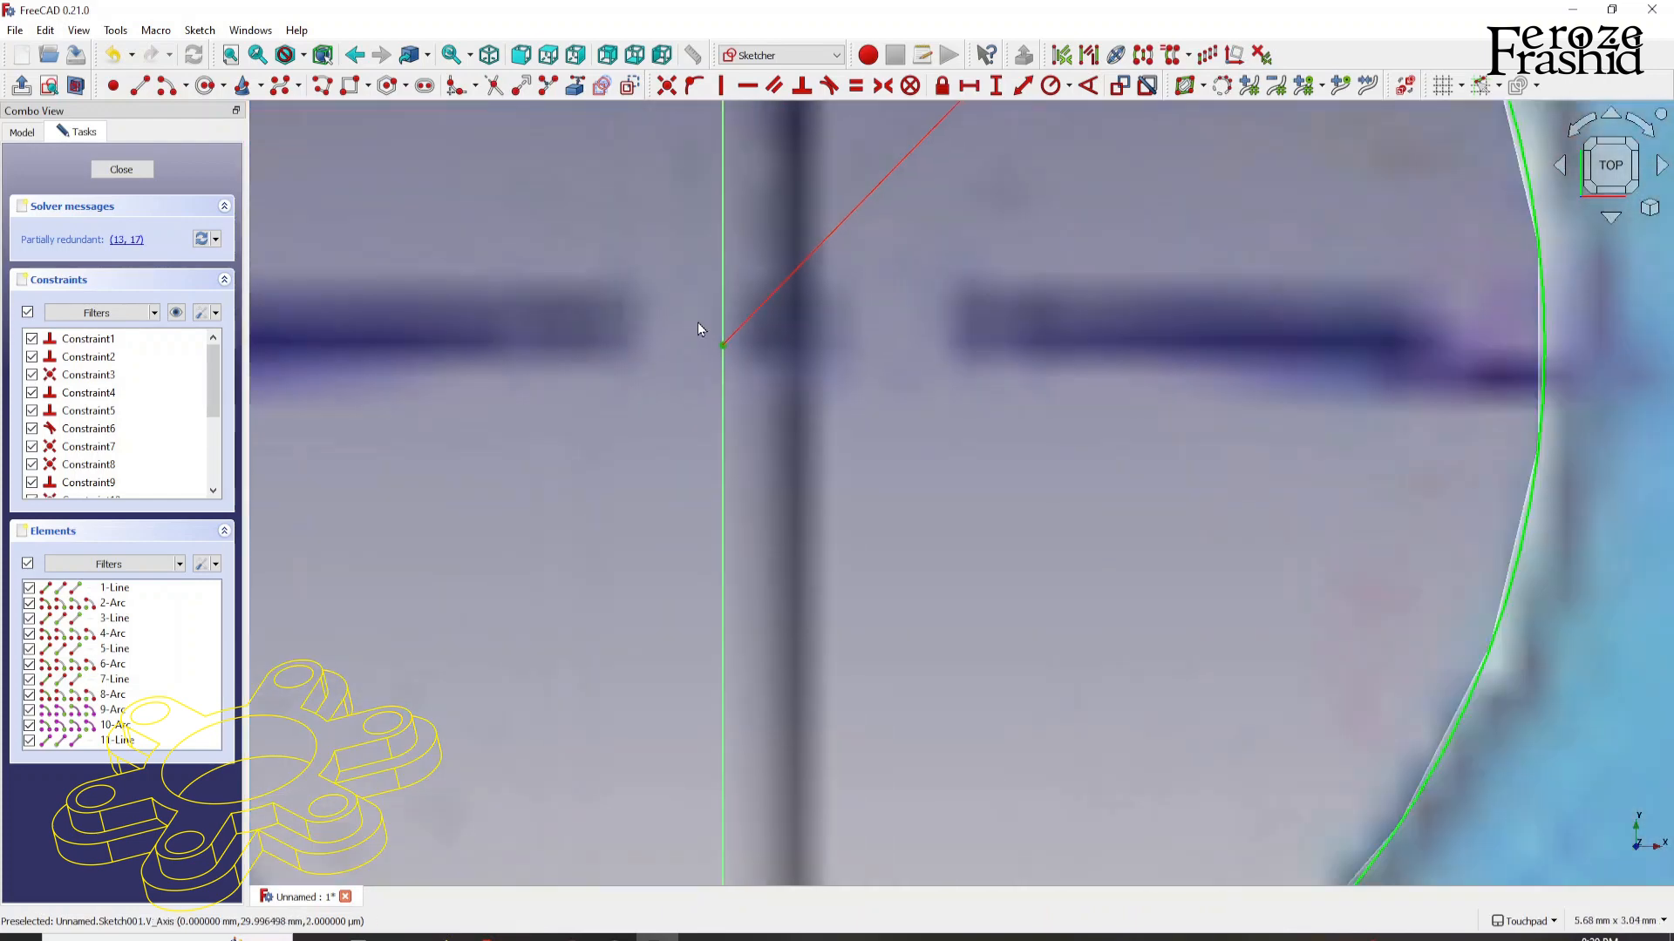
{"action": "scroll", "coordinate": [708, 313], "scroll_direction": "down", "scroll_amount": 5}
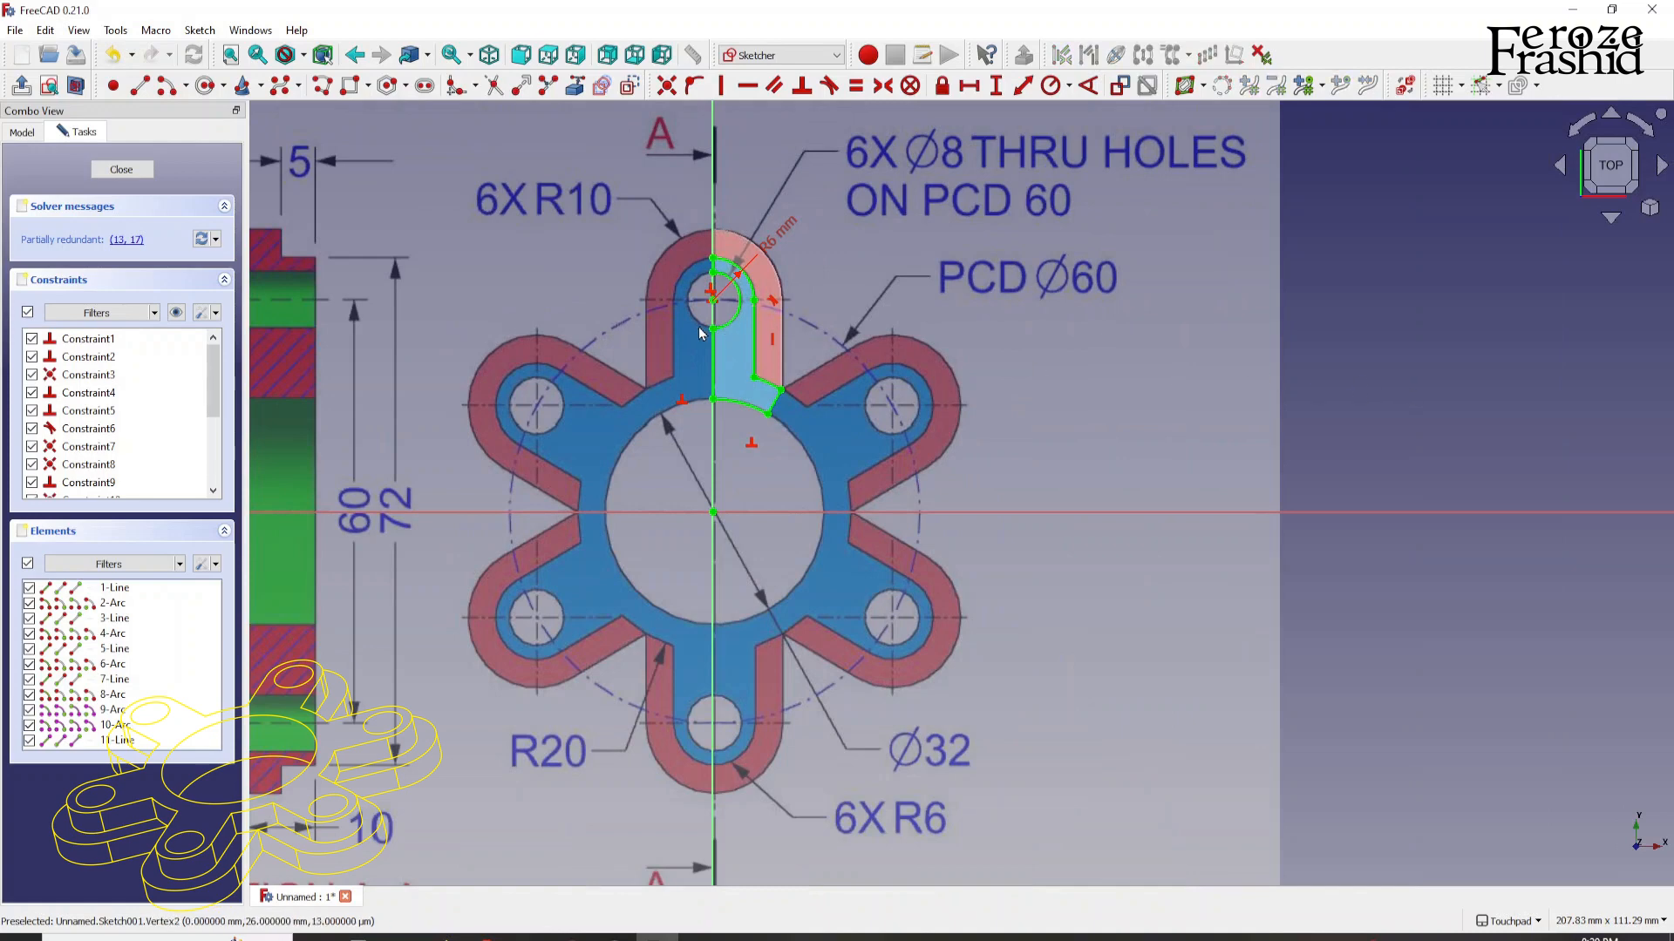
{"action": "scroll", "coordinate": [712, 306], "scroll_direction": "up", "scroll_amount": 4}
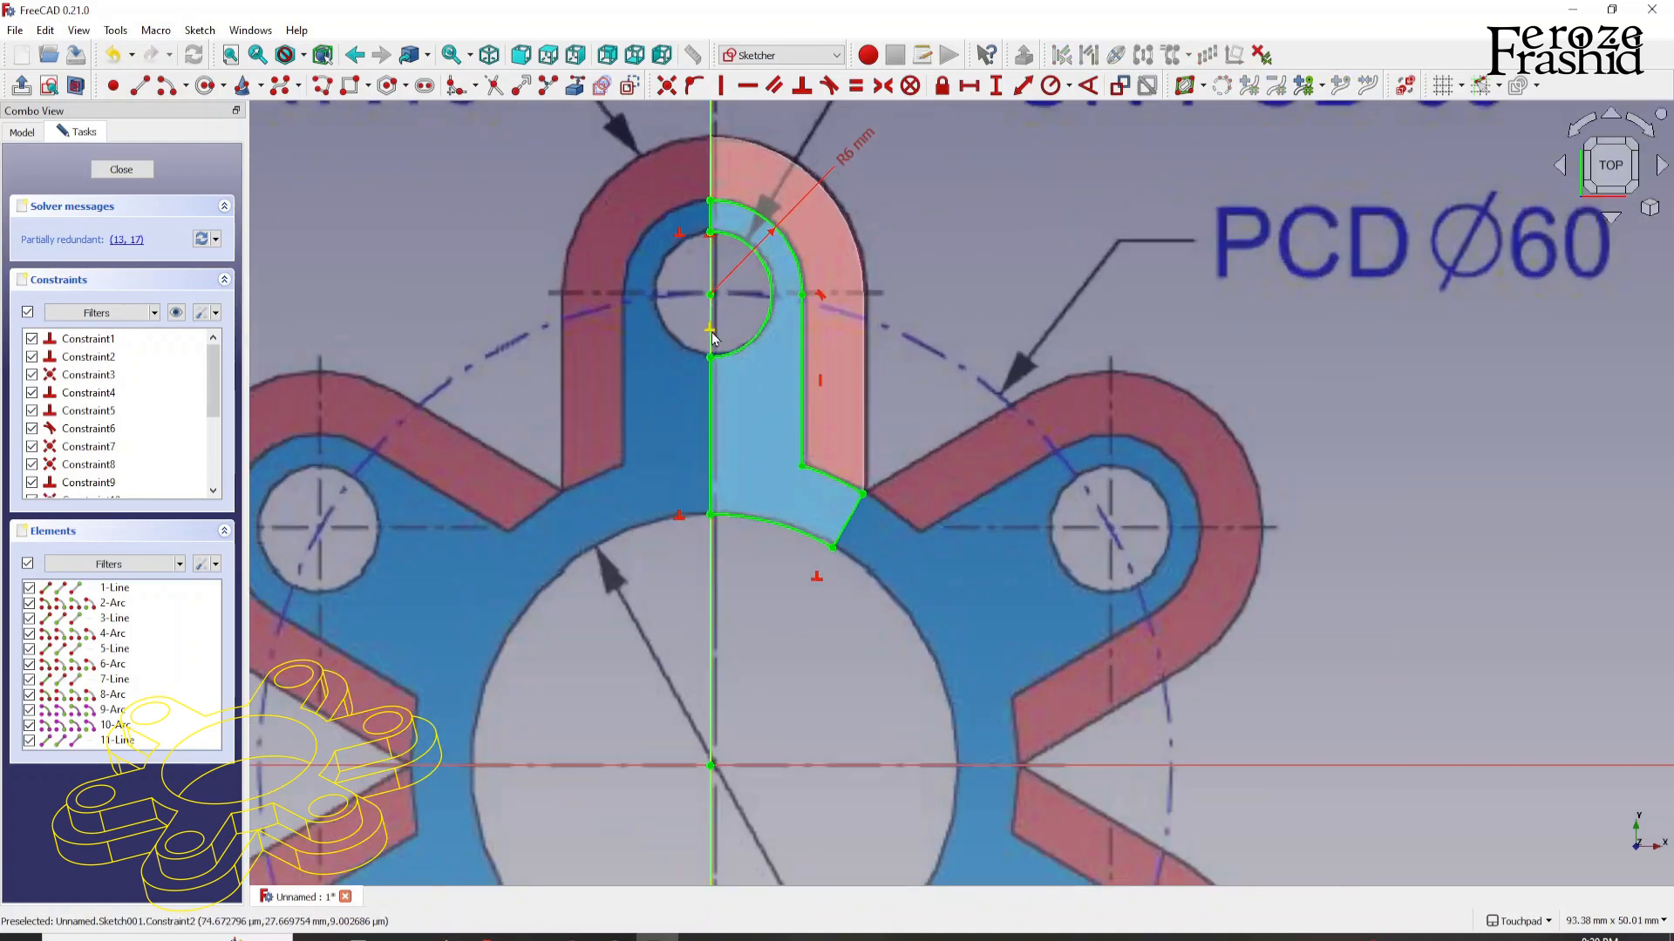
{"action": "left_click", "coordinate": [710, 328]}
{"action": "left_click", "coordinate": [678, 237]}
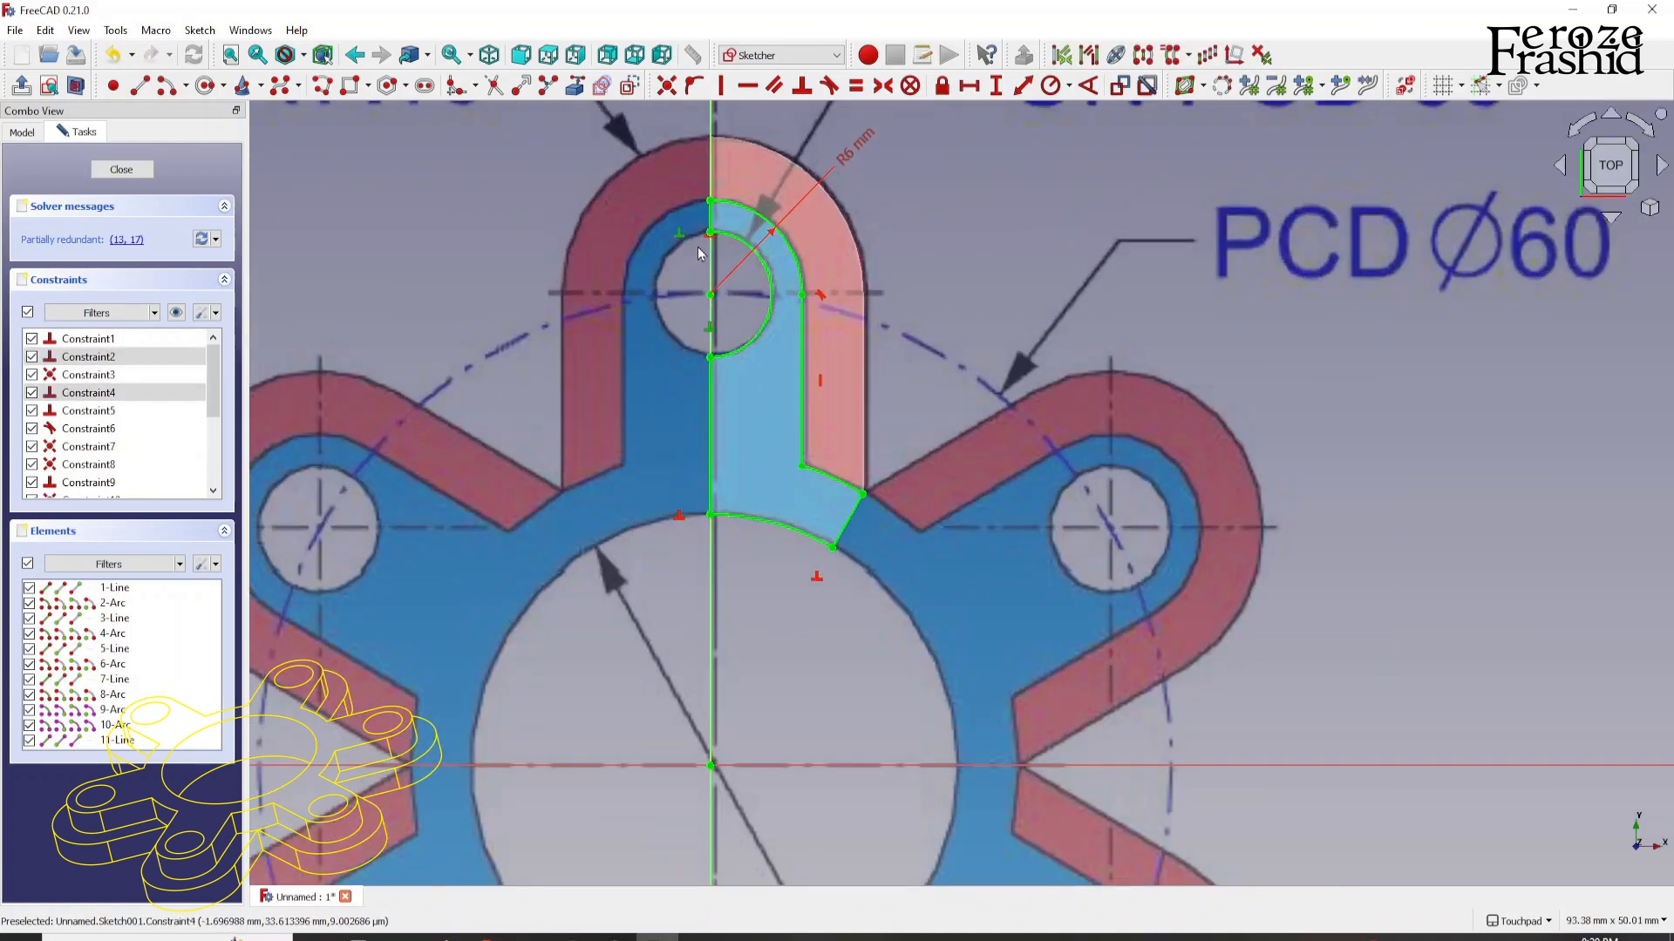
{"action": "scroll", "coordinate": [697, 247], "scroll_direction": "up", "scroll_amount": 3}
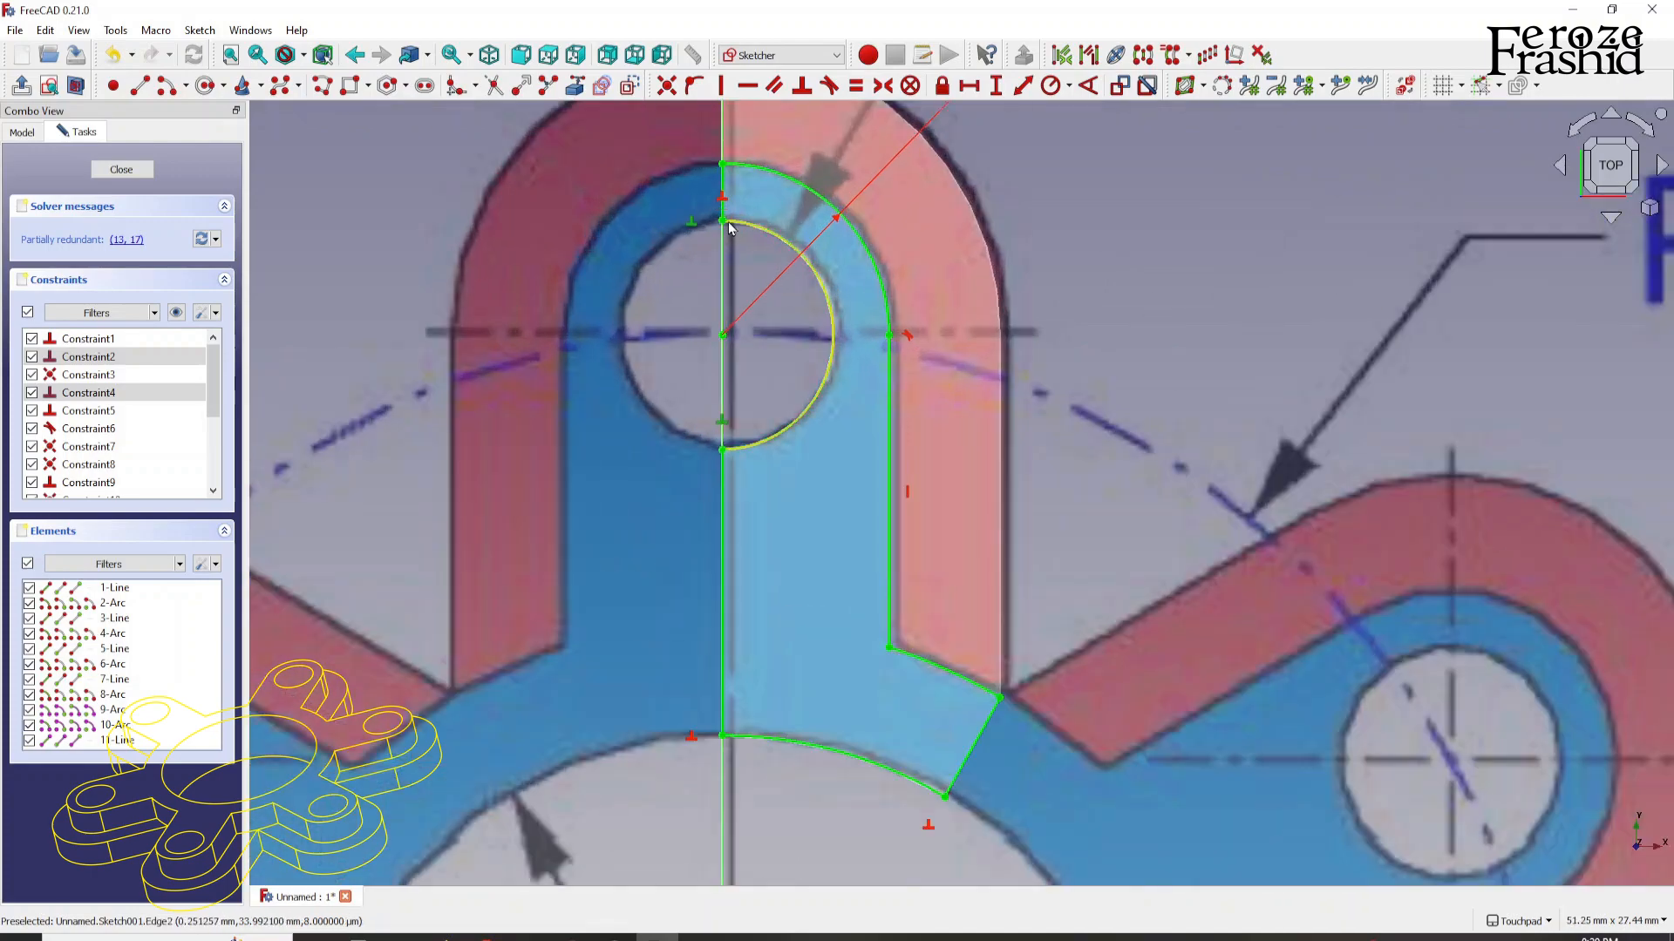
{"action": "scroll", "coordinate": [726, 209], "scroll_direction": "down", "scroll_amount": 7}
{"action": "scroll", "coordinate": [722, 194], "scroll_direction": "down", "scroll_amount": 2}
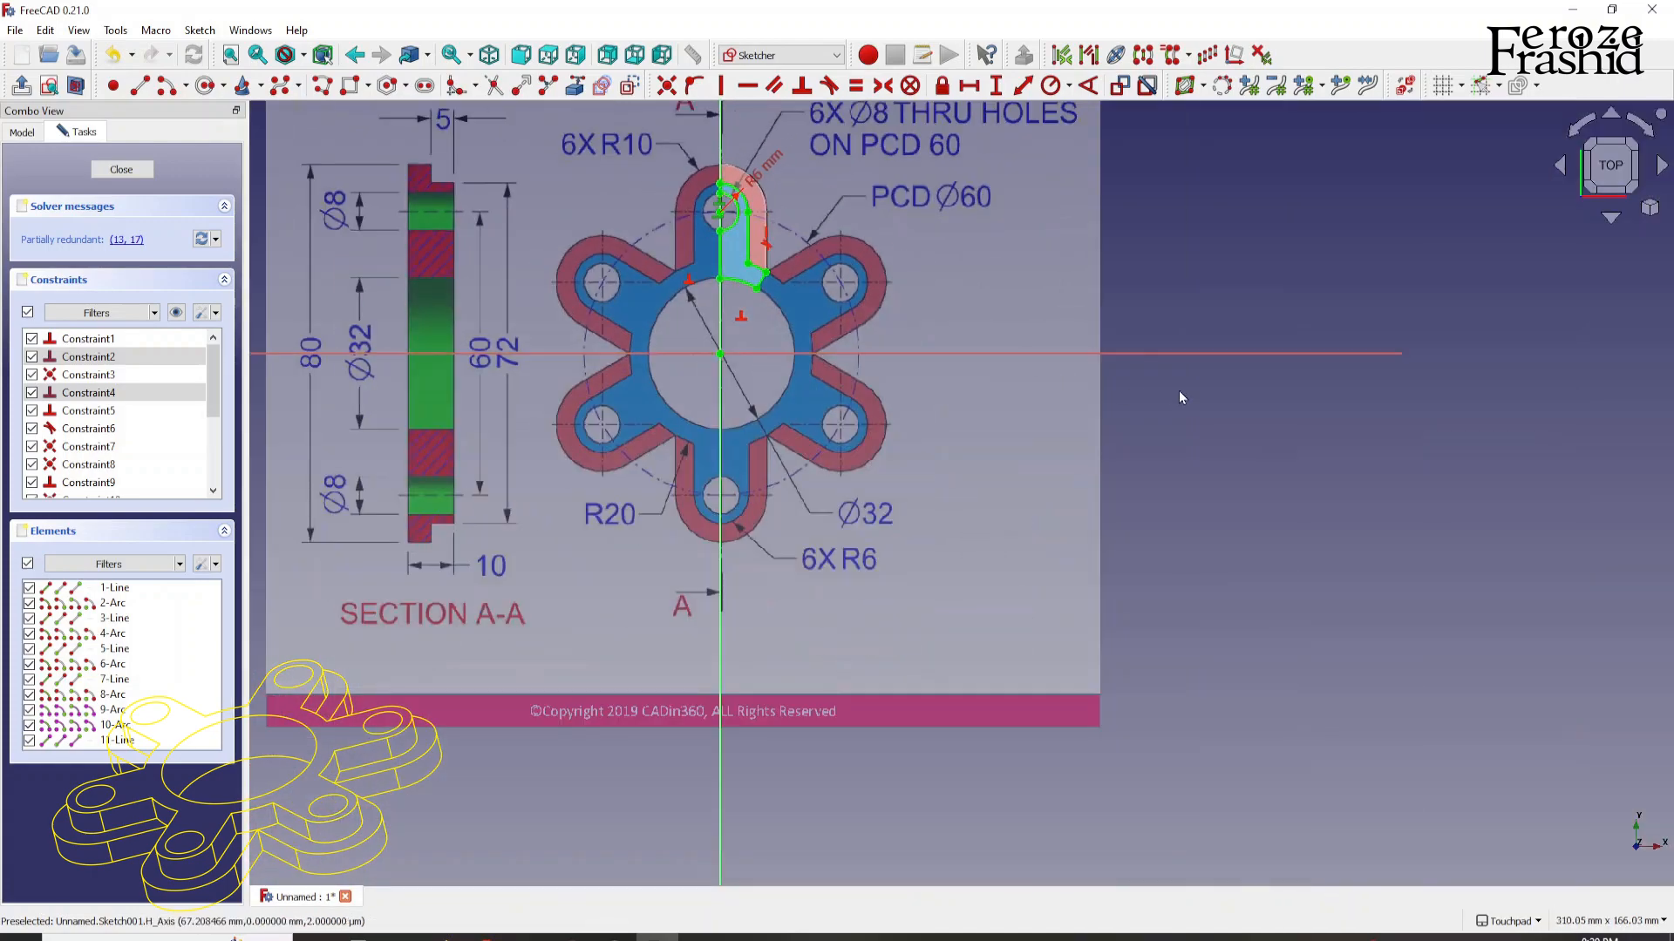
{"action": "left_click", "coordinate": [1178, 392]}
{"action": "scroll", "coordinate": [717, 230], "scroll_direction": "up", "scroll_amount": 4}
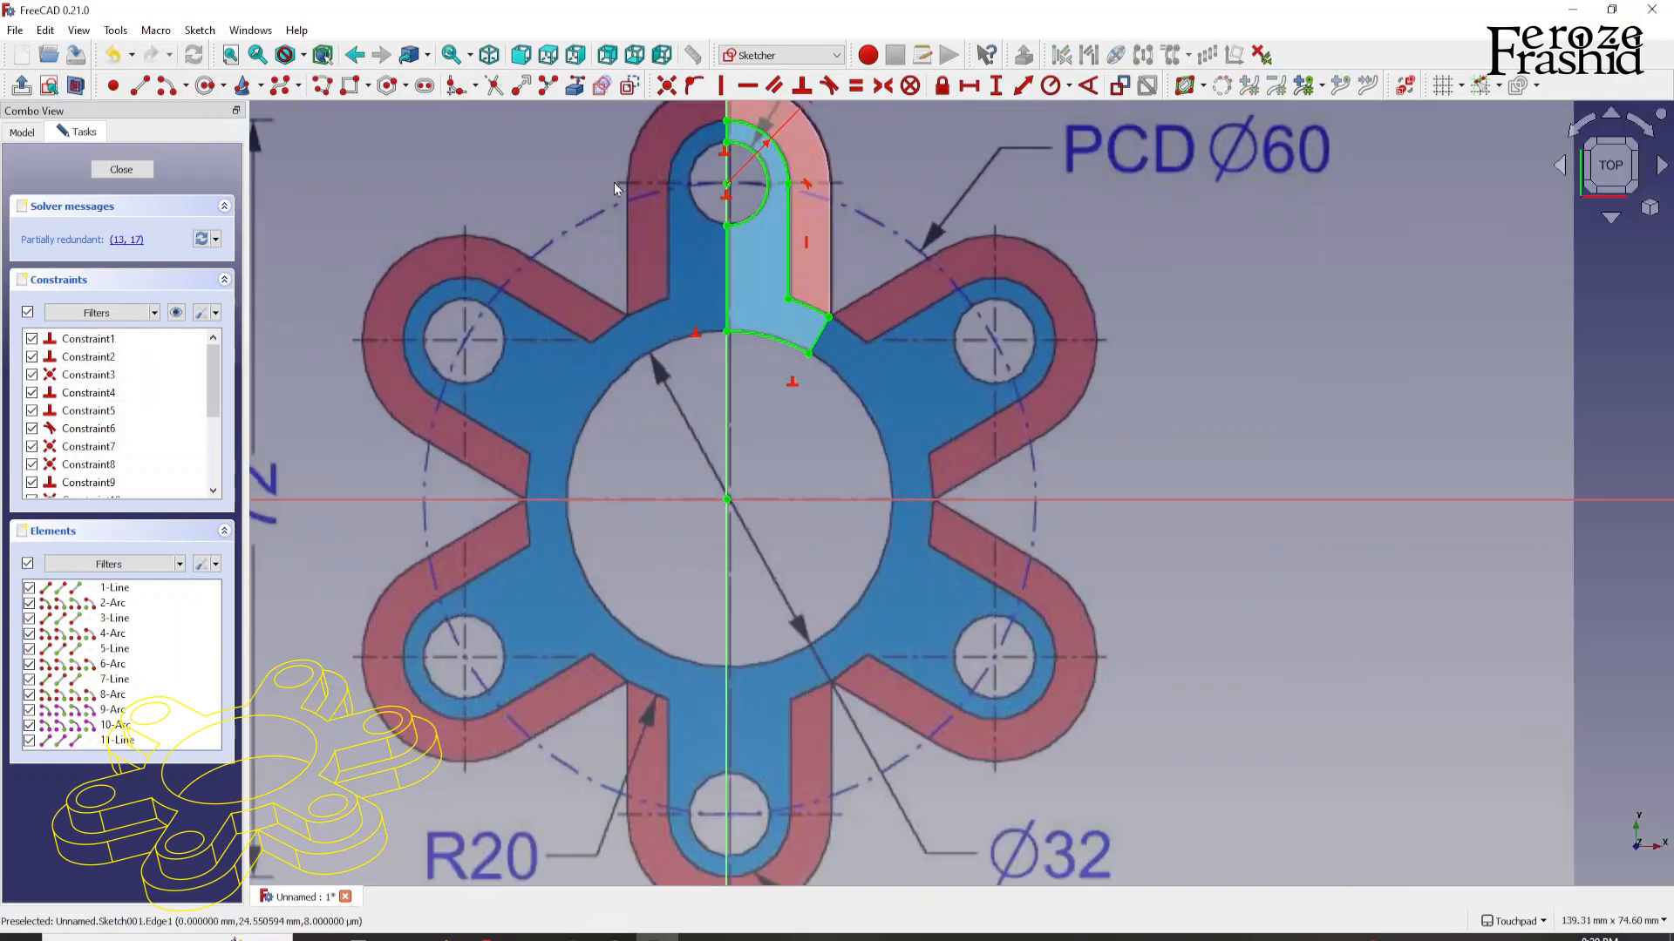
Step: Close the upper half-arm sketch and rename it sksTop
{"action": "left_click", "coordinate": [128, 171]}
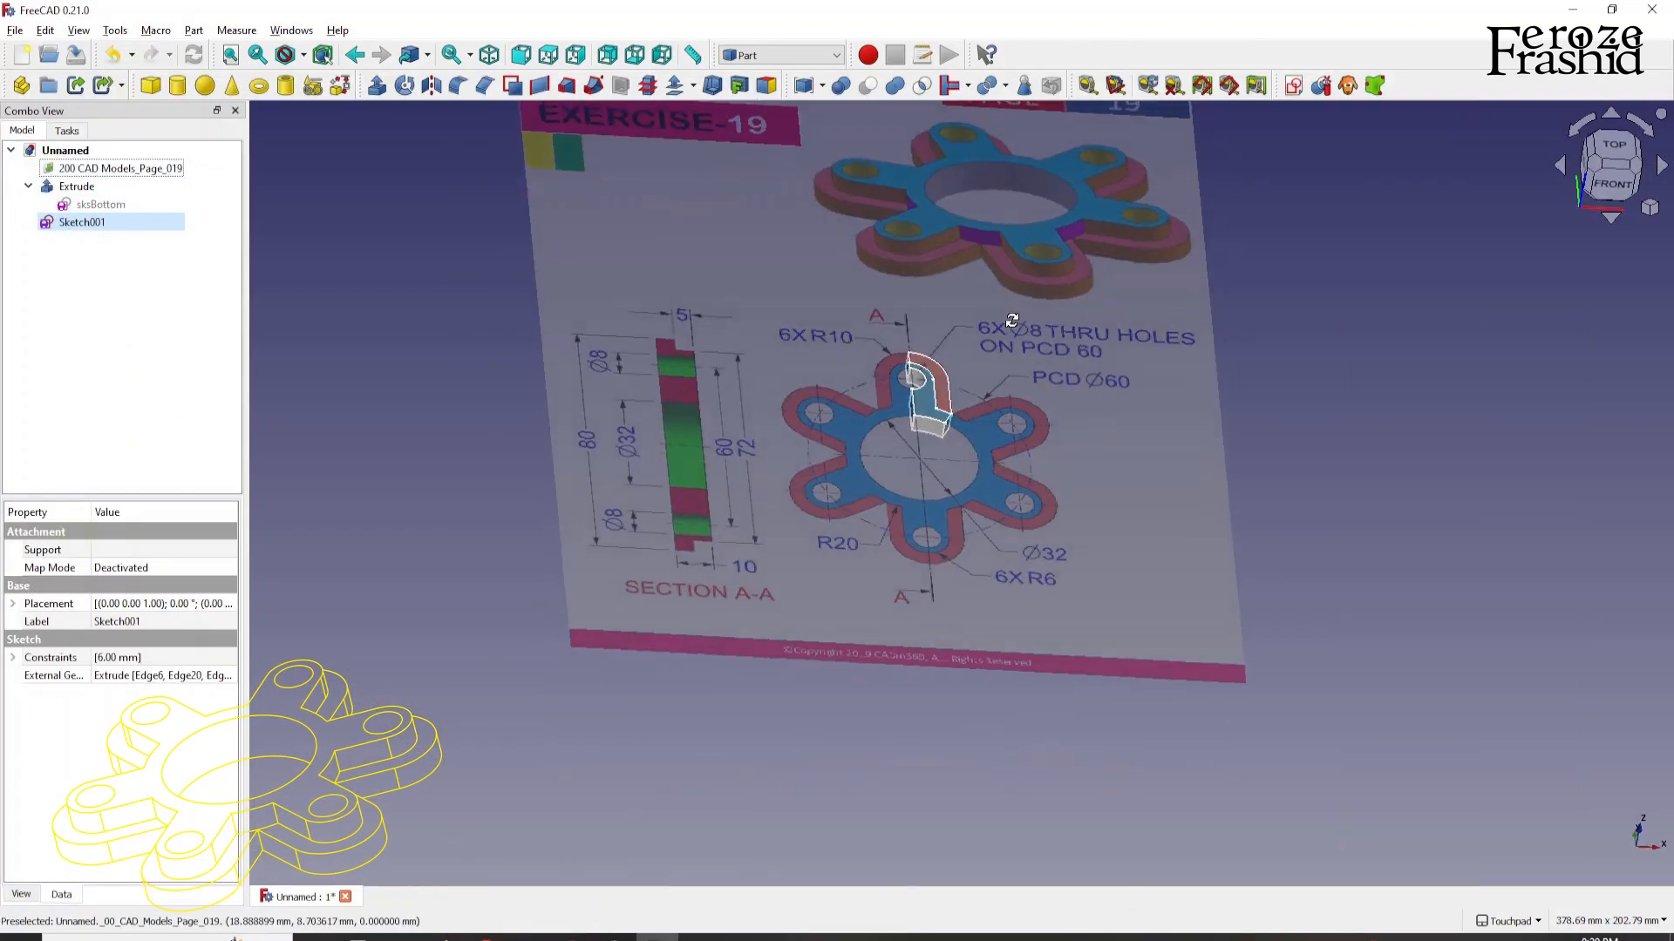
{"action": "left_click", "coordinate": [100, 229]}
{"action": "type", "text": "s"}
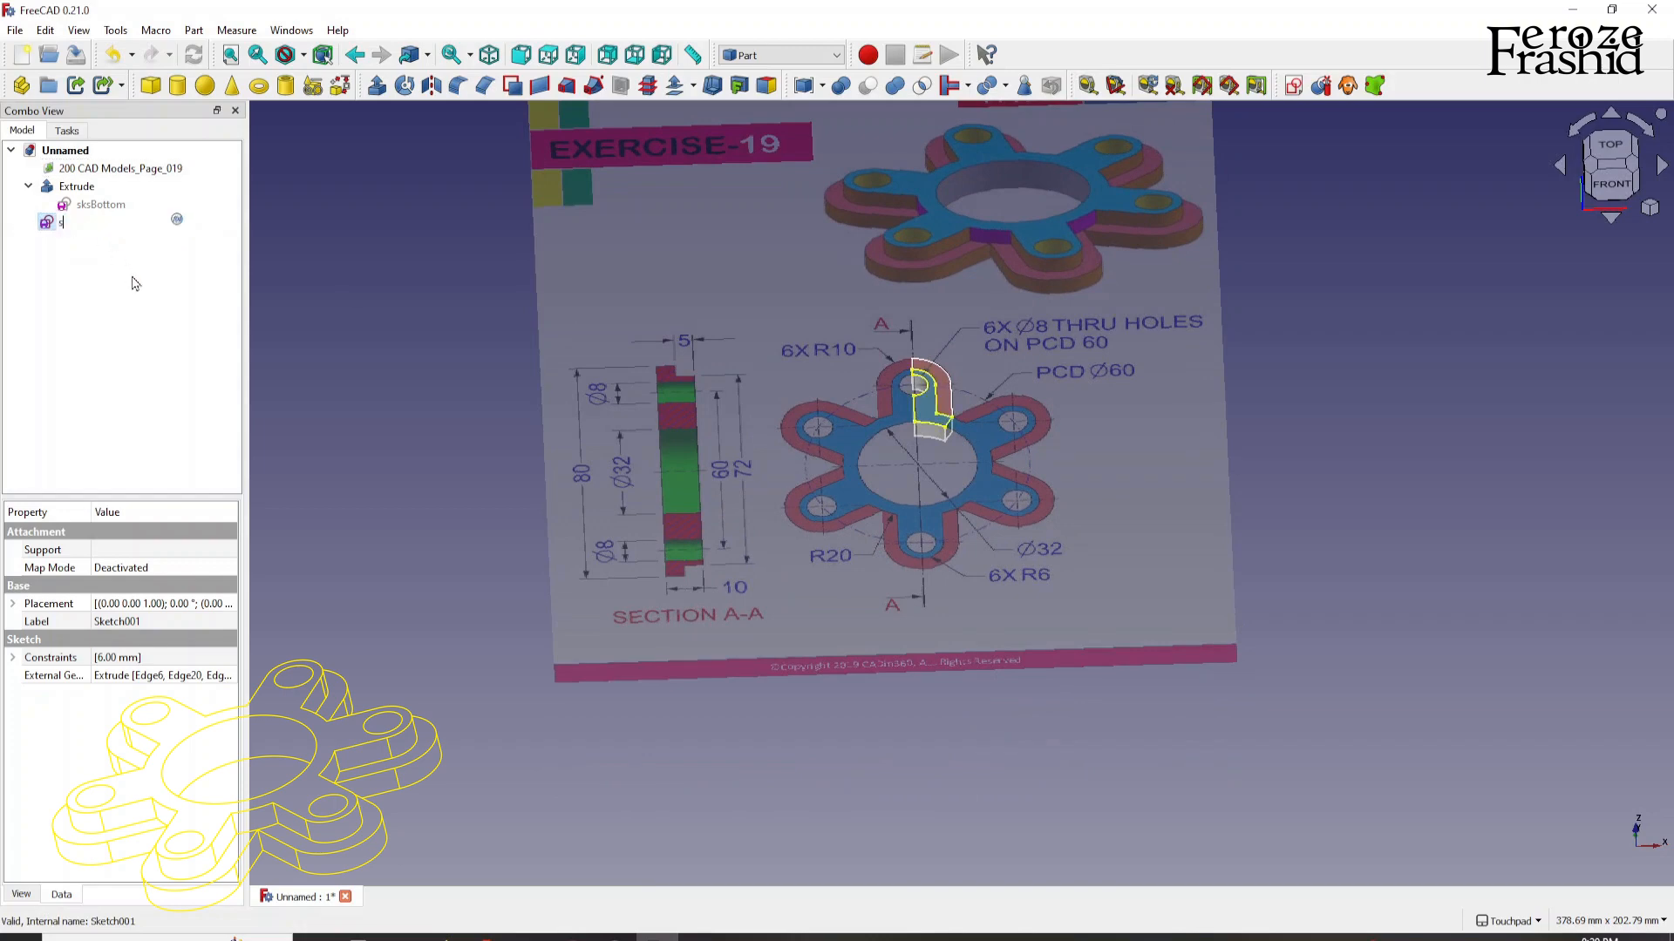
{"action": "type", "text": "ksTop"}
{"action": "key", "text": "Return"}
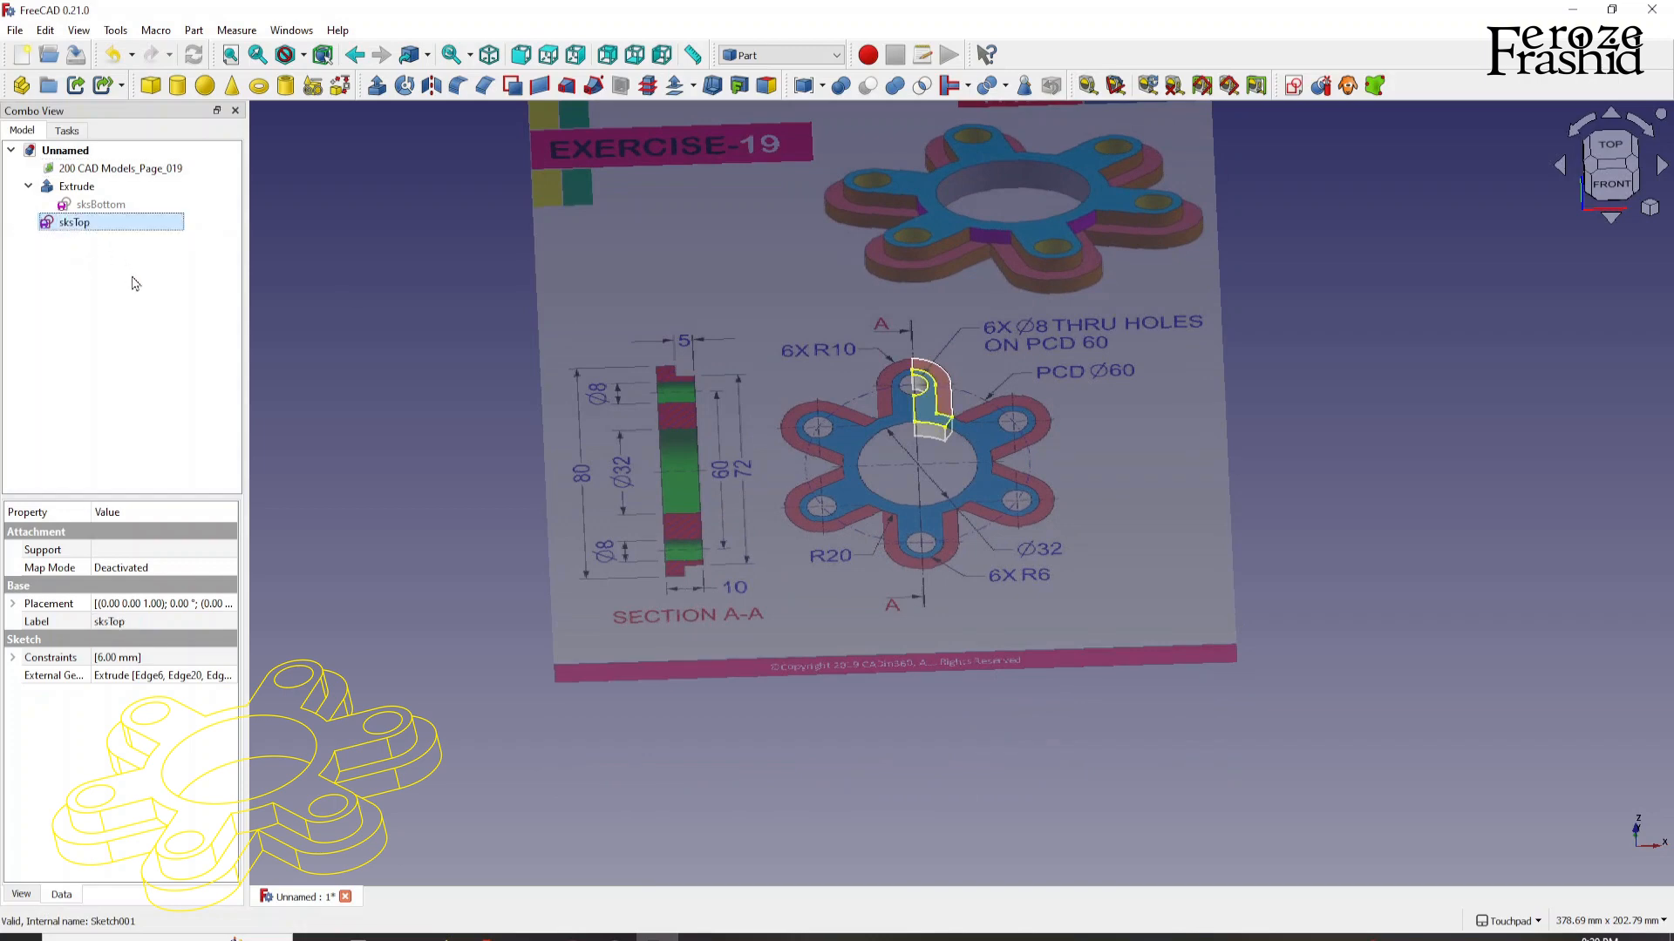
Step: Extrude sksTop 5 mm along its normal as a solid
{"action": "left_click", "coordinate": [377, 84]}
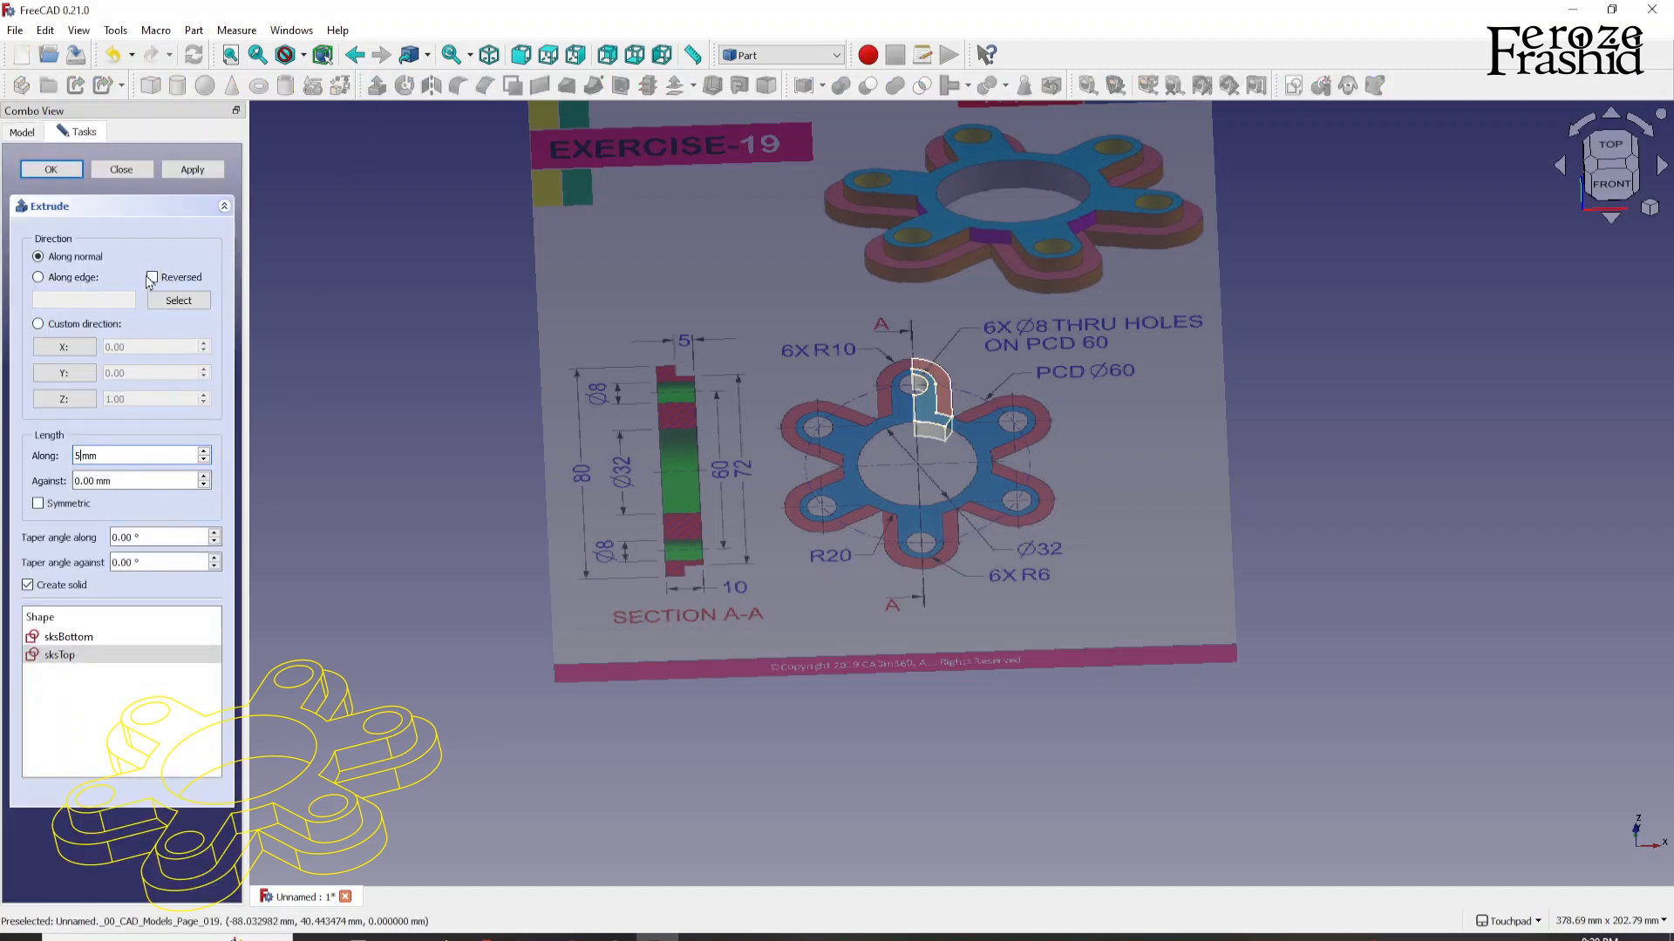
{"action": "key", "text": "Return"}
Step: Hide the reference drawing to inspect the two stacked half-arm solids, and show the drawing again
{"action": "left_click", "coordinate": [1079, 560]}
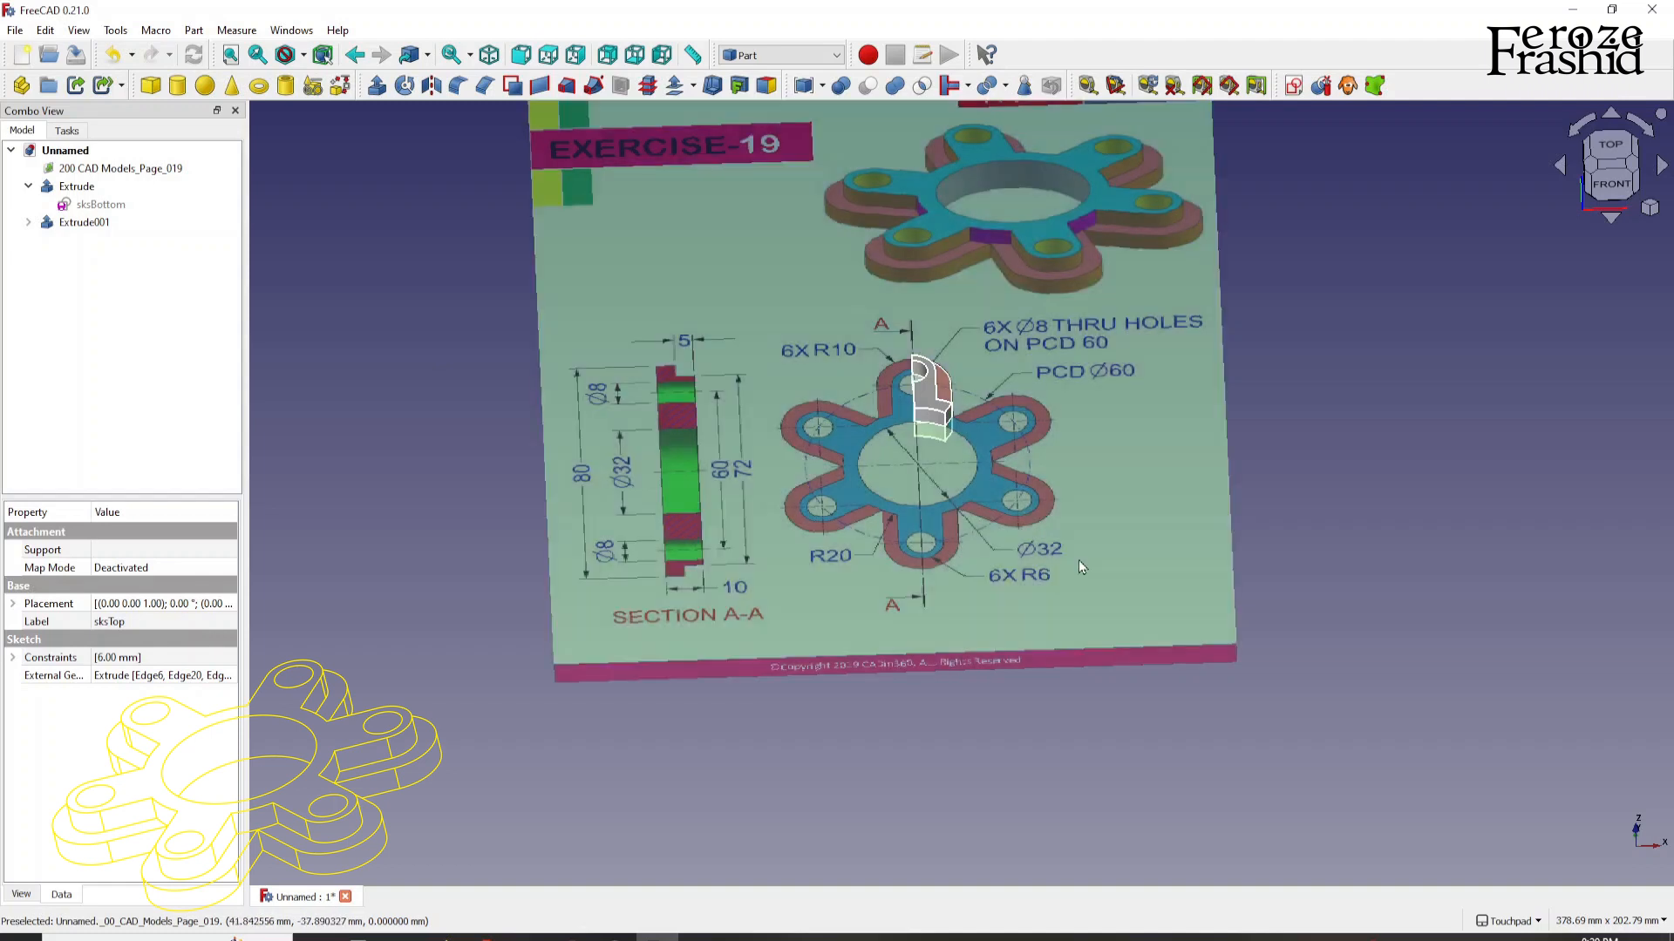
{"action": "key", "text": "space"}
{"action": "left_click_drag", "start_coordinate": [951, 475], "coordinate": [982, 567], "text": "alt"}
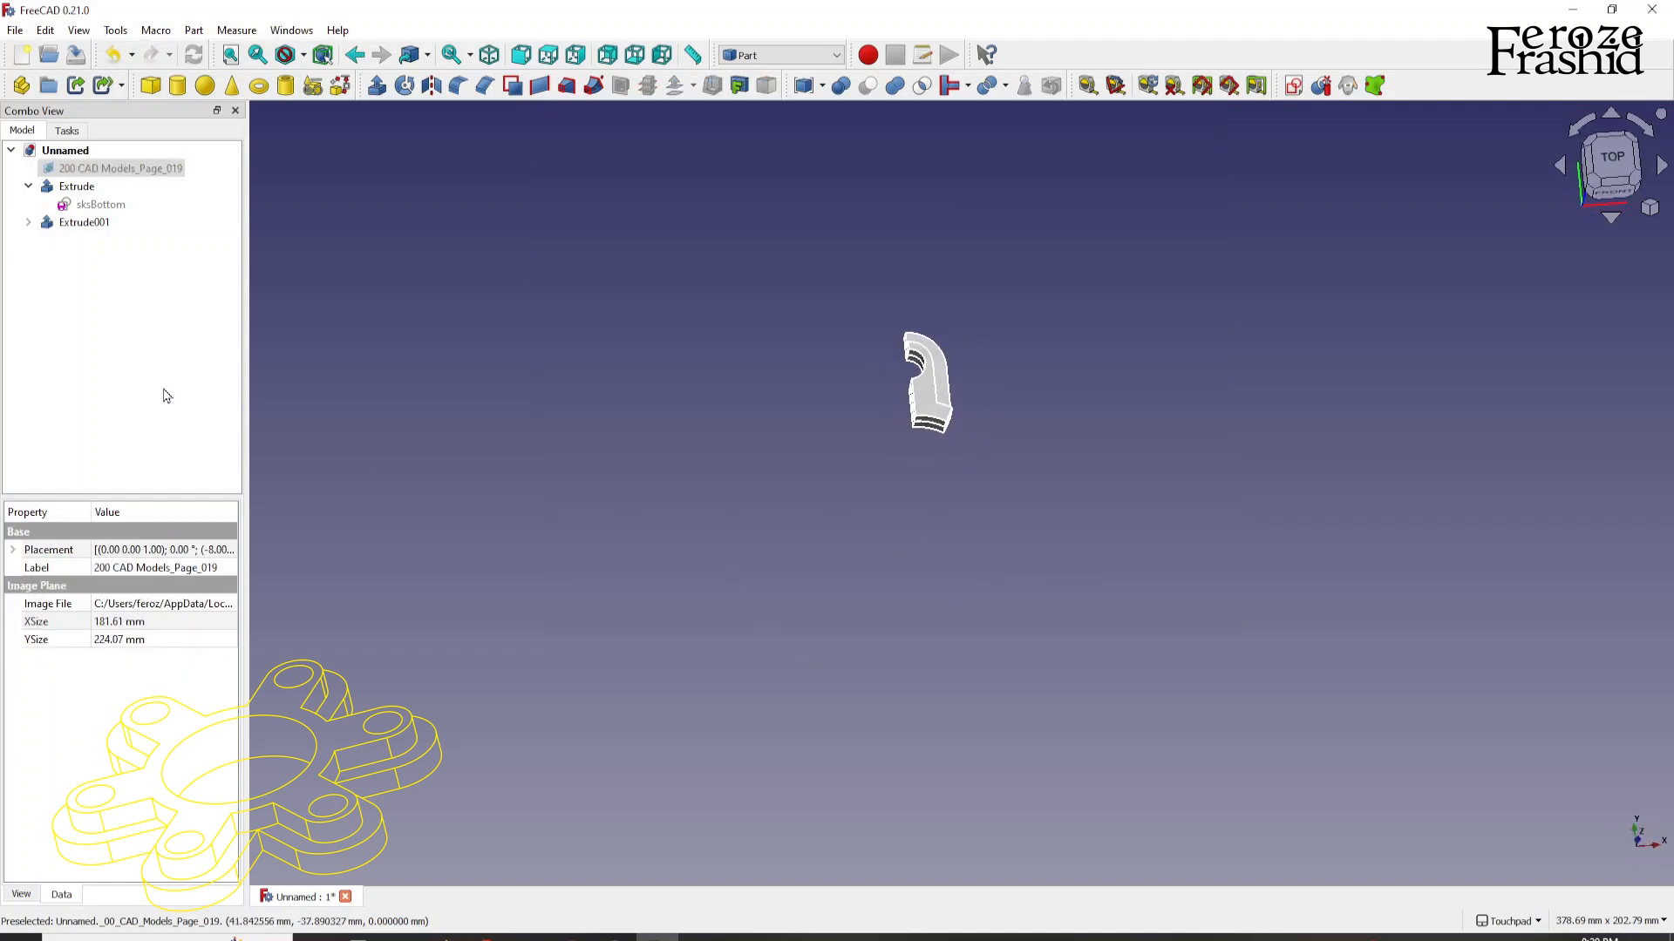
{"action": "left_click", "coordinate": [120, 168]}
{"action": "key", "text": "space"}
{"action": "left_click", "coordinate": [342, 413]}
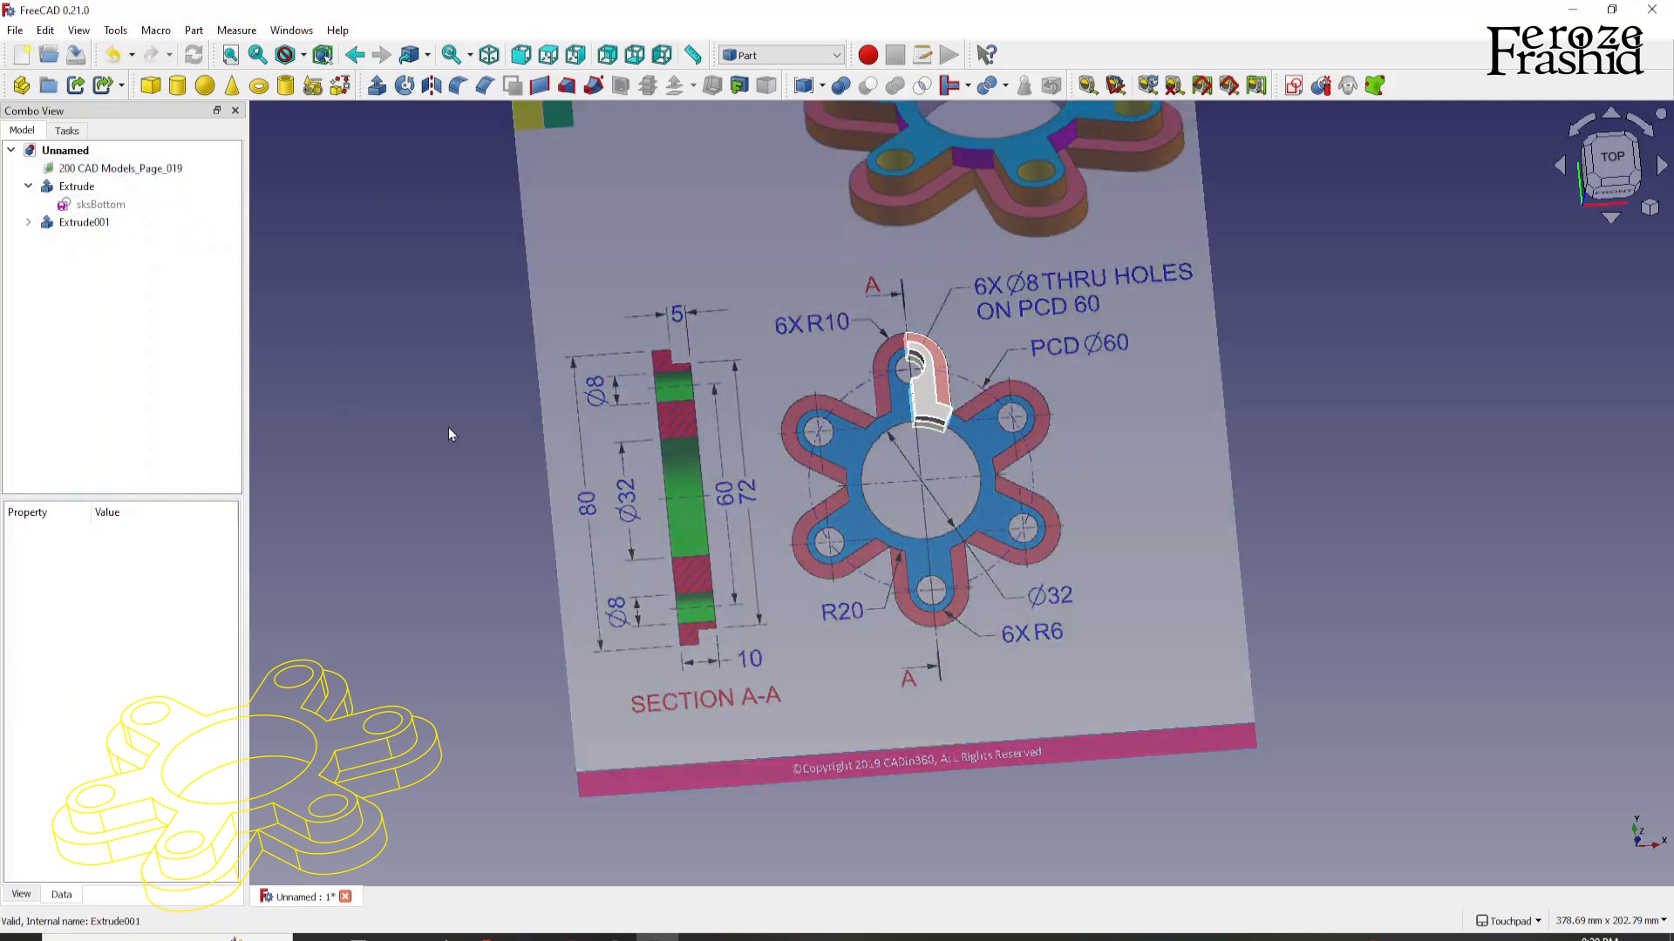
Step: Fuse the lower and upper half-arm extrusions into one solid with a Part union
{"action": "left_click_drag", "start_coordinate": [893, 479], "coordinate": [815, 384], "text": "alt"}
{"action": "left_click", "coordinate": [101, 224]}
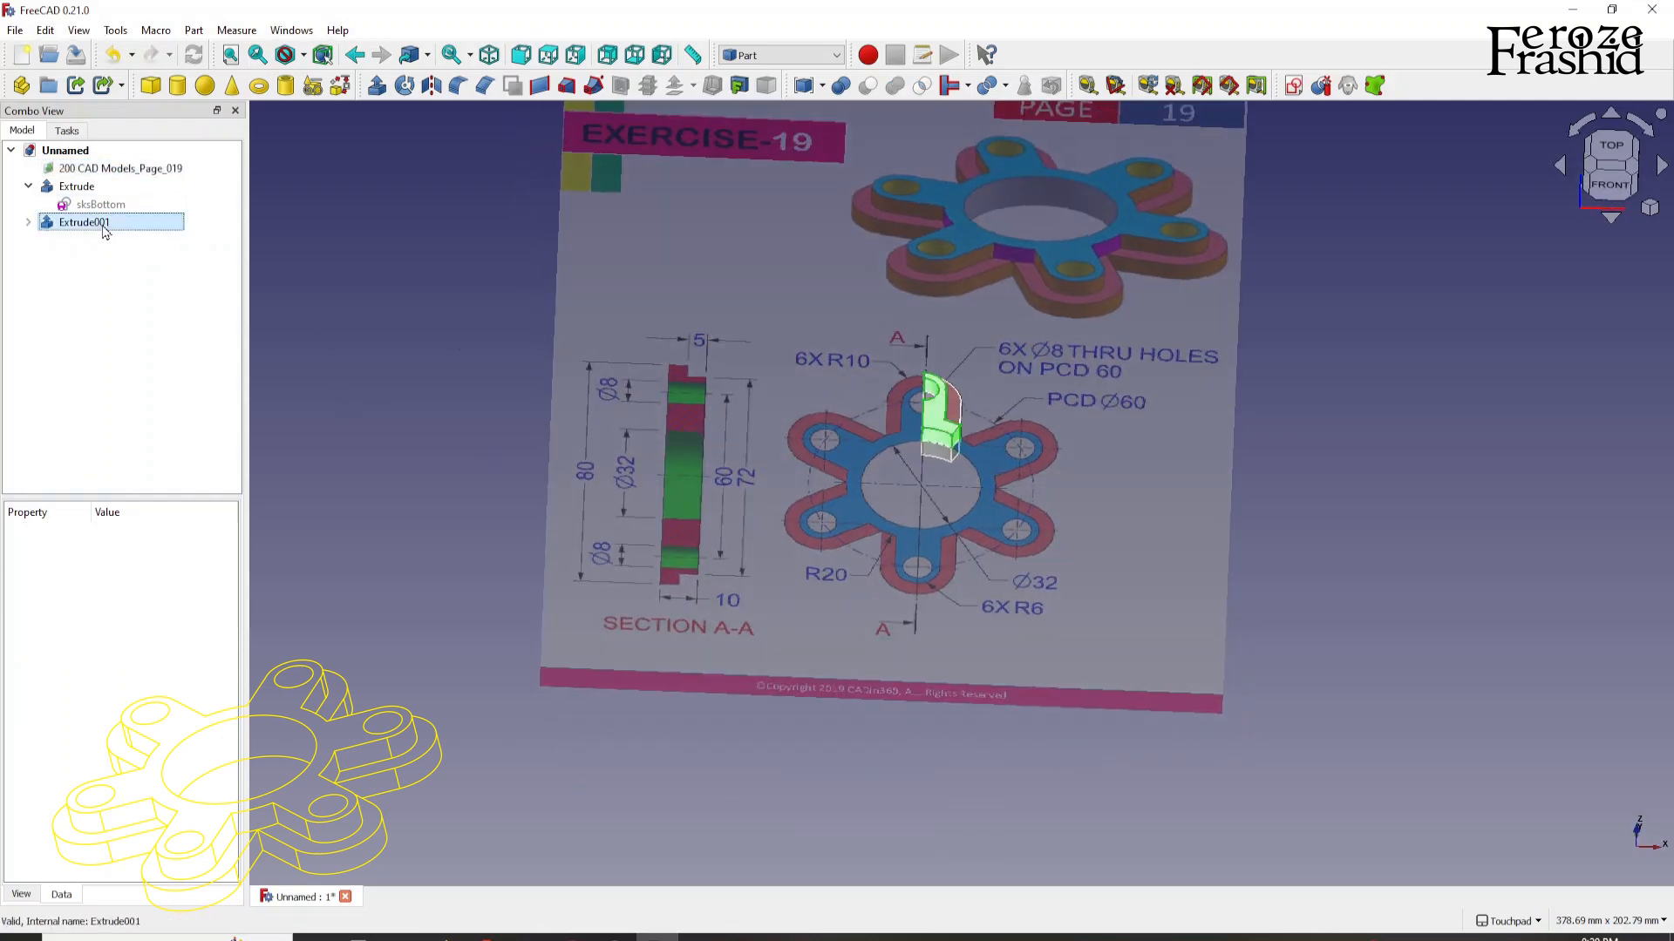
{"action": "left_click", "coordinate": [88, 190], "text": "ctrl"}
{"action": "left_click", "coordinate": [894, 86]}
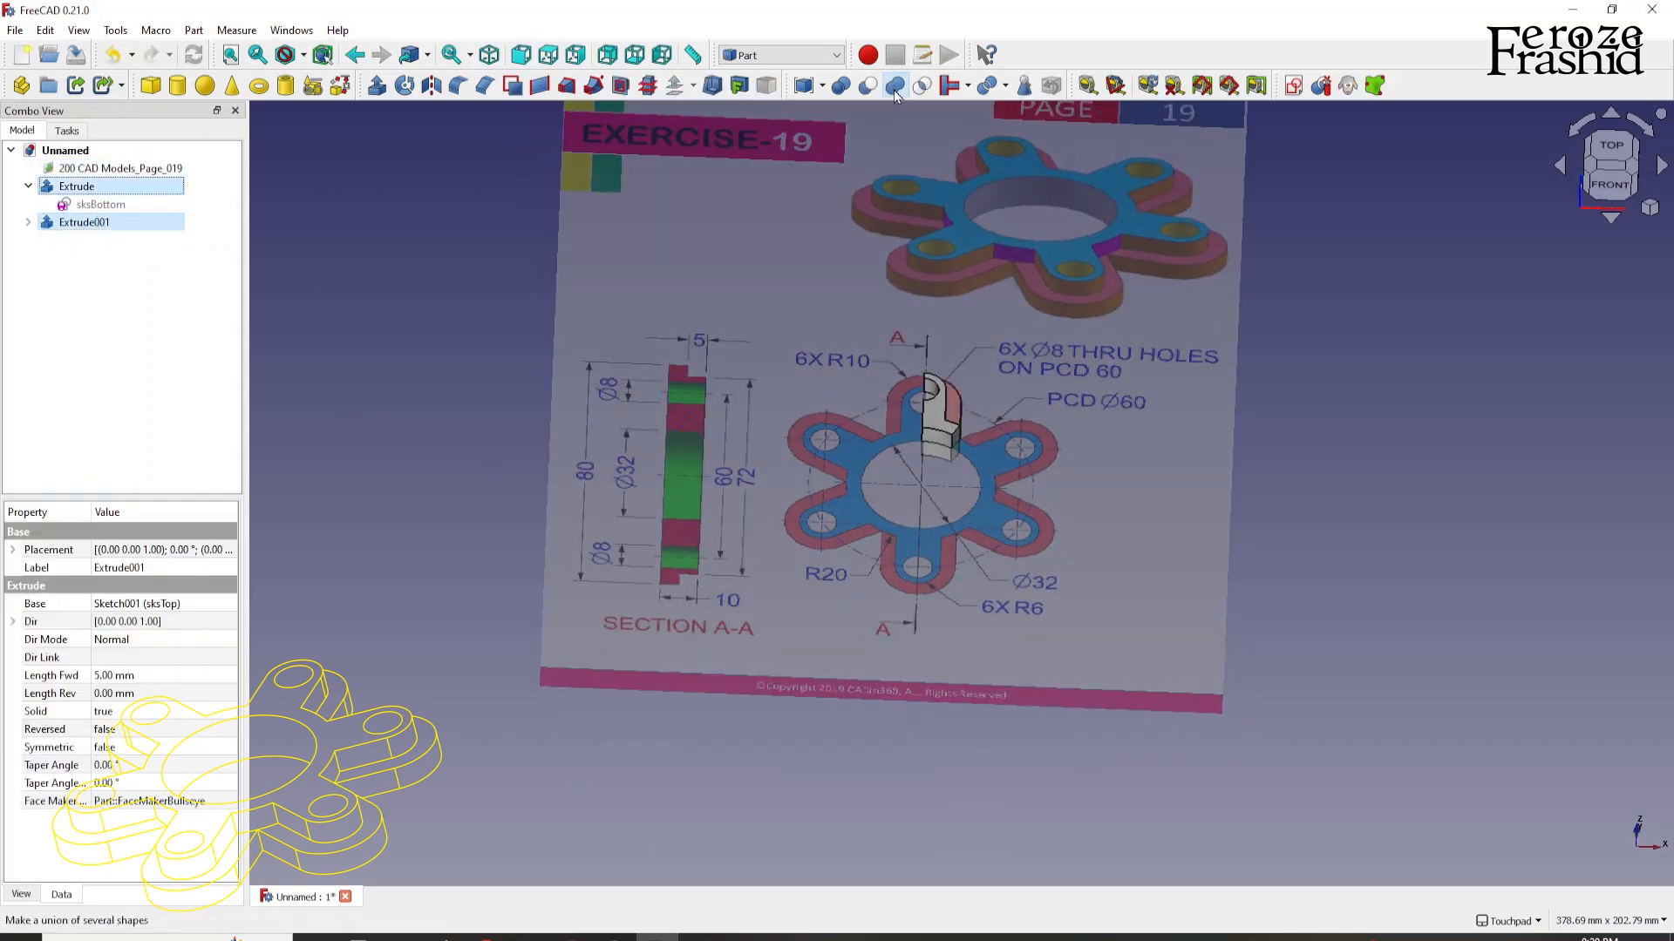
Step: Mirror the fused half-arm about the YZ plane to form the arm's other half
{"action": "left_click", "coordinate": [67, 188]}
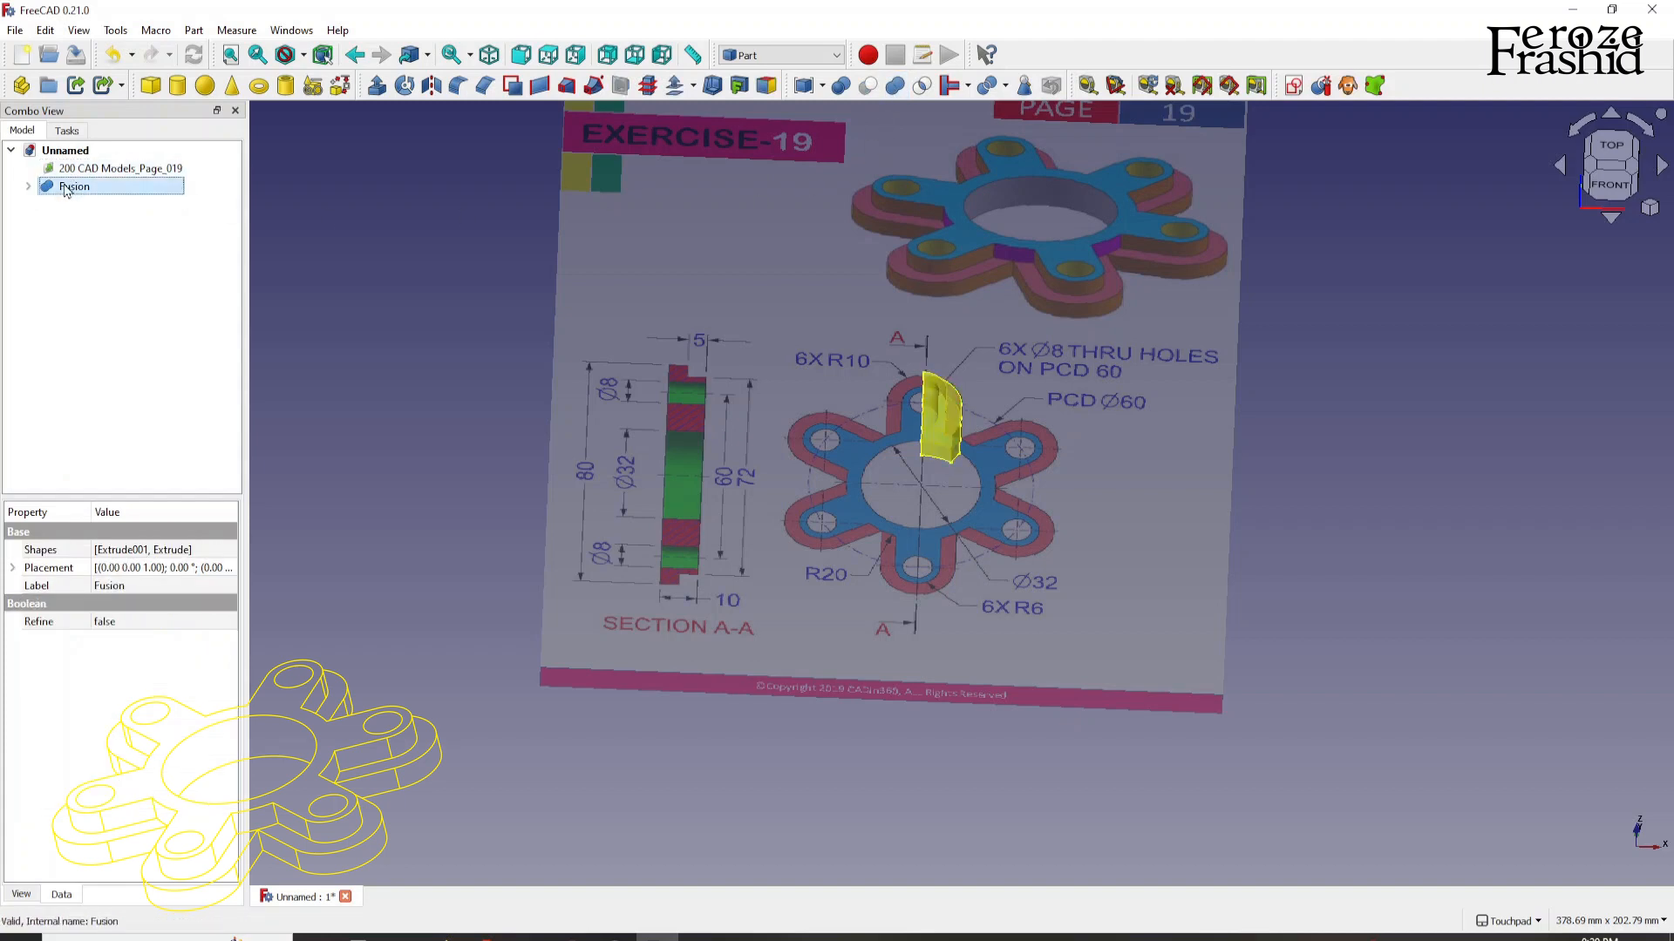
{"action": "left_click", "coordinate": [430, 86]}
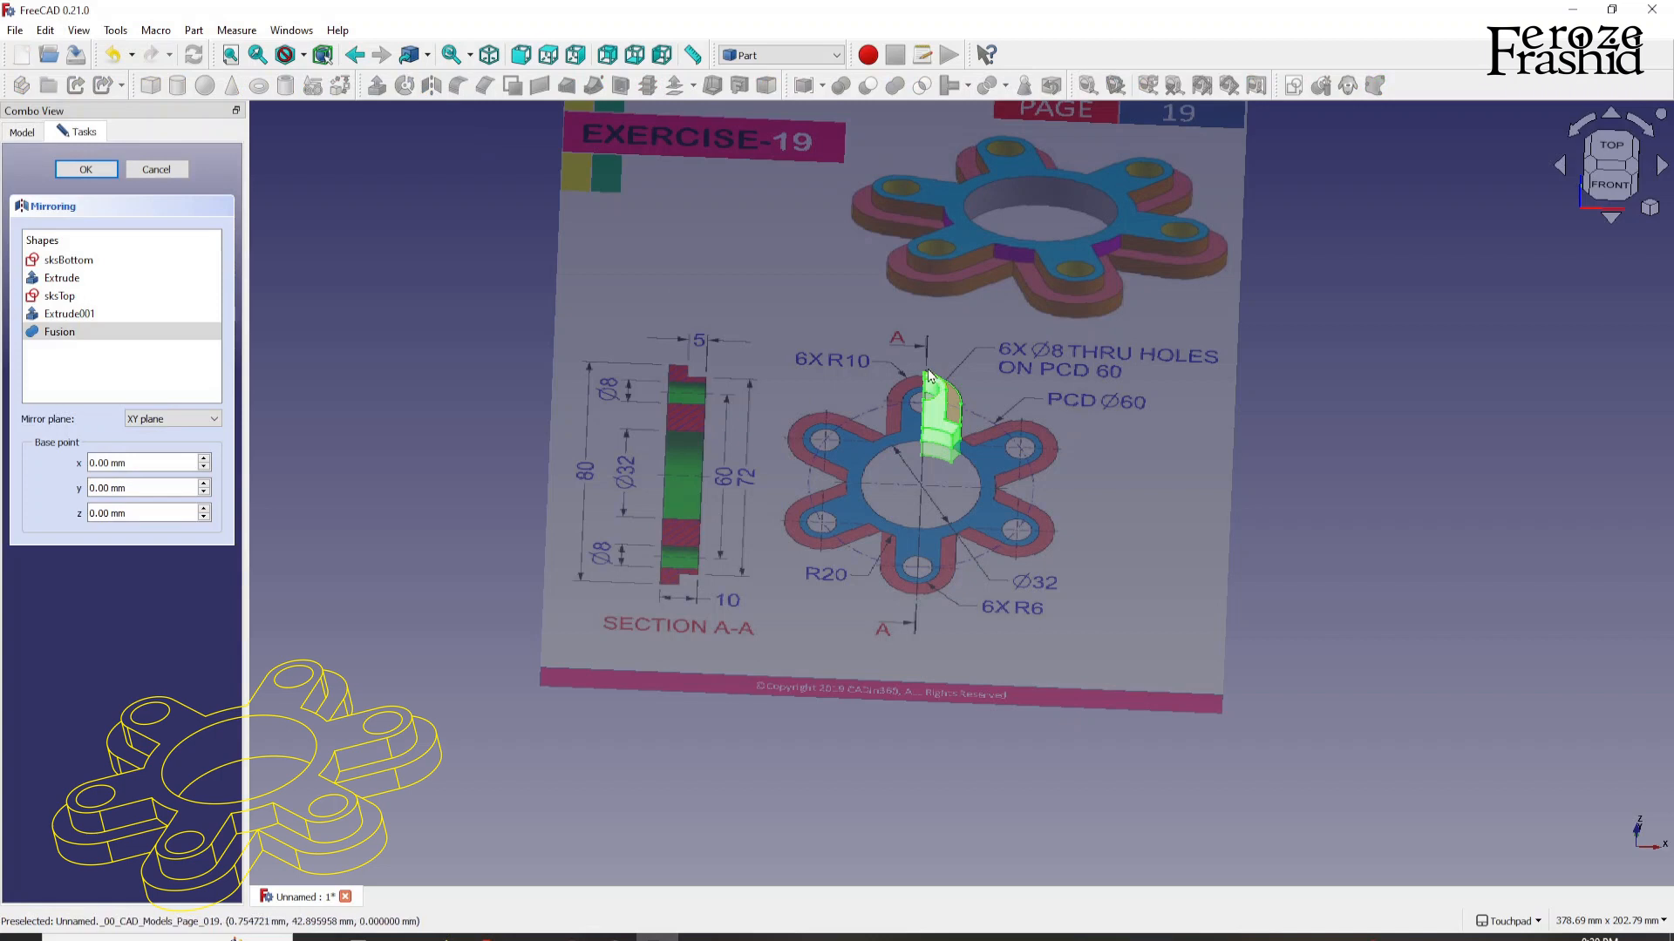
{"action": "left_click_drag", "start_coordinate": [948, 525], "coordinate": [1021, 526], "text": "alt"}
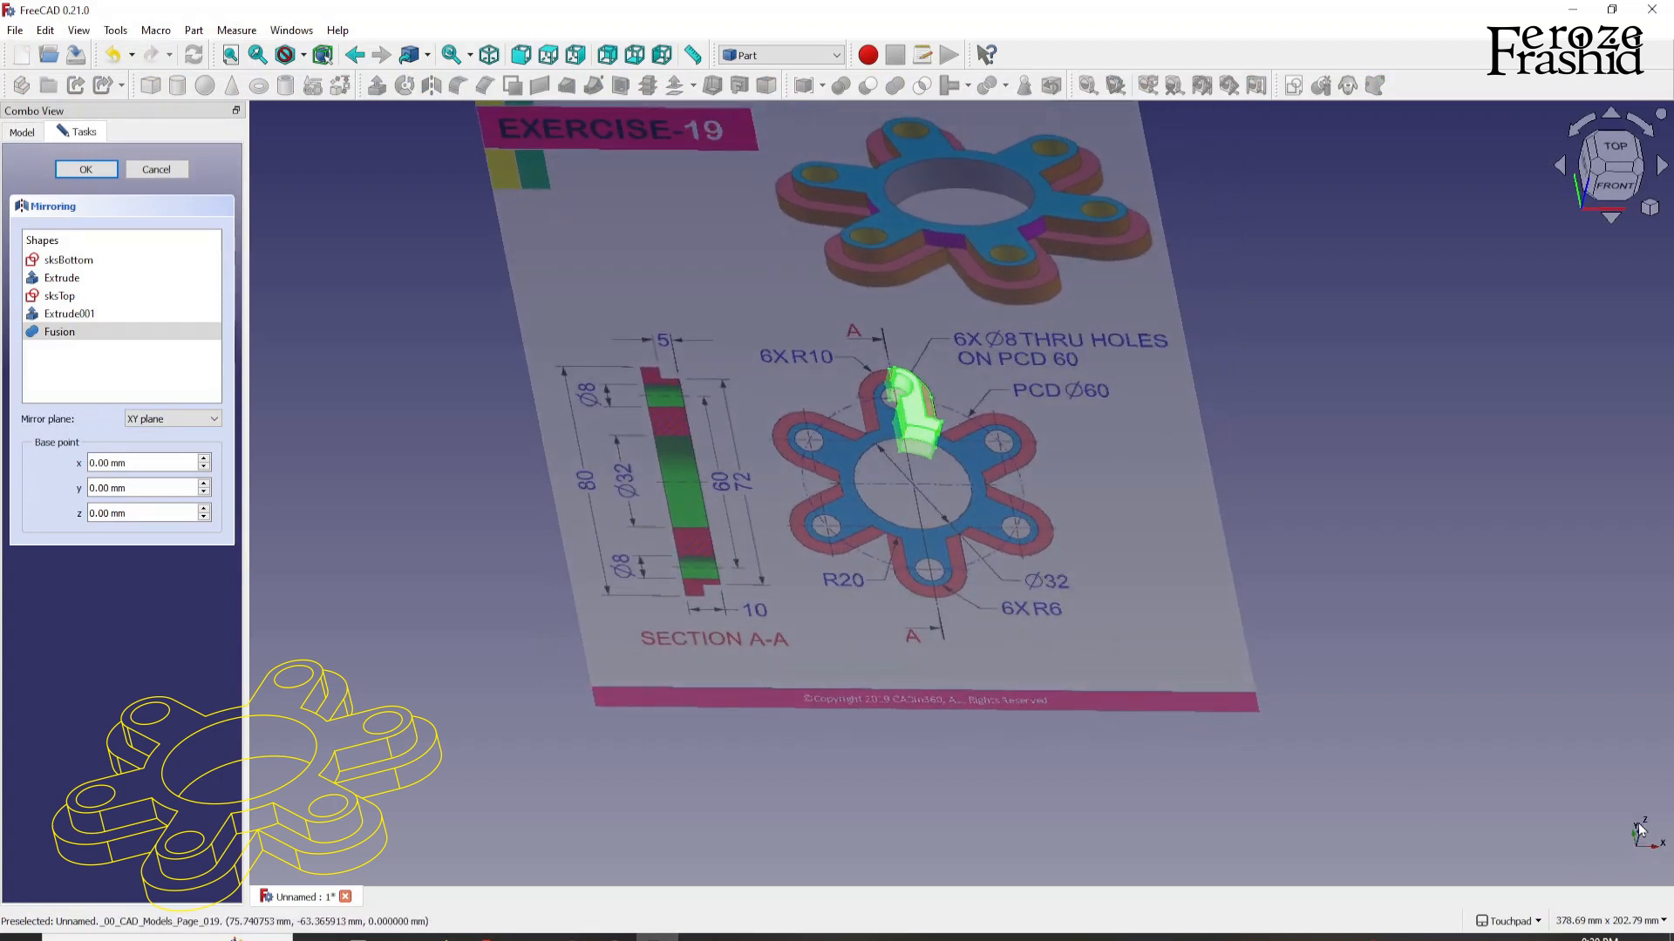
{"action": "left_click", "coordinate": [156, 422]}
{"action": "left_click", "coordinate": [162, 460]}
{"action": "left_click", "coordinate": [96, 172]}
{"action": "left_click_drag", "start_coordinate": [919, 448], "coordinate": [800, 498], "text": "alt"}
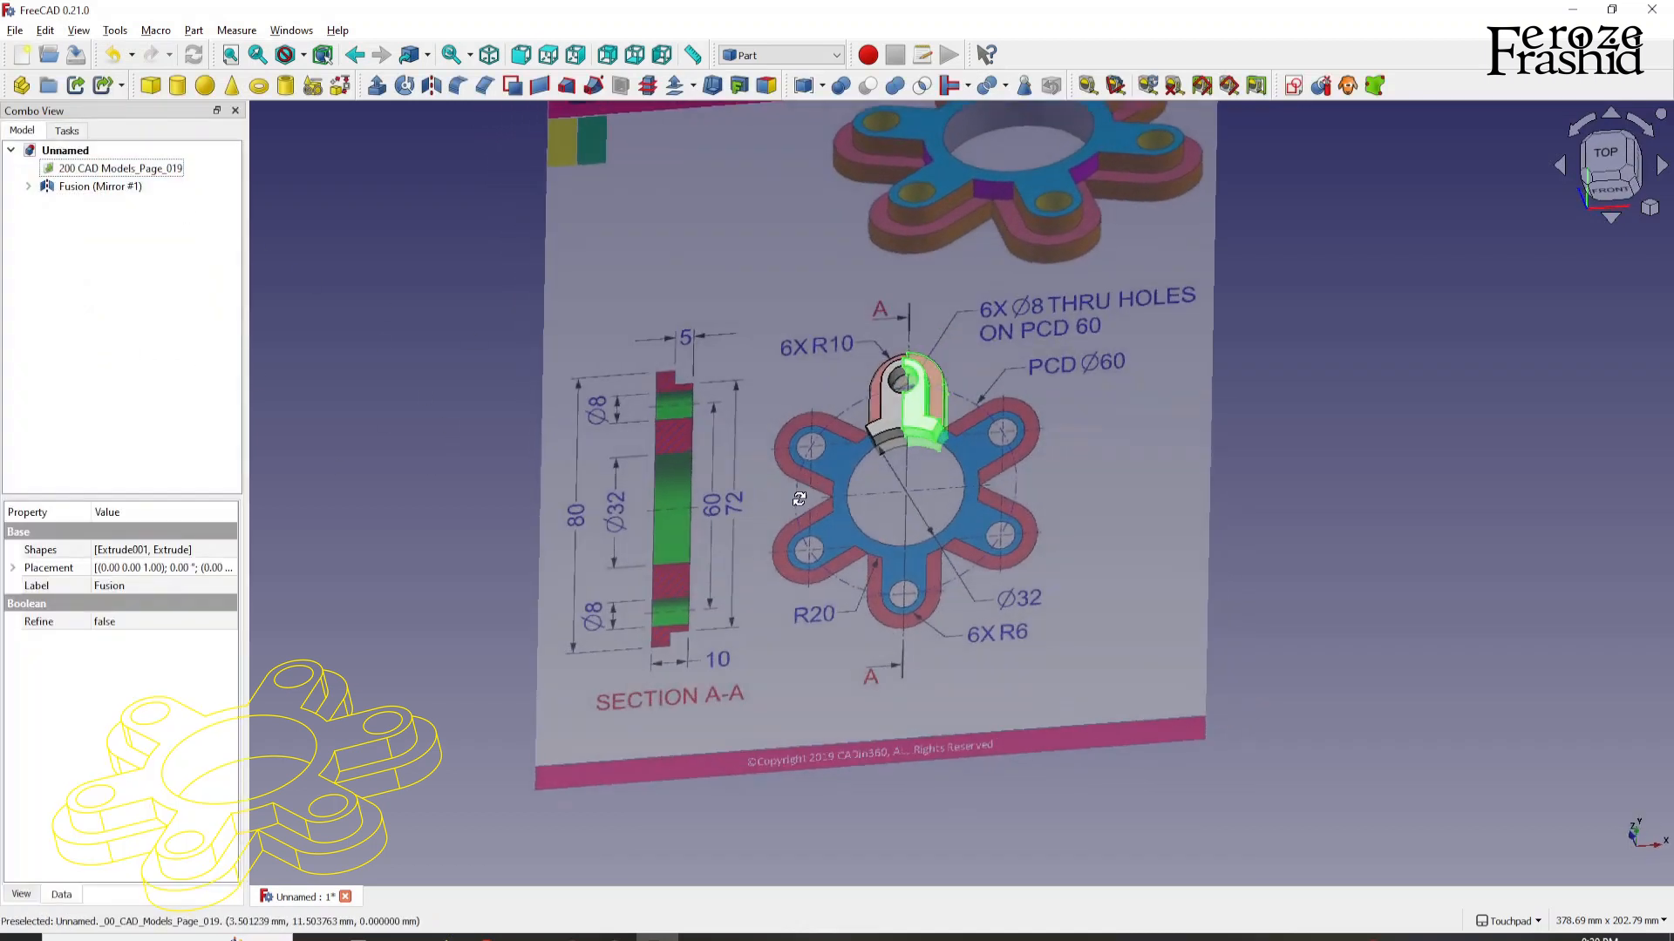
Step: Fuse the half-arm with its mirrored copy and rename the union Unit
{"action": "left_click", "coordinate": [28, 186]}
{"action": "left_click", "coordinate": [101, 186], "text": "ctrl"}
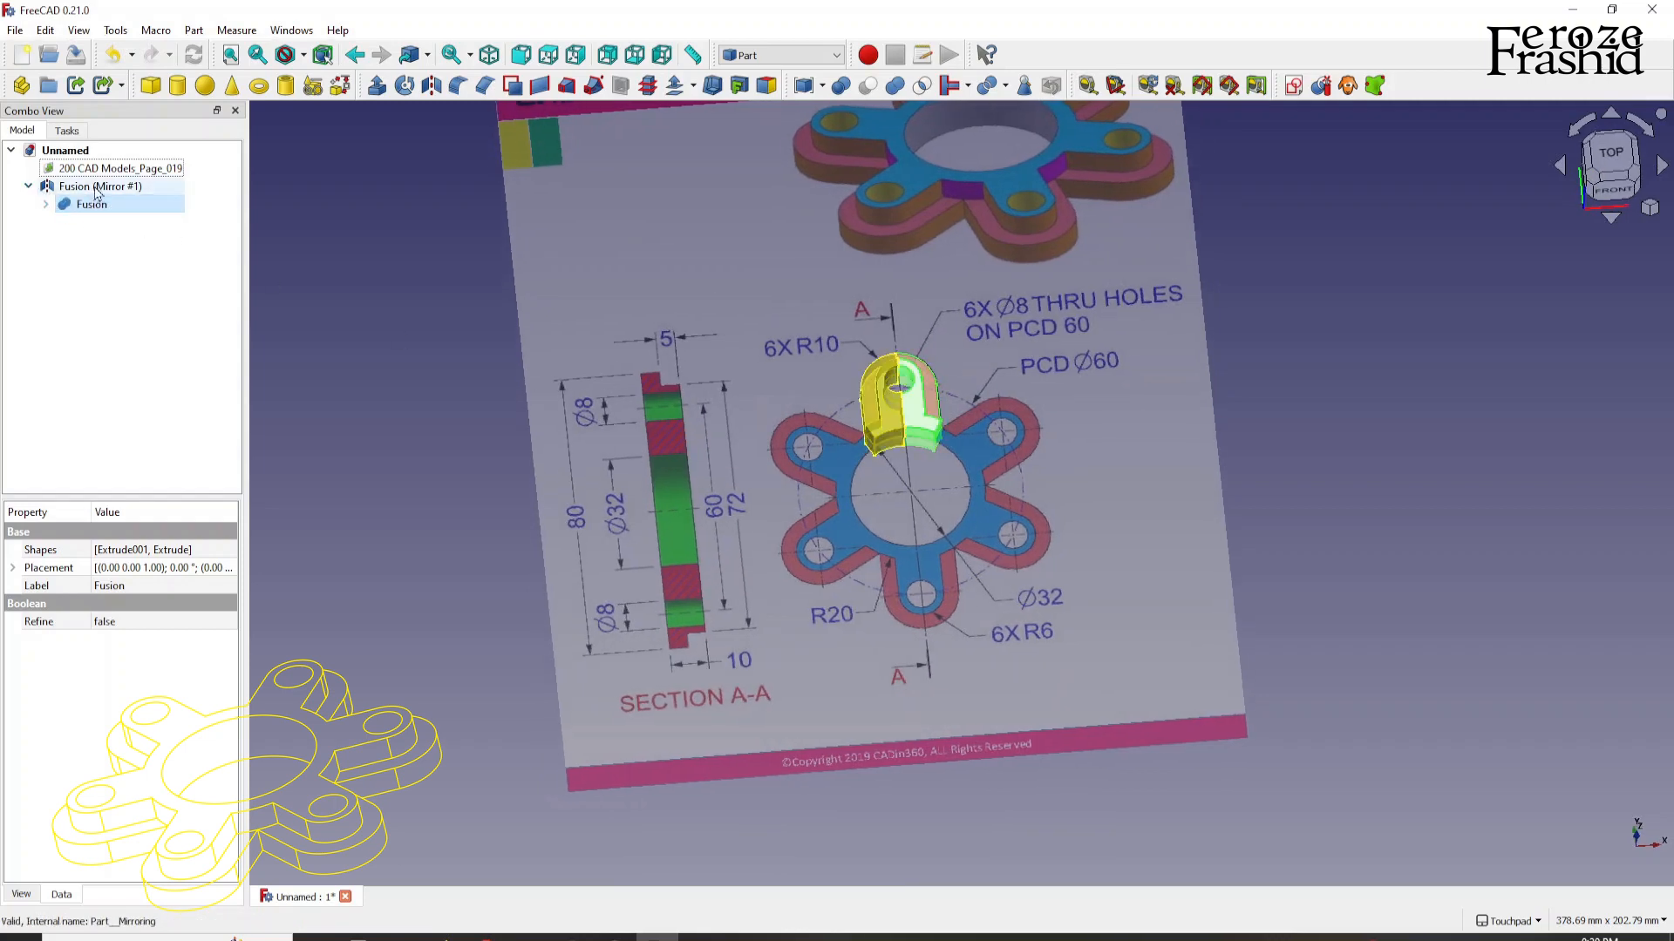
{"action": "left_click", "coordinate": [896, 89]}
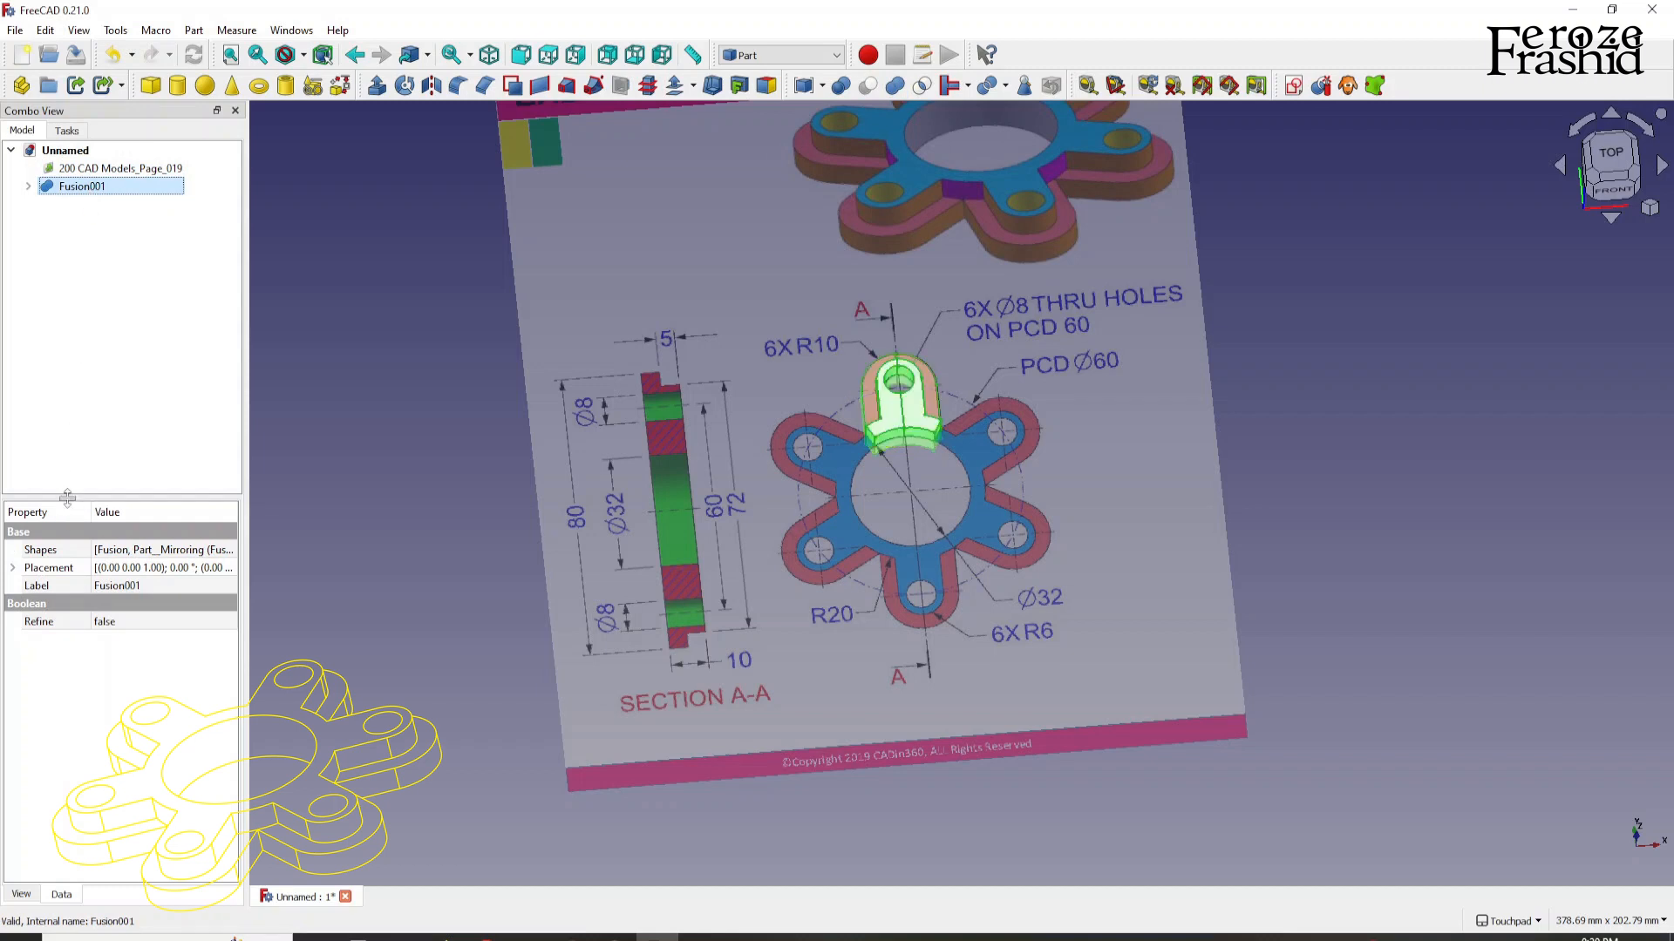
{"action": "key", "text": "F2"}
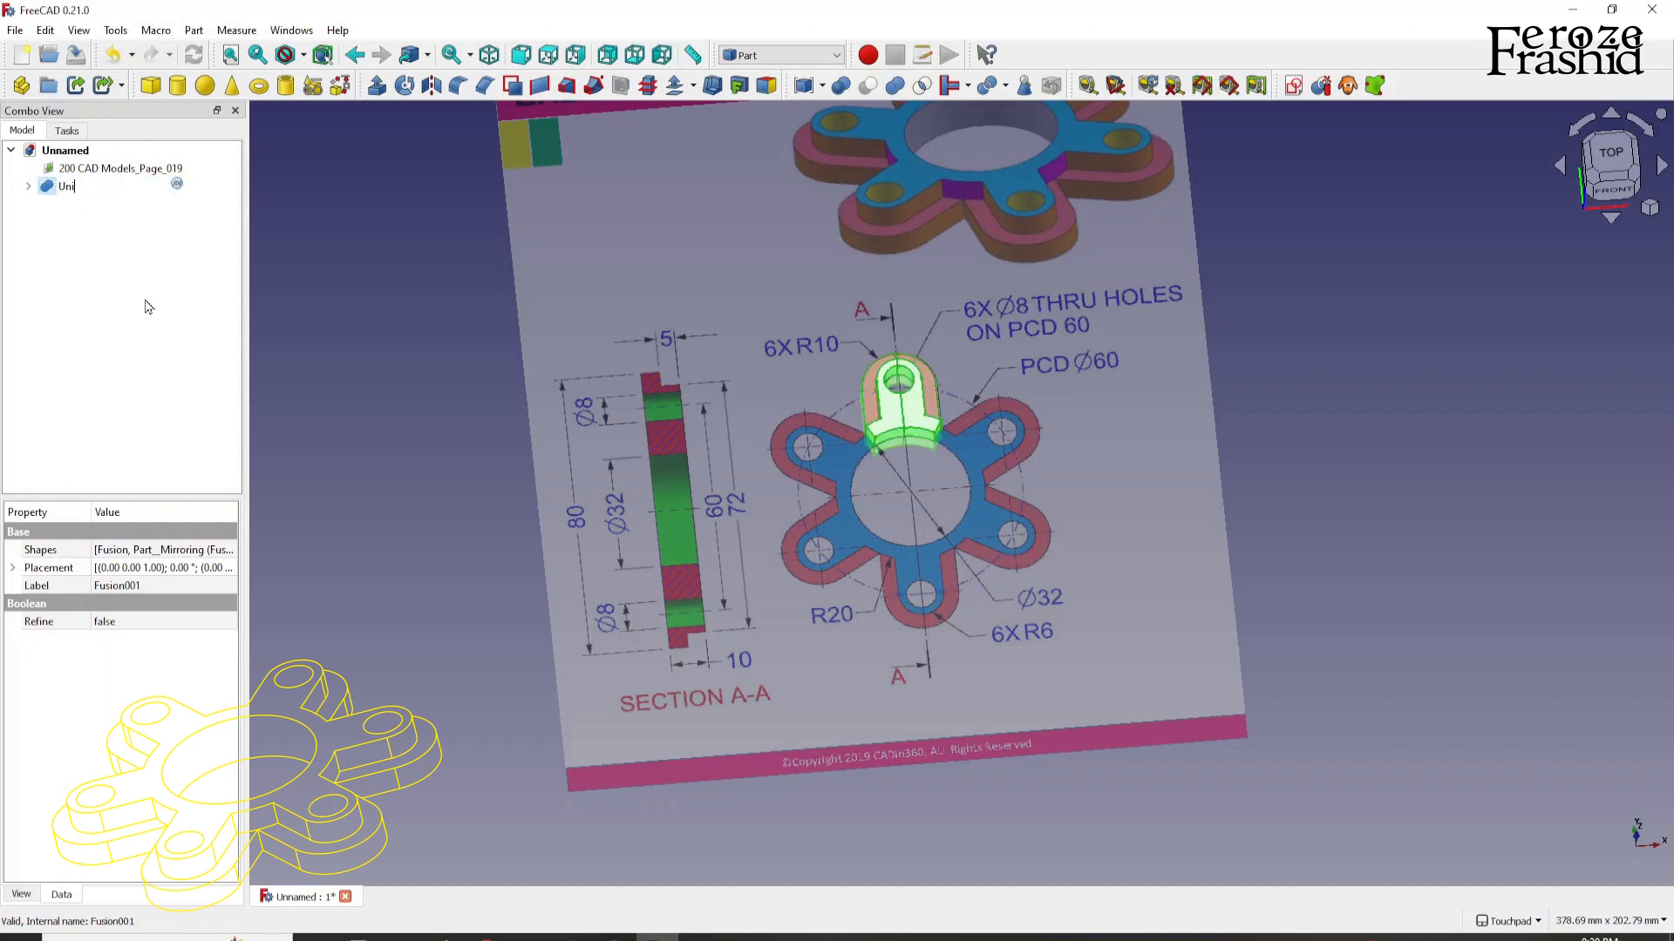
{"action": "type", "text": "Unit"}
{"action": "key", "text": "Return"}
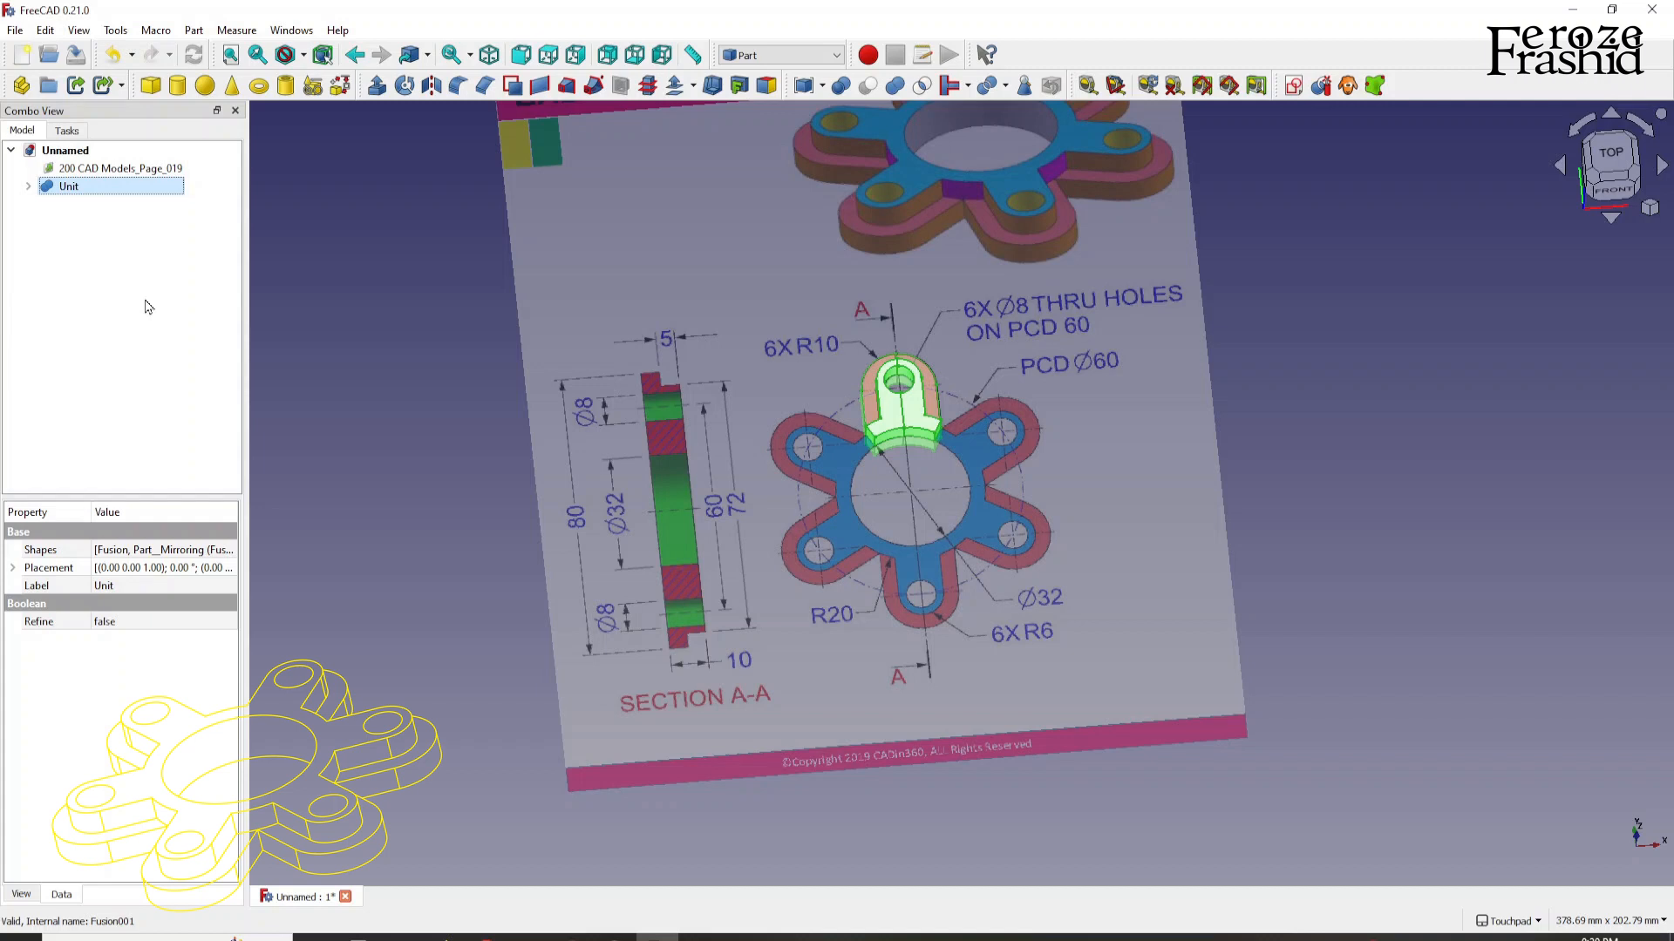
Step: Hide the reference drawing to inspect the complete single arm, and show the drawing again
{"action": "left_click", "coordinate": [1018, 568]}
{"action": "key", "text": "space"}
{"action": "left_click_drag", "start_coordinate": [1041, 558], "coordinate": [856, 497], "text": "alt"}
{"action": "left_click", "coordinate": [88, 190]}
{"action": "left_click", "coordinate": [91, 171]}
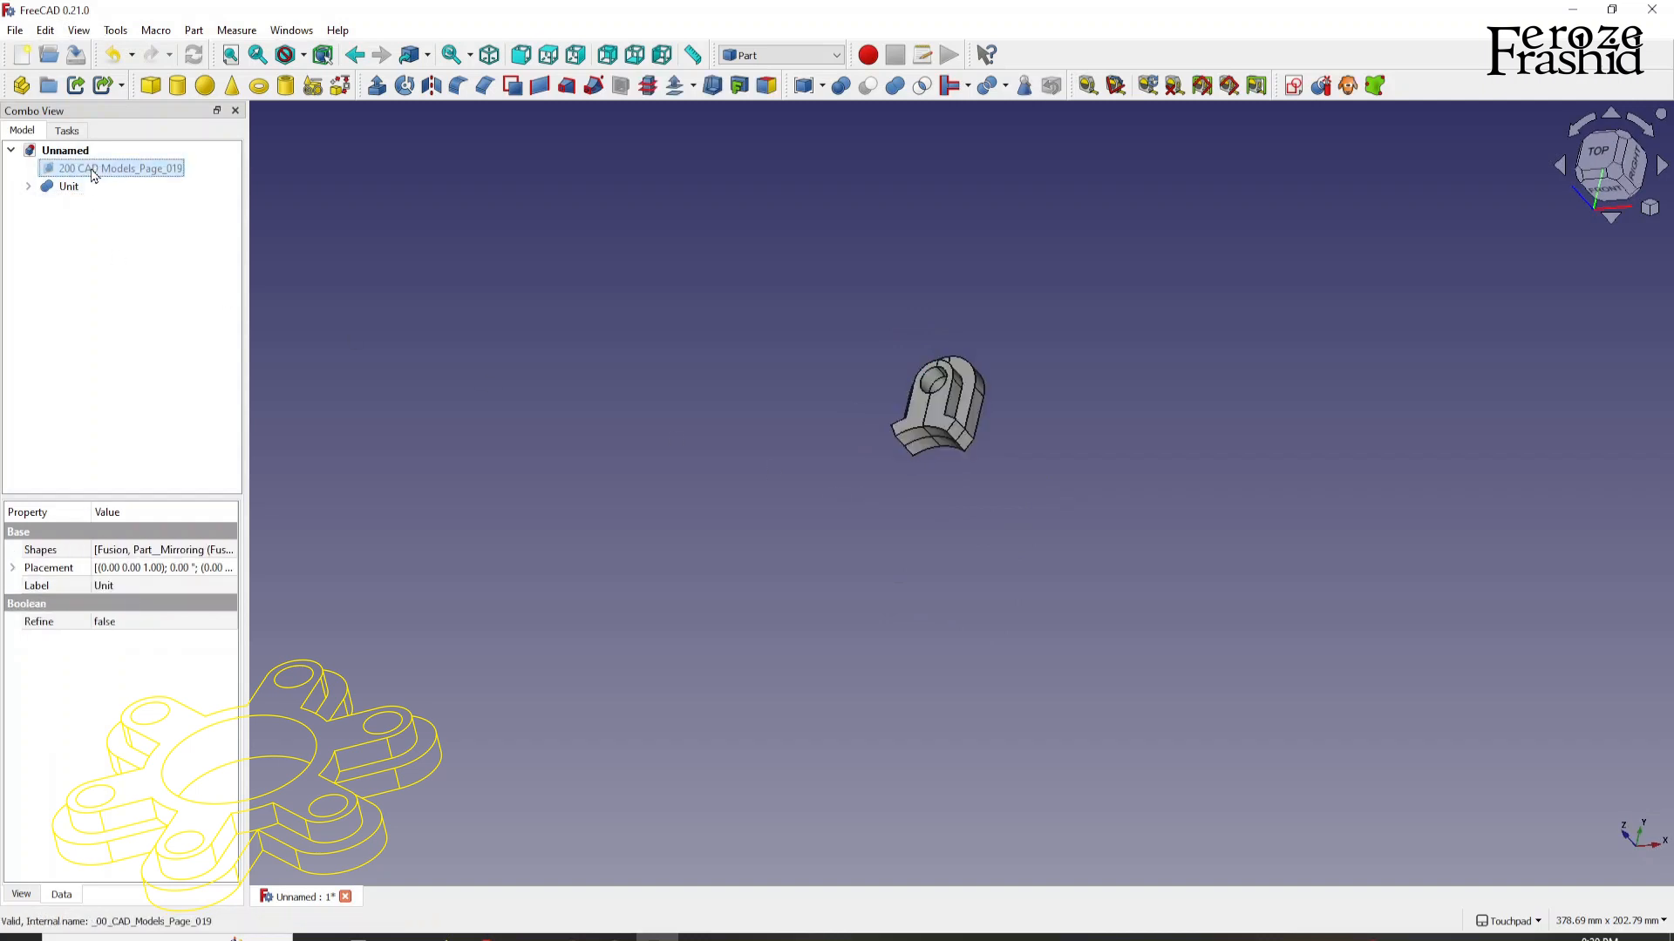
{"action": "key", "text": "space"}
{"action": "left_click", "coordinate": [455, 373]}
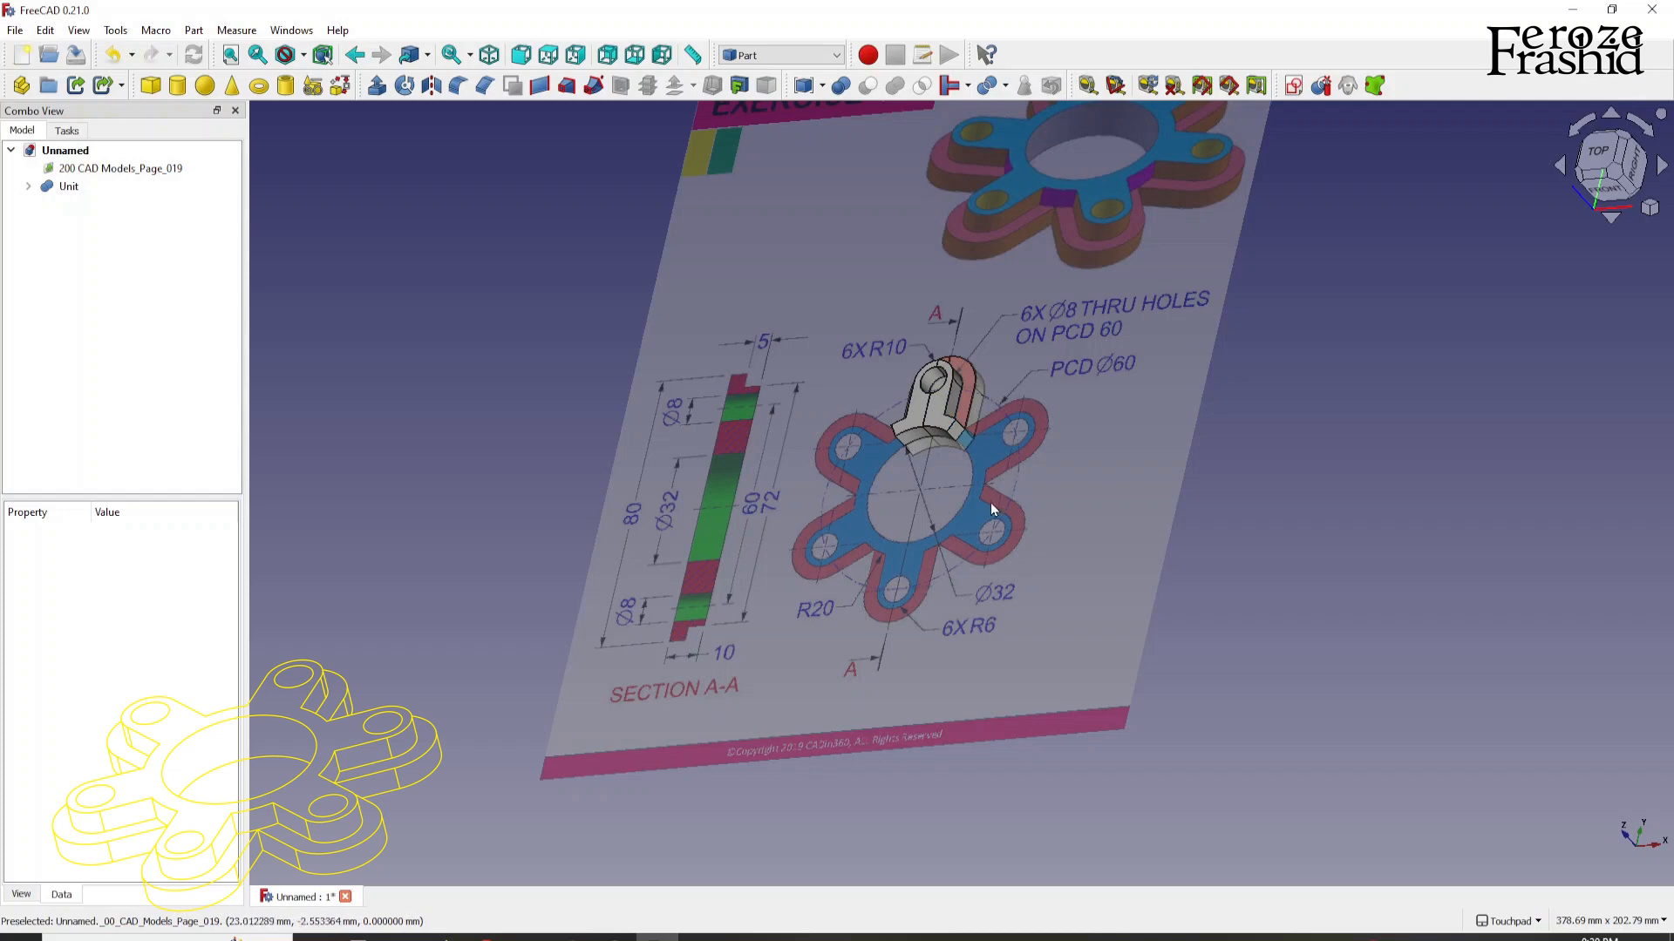
Step: Create a Lattice2 polar array of placements and set its count to 6
{"action": "left_click", "coordinate": [801, 57]}
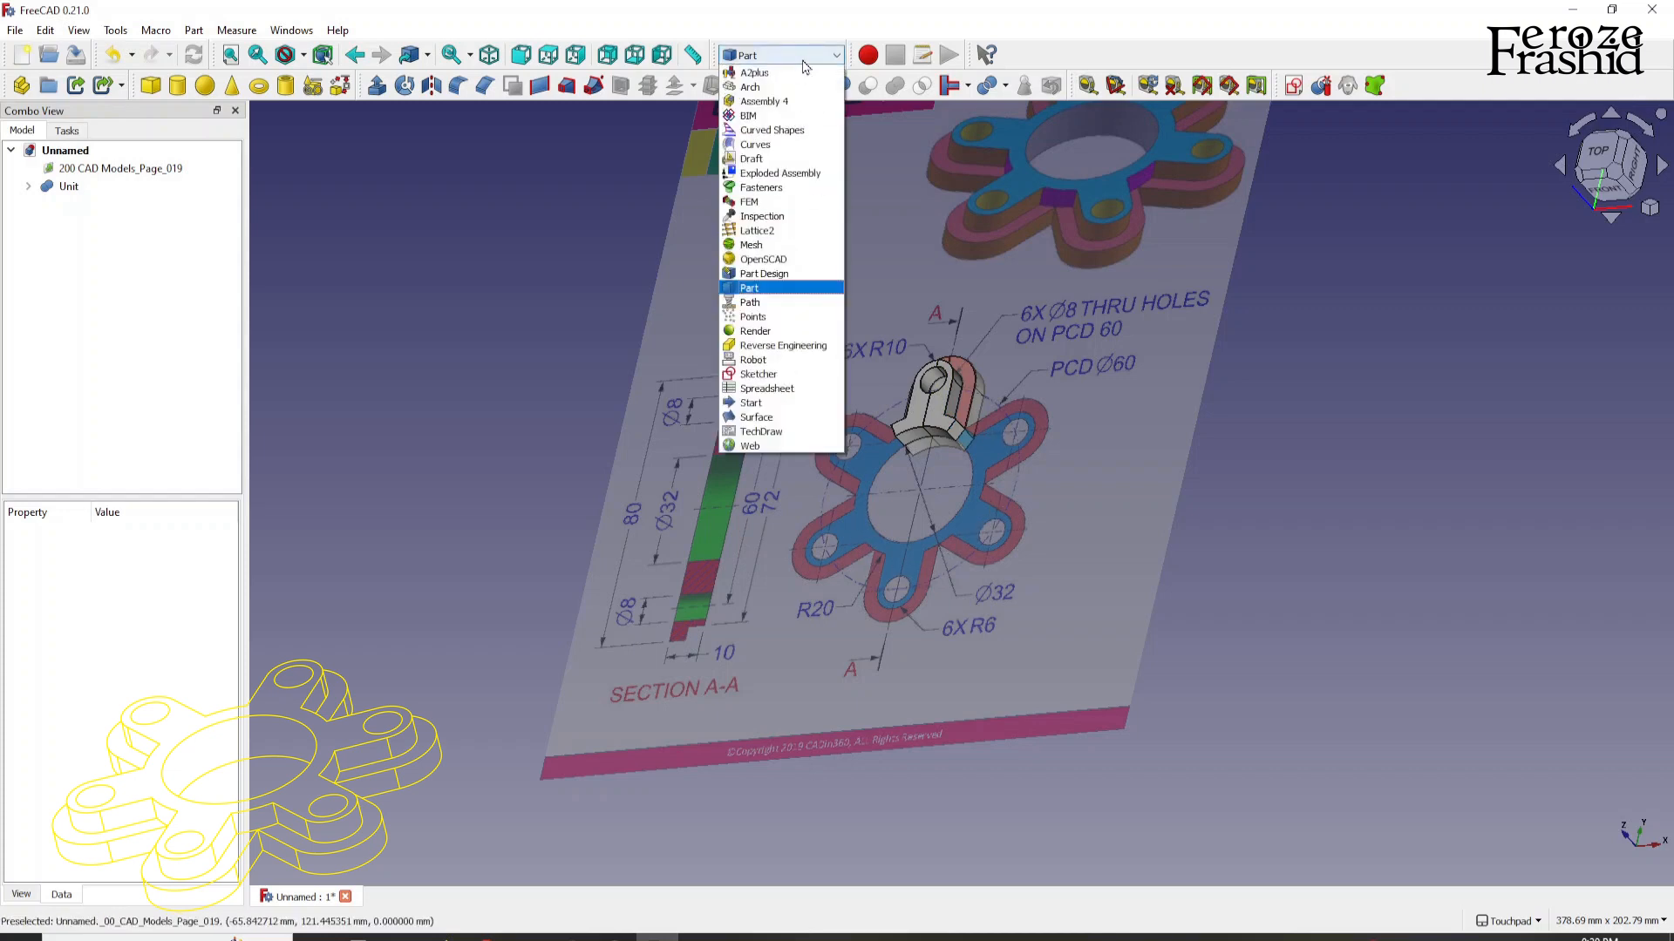
{"action": "left_click", "coordinate": [784, 232]}
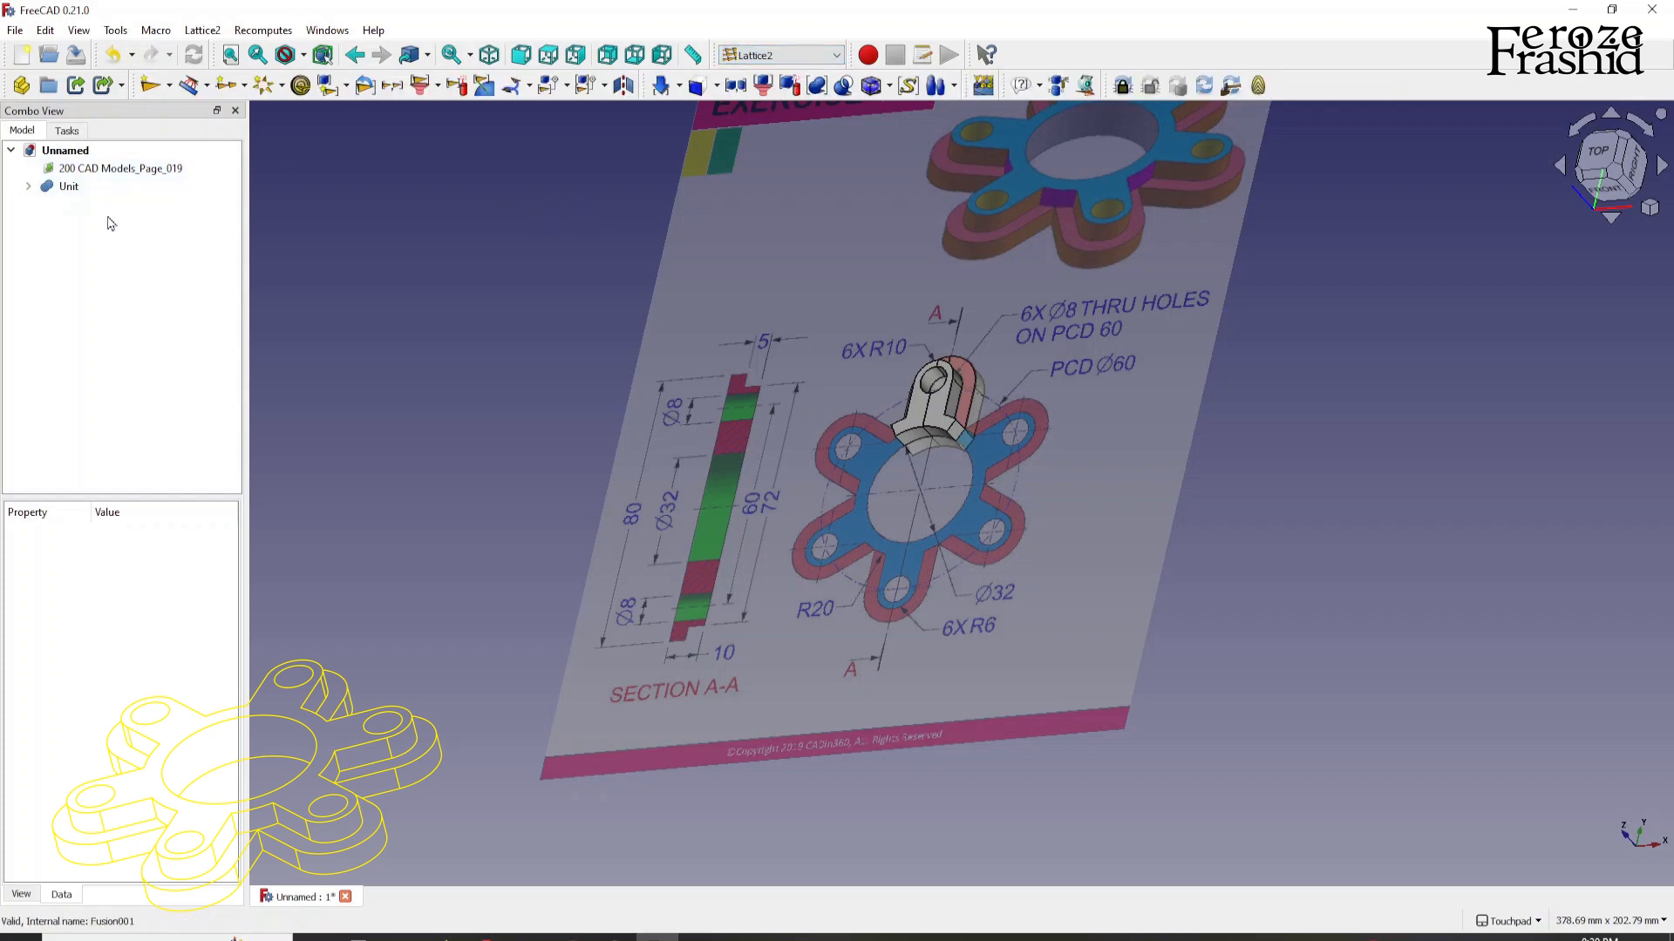
{"action": "left_click", "coordinate": [262, 85]}
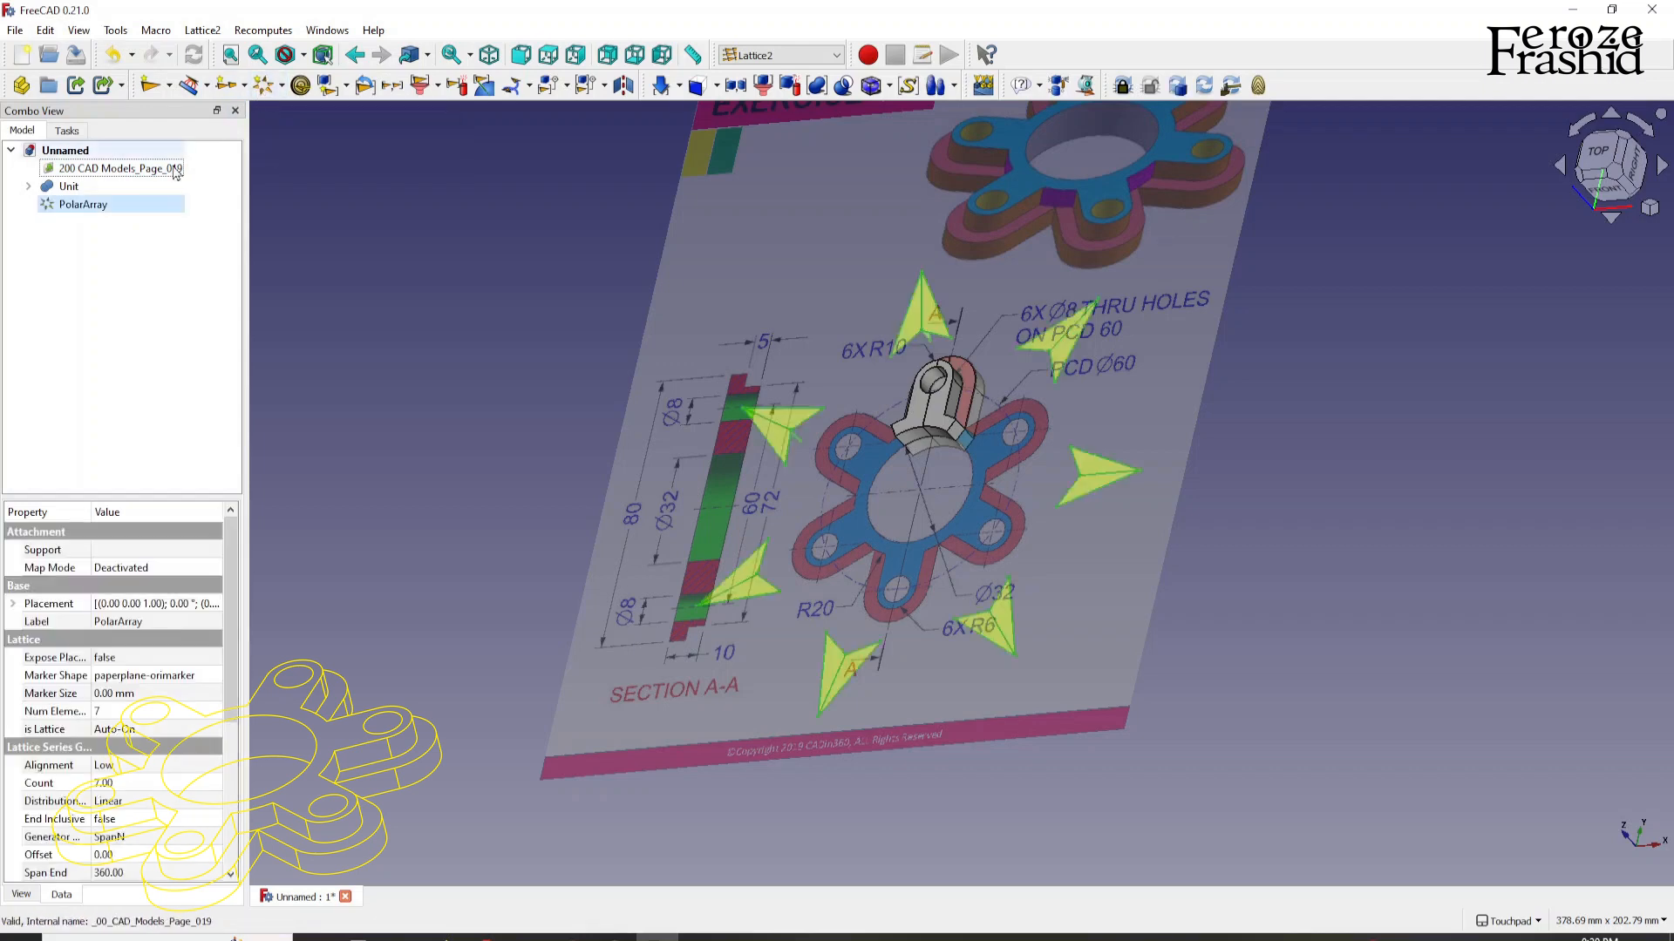
{"action": "left_click", "coordinate": [108, 207]}
{"action": "scroll", "coordinate": [121, 709], "scroll_direction": "down", "scroll_amount": 2}
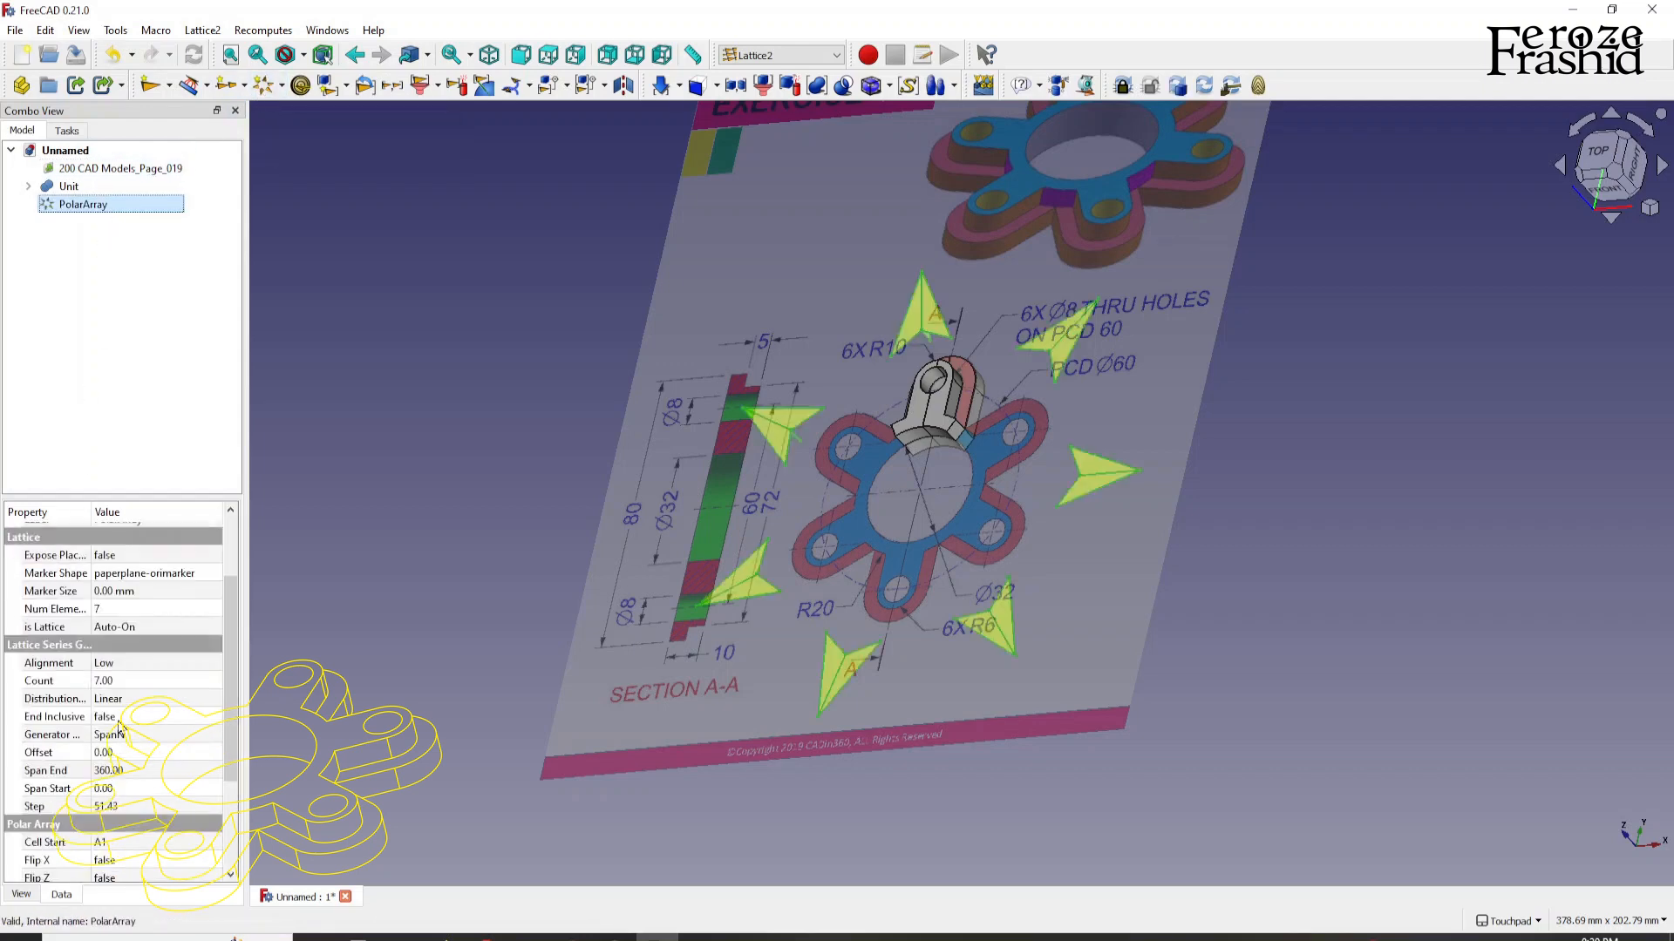
{"action": "left_click", "coordinate": [109, 682]}
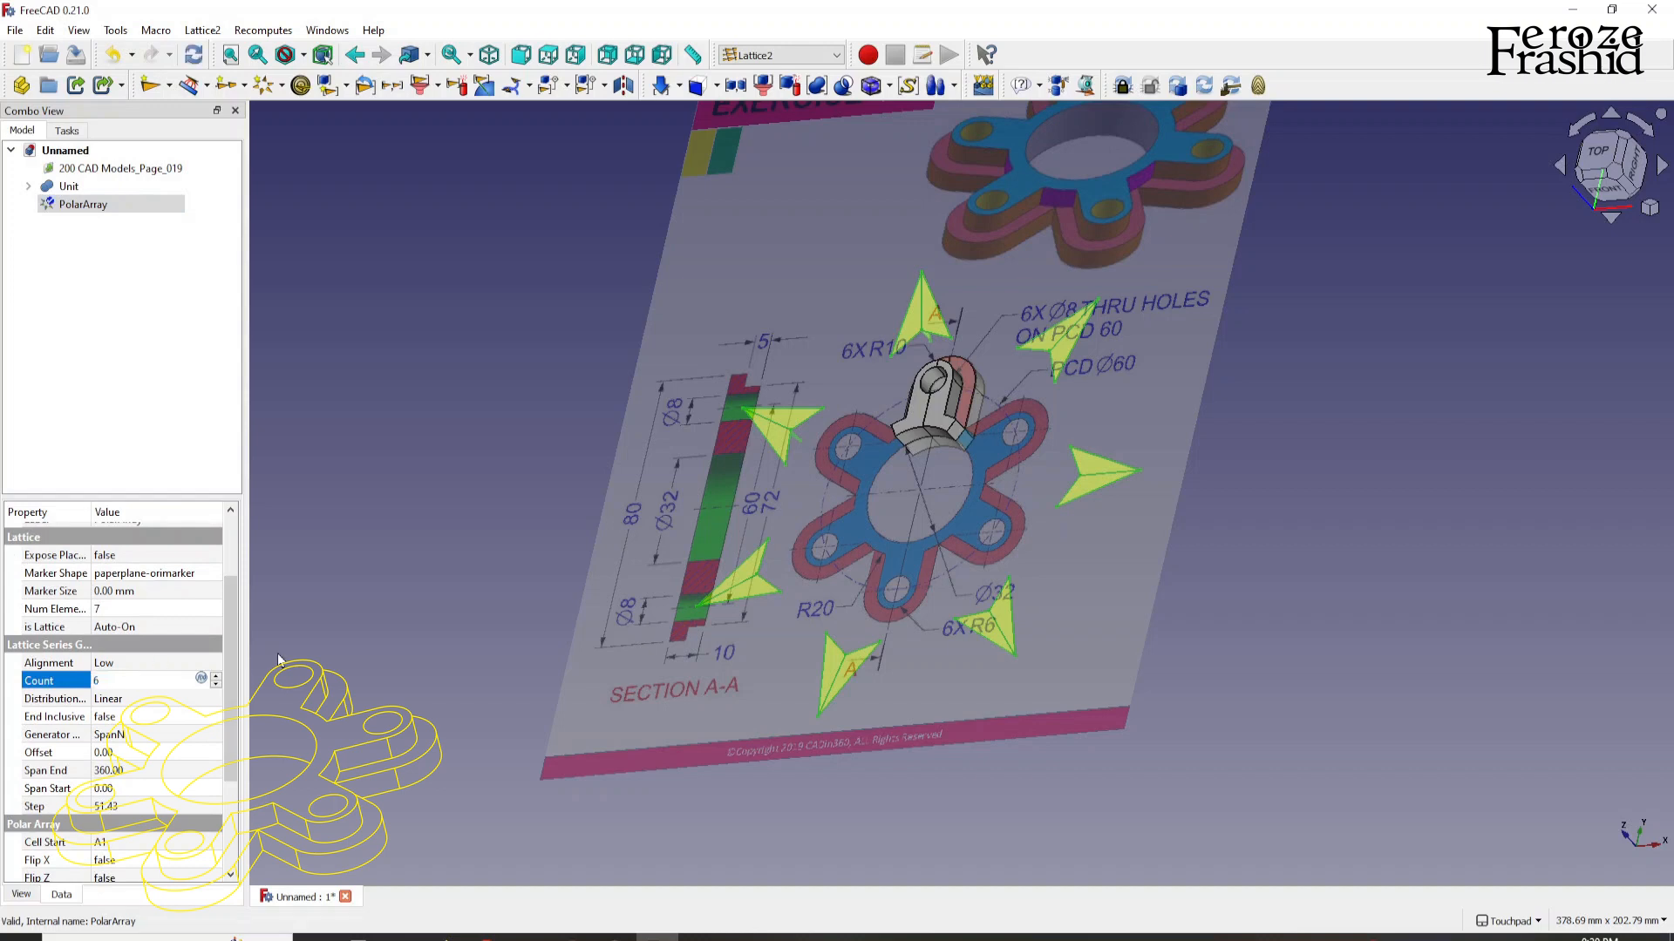
{"action": "key", "text": "Return"}
{"action": "scroll", "coordinate": [687, 525], "scroll_direction": "down", "scroll_amount": 1}
{"action": "left_click_drag", "start_coordinate": [767, 527], "coordinate": [965, 534], "text": "alt"}
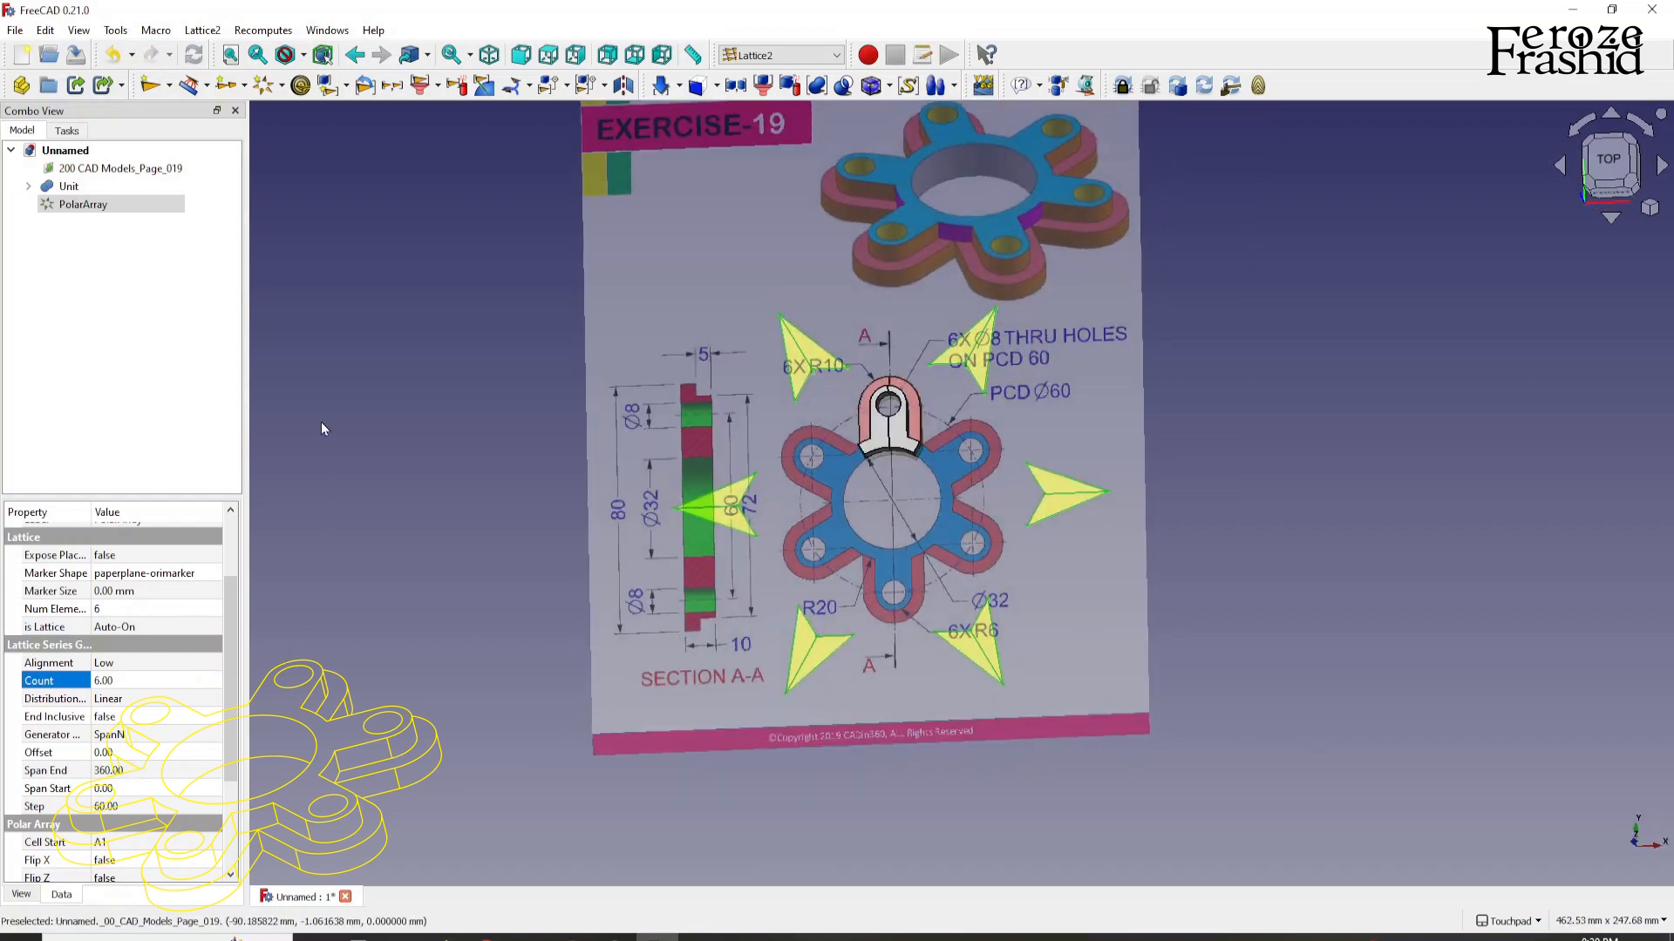
Step: Populate the polar array with copies of Unit
{"action": "left_click", "coordinate": [68, 186]}
{"action": "left_click", "coordinate": [82, 204], "text": "ctrl"}
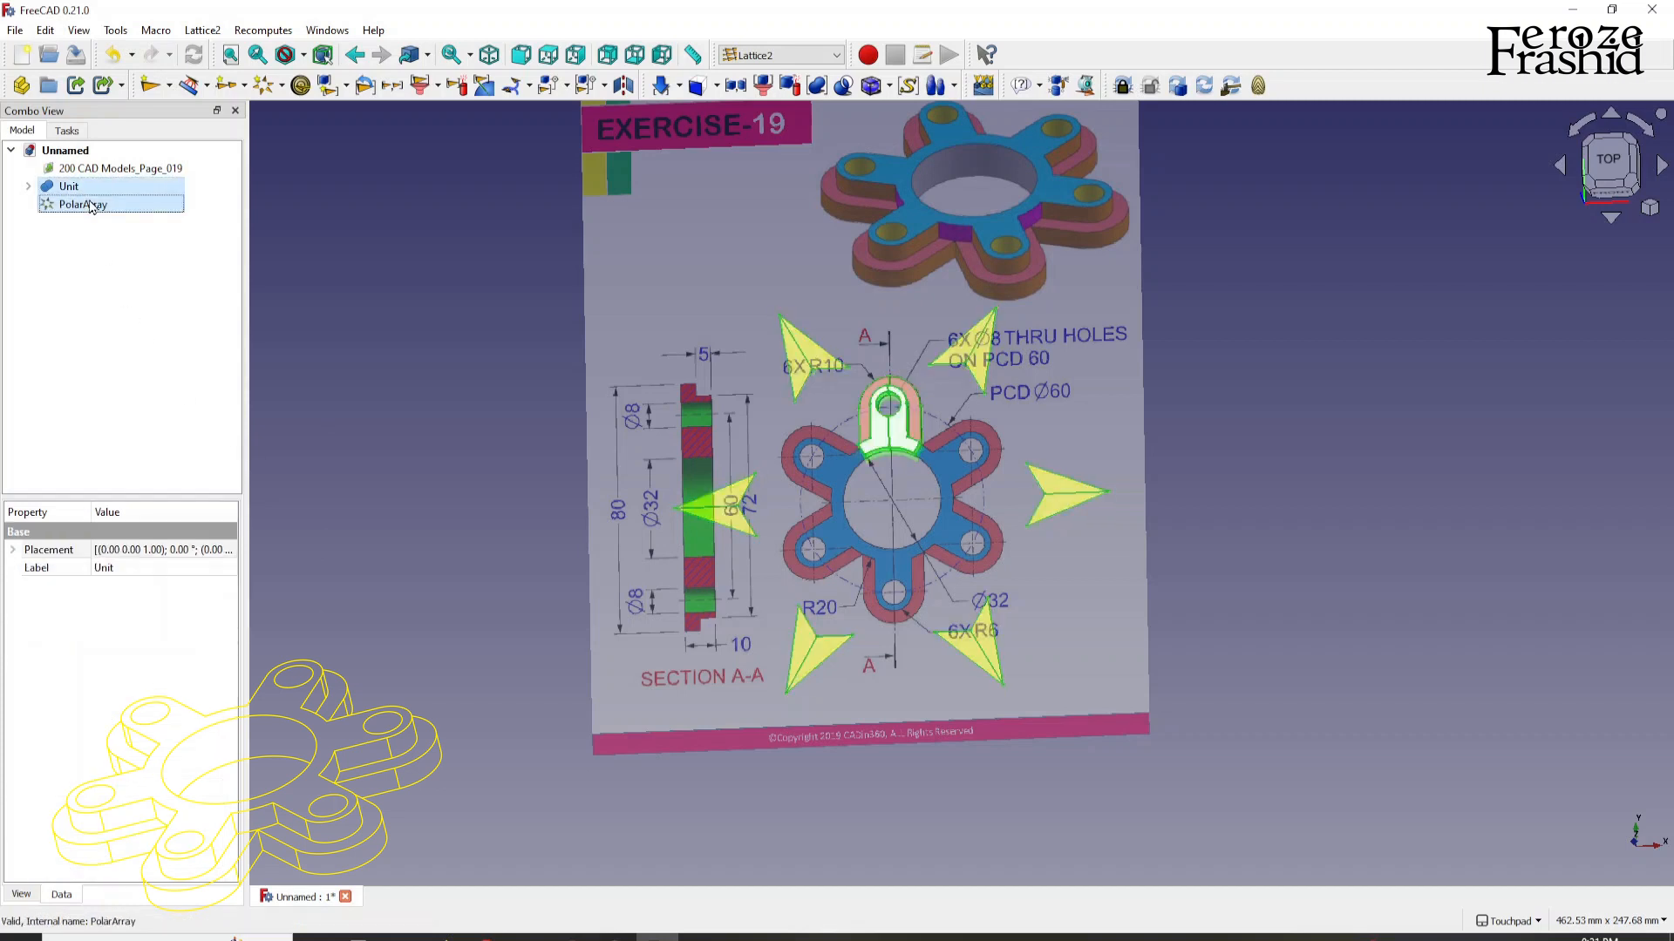
{"action": "left_click", "coordinate": [567, 86]}
{"action": "left_click", "coordinate": [584, 113]}
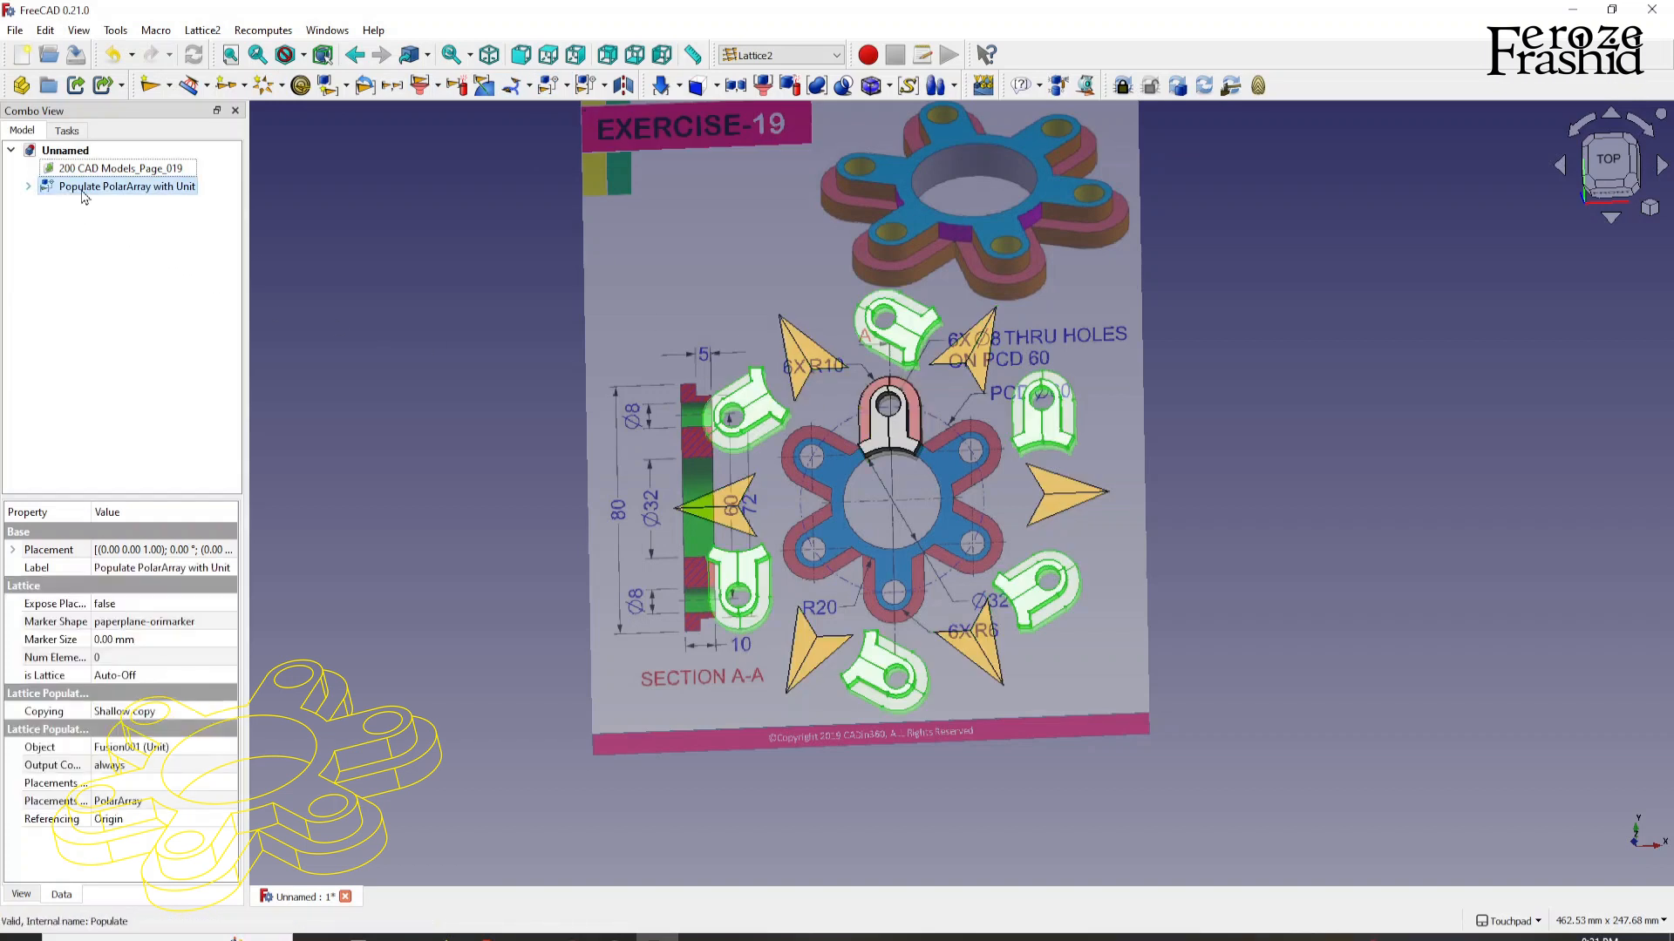
Step: Set the populated array's Referencing to First item
{"action": "left_click", "coordinate": [97, 256]}
{"action": "left_click", "coordinate": [29, 187]}
{"action": "left_click", "coordinate": [86, 190]}
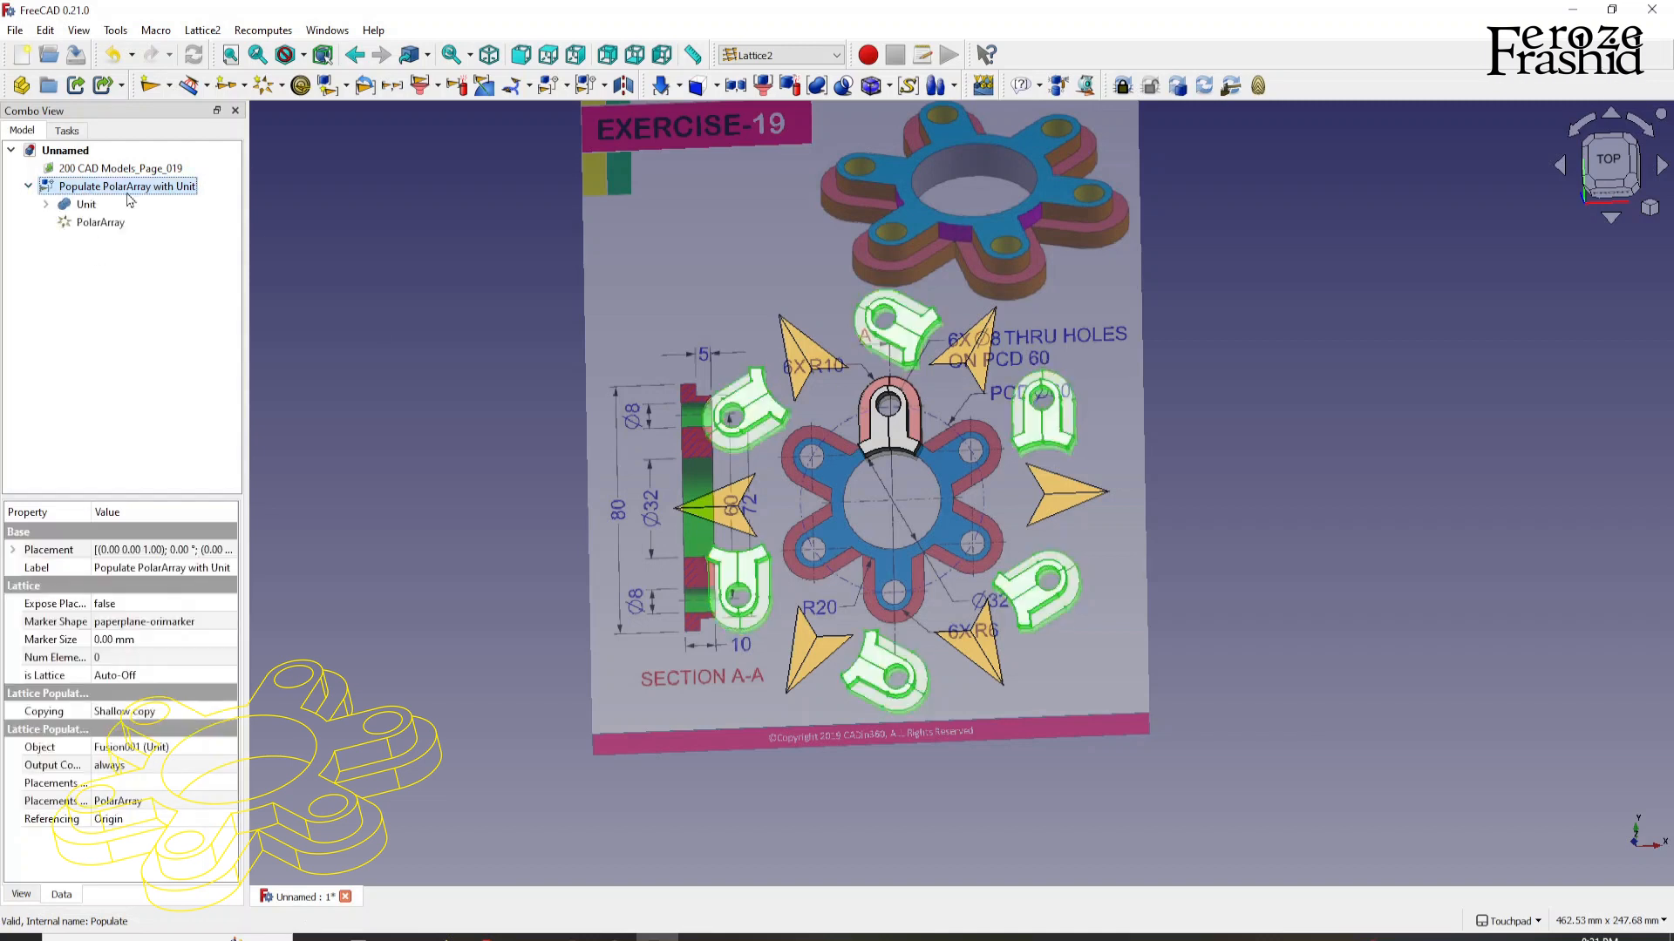
{"action": "left_click", "coordinate": [132, 827]}
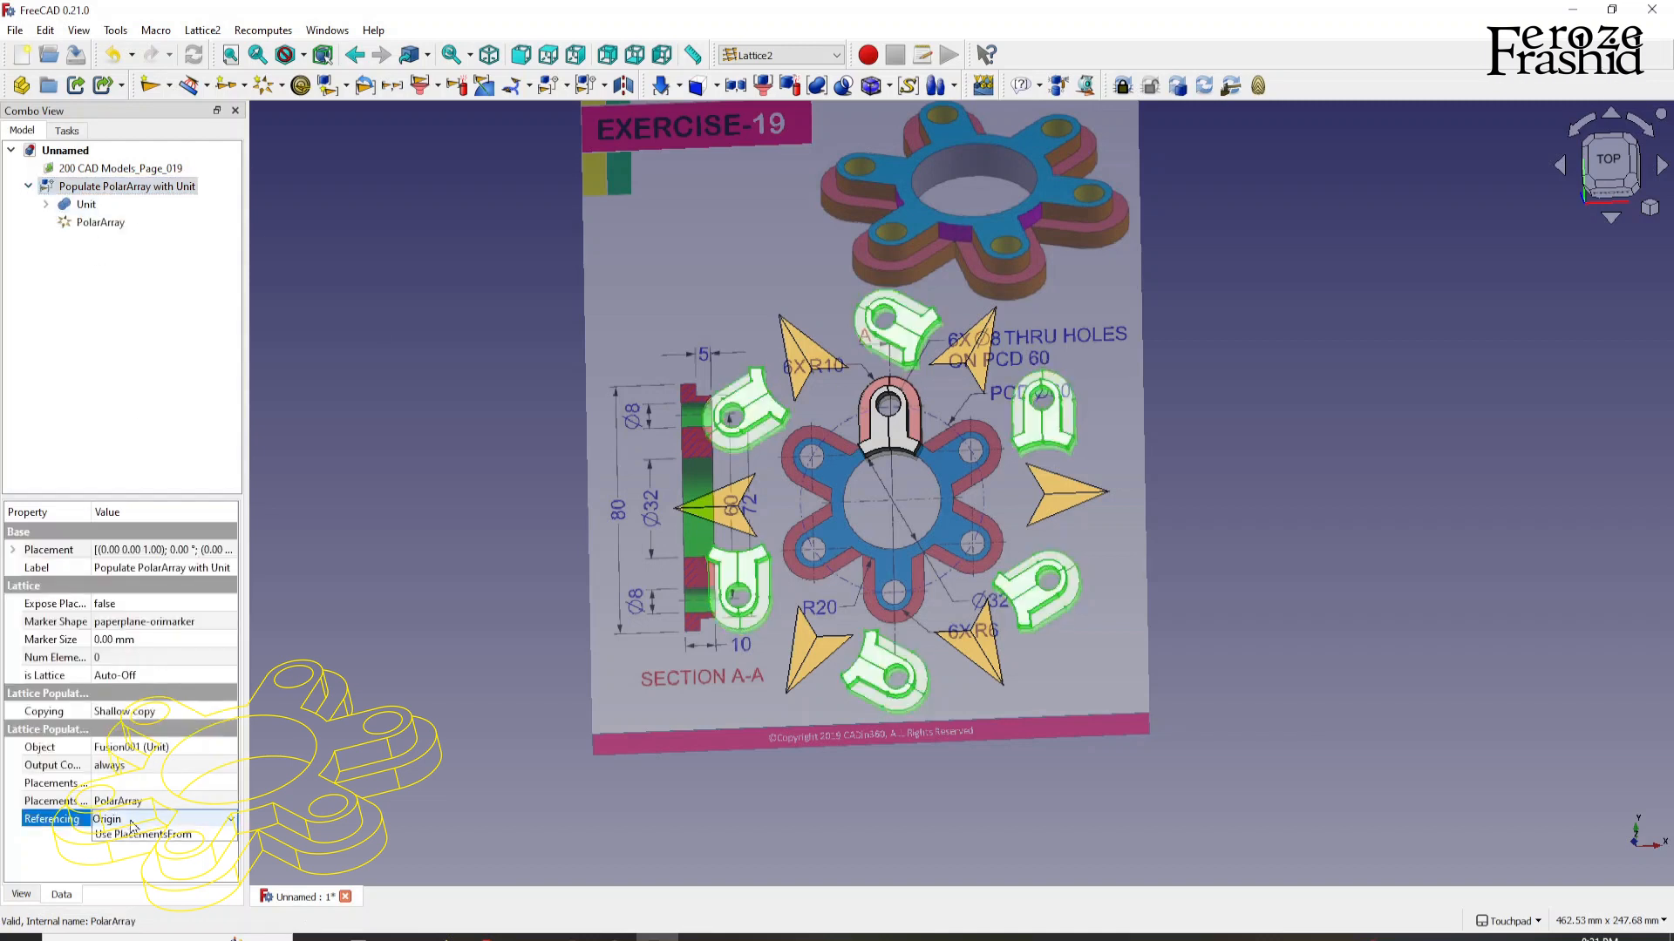
{"action": "left_click", "coordinate": [133, 826]}
{"action": "left_click", "coordinate": [130, 842]}
{"action": "left_click", "coordinate": [433, 669]}
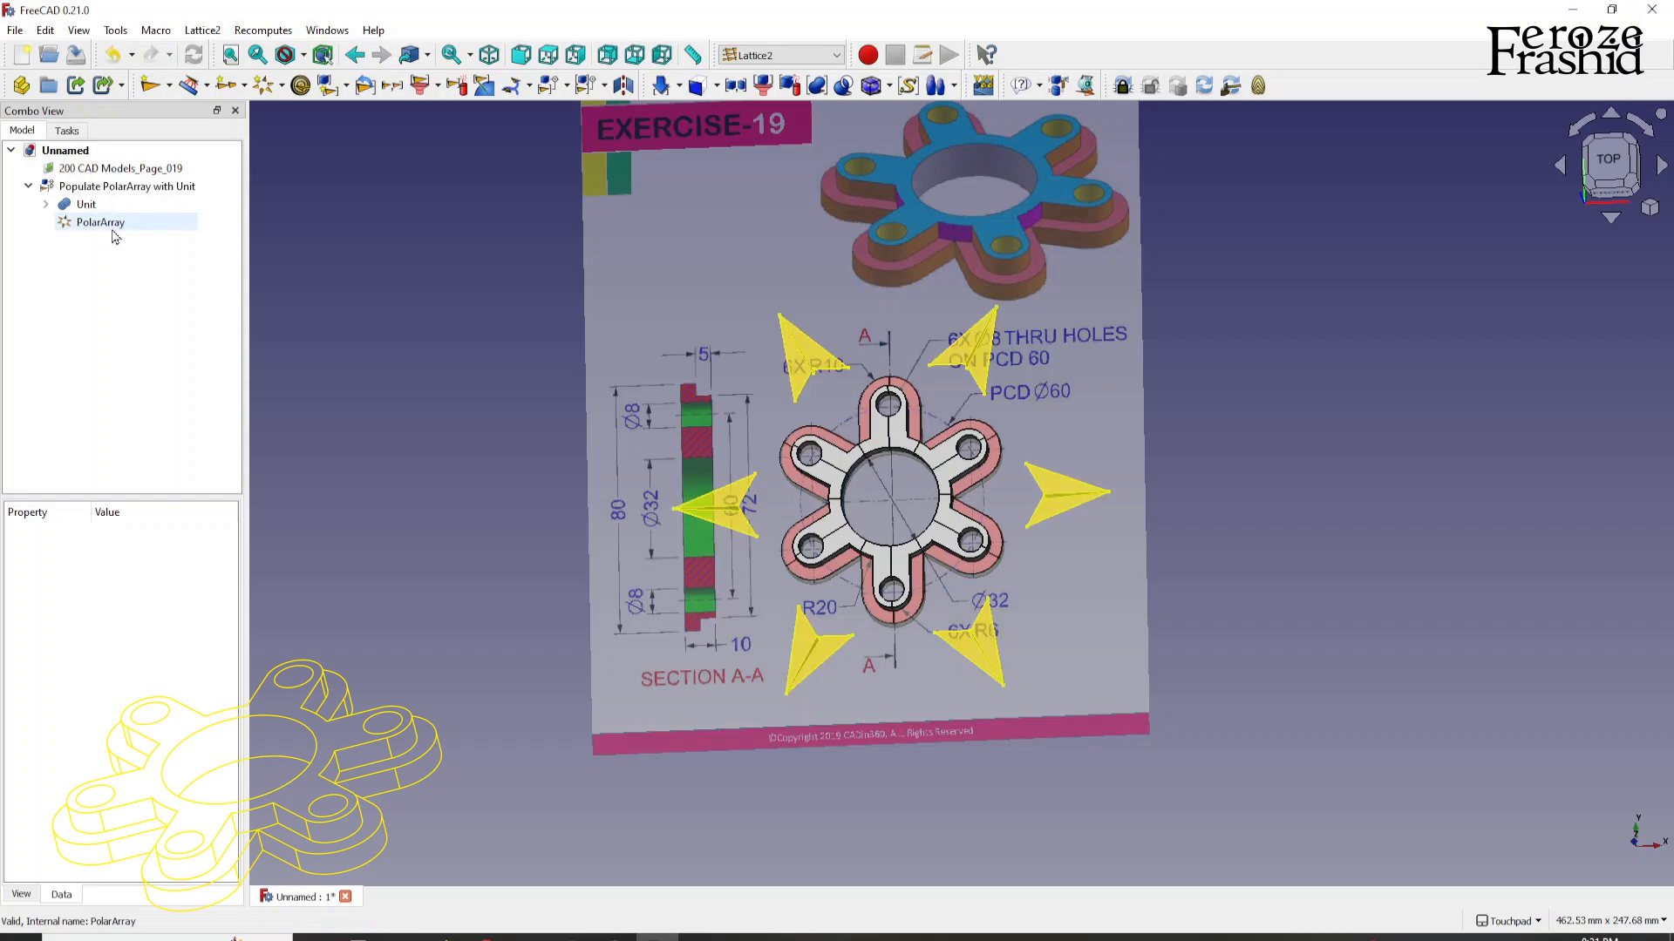
Step: Hide the PolarArray placement markers and the original Unit arm
{"action": "left_click_drag", "start_coordinate": [1011, 449], "coordinate": [1035, 416], "text": "alt"}
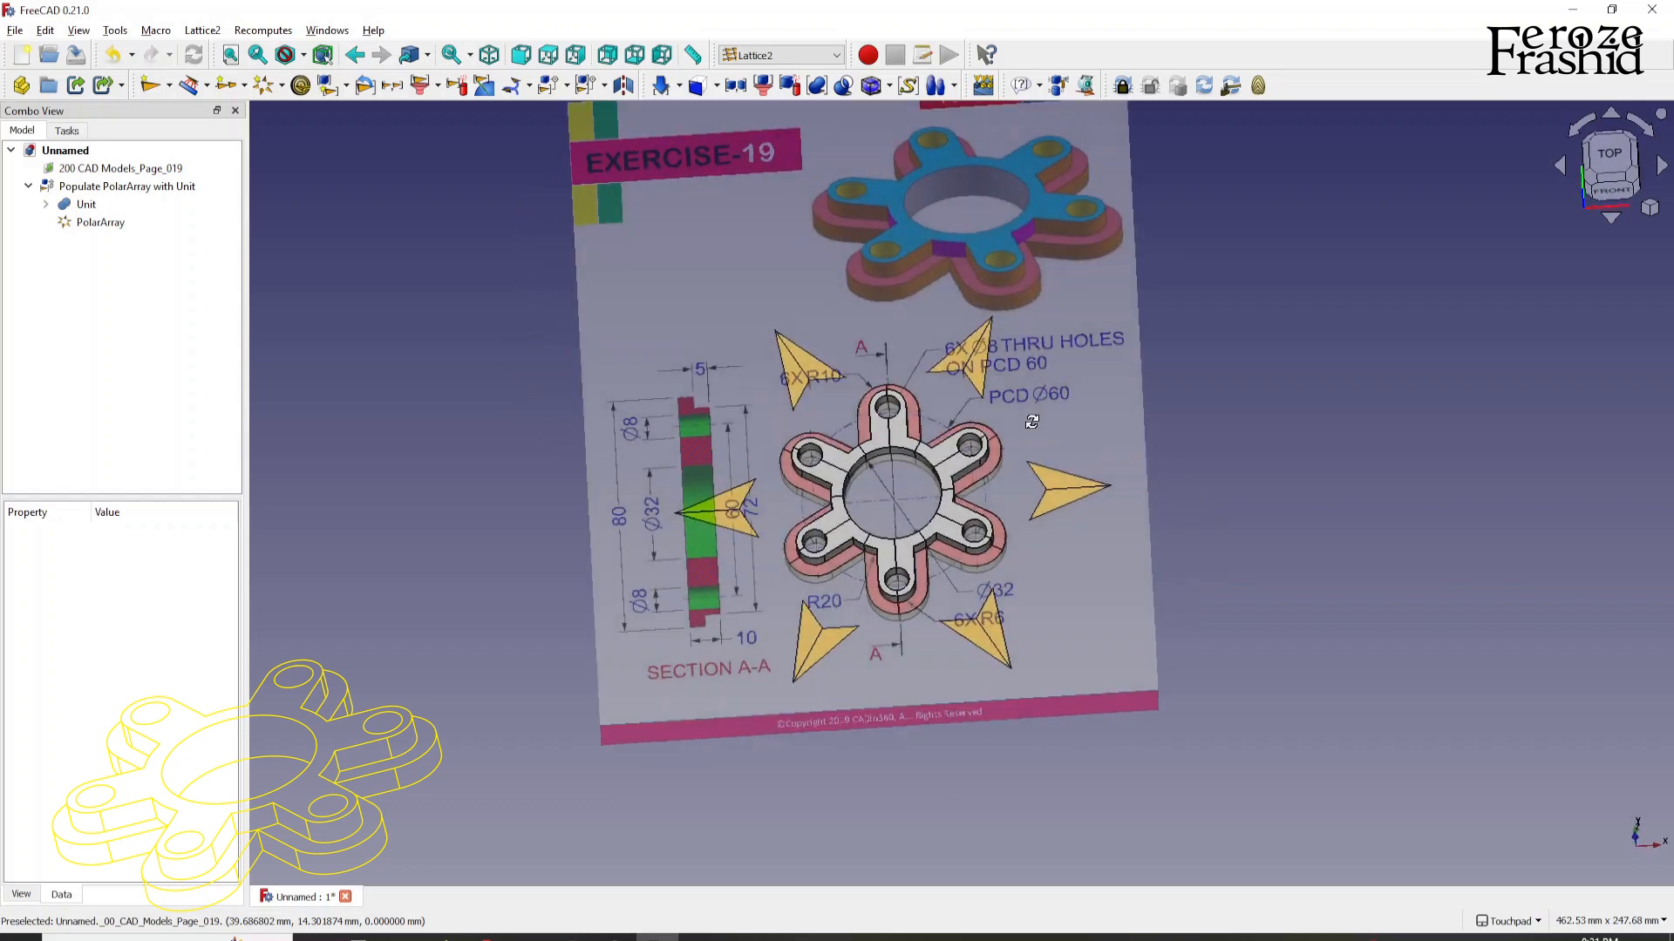
{"action": "left_click", "coordinate": [100, 222]}
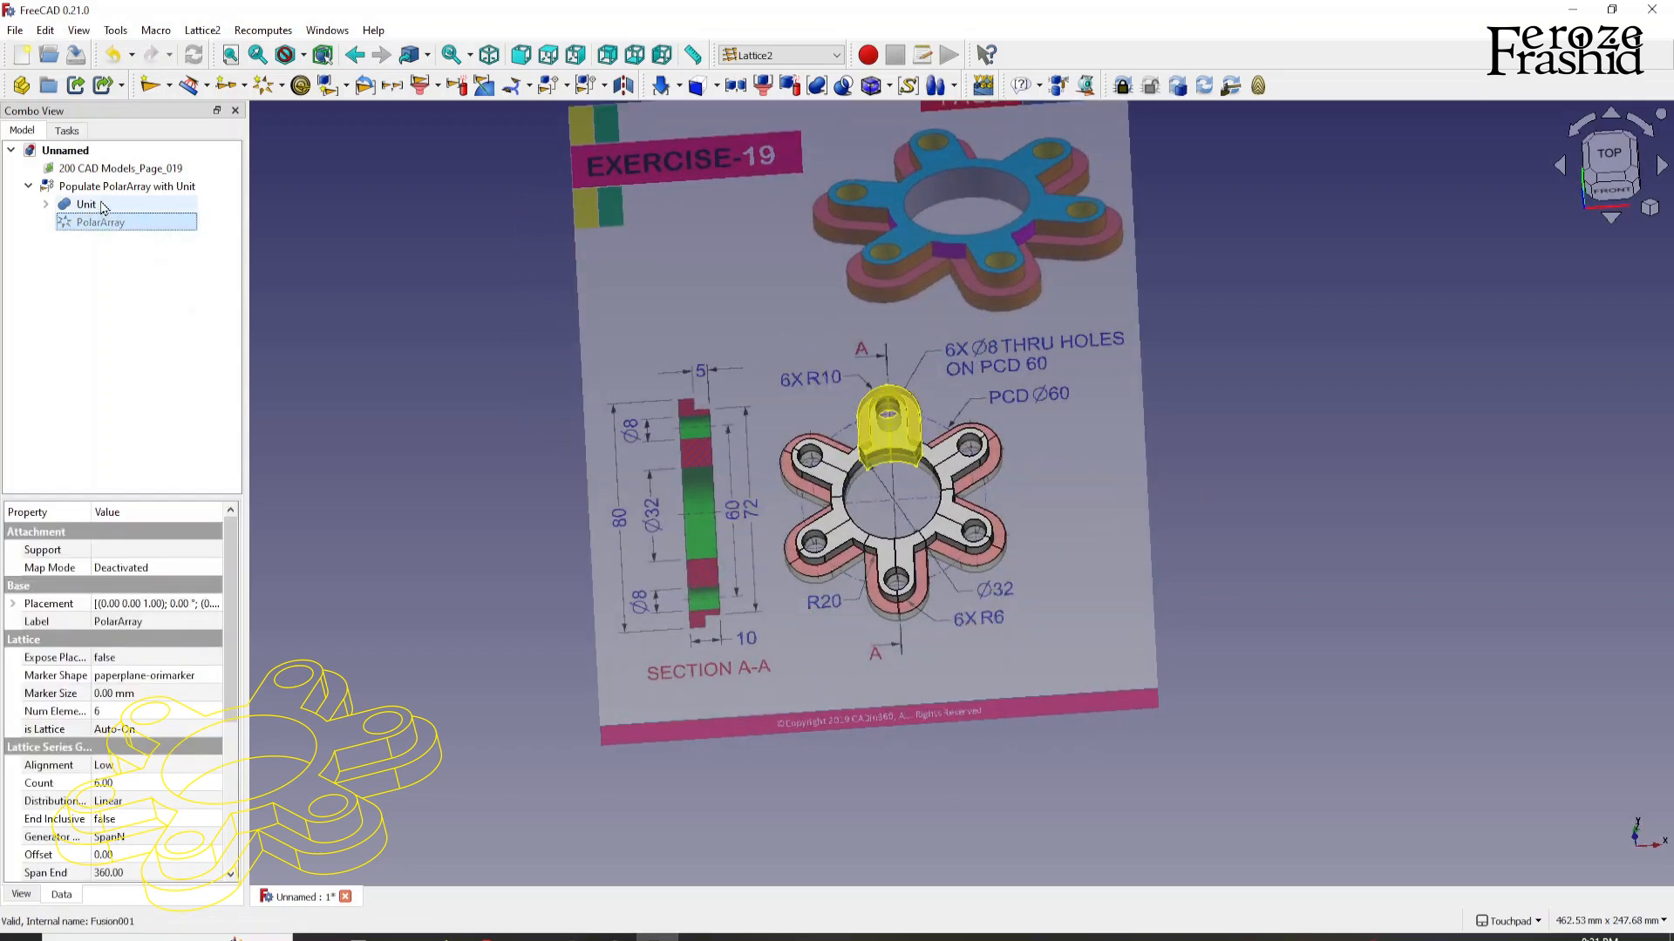
{"action": "left_click", "coordinate": [92, 206]}
{"action": "left_click", "coordinate": [116, 255]}
Step: Fuse the six populated arms into one solid with a Part union and rename it FinalObject
{"action": "left_click", "coordinate": [941, 454]}
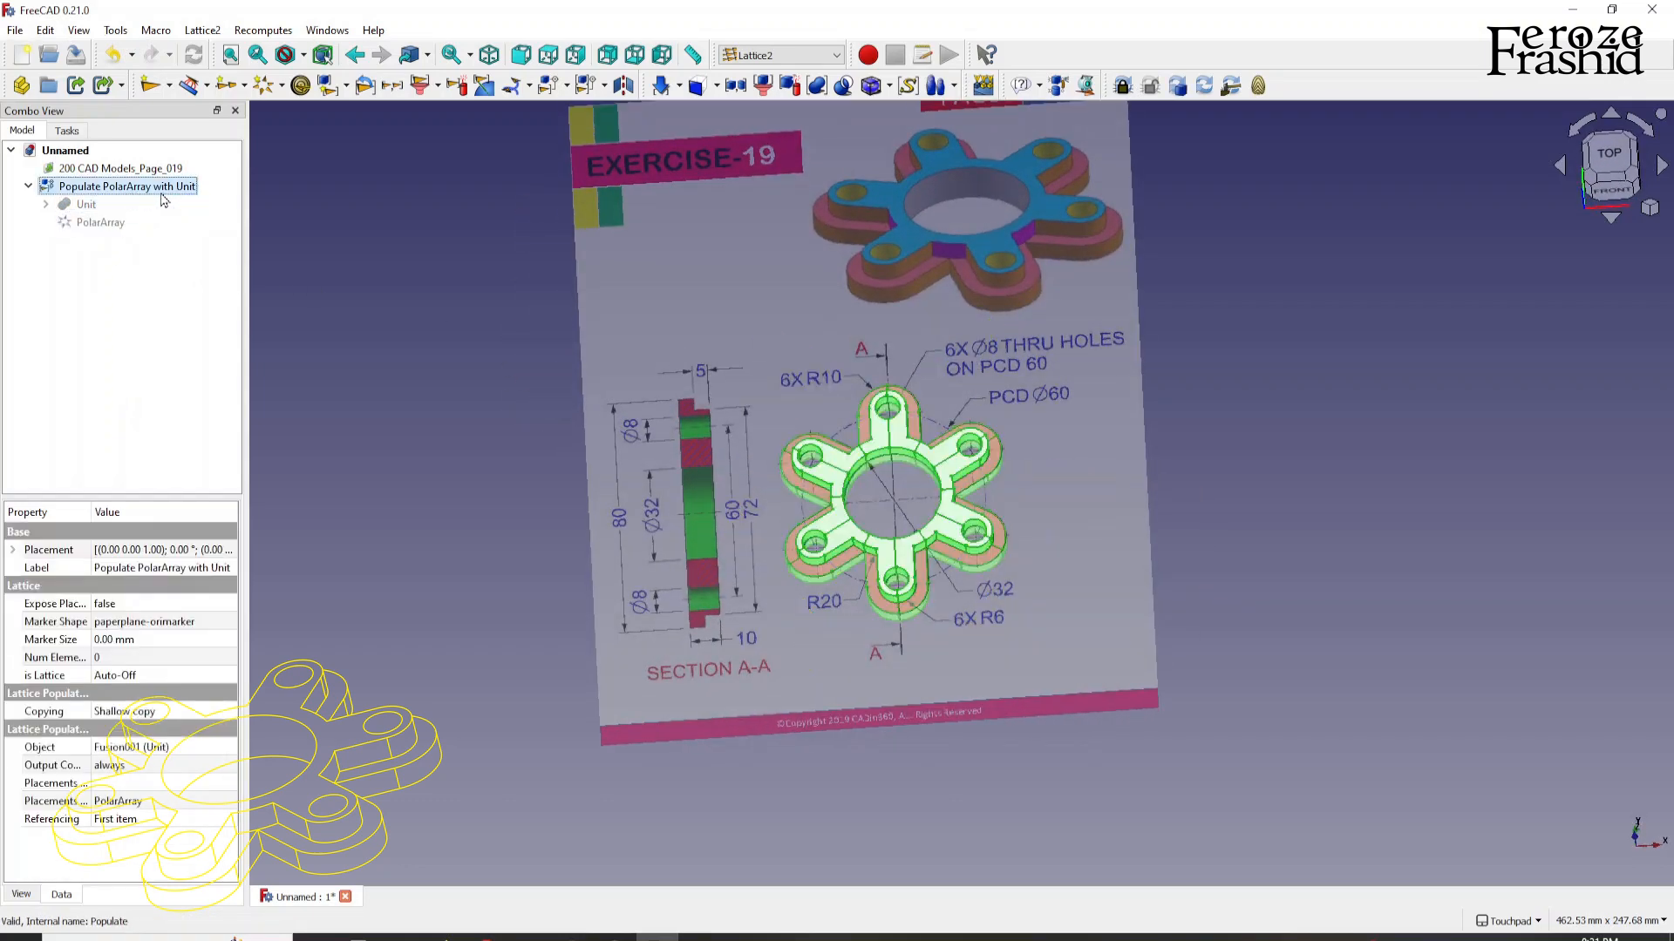
{"action": "left_click", "coordinate": [835, 55]}
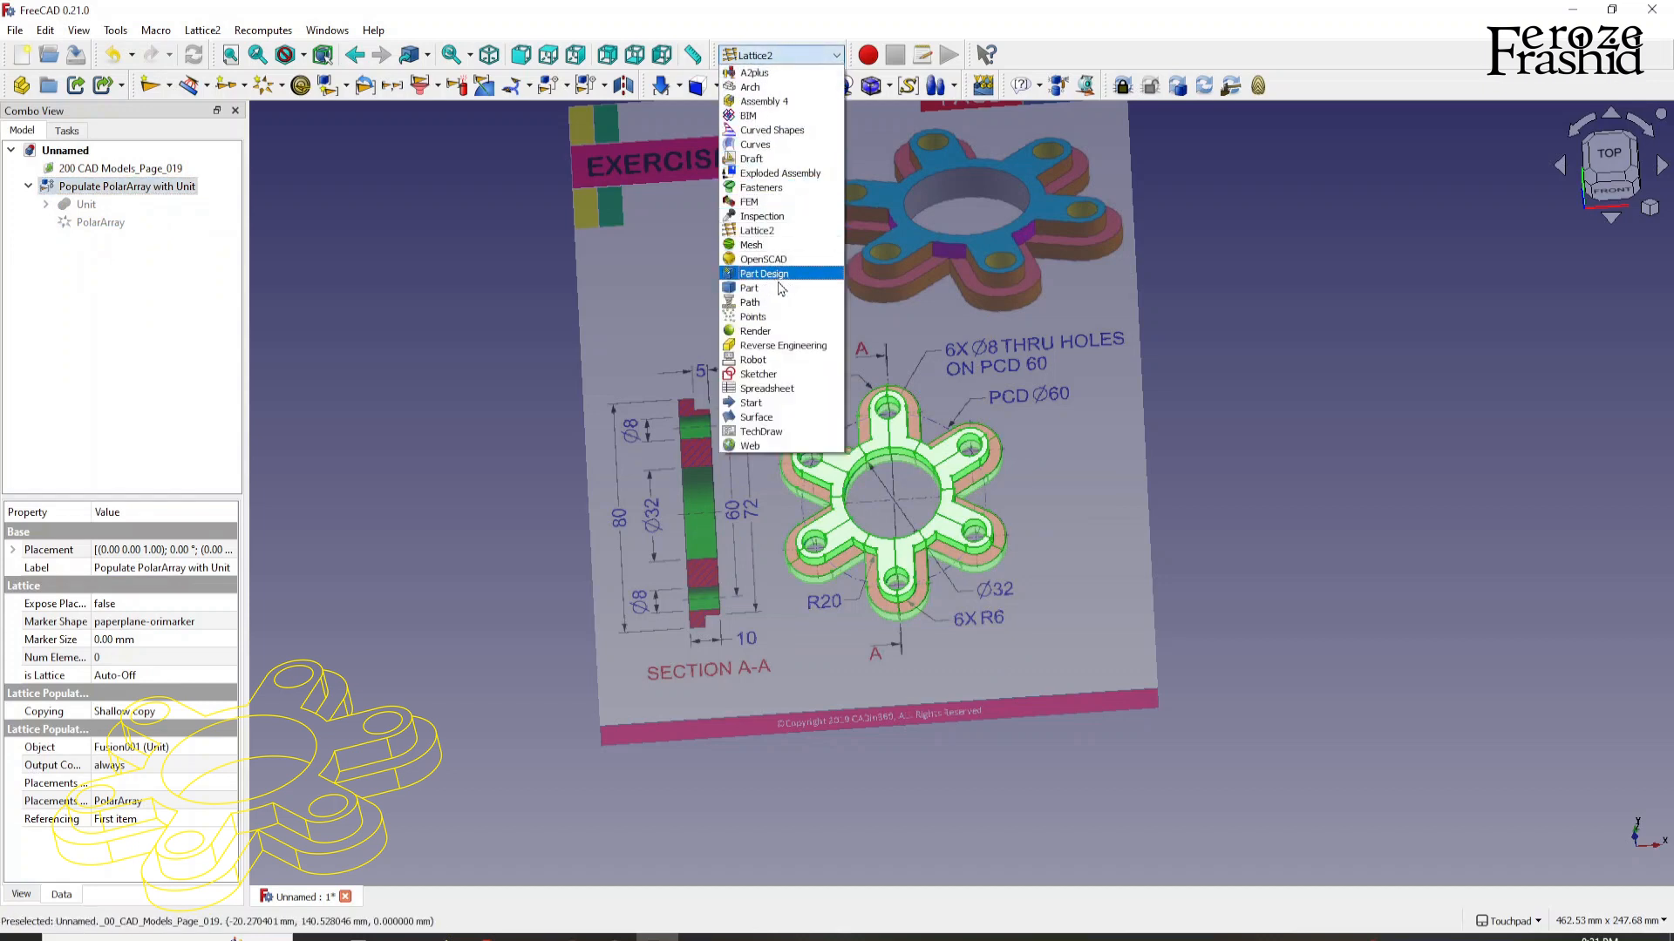
{"action": "left_click", "coordinate": [768, 277]}
{"action": "left_click", "coordinate": [894, 85]}
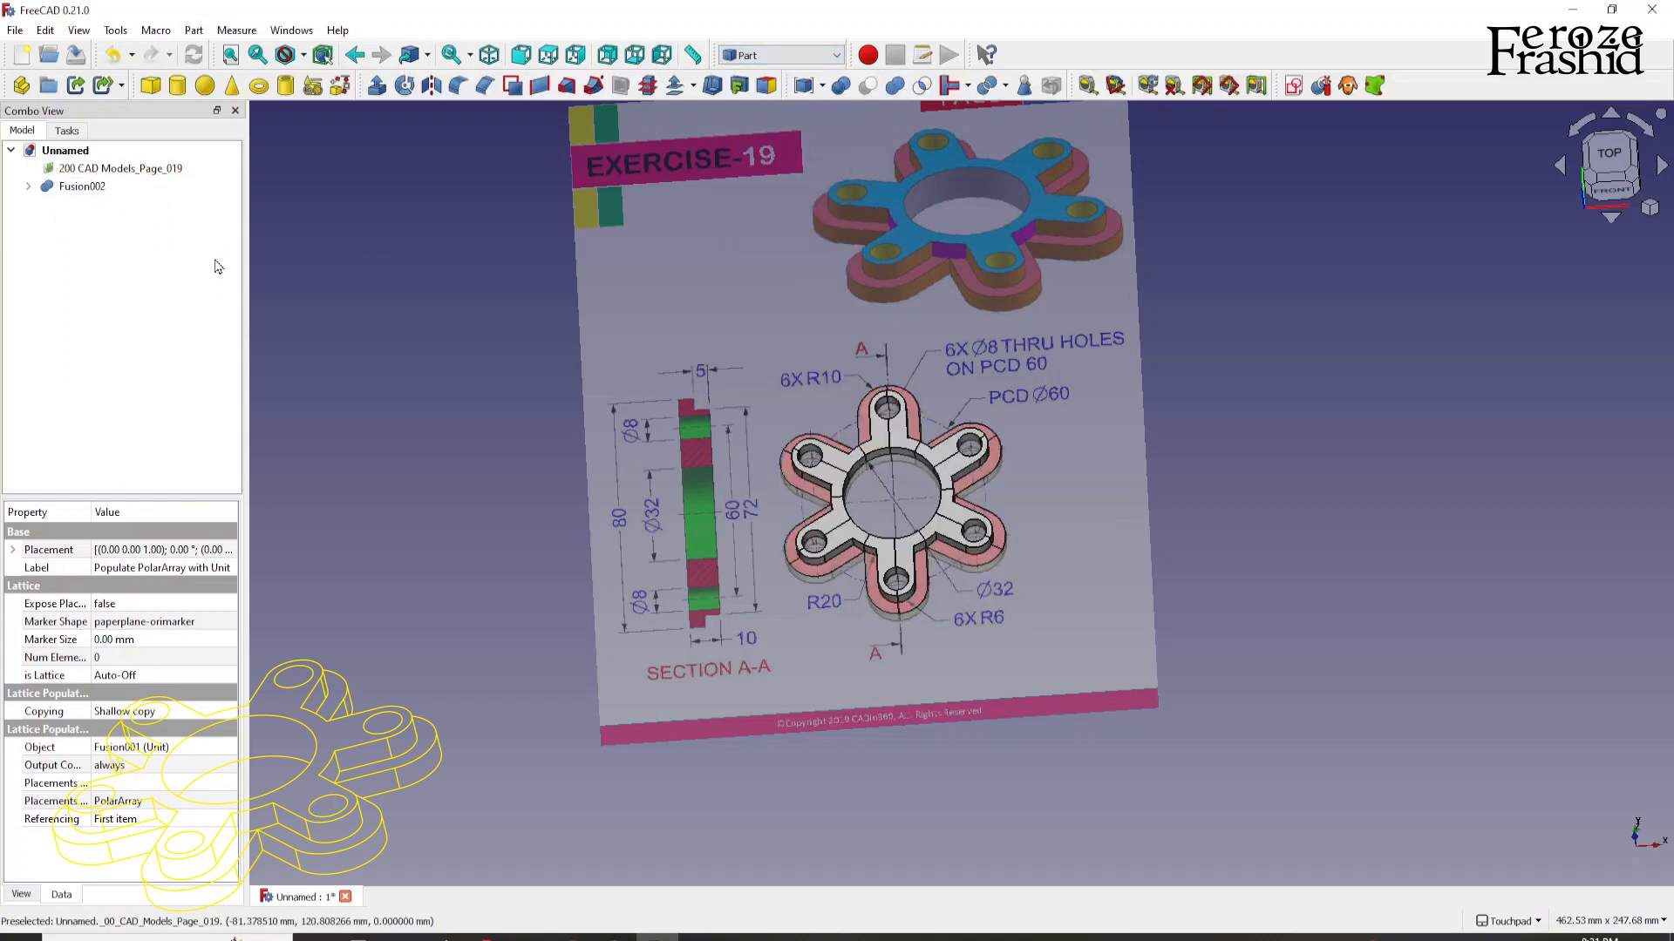
{"action": "left_click", "coordinate": [98, 189]}
{"action": "left_click", "coordinate": [98, 188]}
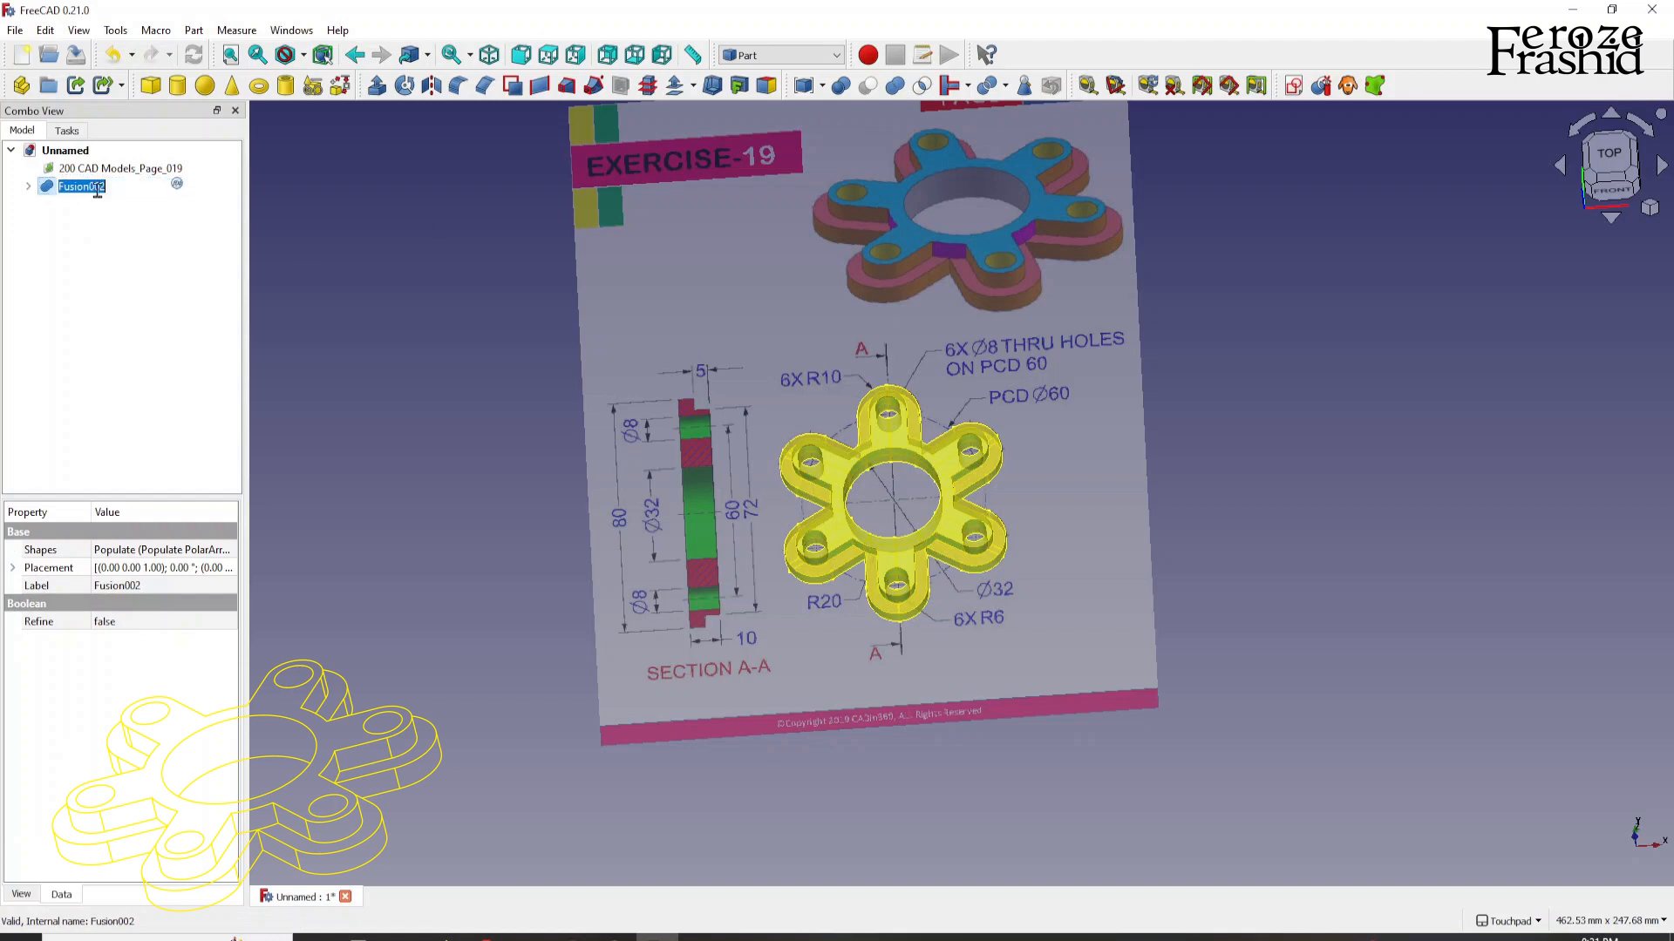
{"action": "type", "text": "FinalObject"}
{"action": "key", "text": "Return"}
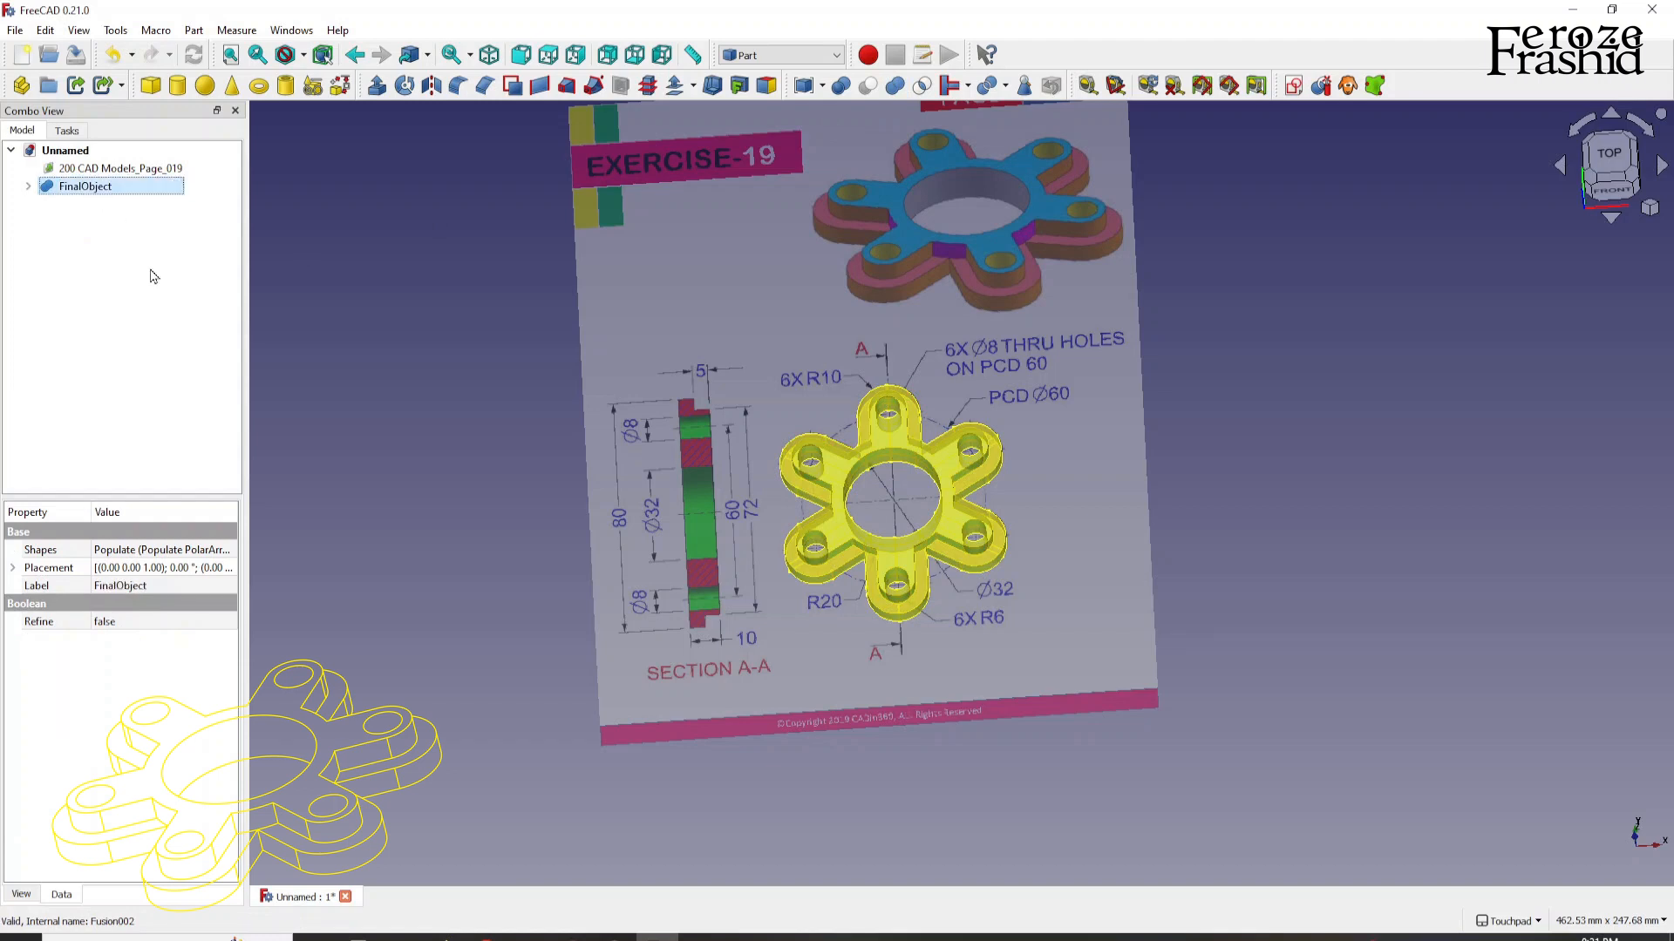
Step: Set FinalObject's Refine property to true to remove the seam lines between the arms
{"action": "left_click", "coordinate": [135, 623]}
{"action": "left_click", "coordinate": [135, 622]}
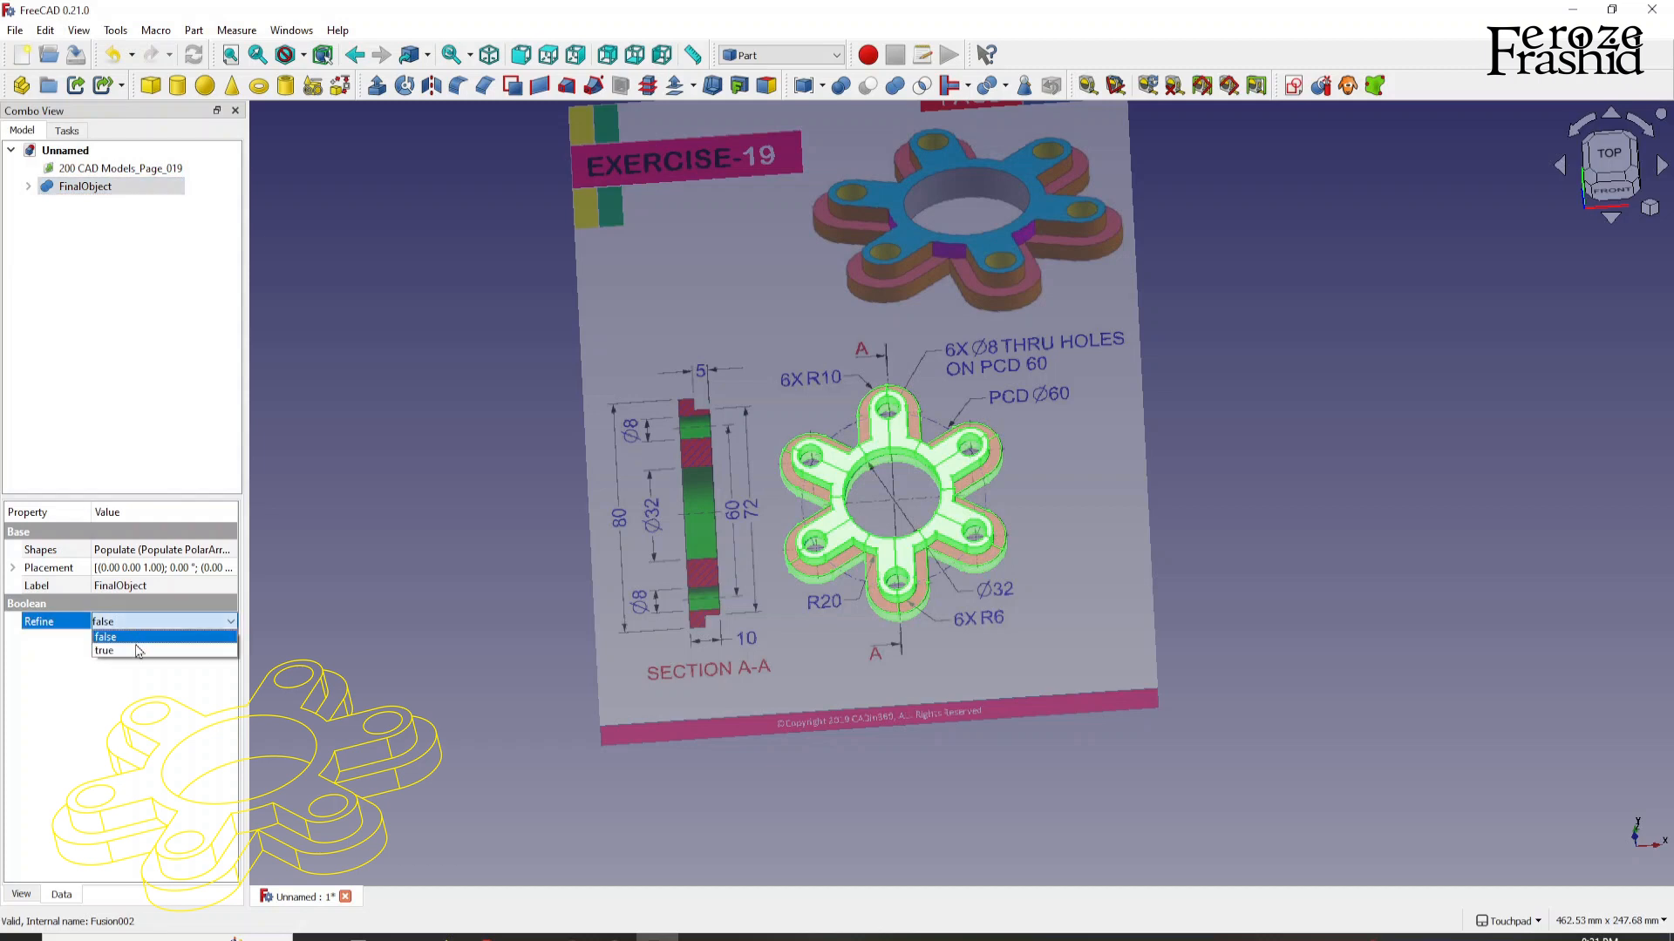
{"action": "left_click", "coordinate": [135, 651]}
{"action": "left_click", "coordinate": [549, 597]}
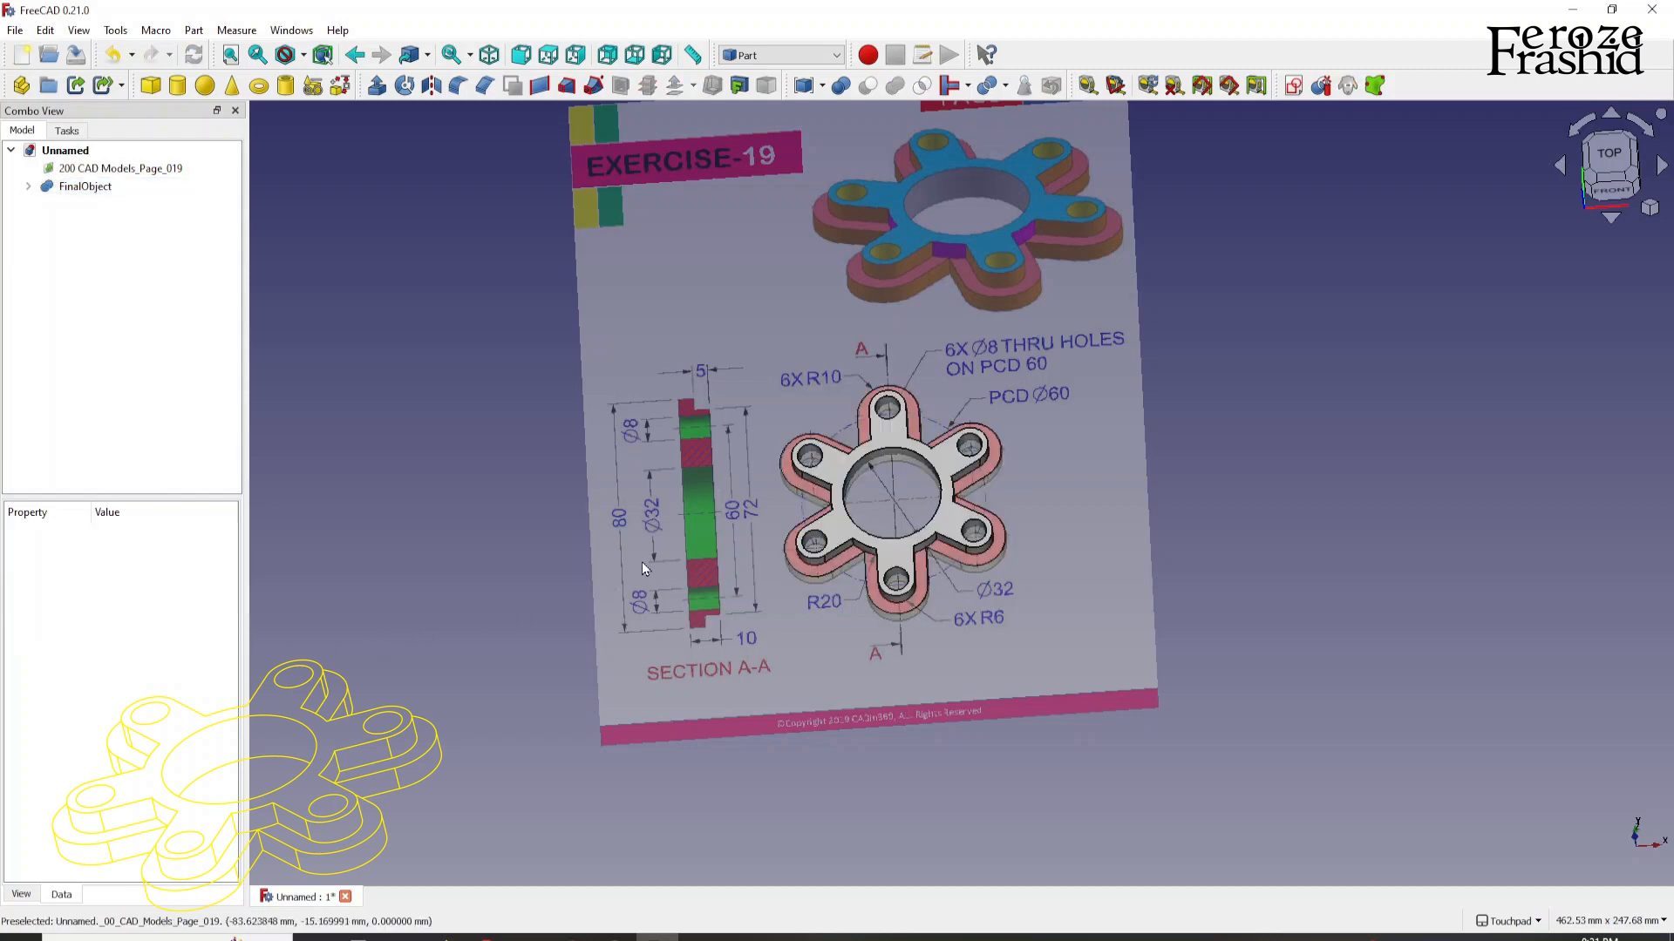
Step: Hide the reference drawing to inspect the finished flange from close up, and show the drawing again
{"action": "left_click", "coordinate": [645, 567]}
{"action": "key", "text": "space"}
{"action": "left_click_drag", "start_coordinate": [837, 633], "coordinate": [706, 639], "text": "shift"}
{"action": "scroll", "coordinate": [834, 519], "scroll_direction": "up", "scroll_amount": 3}
{"action": "scroll", "coordinate": [1138, 422], "scroll_direction": "up", "scroll_amount": 1}
{"action": "scroll", "coordinate": [1138, 422], "scroll_direction": "up", "scroll_amount": 1}
{"action": "left_click_drag", "start_coordinate": [1039, 437], "coordinate": [1134, 476], "text": "shift"}
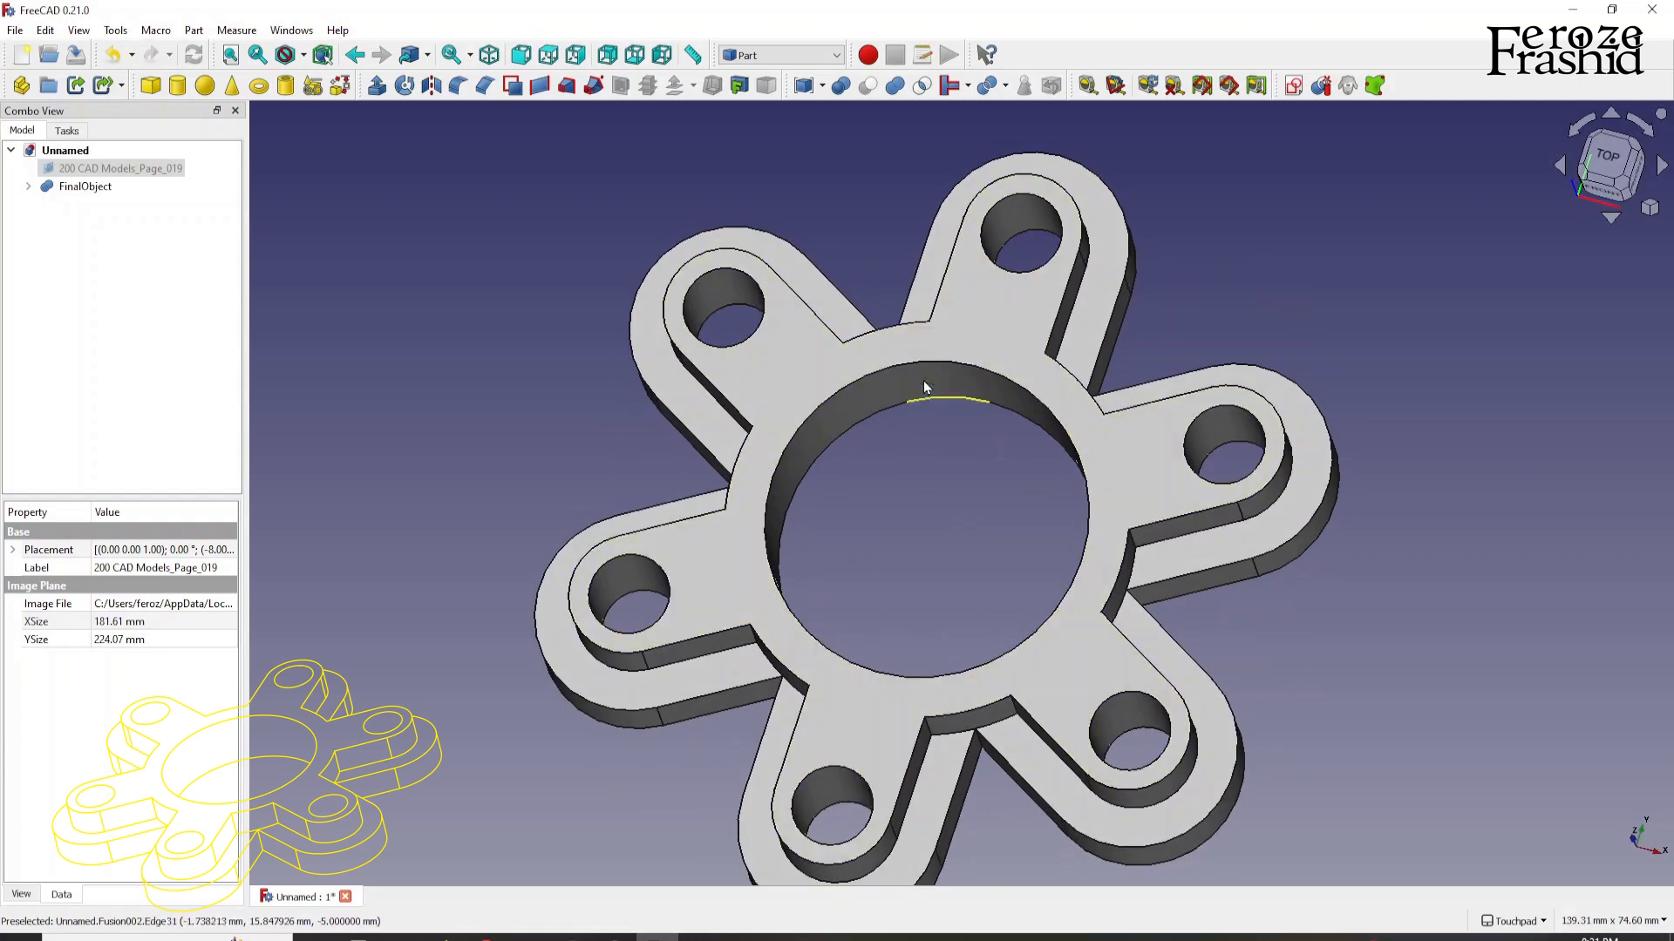
{"action": "scroll", "coordinate": [957, 399], "scroll_direction": "down", "scroll_amount": 2}
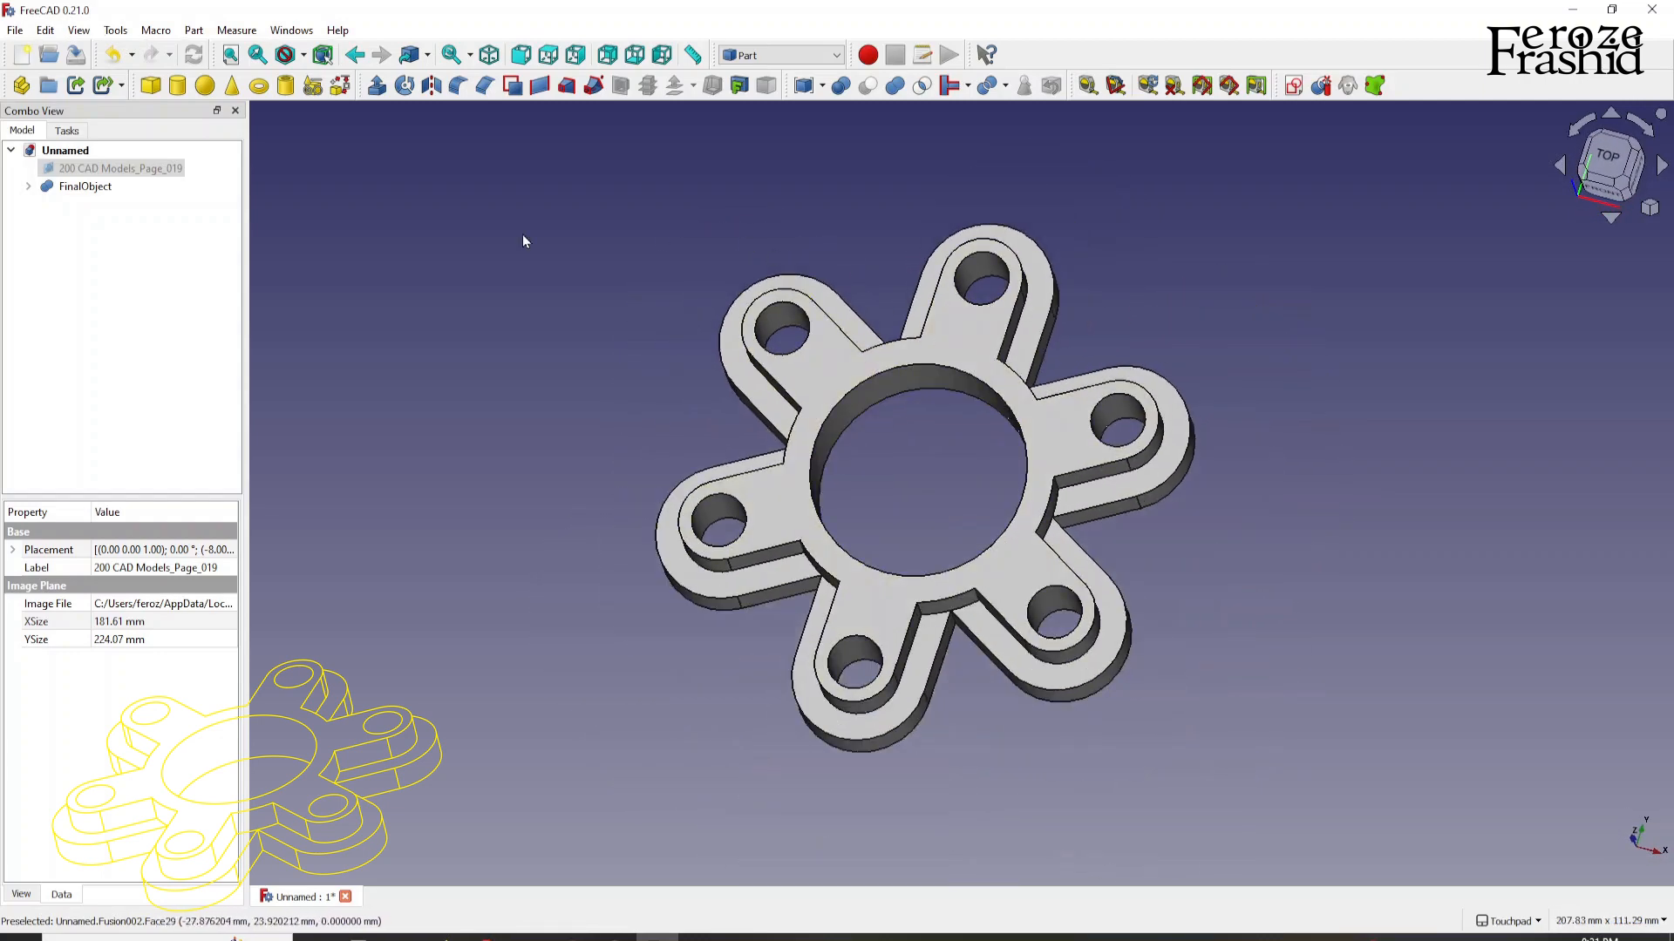
{"action": "key", "text": "space"}
{"action": "scroll", "coordinate": [361, 341], "scroll_direction": "down", "scroll_amount": 3}
Step: Transform the reference drawing by -20.5 mm along its Z axis so it sits behind the flange
{"action": "right_click", "coordinate": [106, 173]}
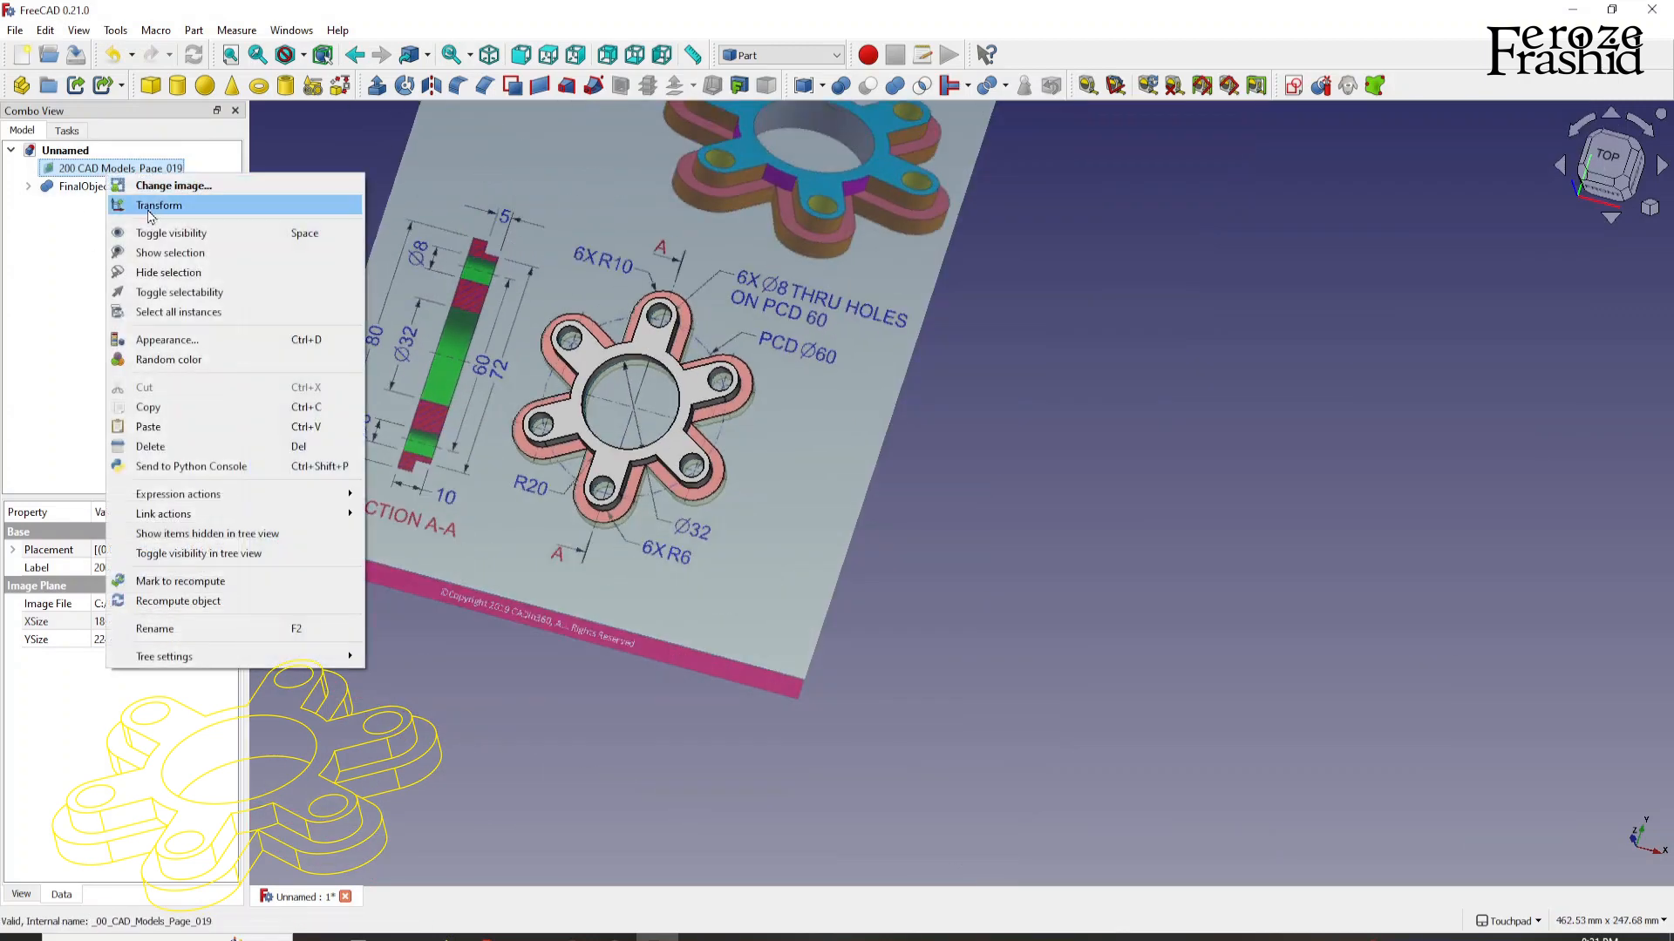
{"action": "left_click", "coordinate": [157, 207]}
{"action": "left_click_drag", "start_coordinate": [623, 251], "coordinate": [630, 271]}
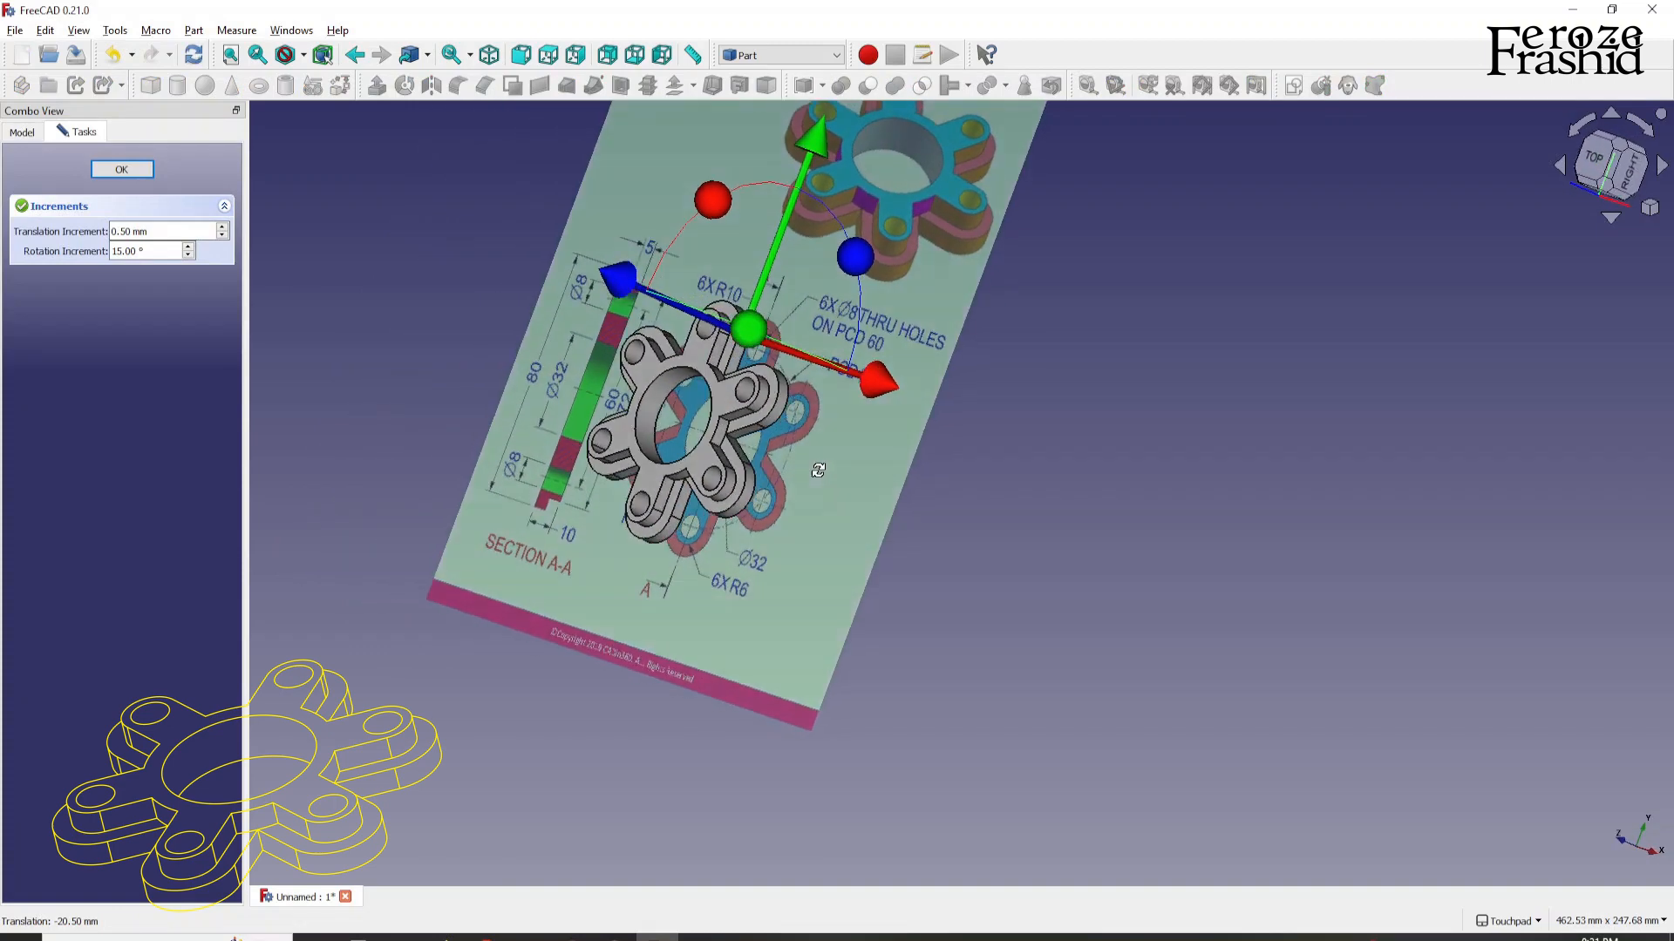